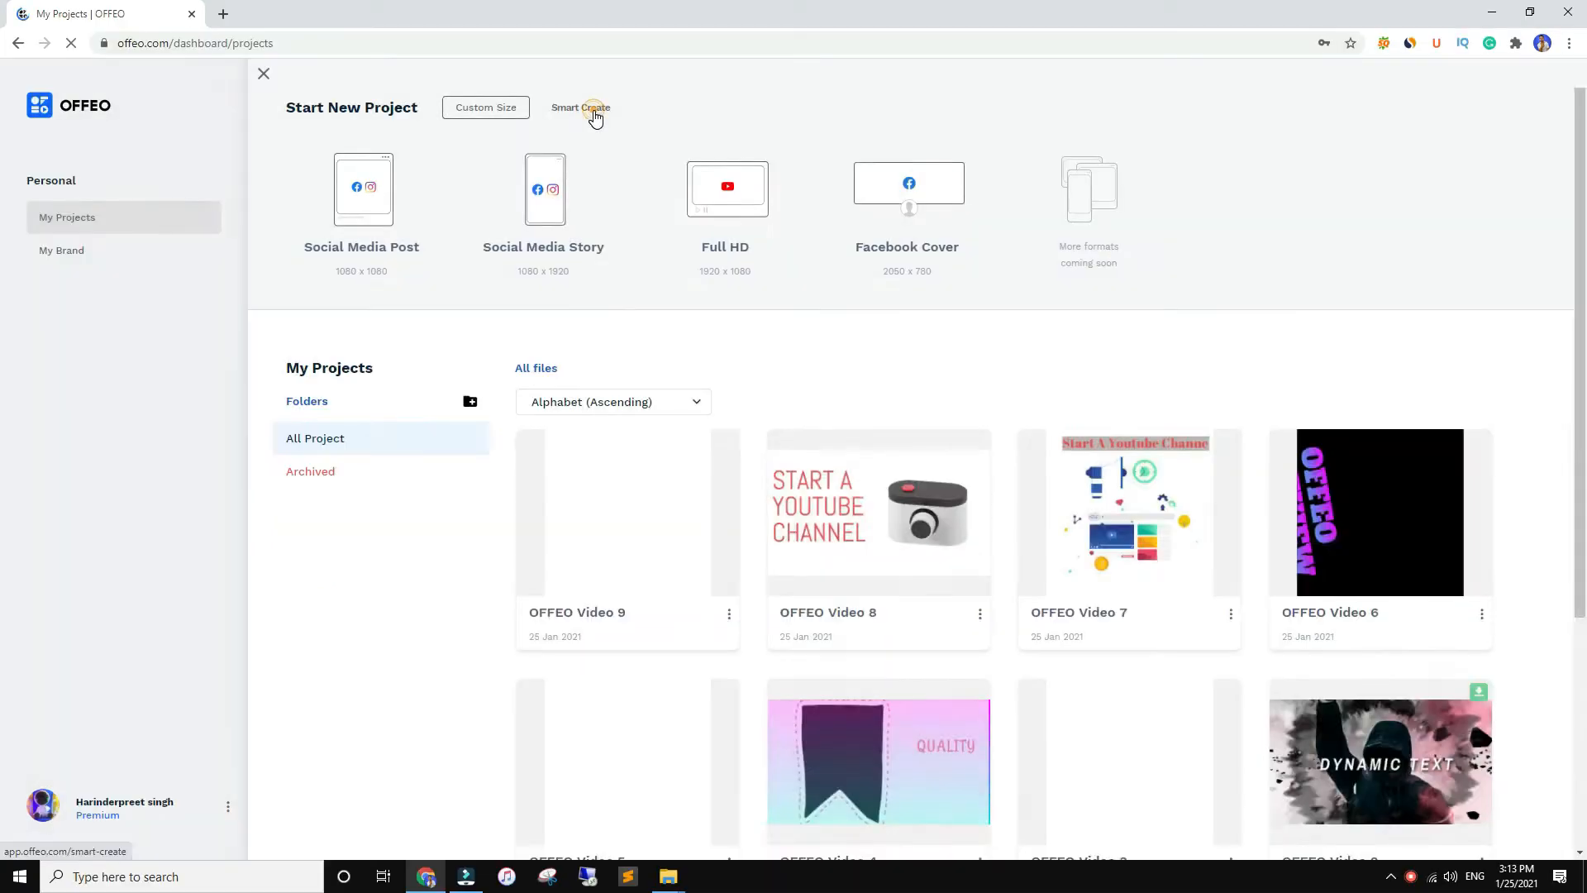
Start a Smart Create product video from an uploaded photo and look over the square design choices.
{"action": "left_click", "coordinate": [585, 109]}
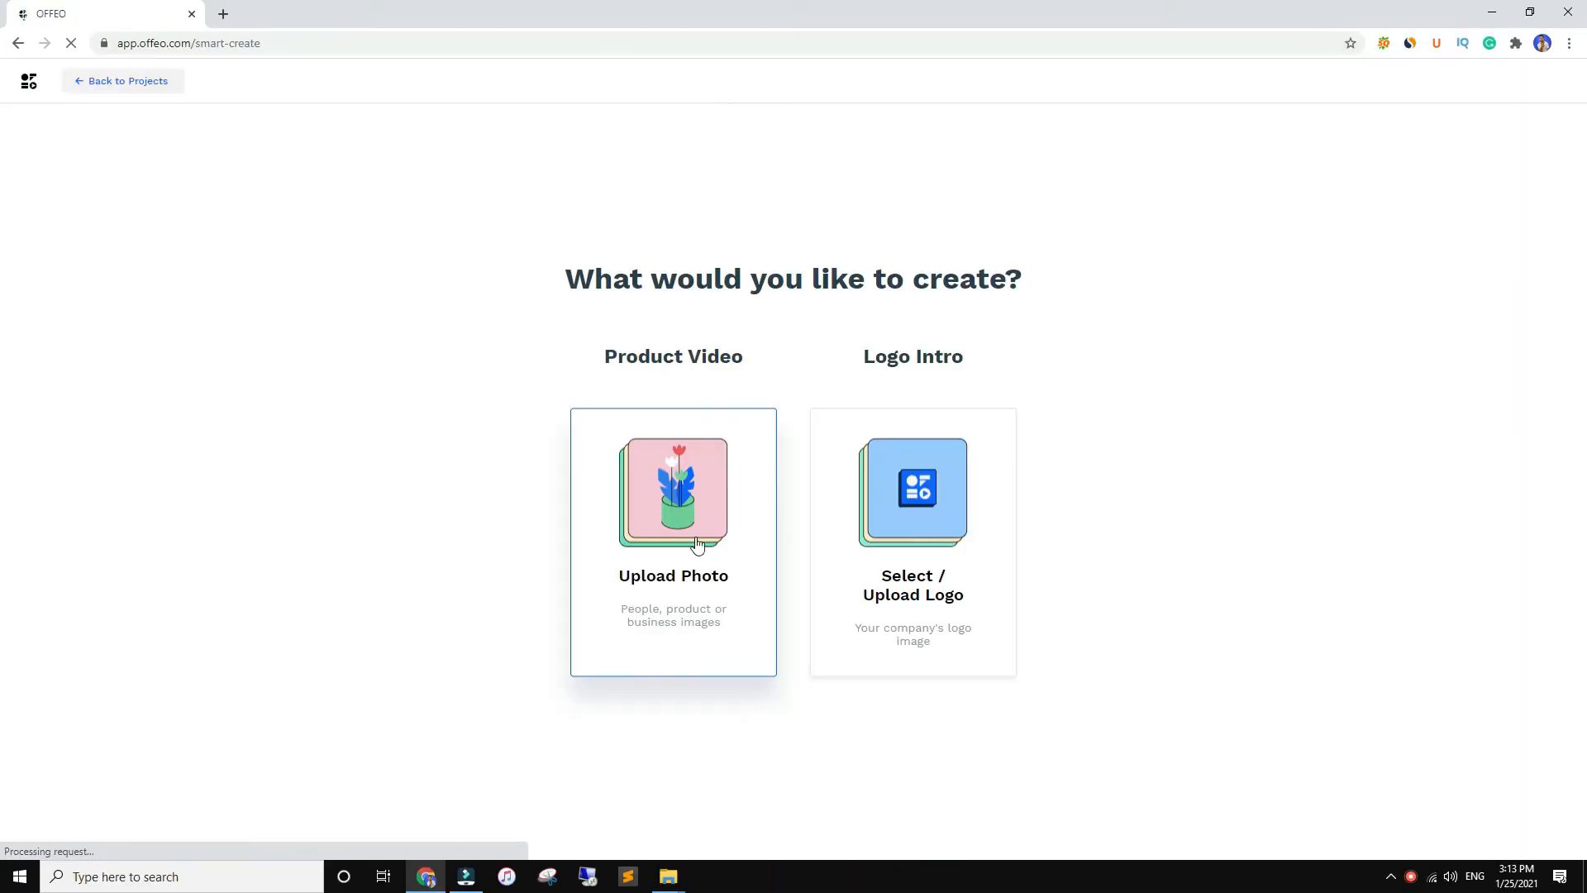
{"action": "left_click", "coordinate": [697, 544]}
{"action": "left_click", "coordinate": [405, 548]}
{"action": "left_click", "coordinate": [1160, 799]}
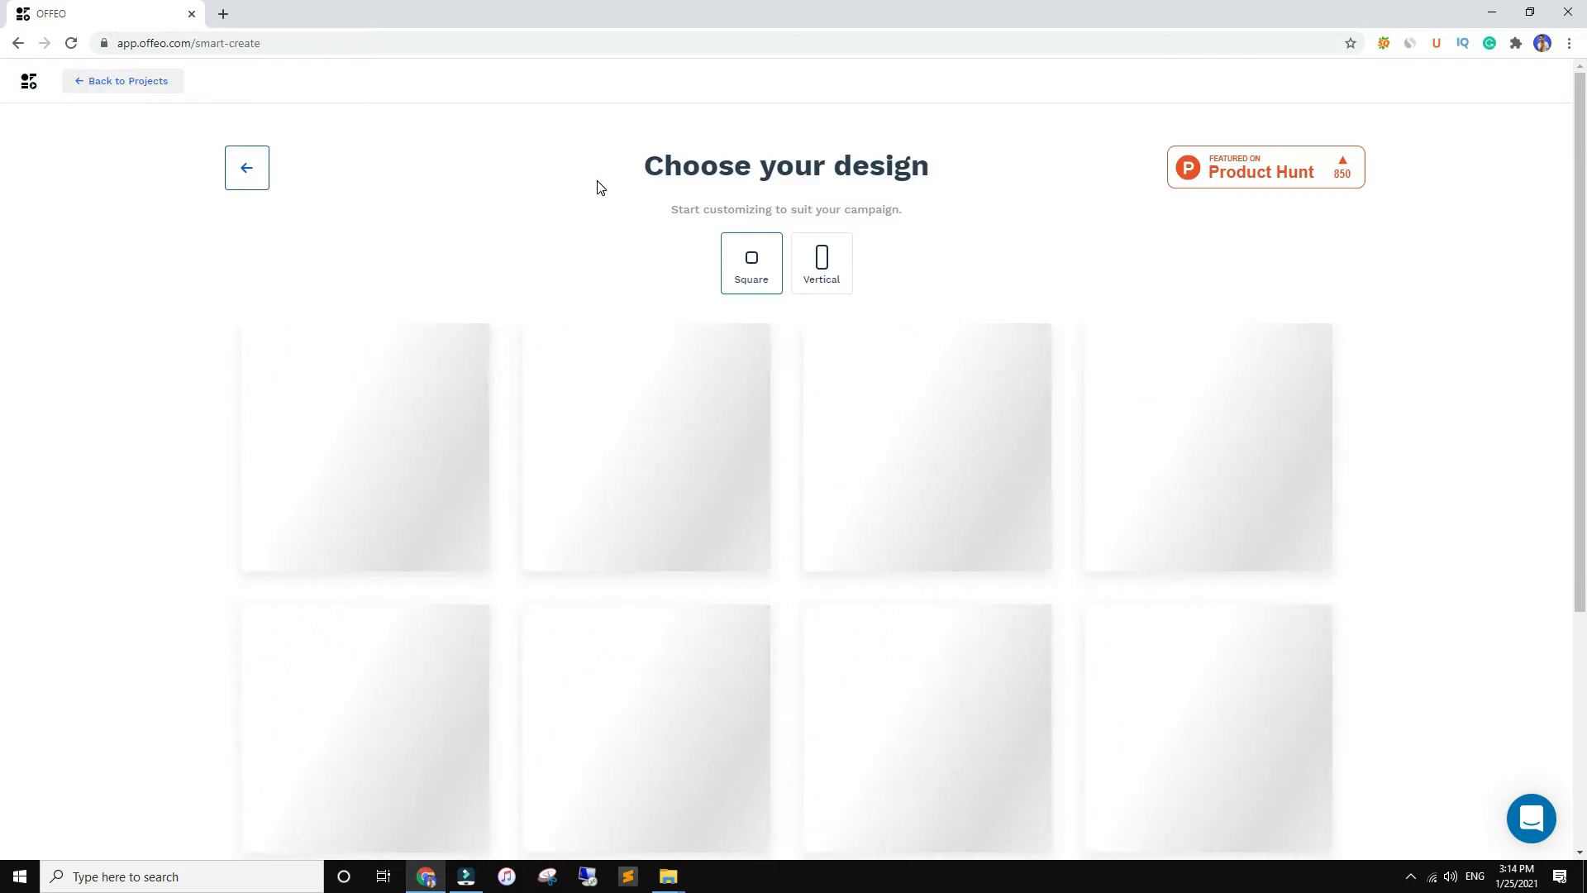
{"action": "mouse_move", "coordinate": [374, 332]}
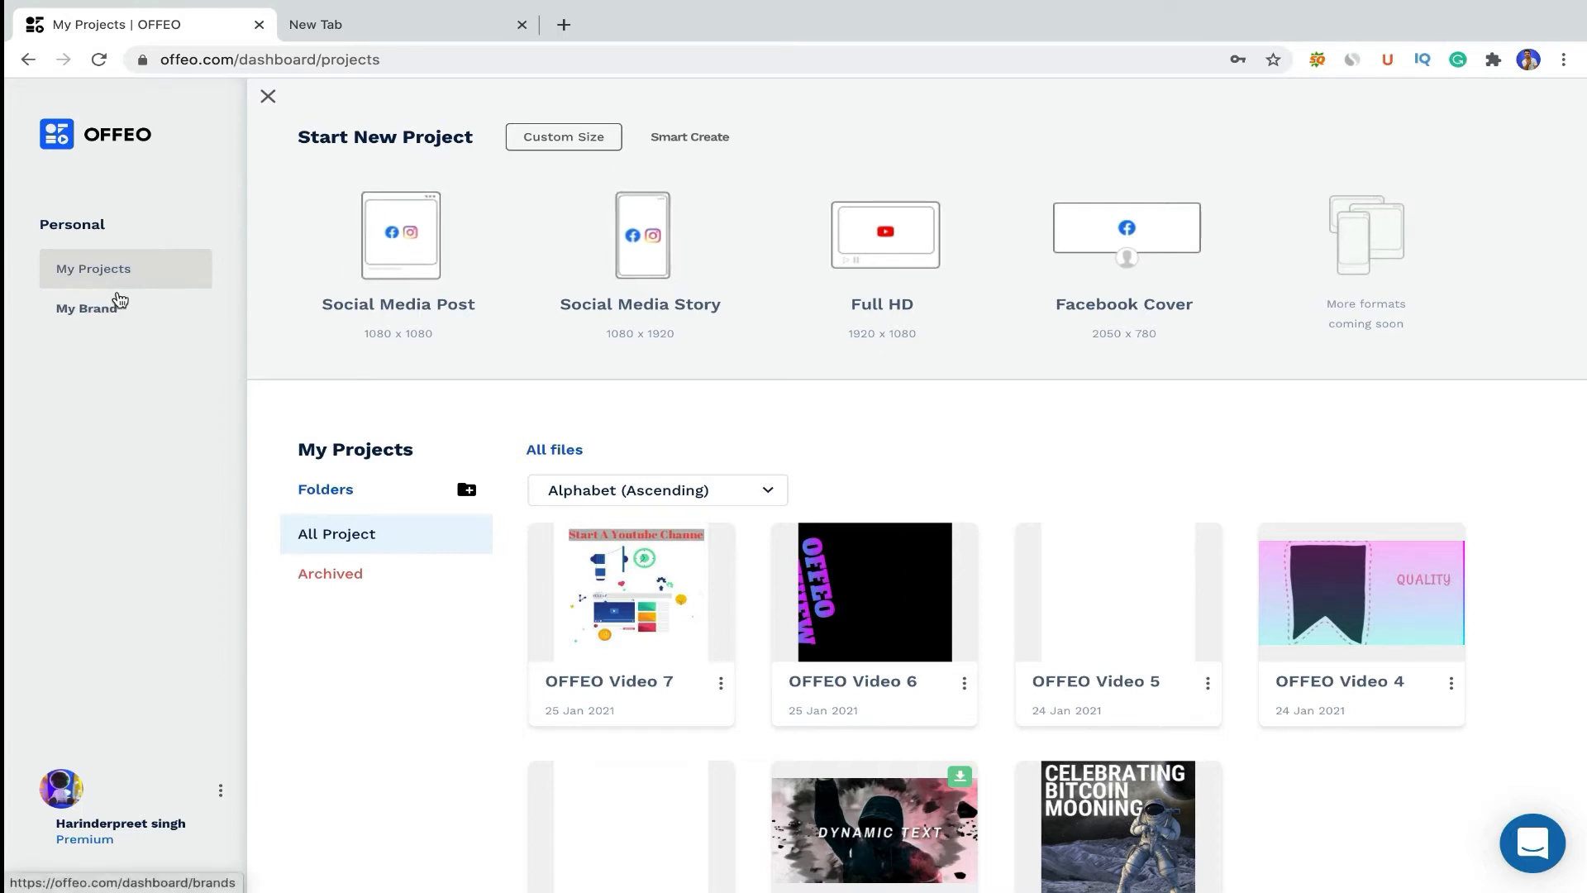
Review the My Brand settings, covering the brand logo, typography and colour palette.
{"action": "left_click", "coordinate": [85, 311]}
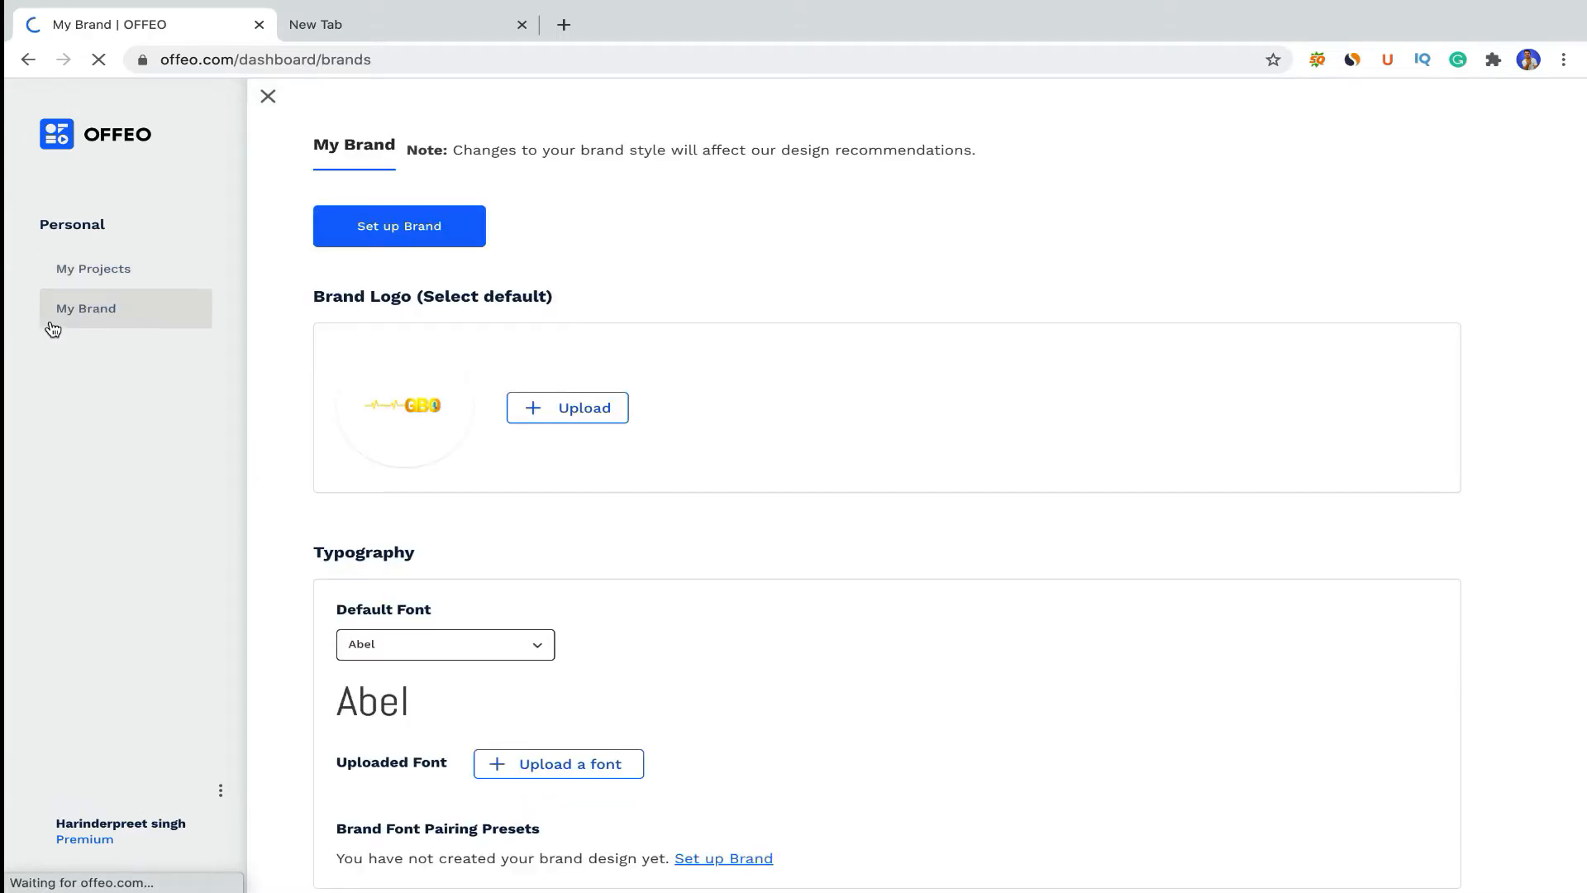
{"action": "scroll", "coordinate": [390, 397], "scroll_direction": "down", "scroll_amount": 2}
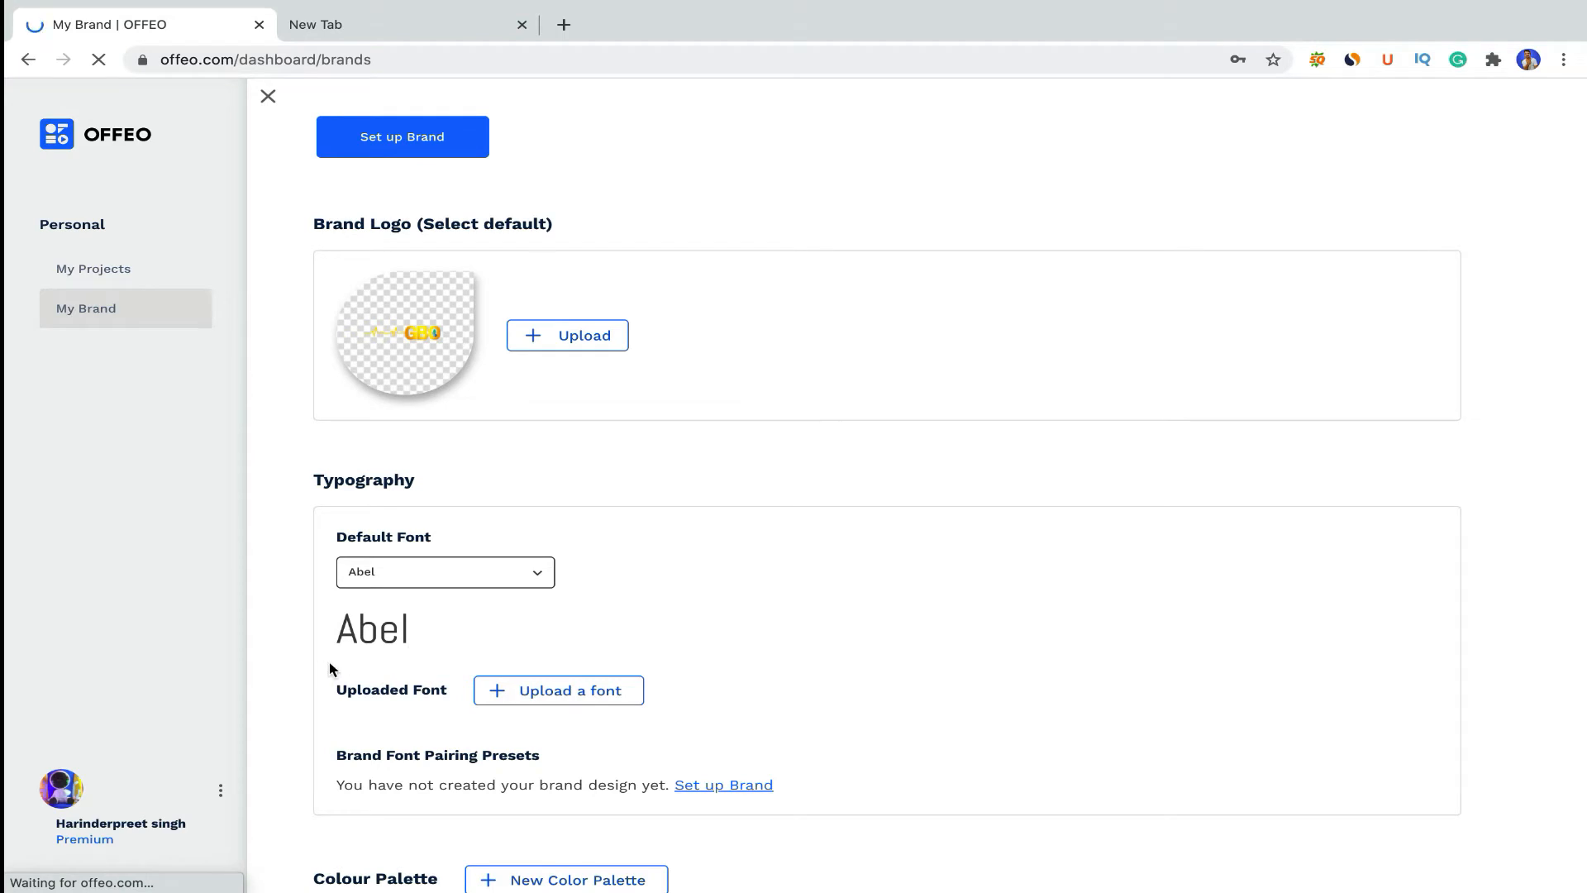
{"action": "scroll", "coordinate": [329, 668], "scroll_direction": "down", "scroll_amount": 3}
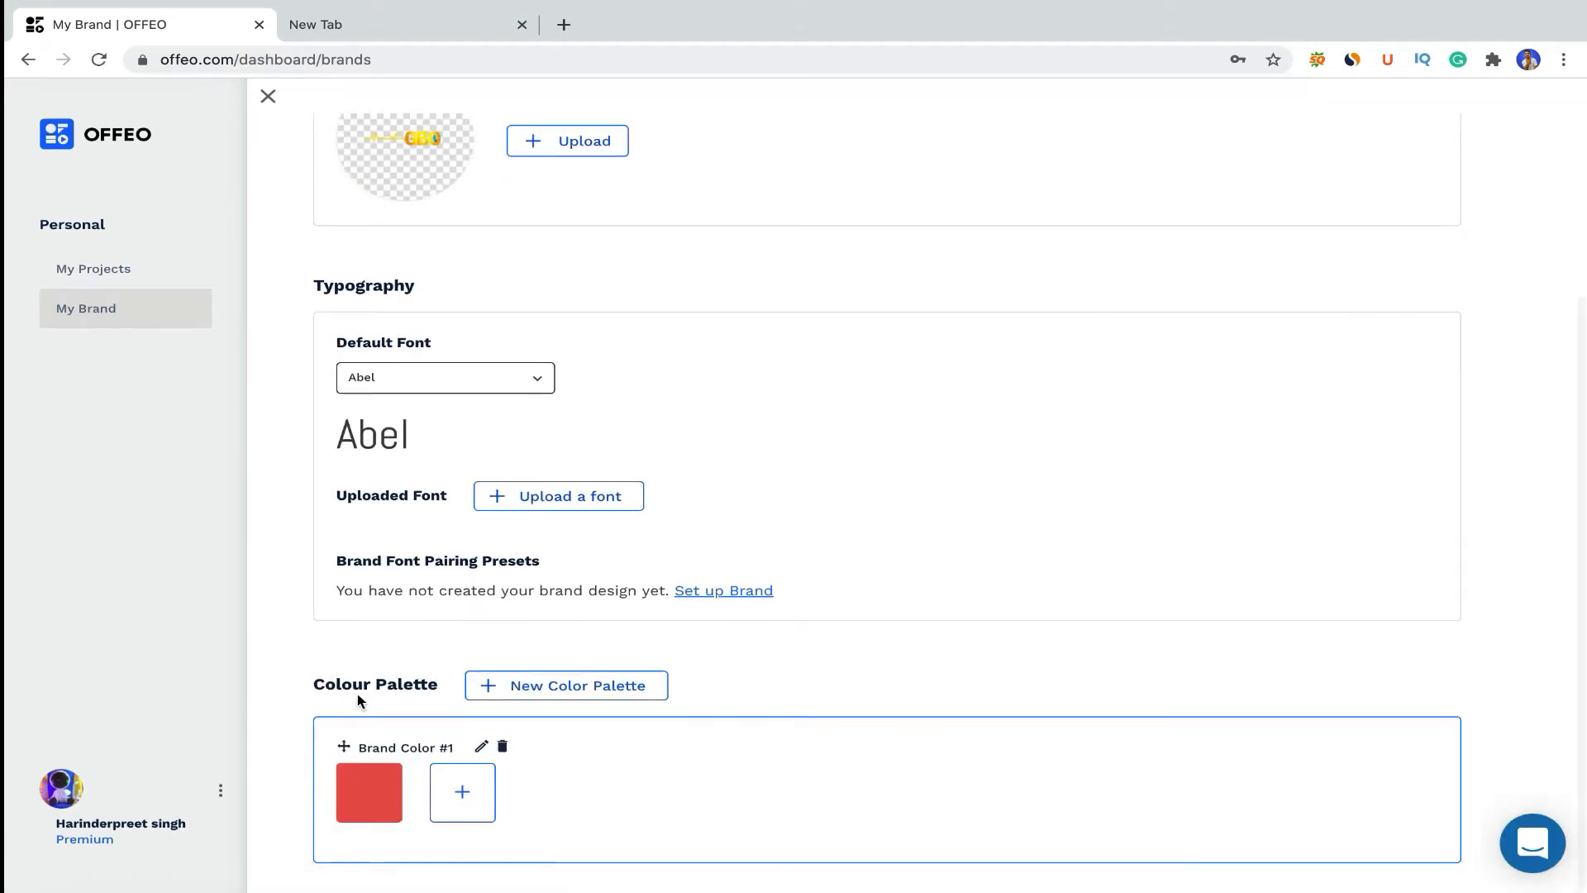
Return to the projects dashboard and create a blank Full HD 1920 x 1080 project.
{"action": "left_click", "coordinate": [100, 268]}
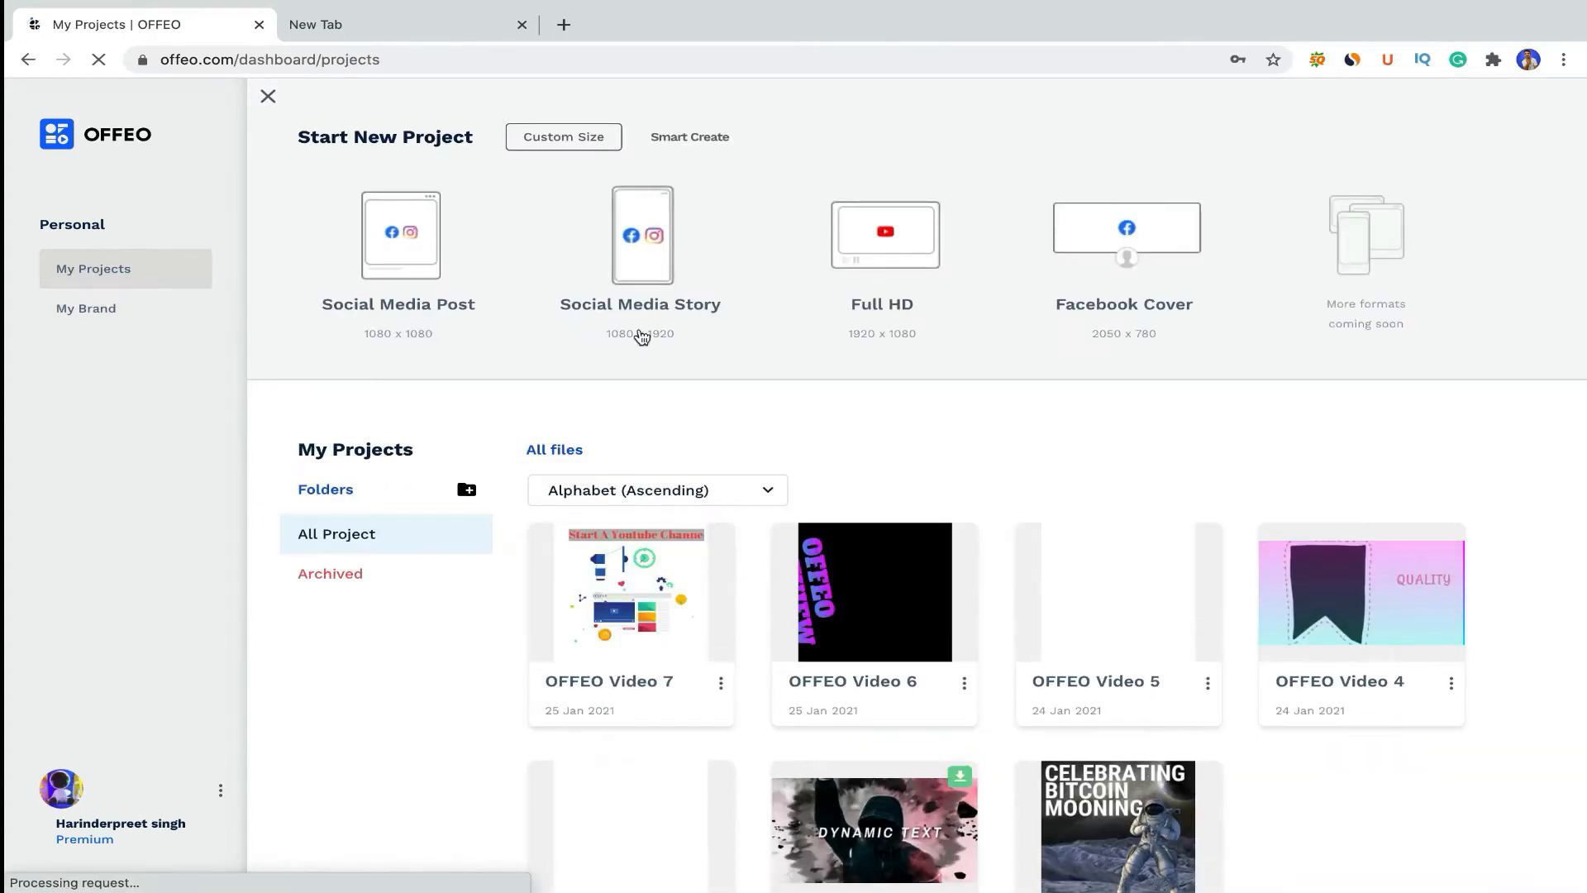
{"action": "left_click", "coordinate": [858, 265]}
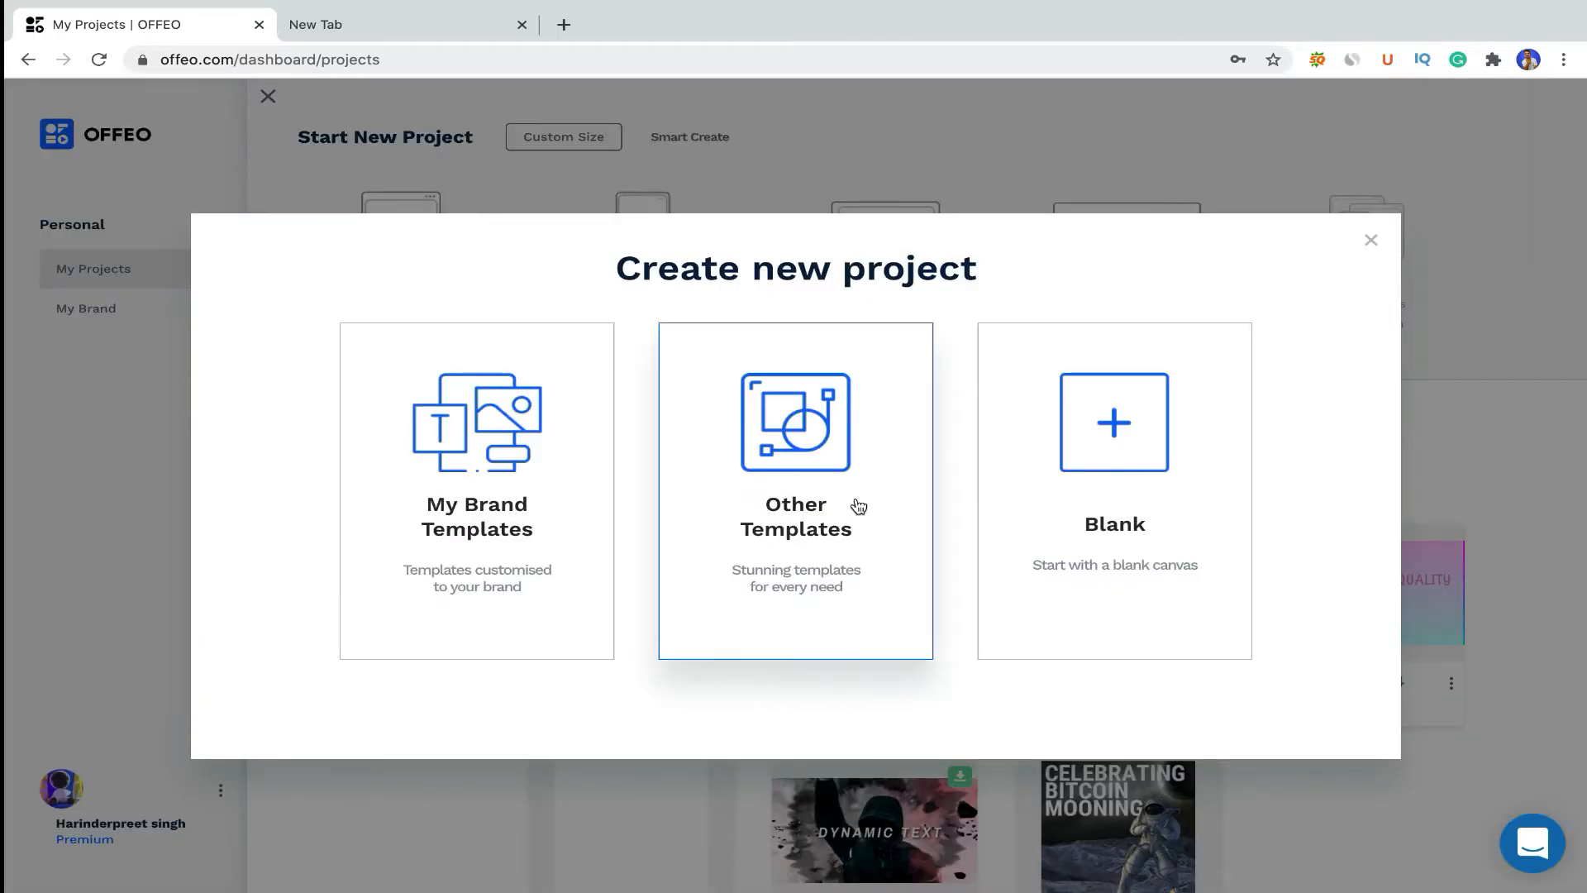
{"action": "left_click", "coordinate": [1107, 482]}
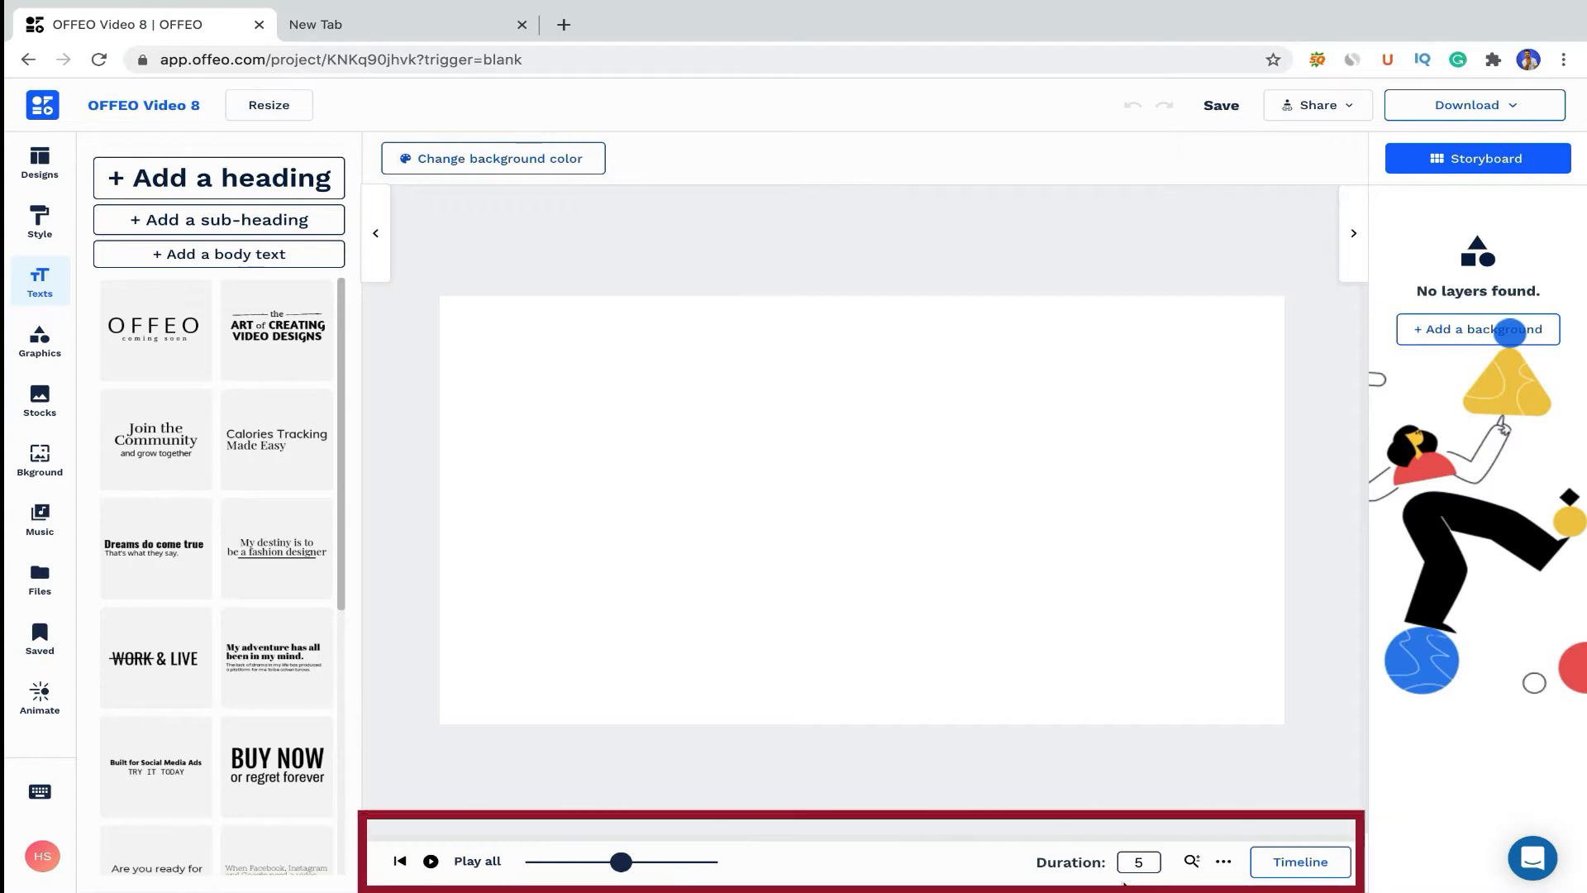
Expand the timeline and inspect the storyboard and the scene duration setting.
{"action": "left_click", "coordinate": [1296, 875]}
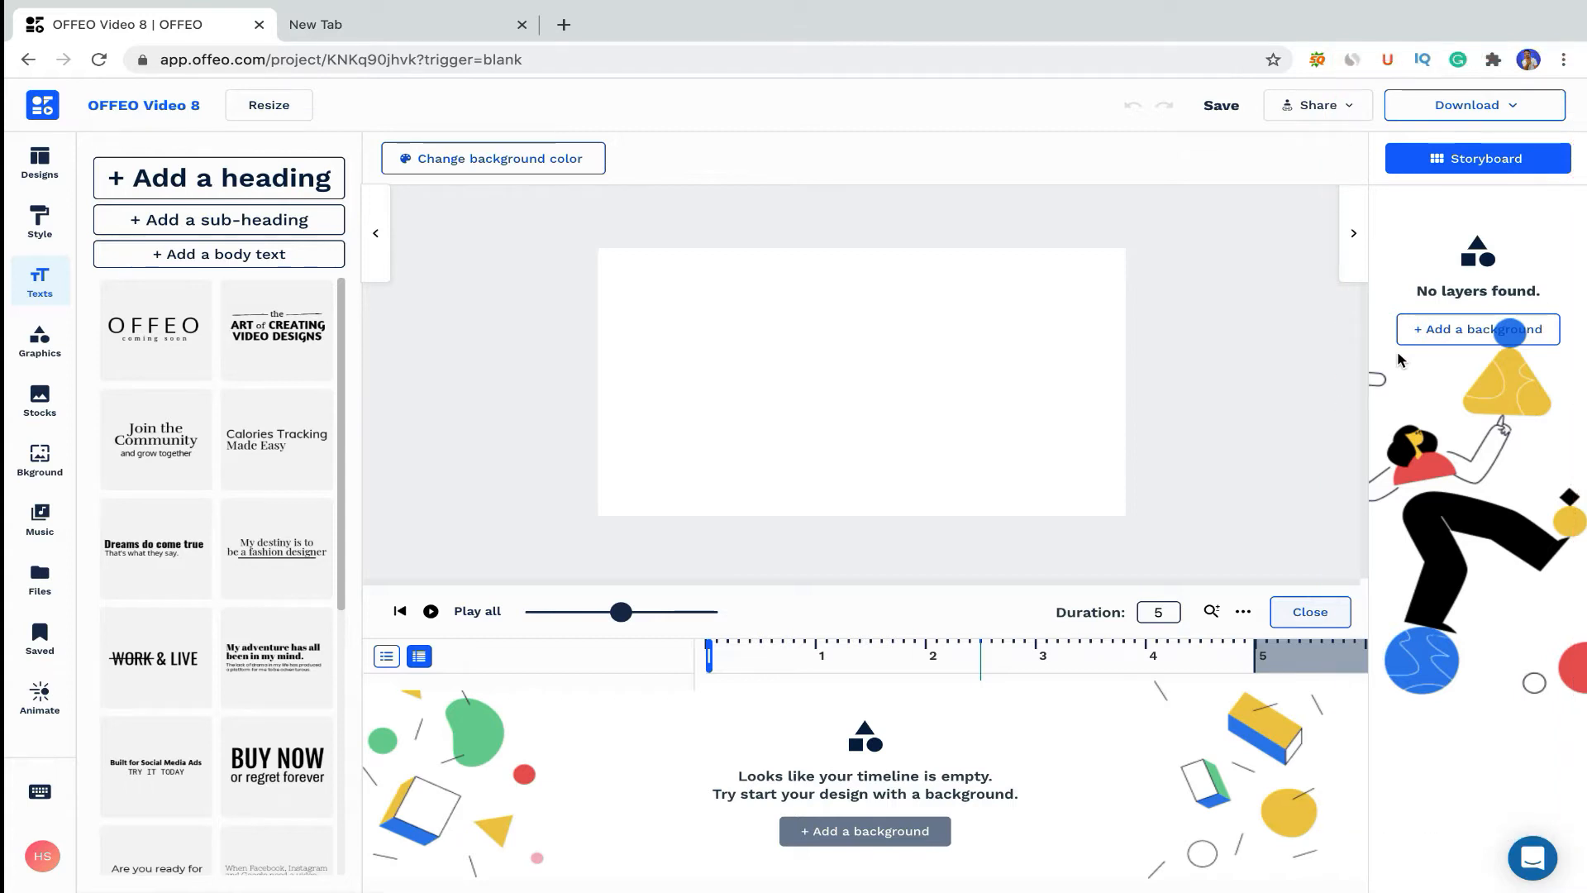
{"action": "left_click", "coordinate": [1472, 165]}
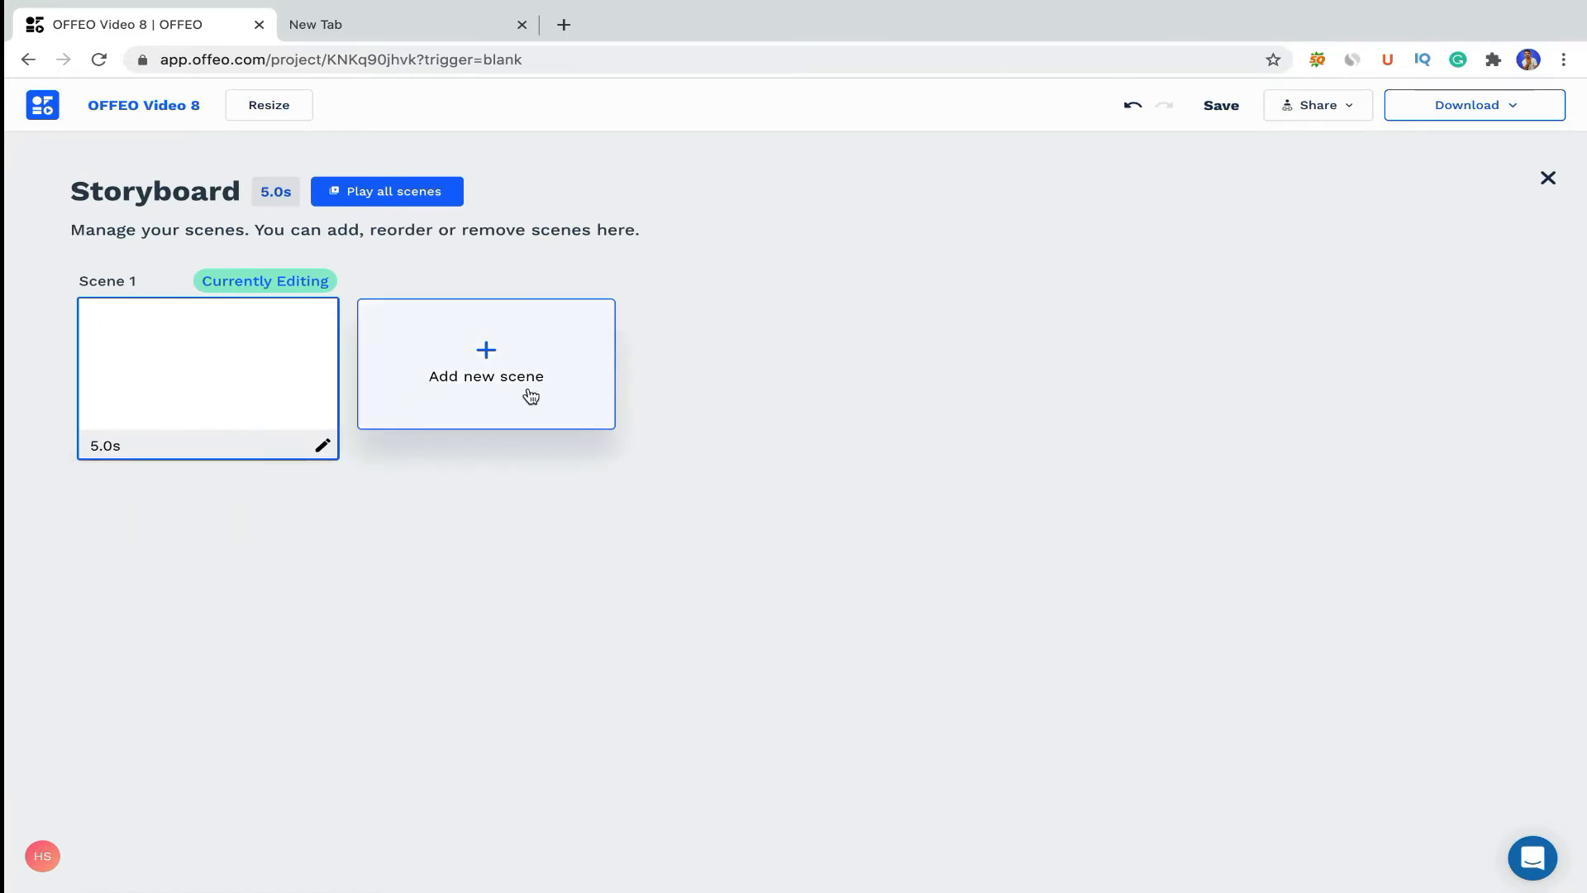
{"action": "left_click", "coordinate": [150, 380]}
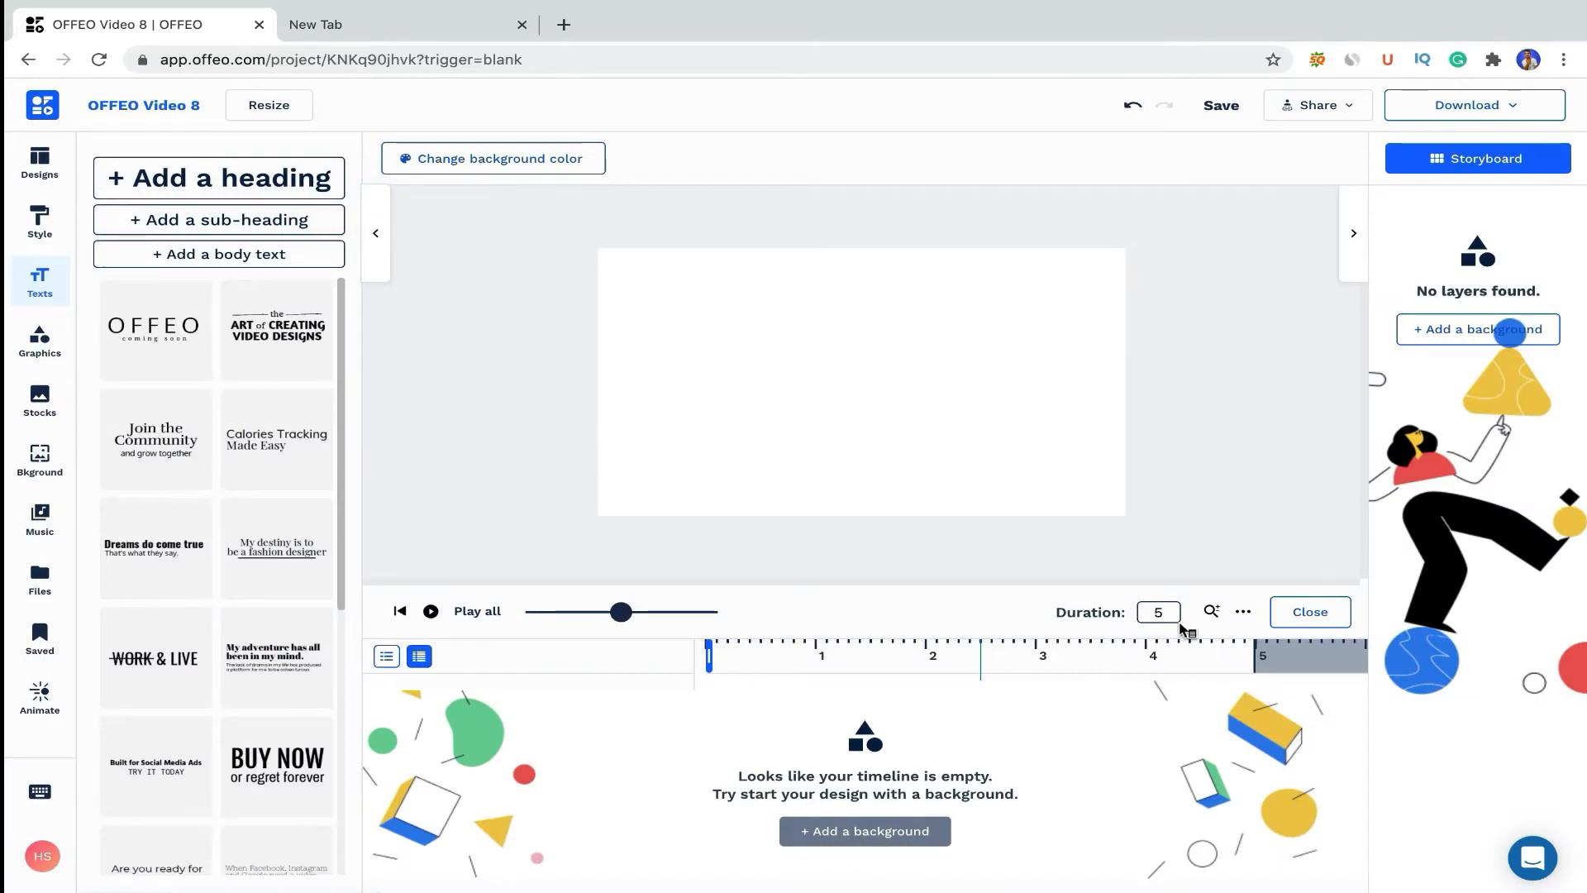
{"action": "left_click", "coordinate": [1143, 617]}
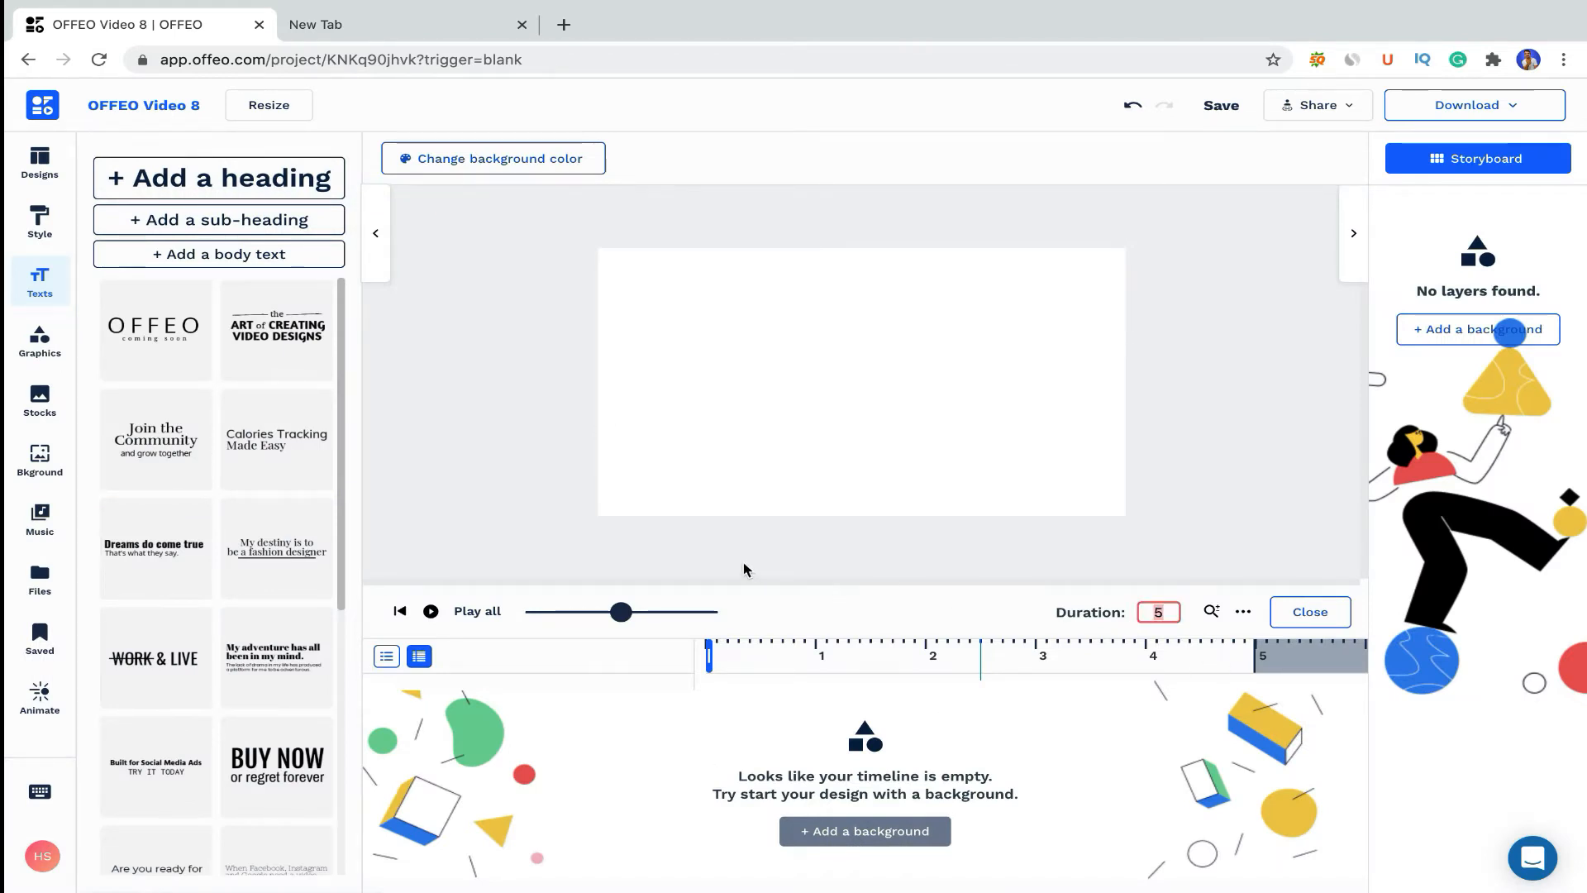
{"action": "left_click", "coordinate": [561, 531]}
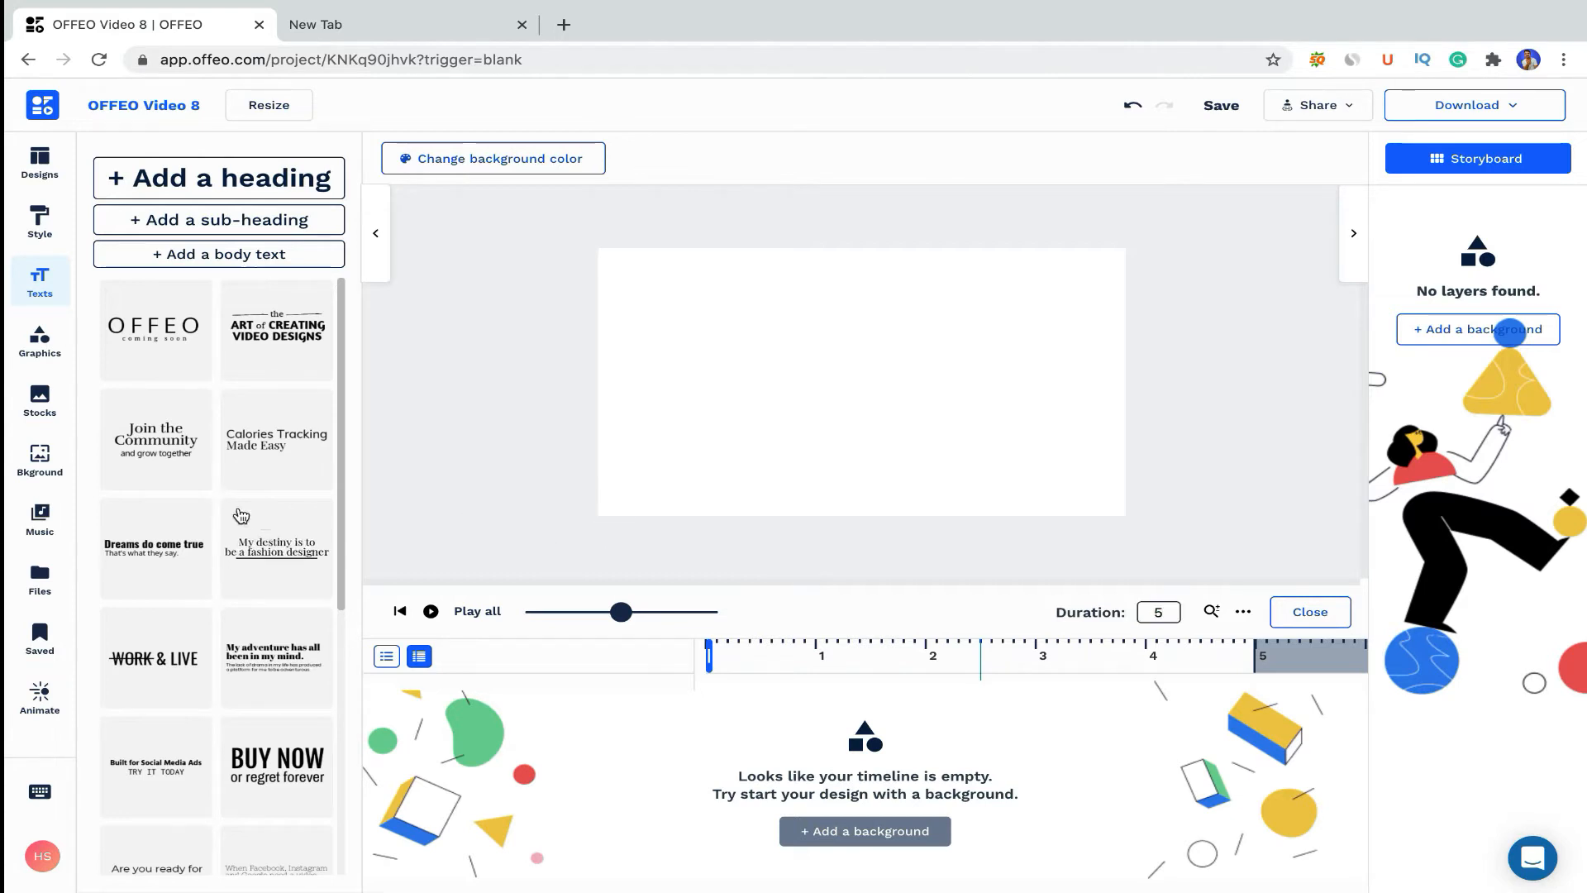
Search the stock videos for "working on laptop" and add the black-and-white white-keyboard clip to the scene.
{"action": "left_click", "coordinate": [24, 406]}
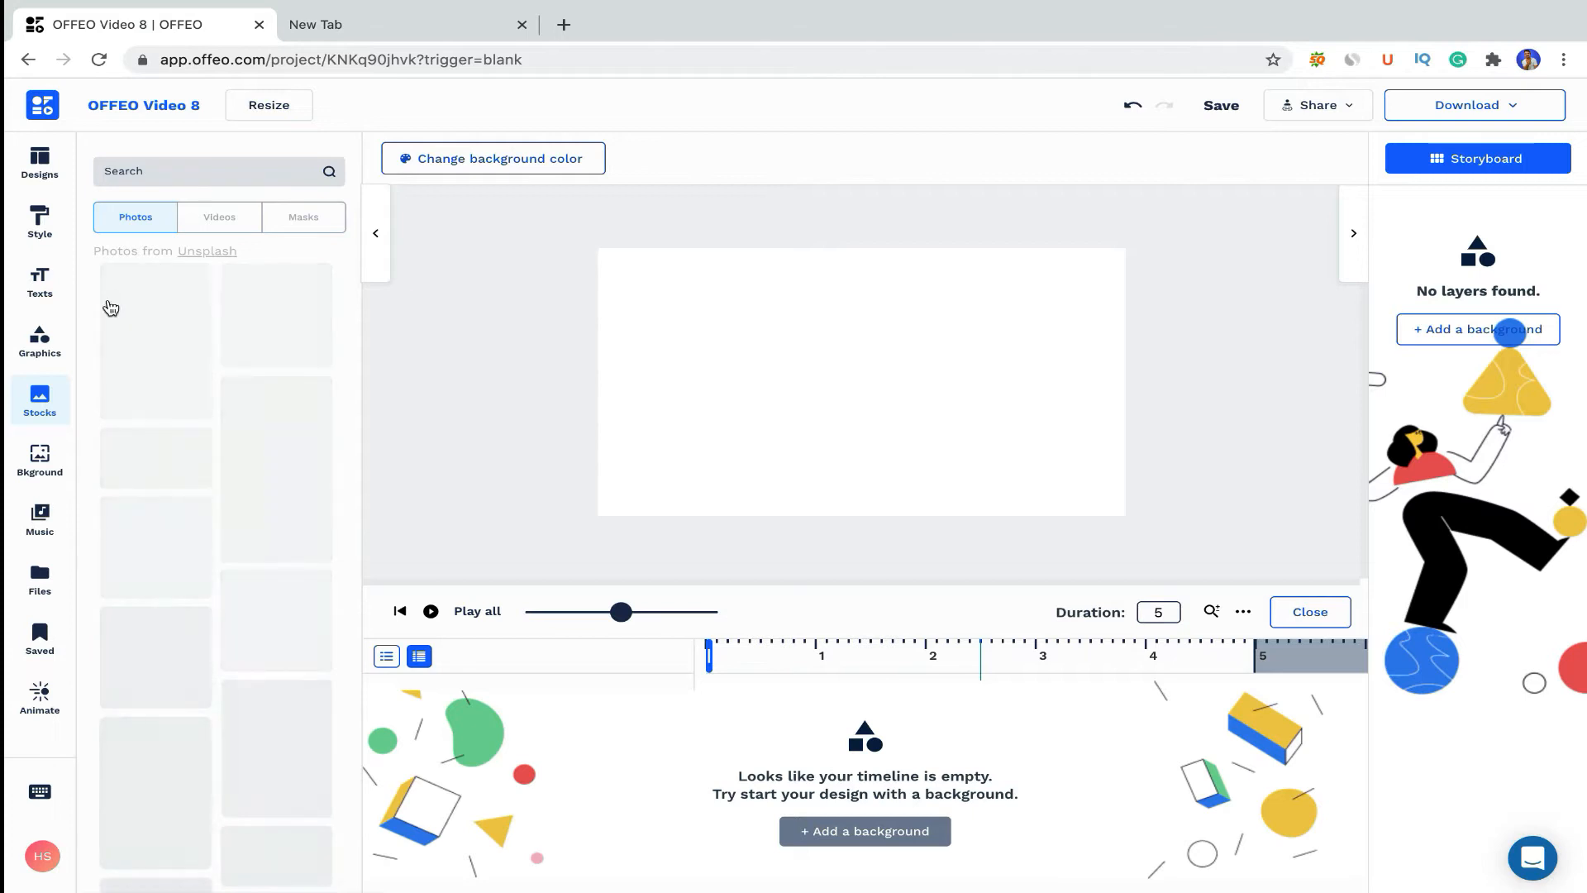
{"action": "left_click", "coordinate": [214, 218]}
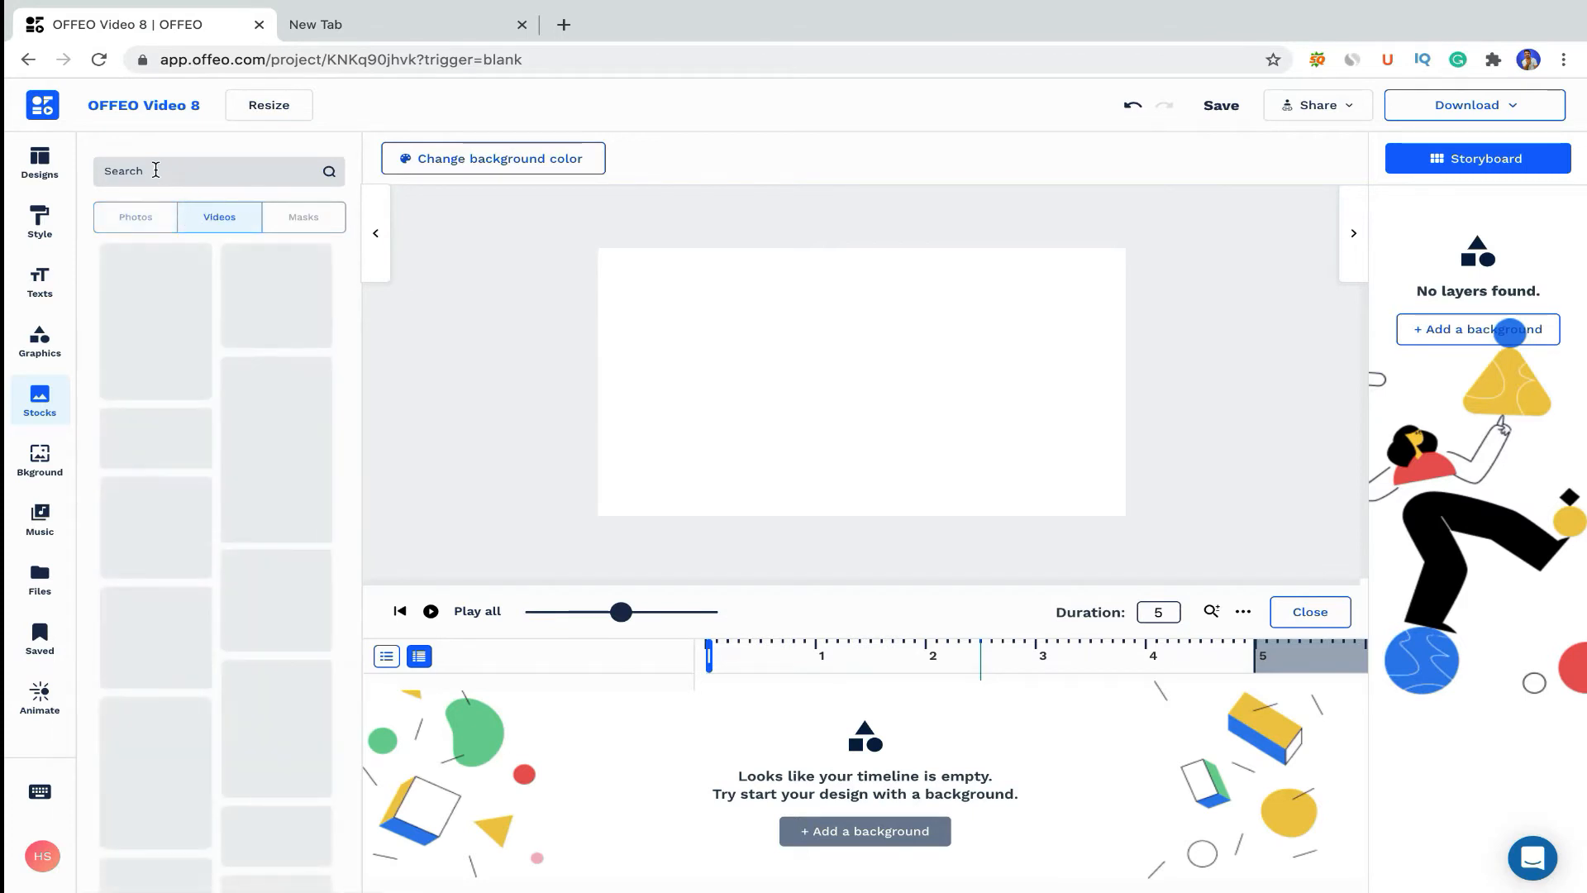
{"action": "type", "text": "working on laptop"}
{"action": "key", "text": "Return"}
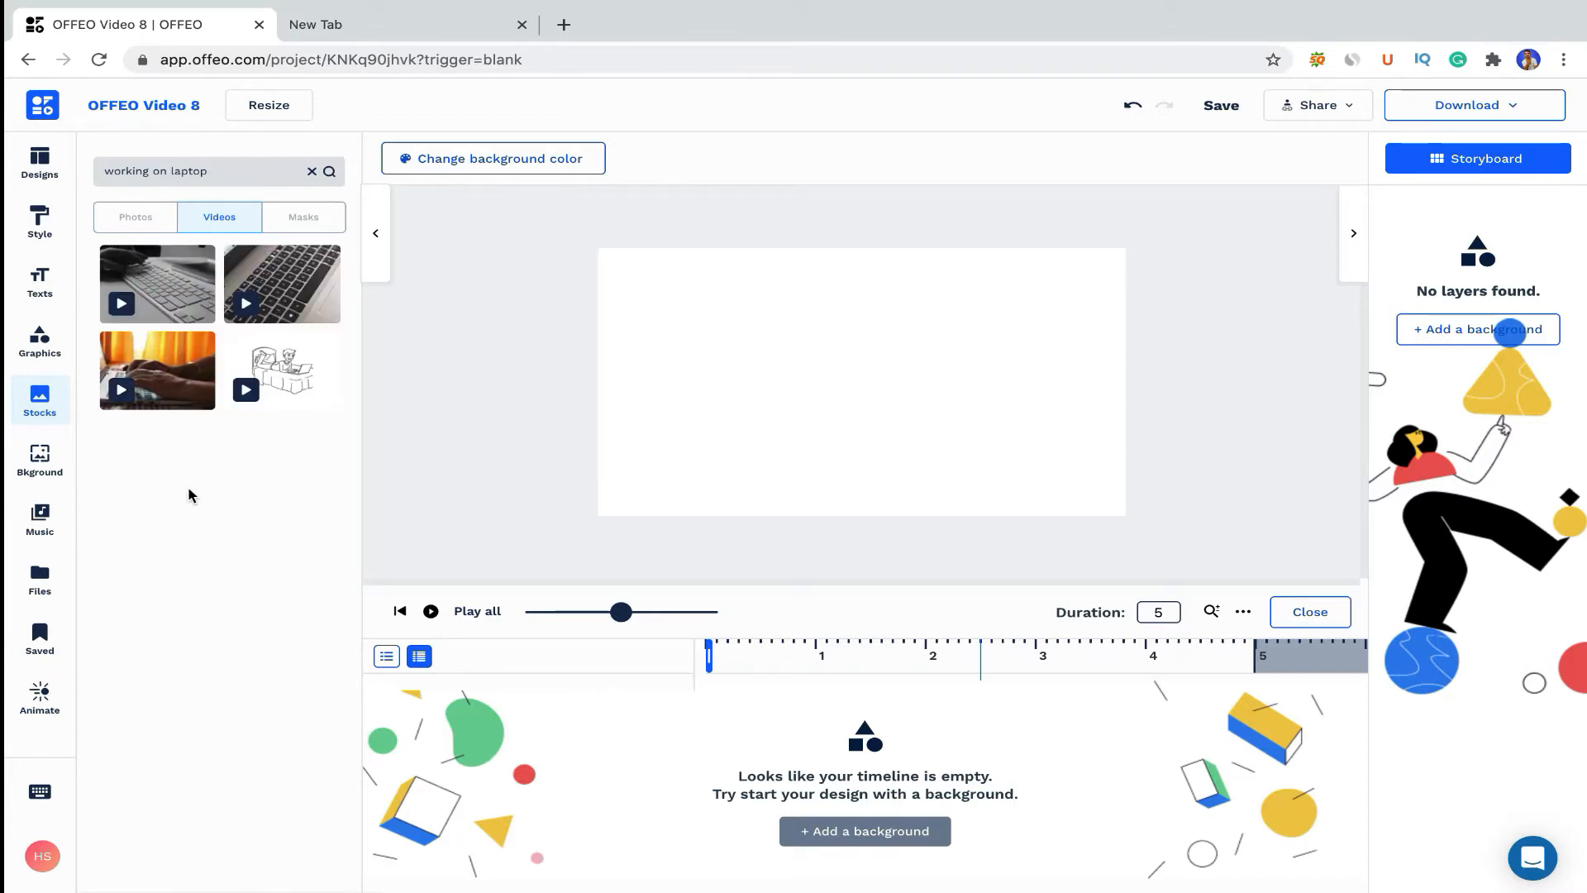
{"action": "left_click", "coordinate": [157, 281]}
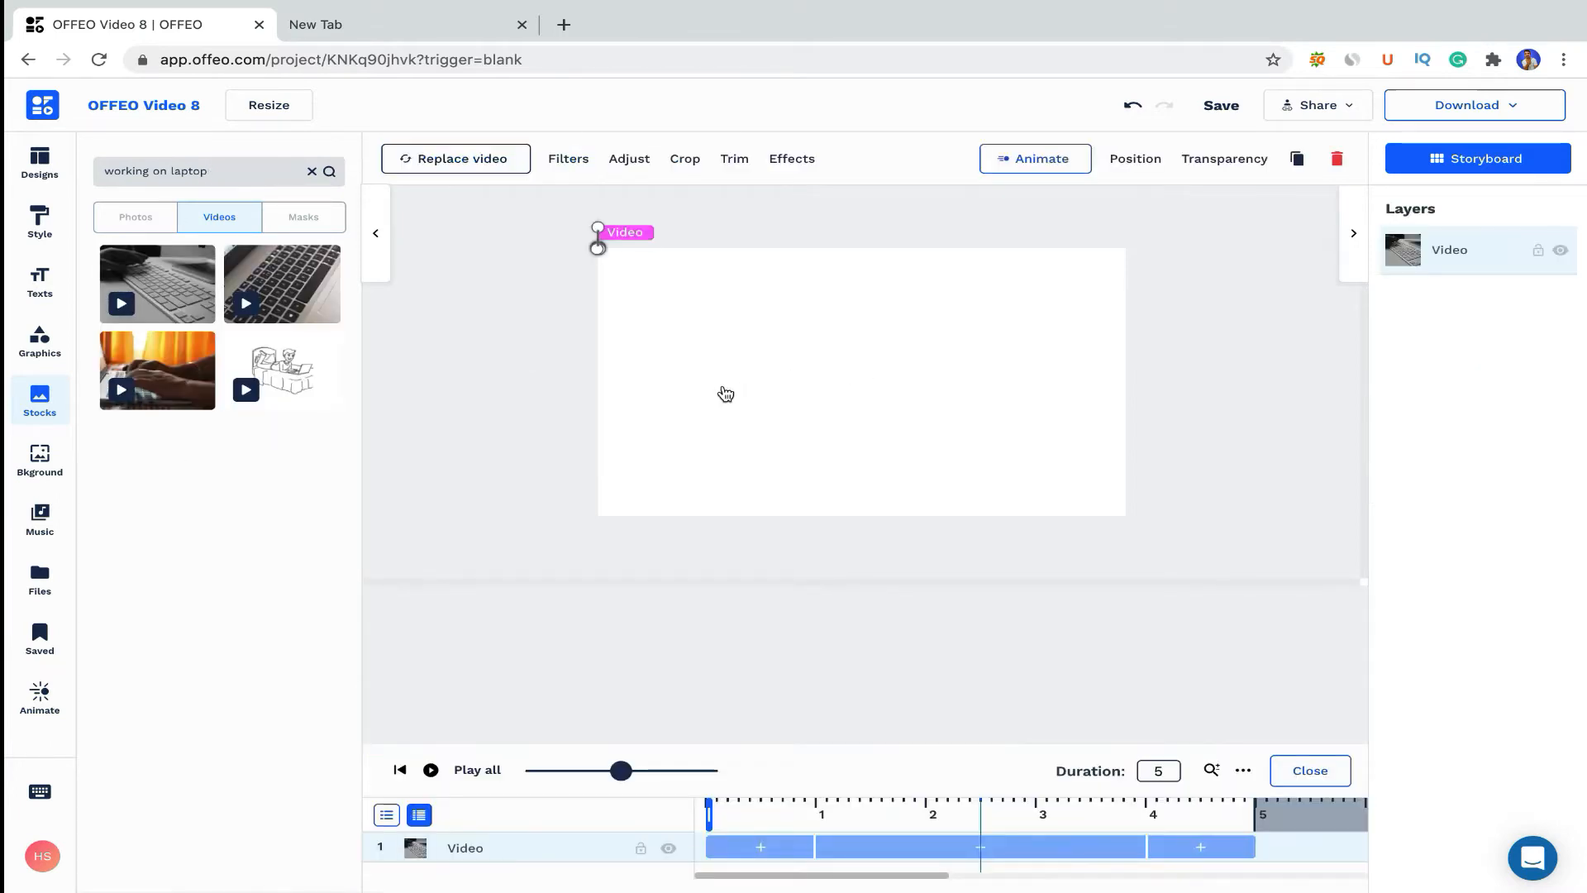
Enlarge the stock video clip on the canvas so that it fills the whole frame.
{"action": "left_click", "coordinate": [27, 397]}
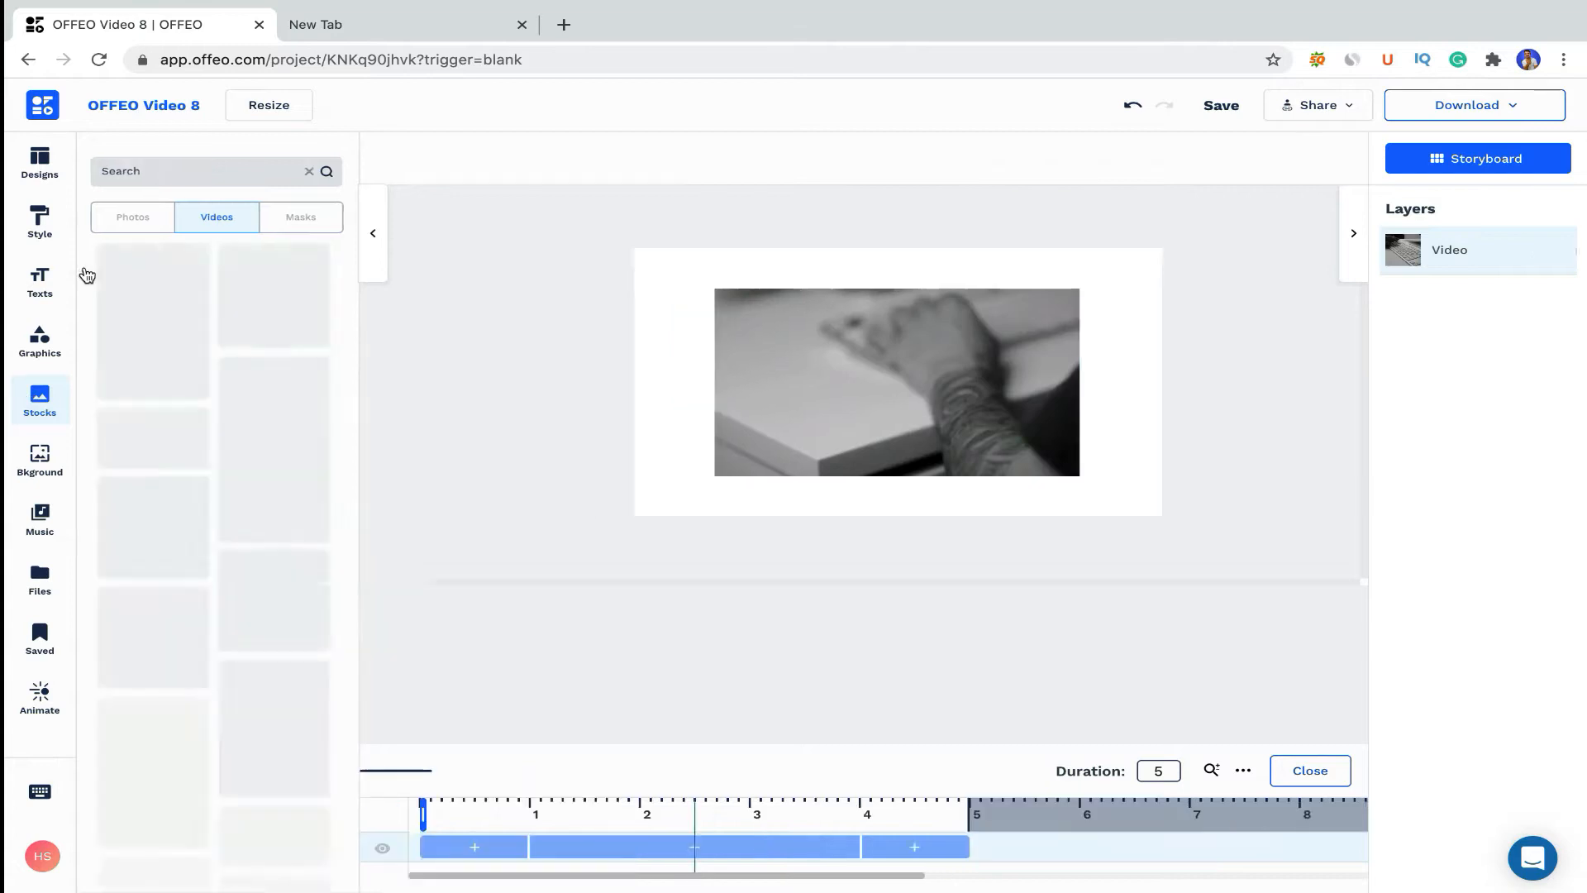
{"action": "left_click", "coordinate": [612, 336]}
{"action": "left_click_drag", "start_coordinate": [612, 337], "coordinate": [533, 298]}
{"action": "left_click_drag", "start_coordinate": [822, 439], "coordinate": [983, 386]}
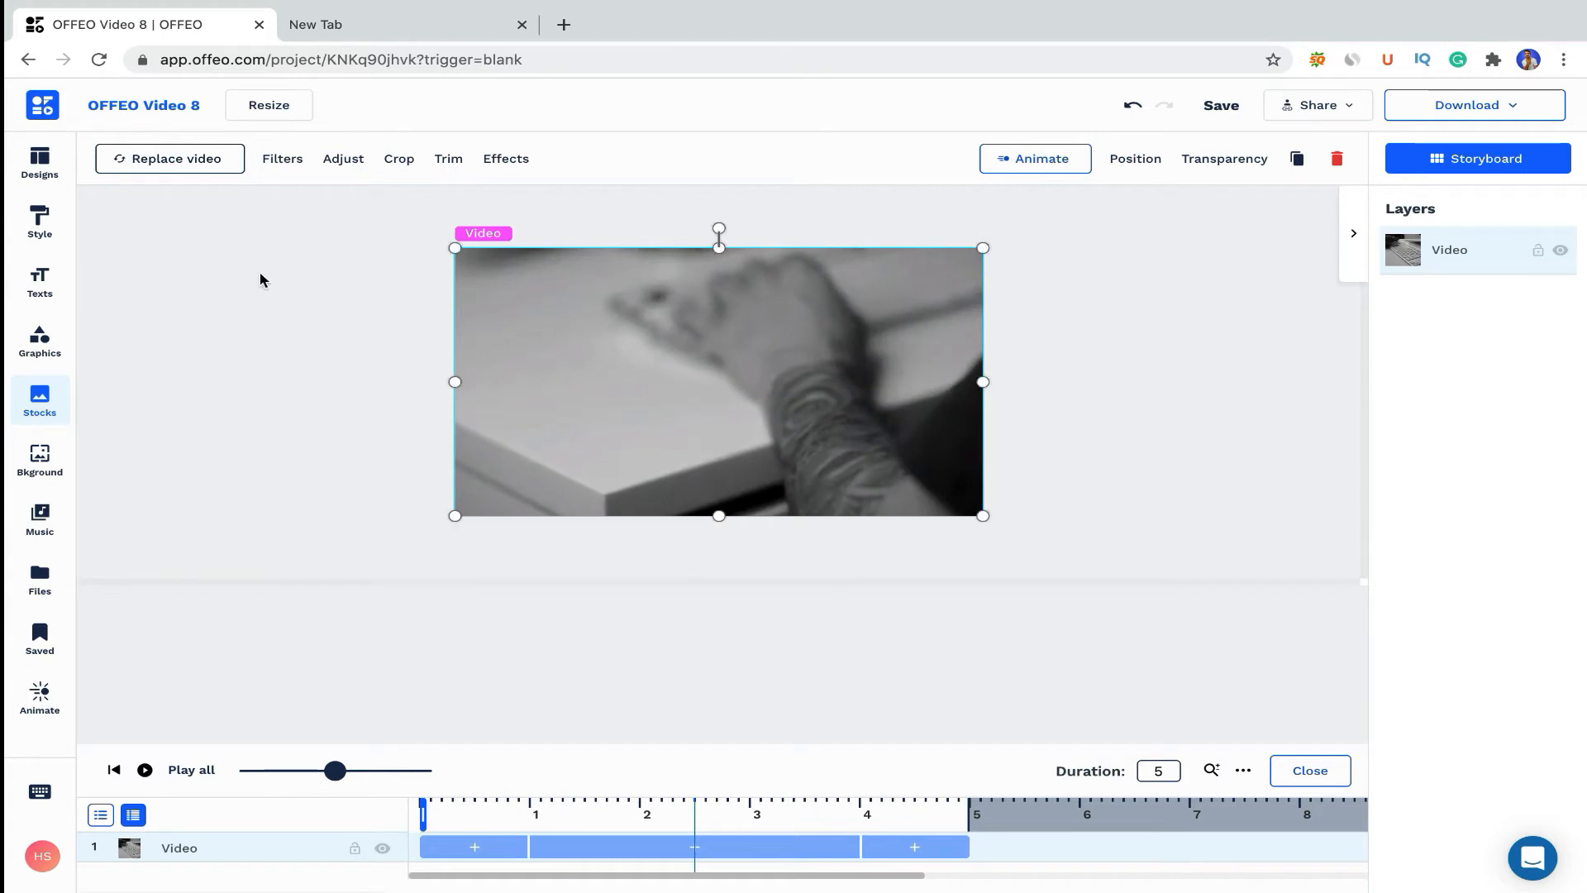
{"action": "left_click", "coordinate": [33, 398]}
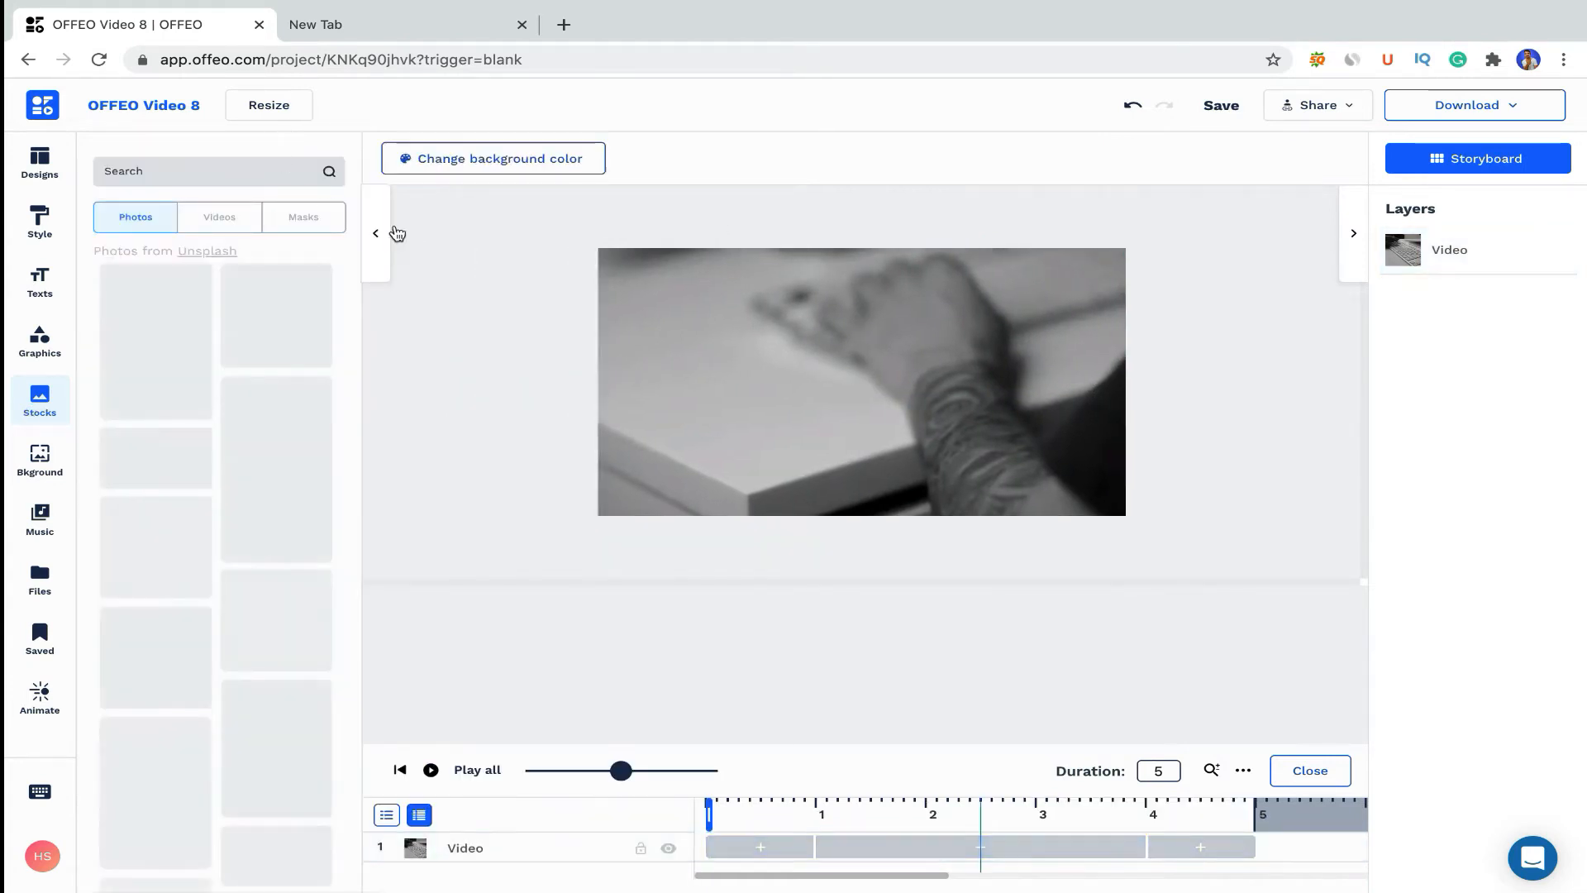
Examine the filters, colour adjustments and blend modes available for the video clip.
{"action": "left_click", "coordinate": [800, 386]}
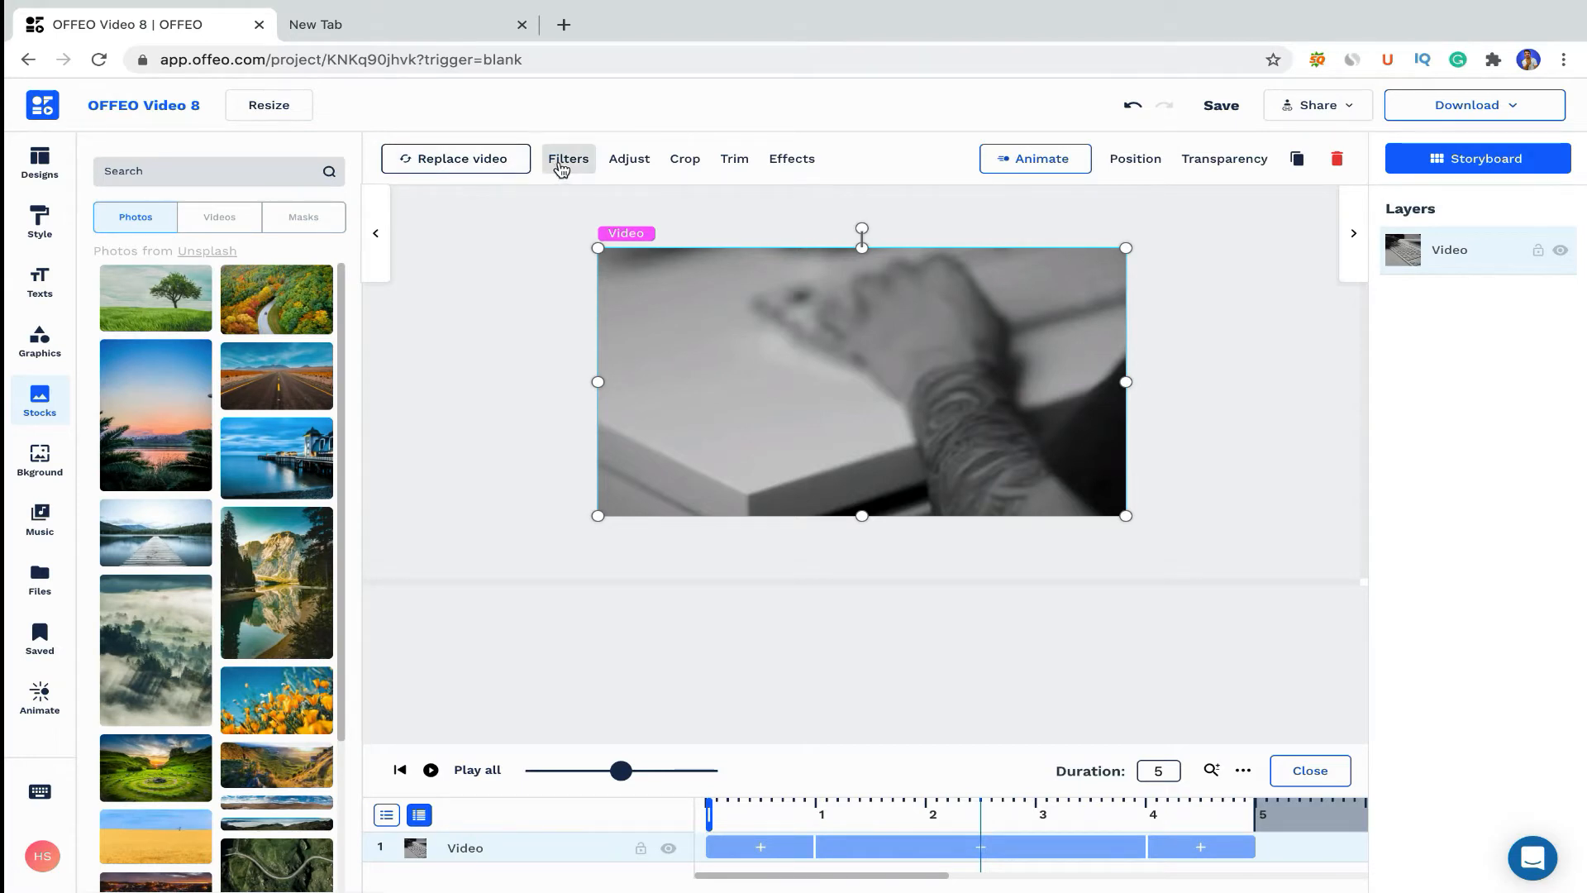
{"action": "left_click", "coordinate": [561, 168]}
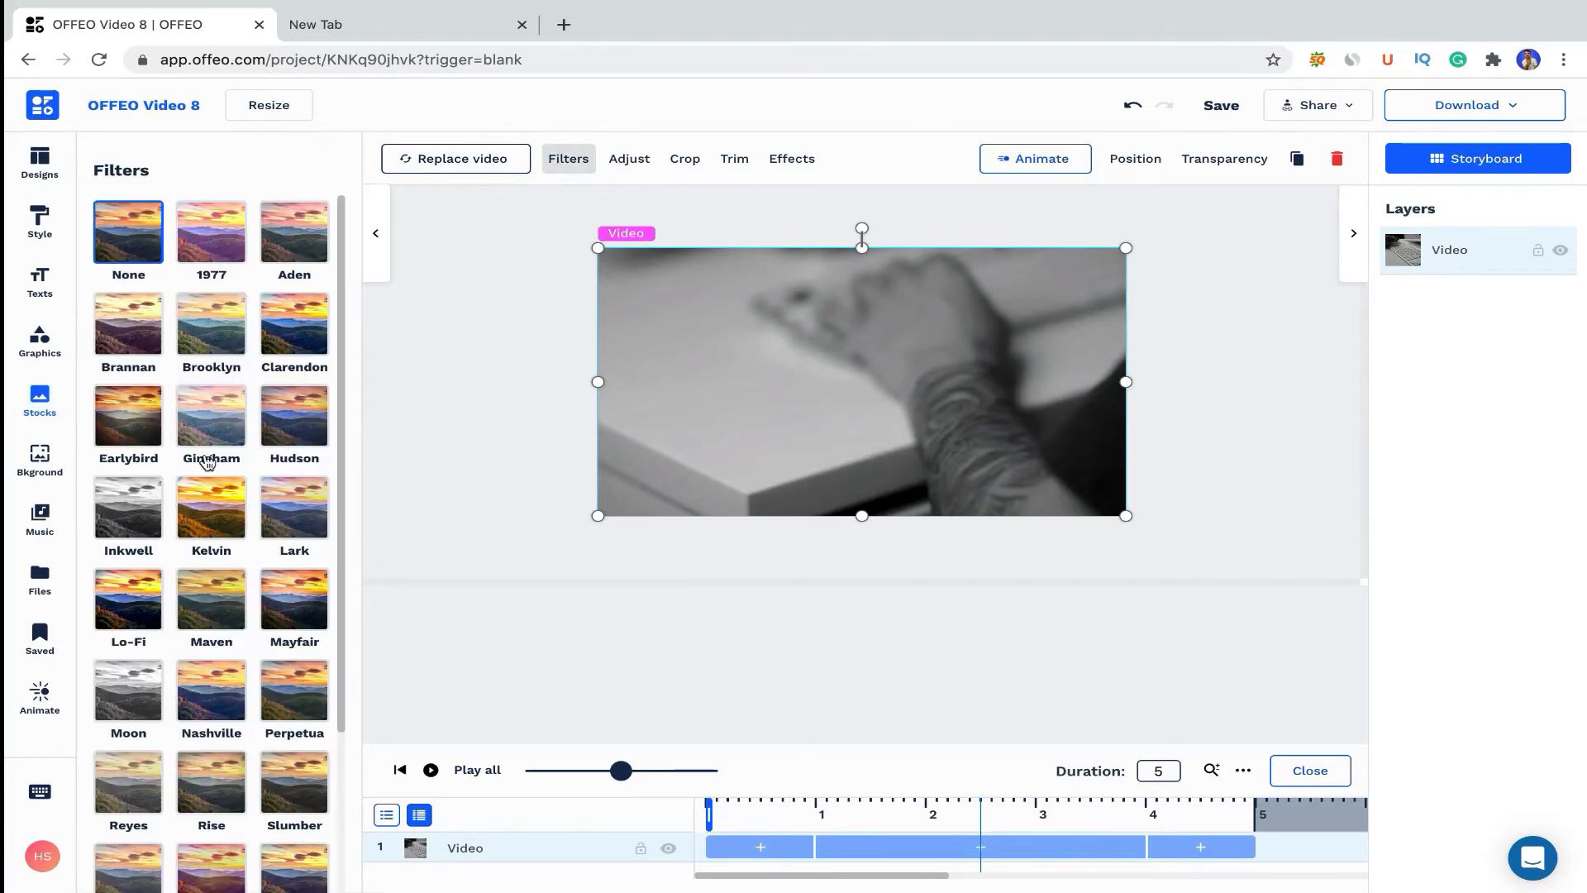
{"action": "scroll", "coordinate": [212, 478], "scroll_direction": "down", "scroll_amount": 3}
{"action": "scroll", "coordinate": [211, 480], "scroll_direction": "up", "scroll_amount": 3}
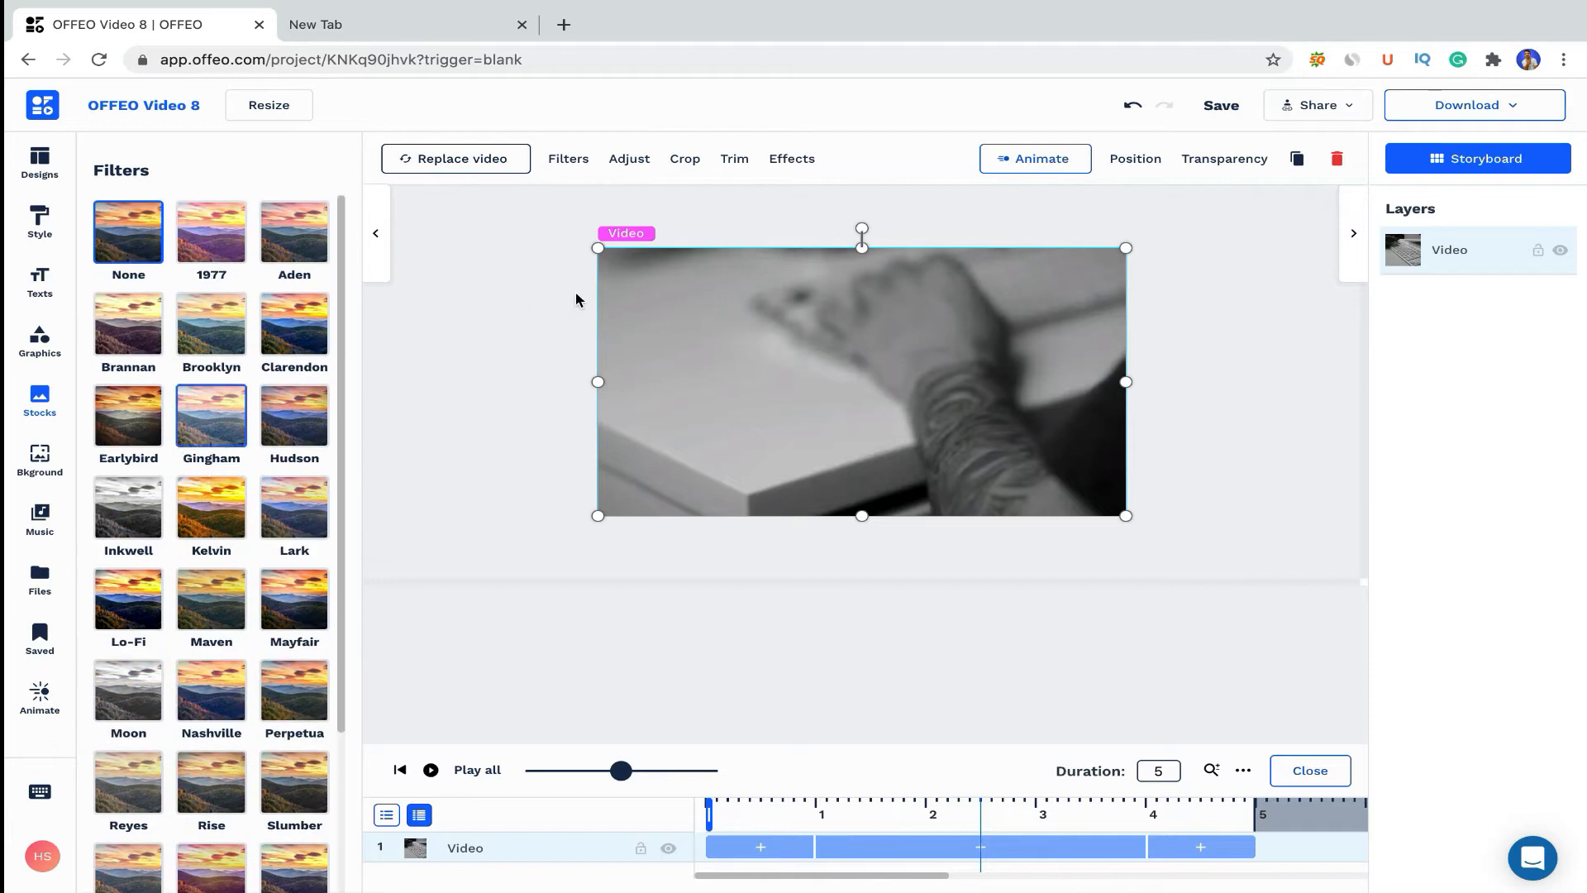
{"action": "left_click", "coordinate": [628, 165]}
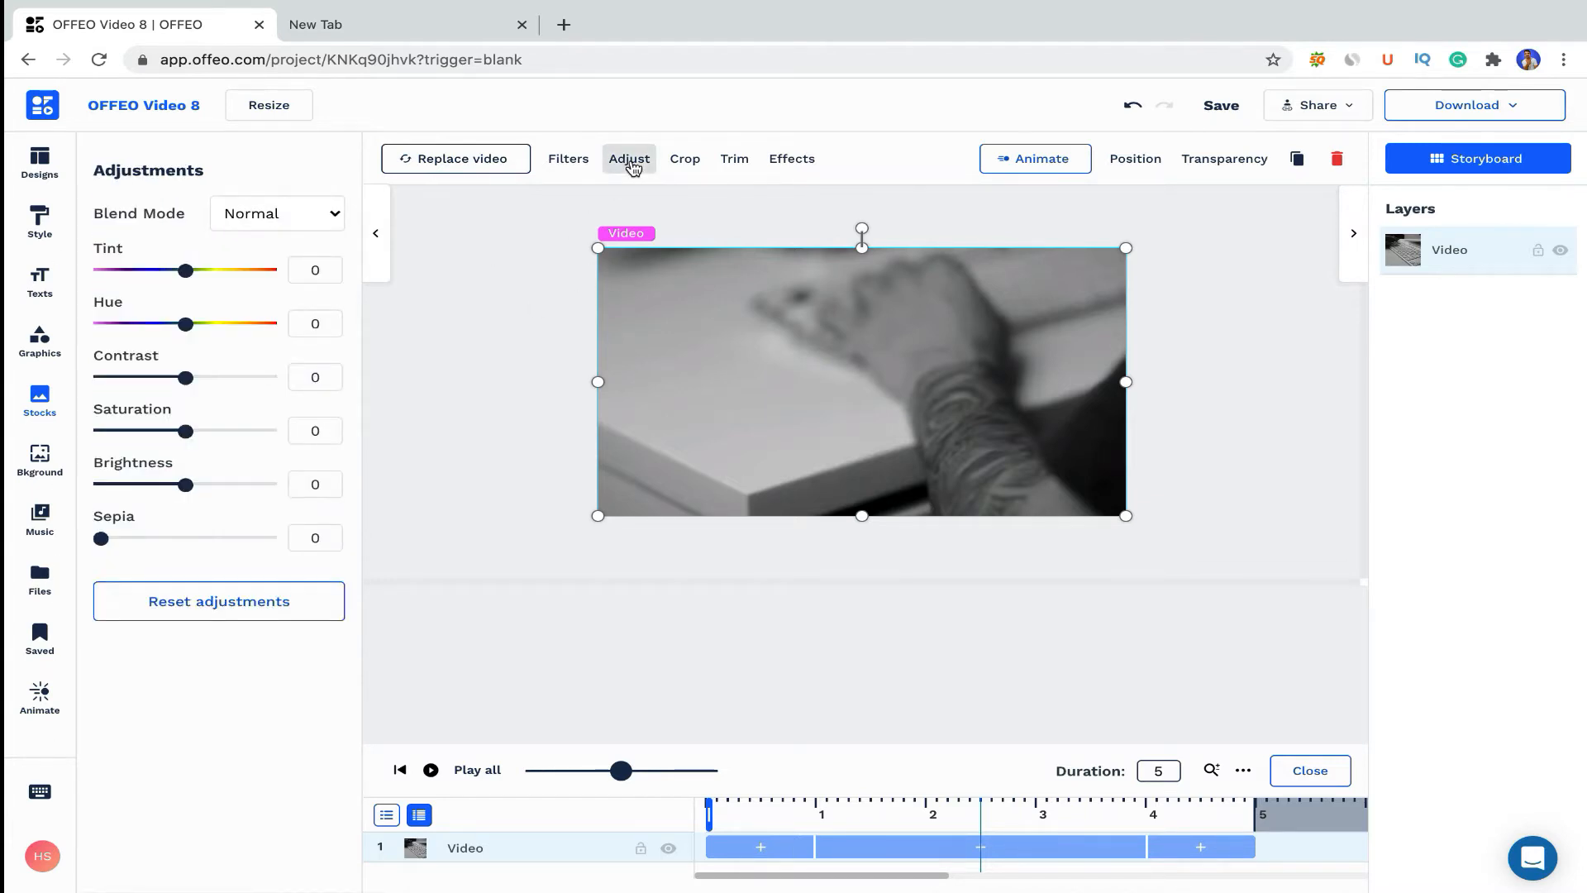
{"action": "left_click", "coordinate": [228, 217]}
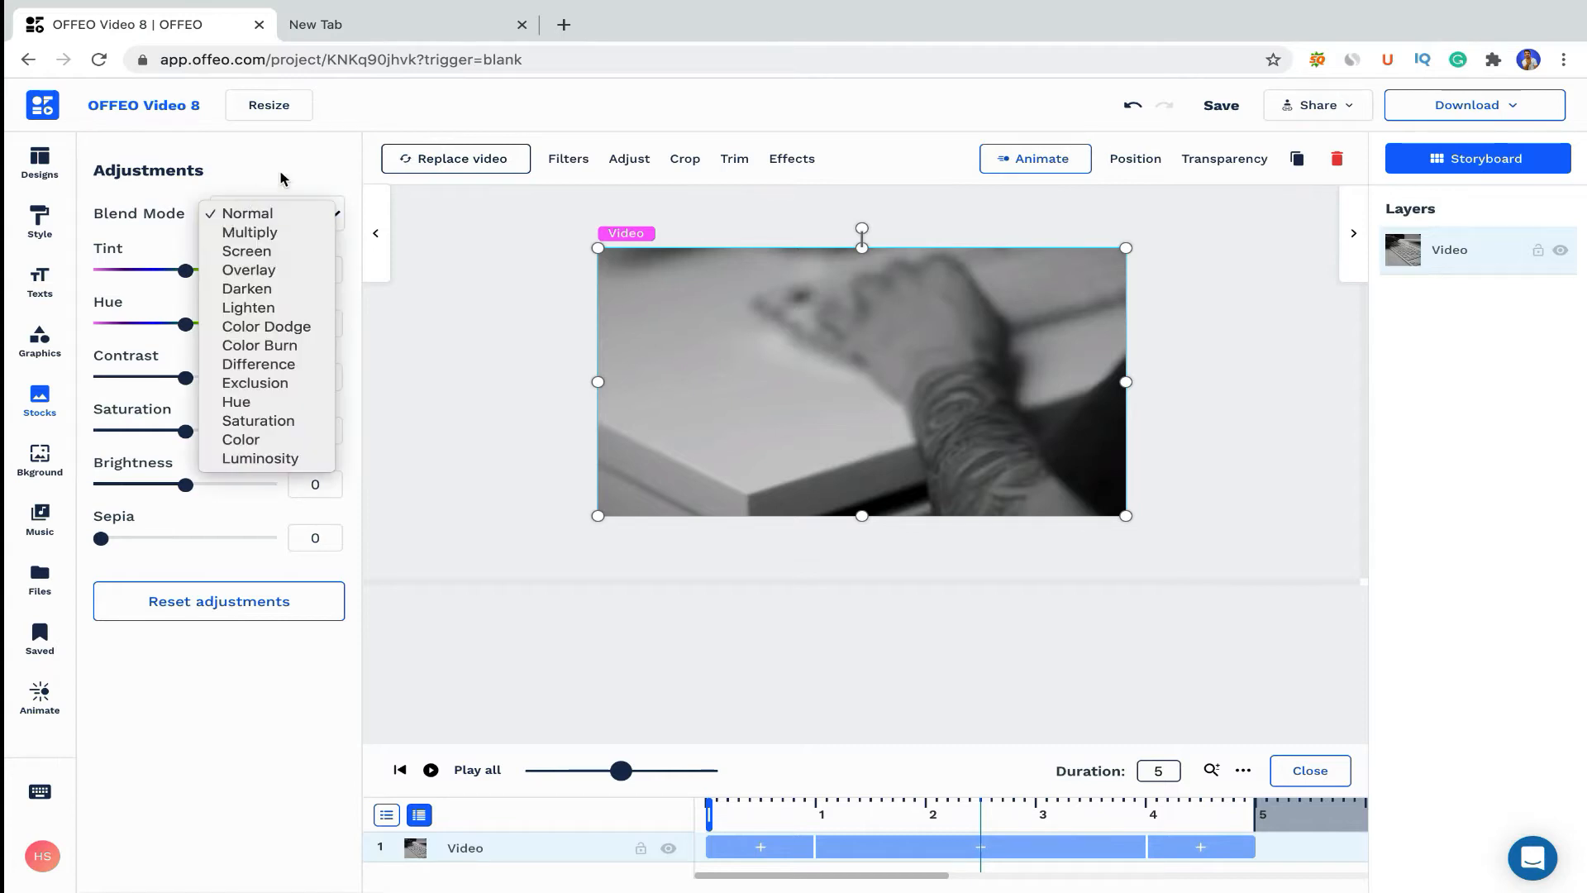
{"action": "left_click", "coordinate": [228, 216]}
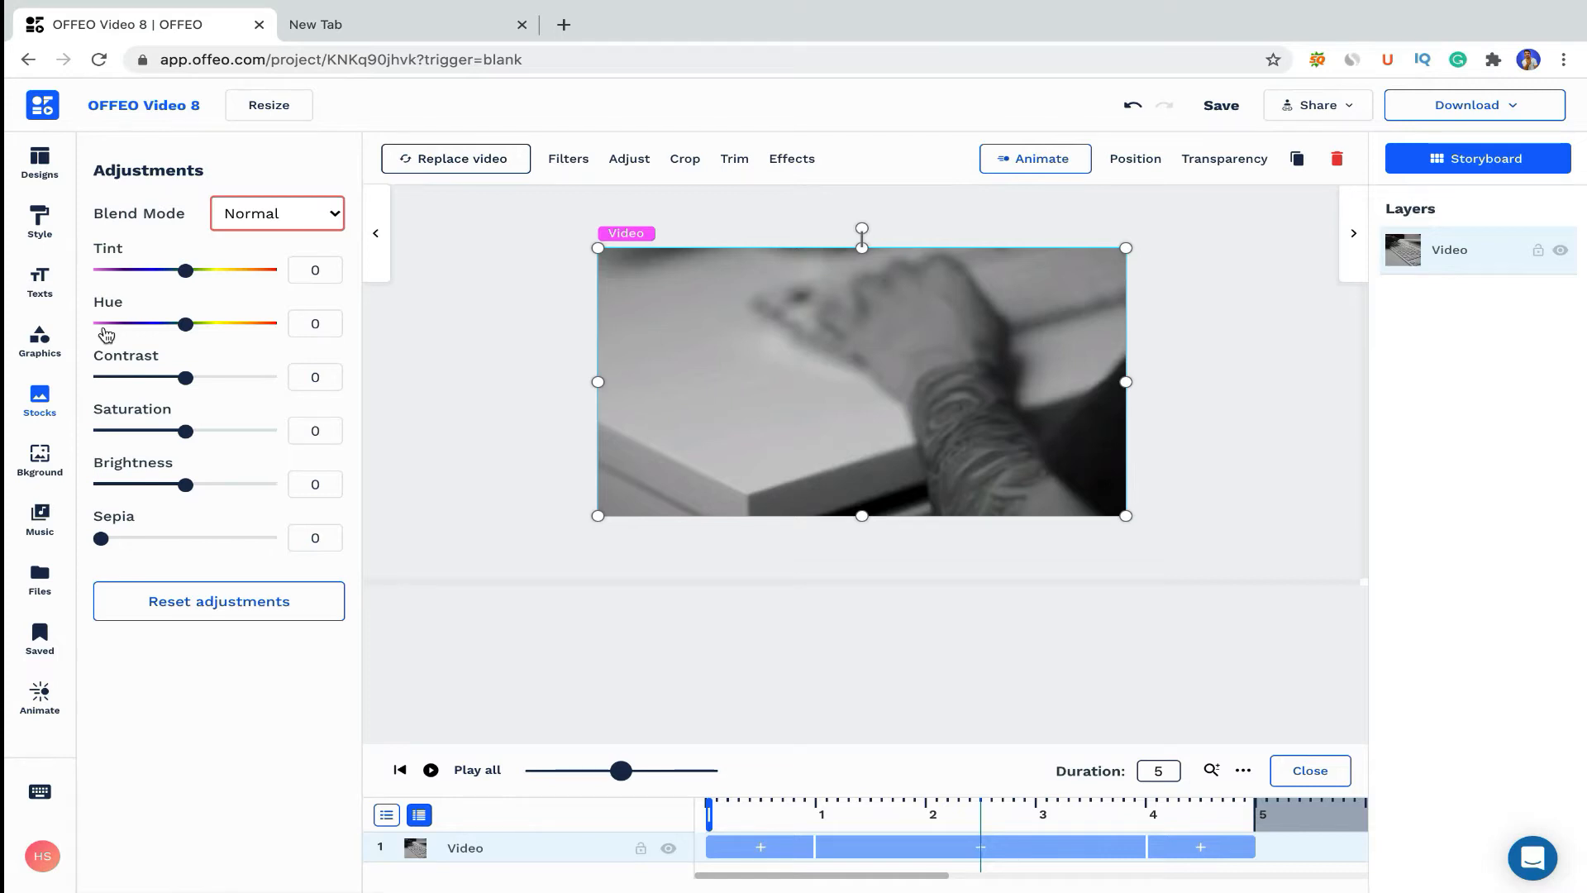
View the clip's trim editor without trimming and examine the effects available for the clip.
{"action": "left_click", "coordinate": [736, 162]}
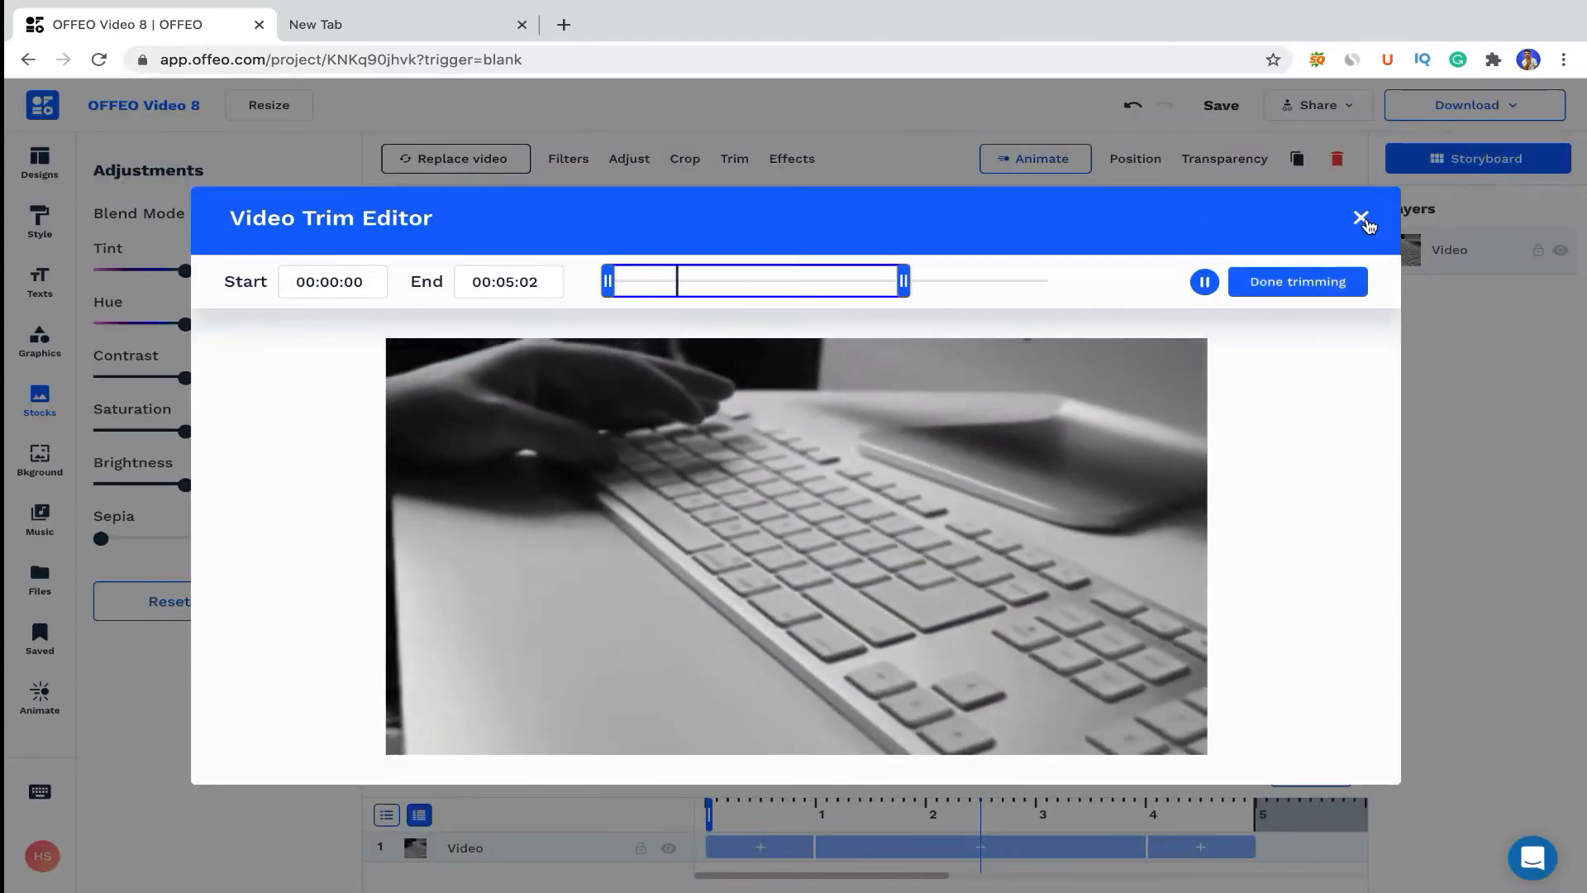
{"action": "left_click", "coordinate": [1362, 218]}
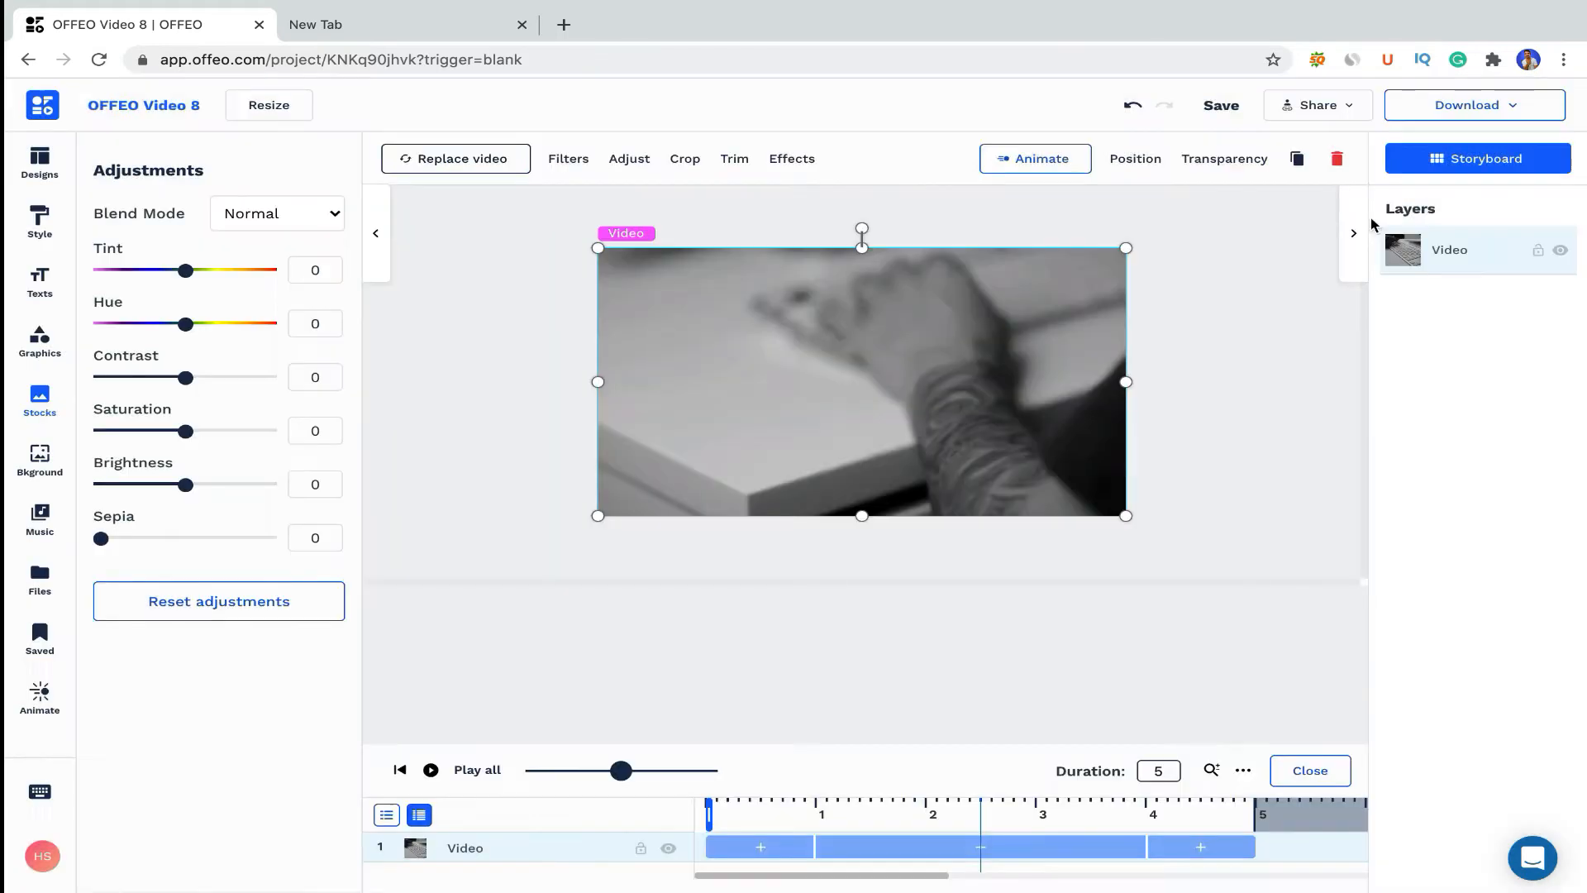
{"action": "left_click", "coordinate": [792, 162]}
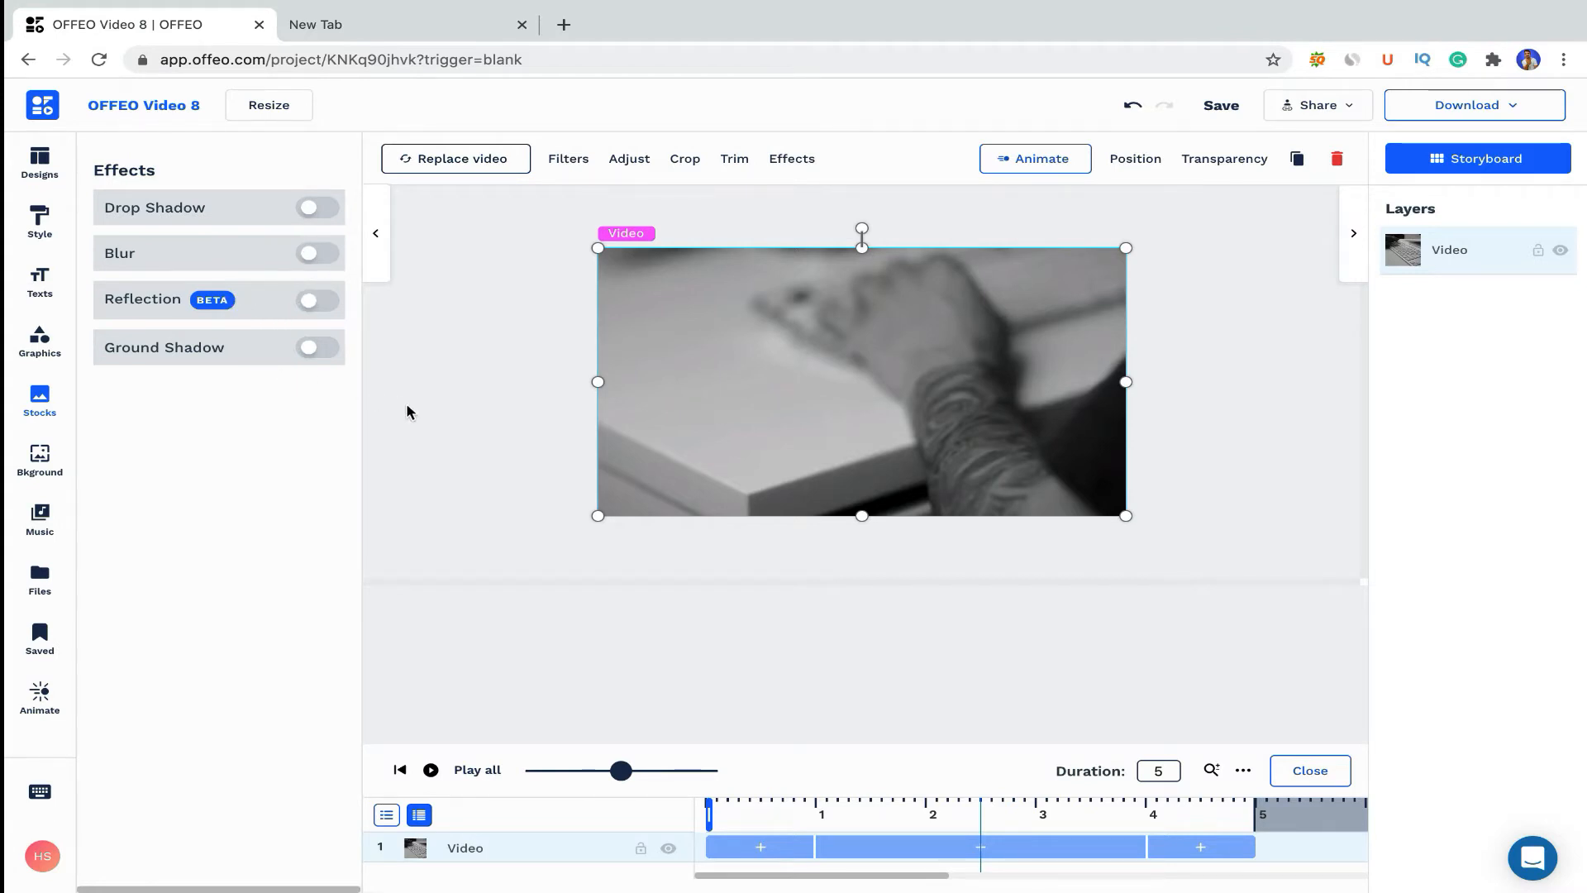
{"action": "left_click", "coordinate": [1132, 261]}
{"action": "left_click", "coordinate": [851, 411]}
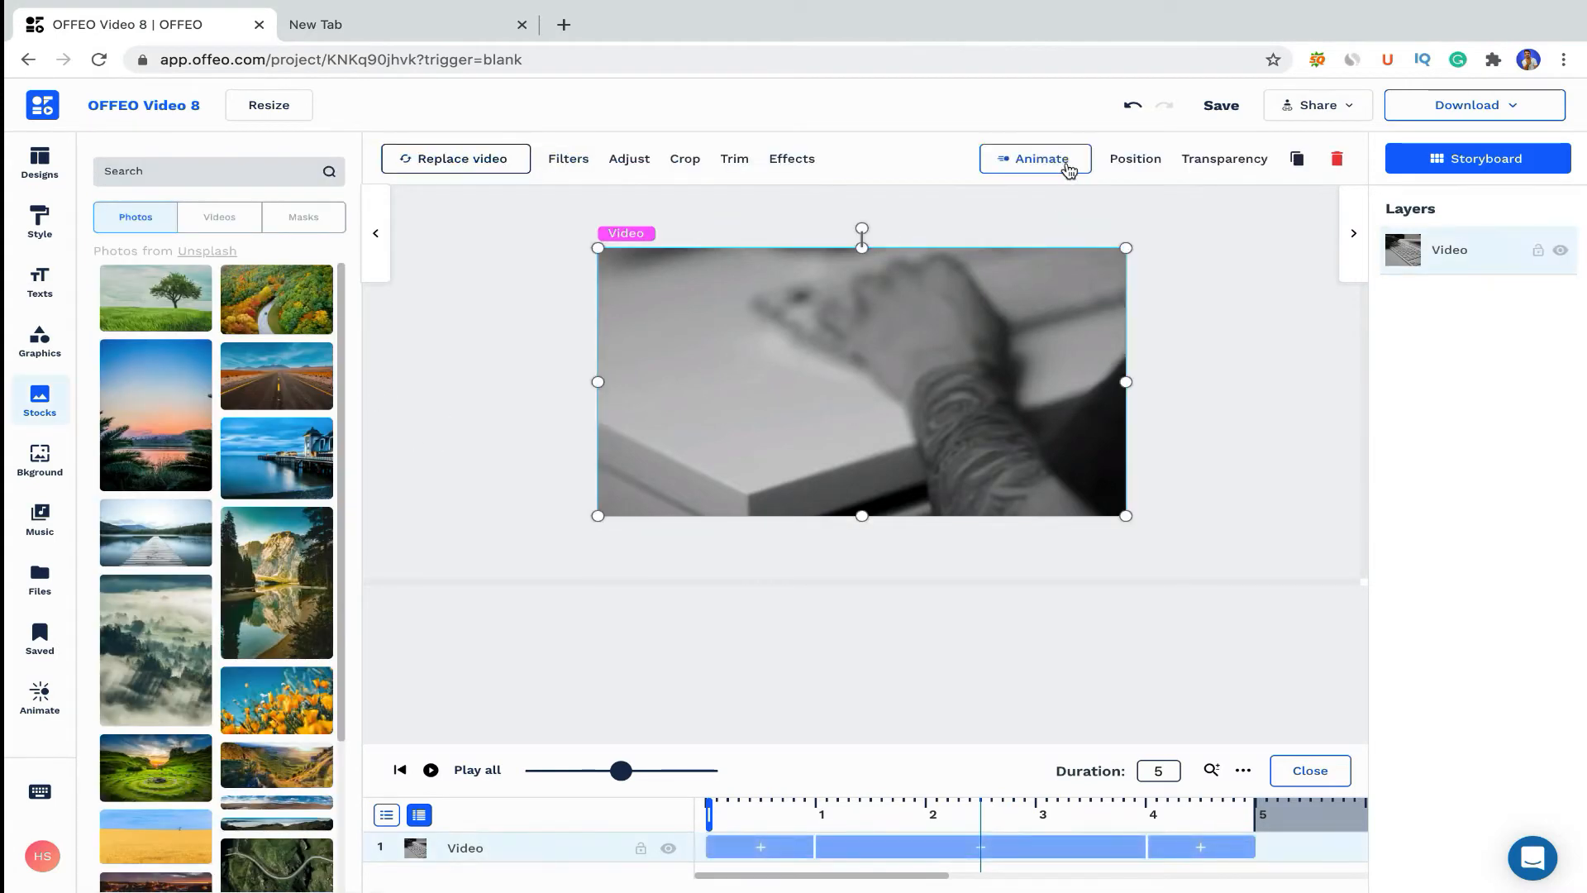
{"action": "left_click", "coordinate": [459, 552]}
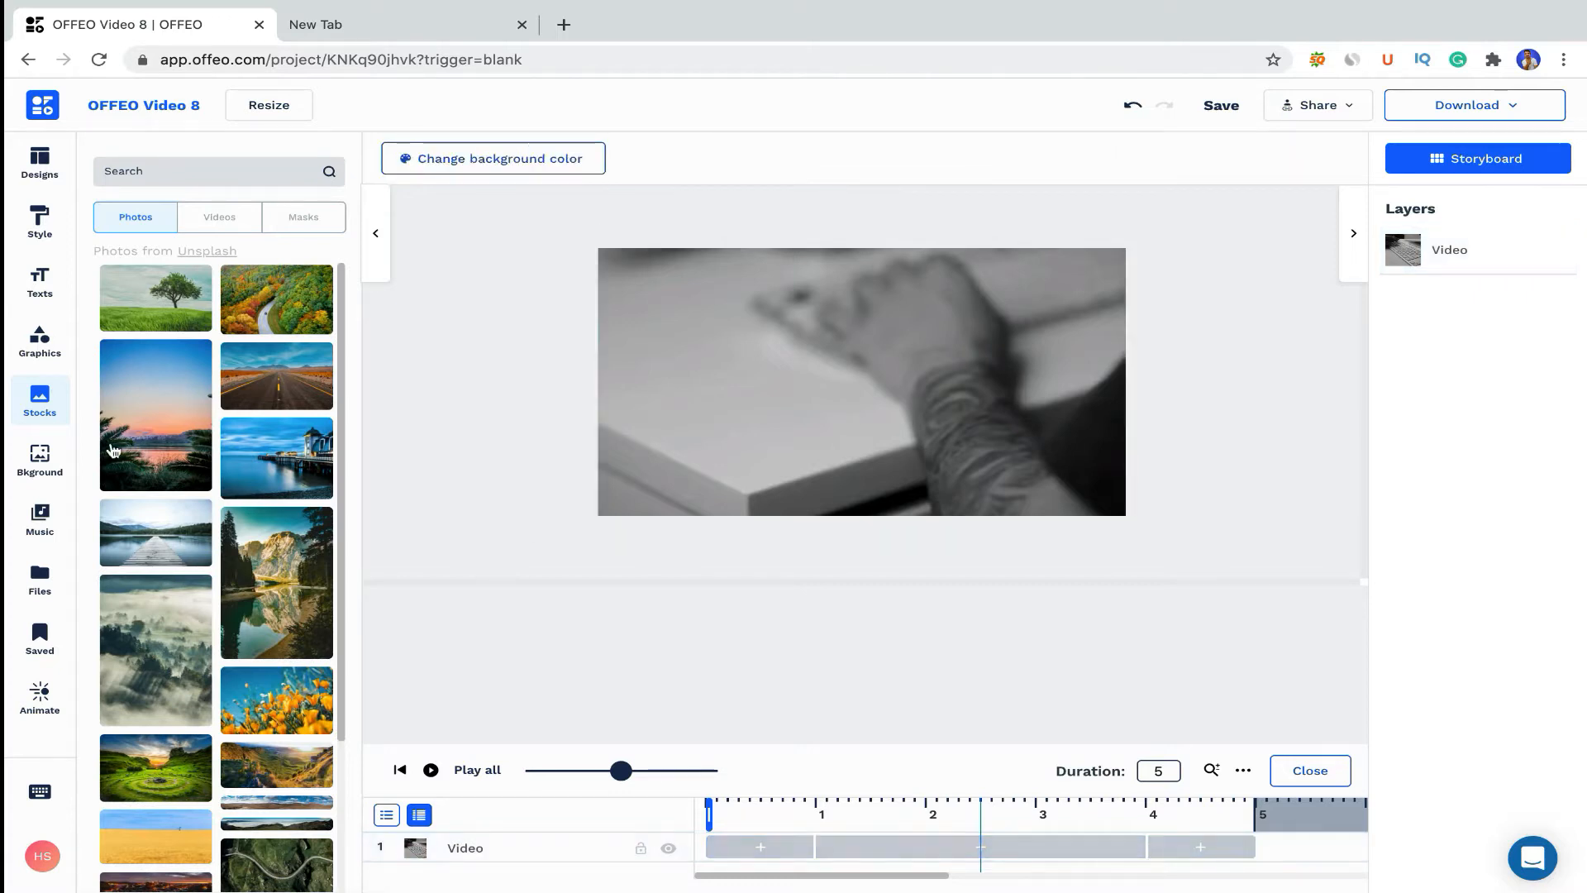
Add a heading to the scene and change its text to "Easy Ways To Make Money Online".
{"action": "left_click", "coordinate": [40, 282]}
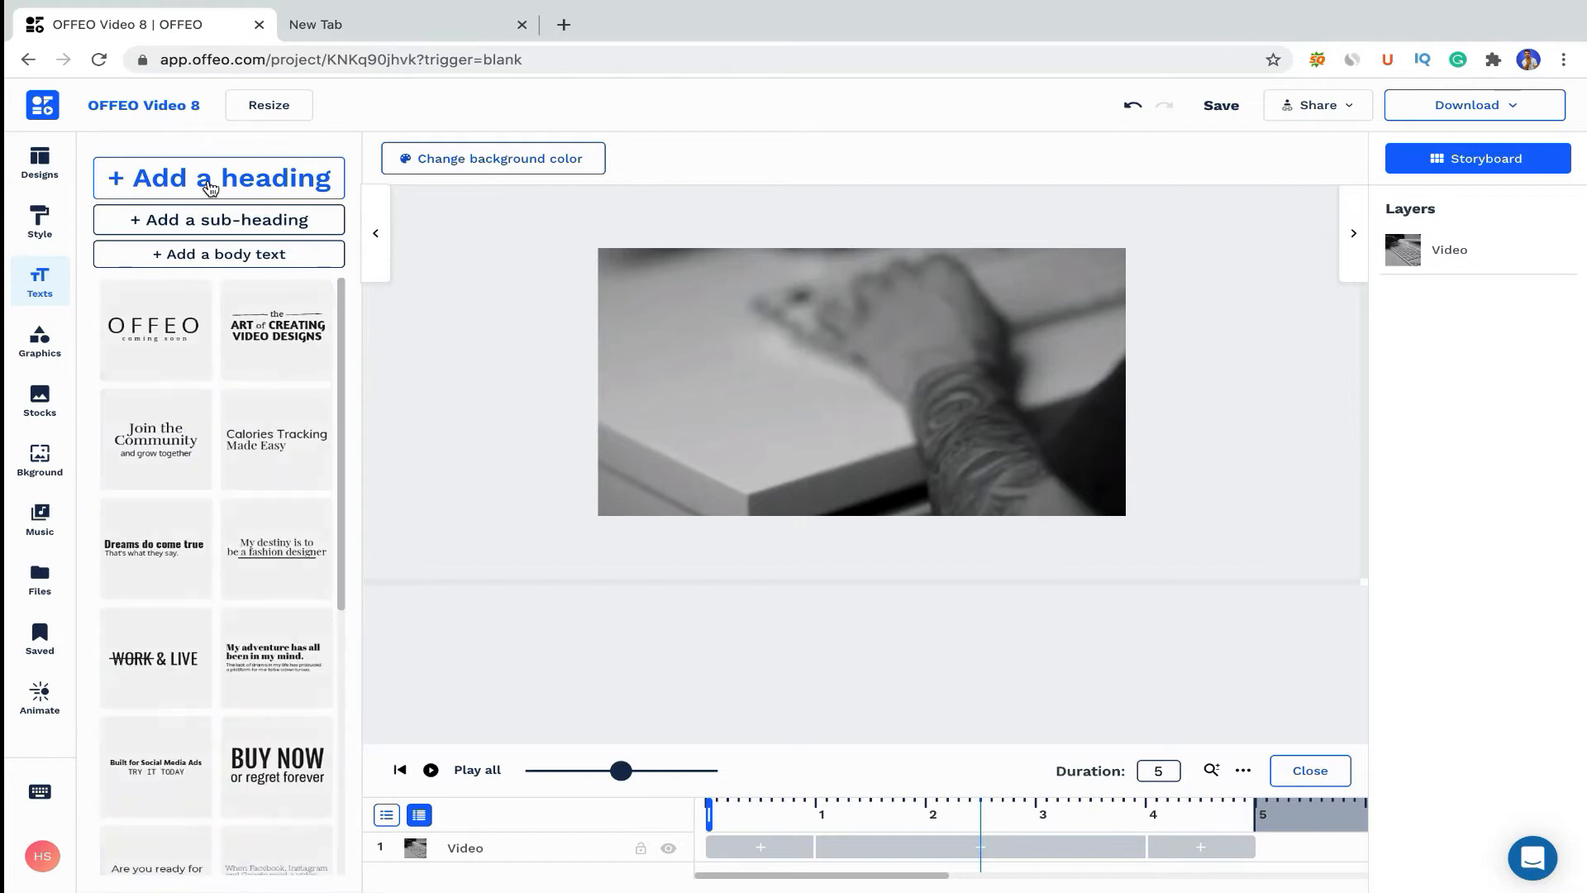
{"action": "left_click", "coordinate": [163, 189]}
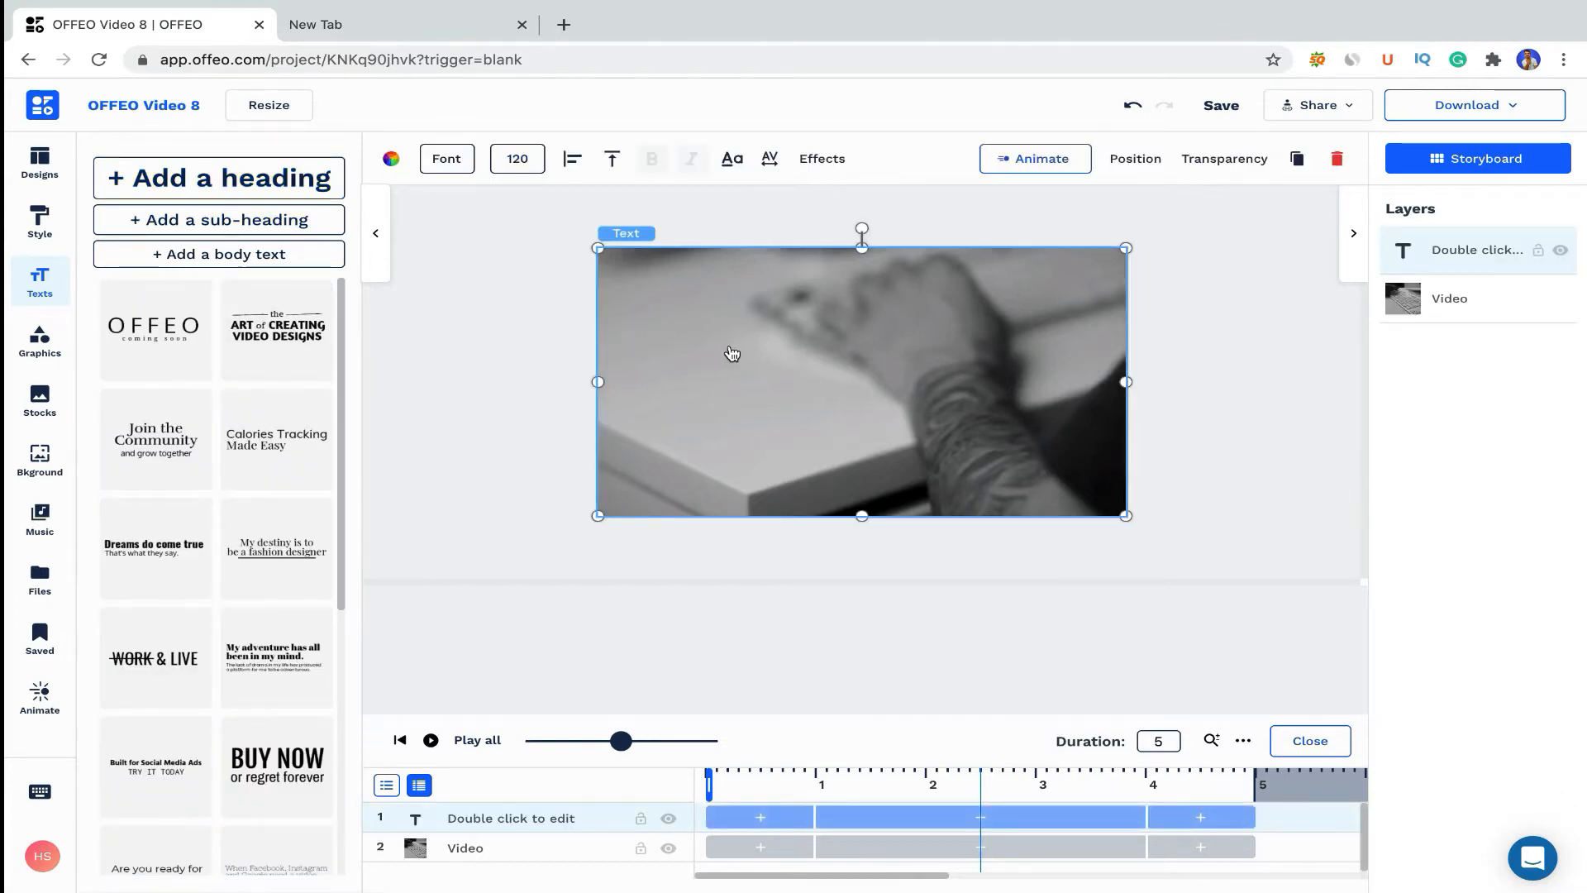
{"action": "double_click", "coordinate": [857, 383]}
{"action": "type", "text": "Easy Ways To Make Money Oneli"}
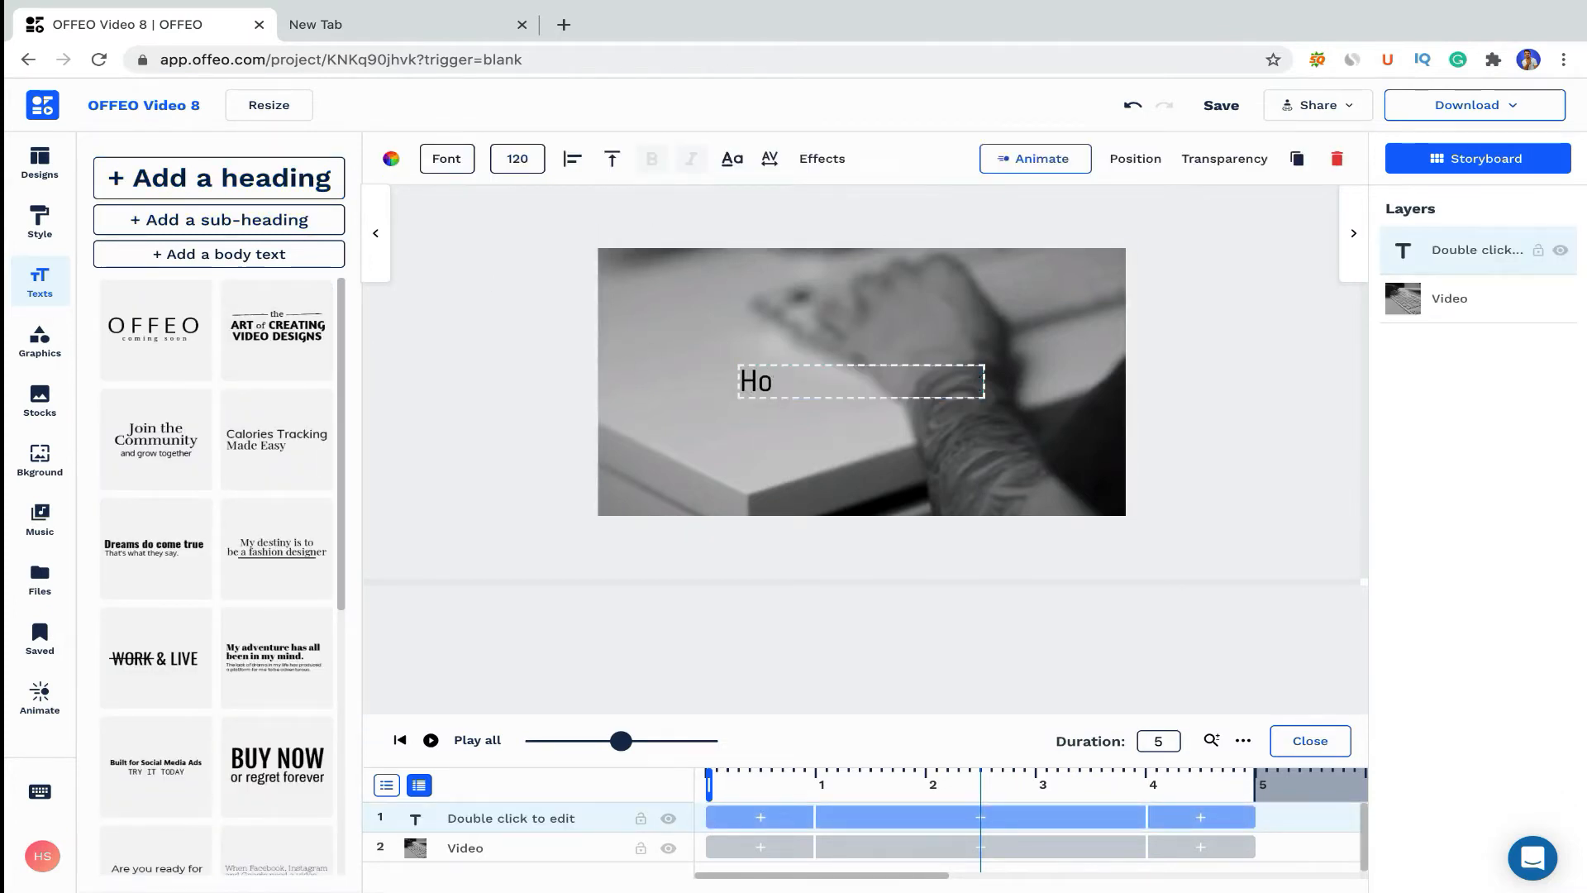
{"action": "type", "text": "ney Online"}
Set the heading's font to Alfa Slab One.
{"action": "left_click", "coordinate": [447, 158]}
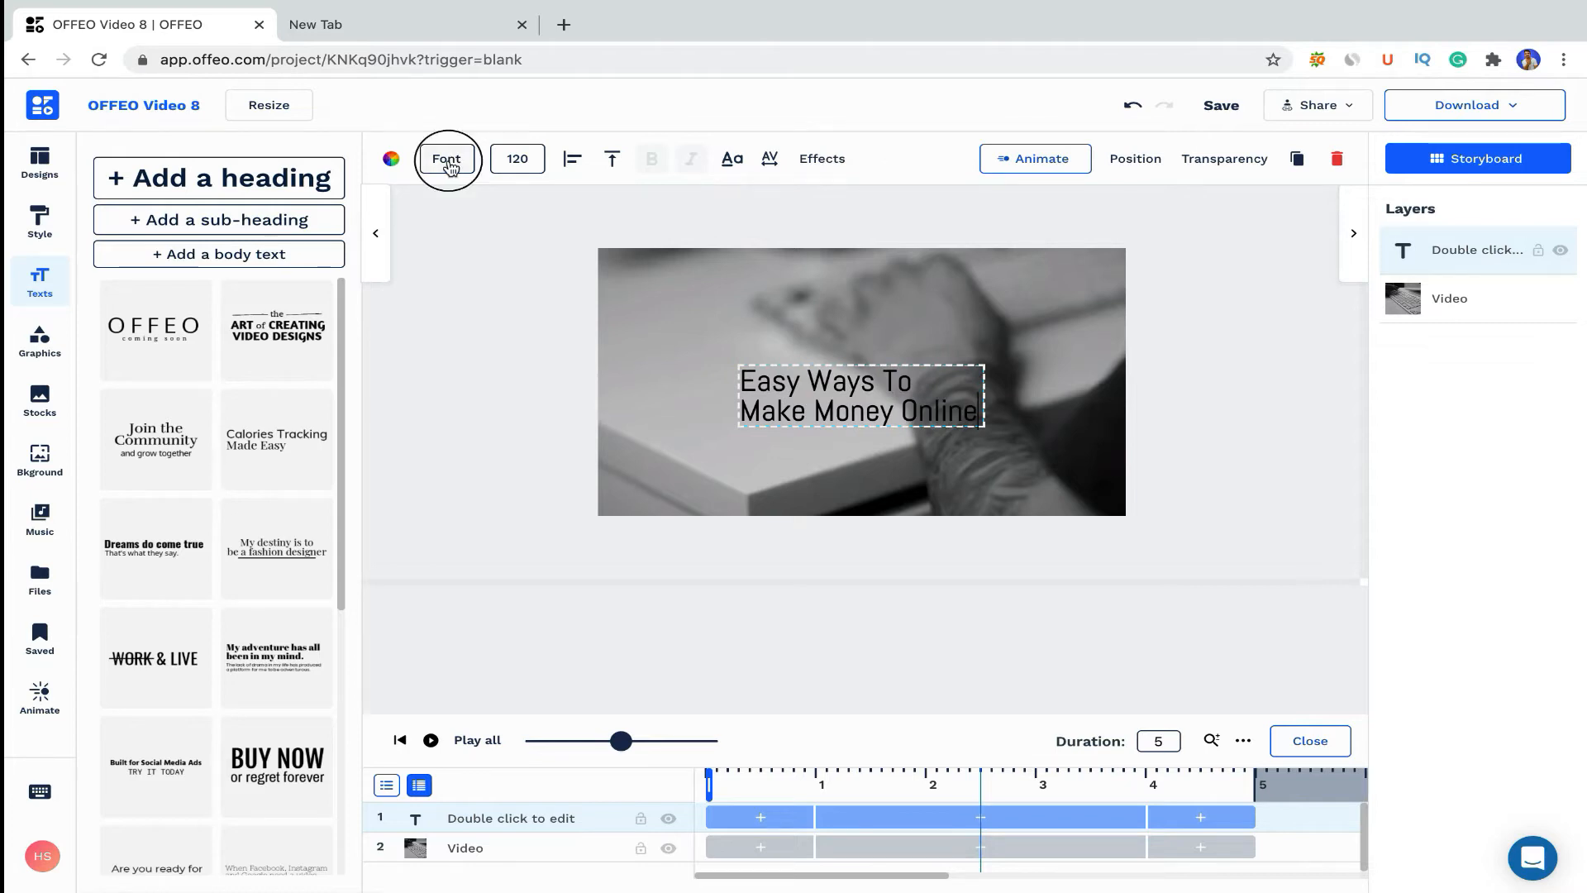
{"action": "scroll", "coordinate": [215, 513], "scroll_direction": "down", "scroll_amount": 4}
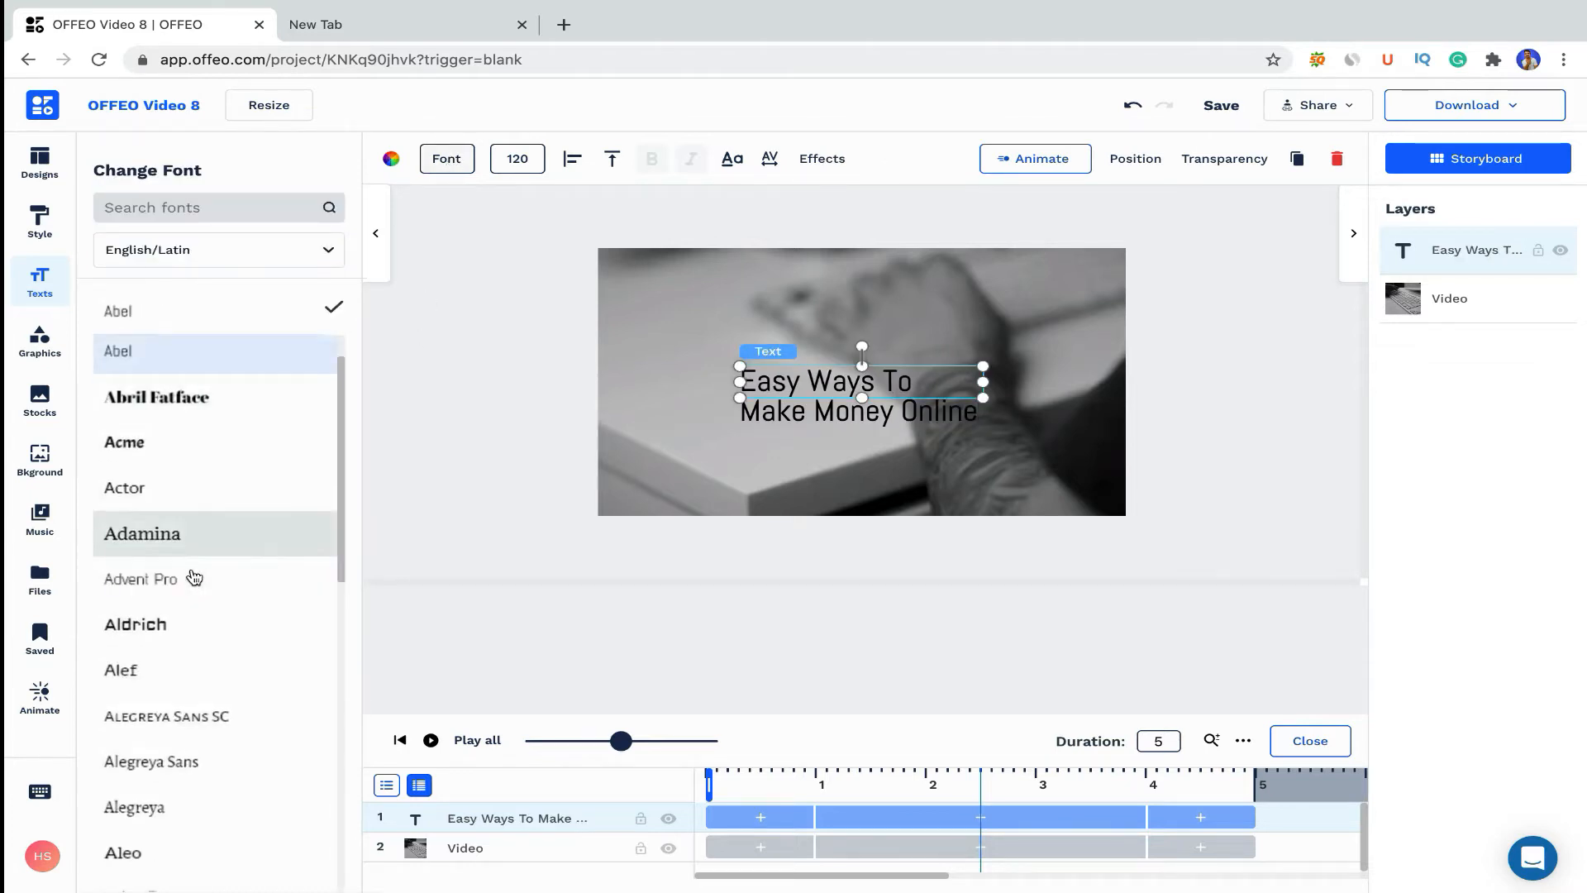
{"action": "scroll", "coordinate": [193, 574], "scroll_direction": "up", "scroll_amount": 3}
{"action": "scroll", "coordinate": [186, 587], "scroll_direction": "down", "scroll_amount": 5}
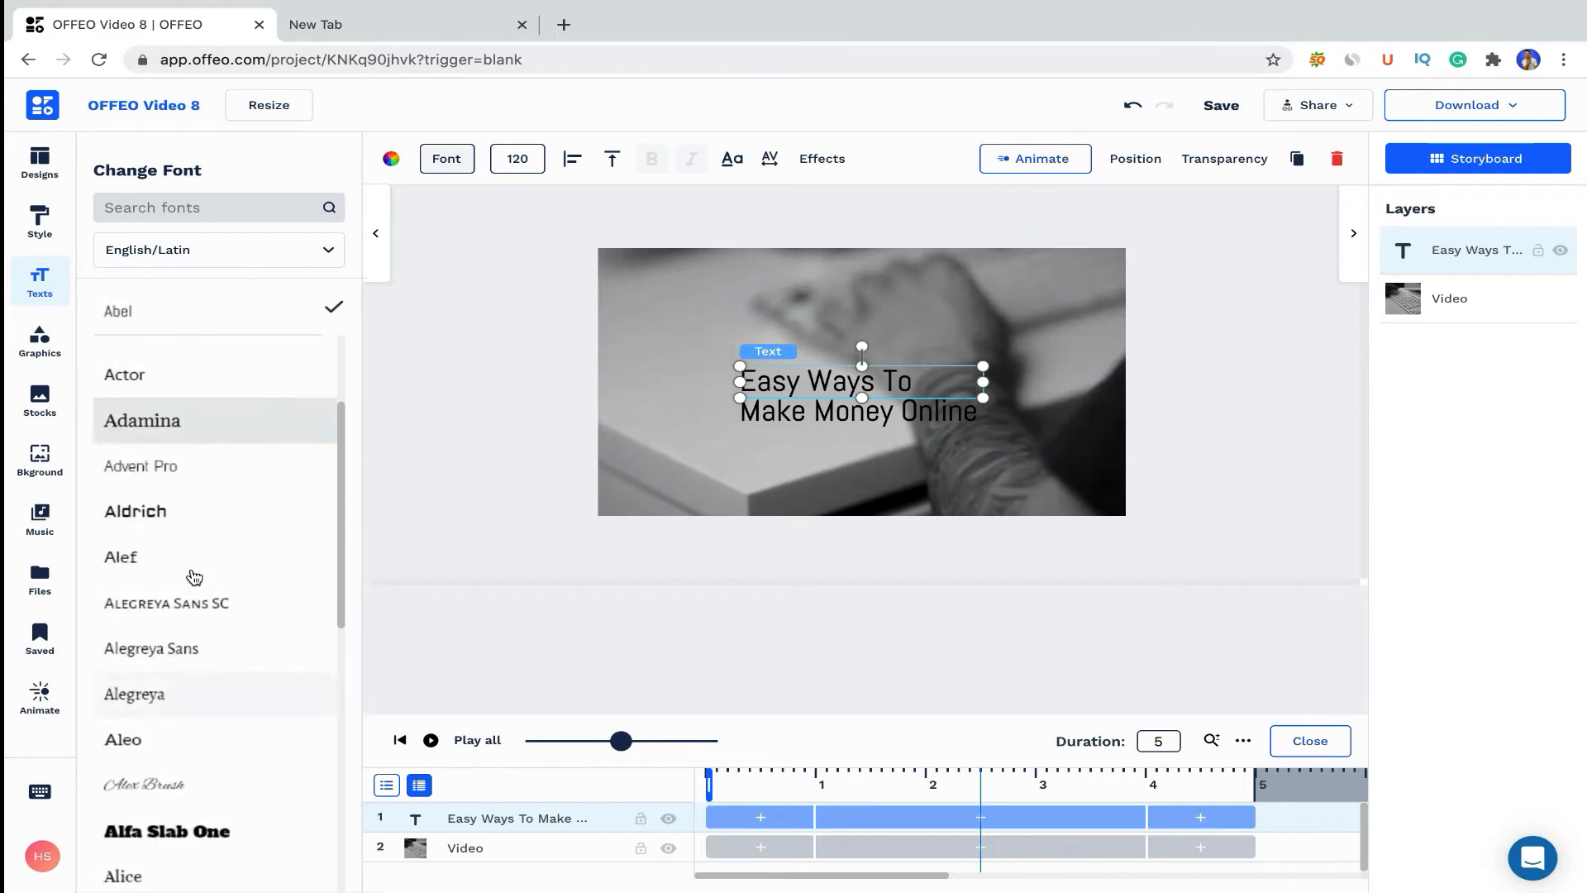
{"action": "left_click", "coordinate": [162, 558]}
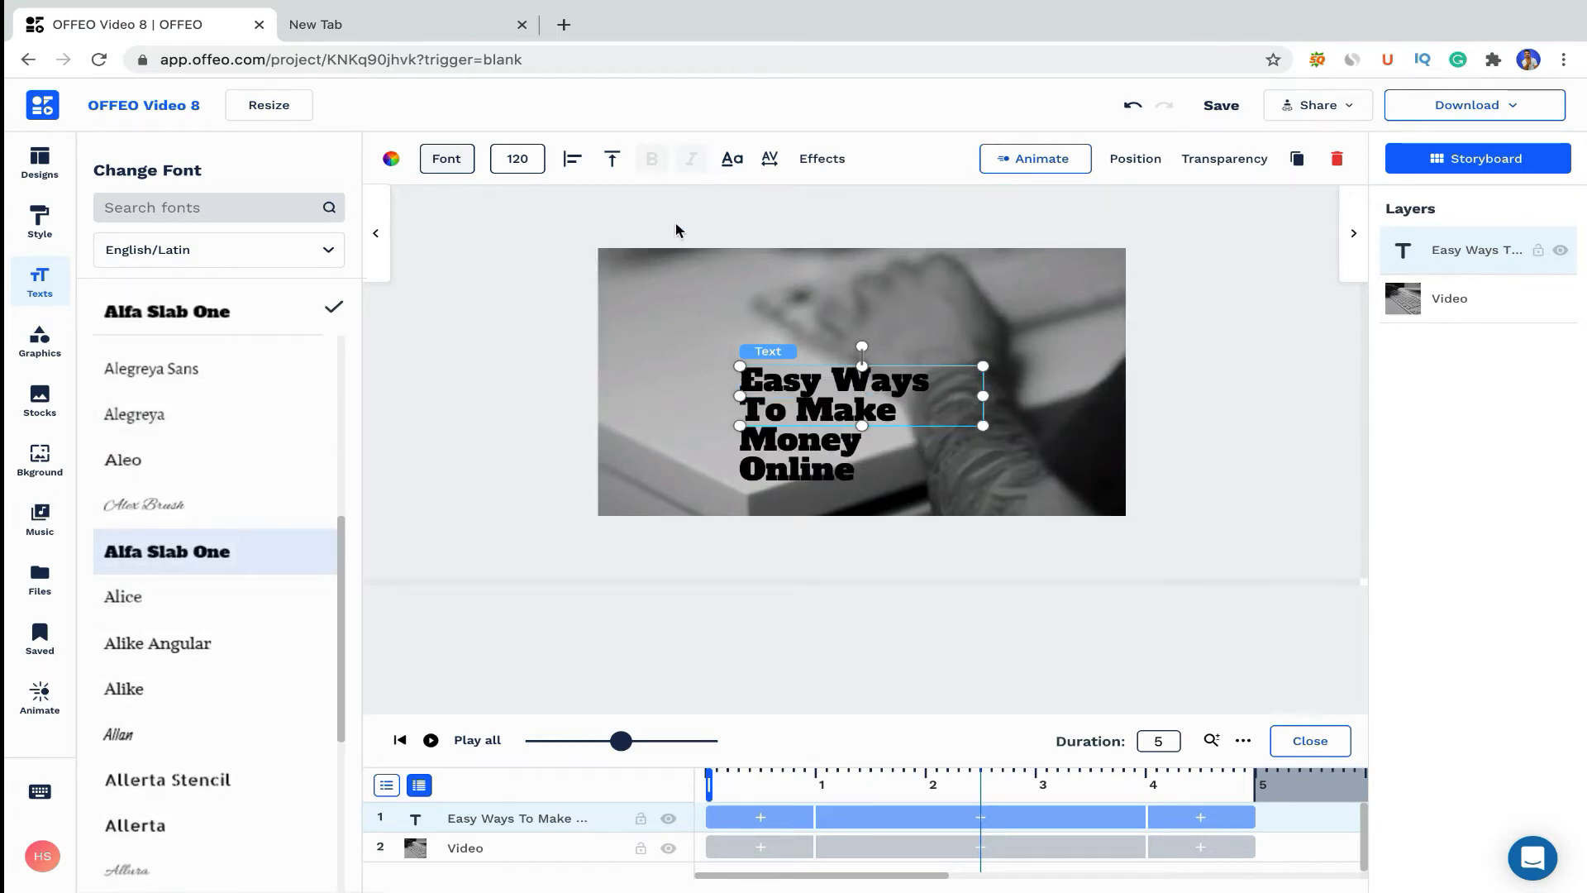
Resize and reposition the heading's text box so the text fits on two lines, and make it all uppercase.
{"action": "left_click", "coordinate": [500, 357]}
{"action": "left_click", "coordinate": [982, 418]}
{"action": "left_click_drag", "start_coordinate": [983, 424], "coordinate": [955, 442]}
{"action": "left_click_drag", "start_coordinate": [1162, 404], "coordinate": [1104, 404]}
{"action": "left_click_drag", "start_coordinate": [878, 405], "coordinate": [826, 389]}
{"action": "left_click", "coordinate": [732, 159]}
{"action": "left_click_drag", "start_coordinate": [1052, 382], "coordinate": [1099, 390]}
Turn on the heading's text background effect and centre its text horizontally and vertically.
{"action": "left_click", "coordinate": [811, 161]}
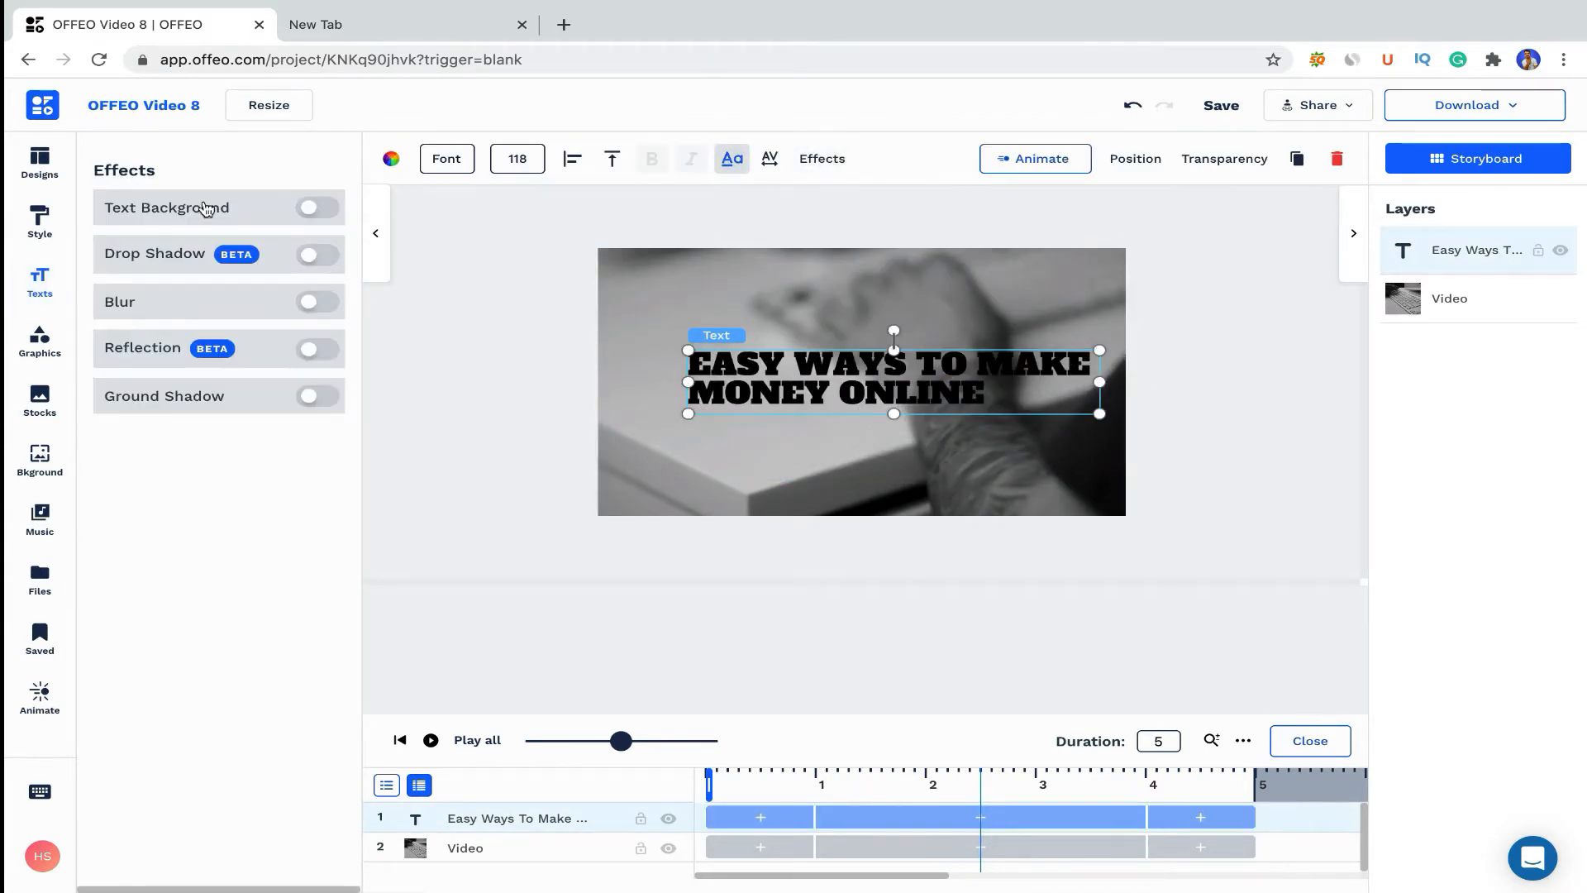
{"action": "left_click", "coordinate": [319, 209]}
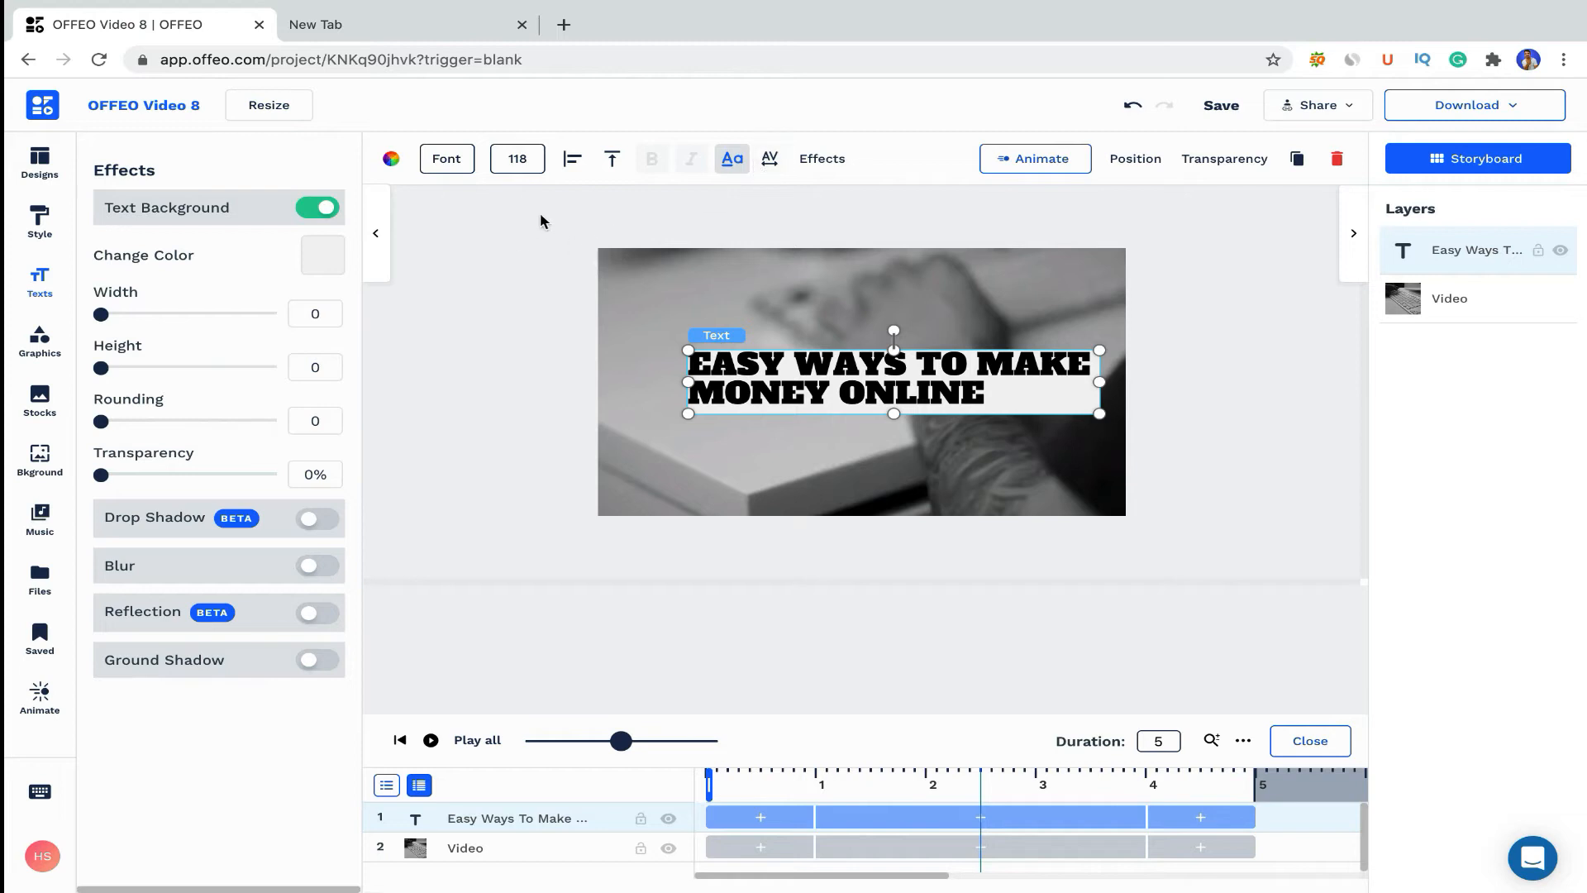
{"action": "left_click", "coordinate": [573, 158]}
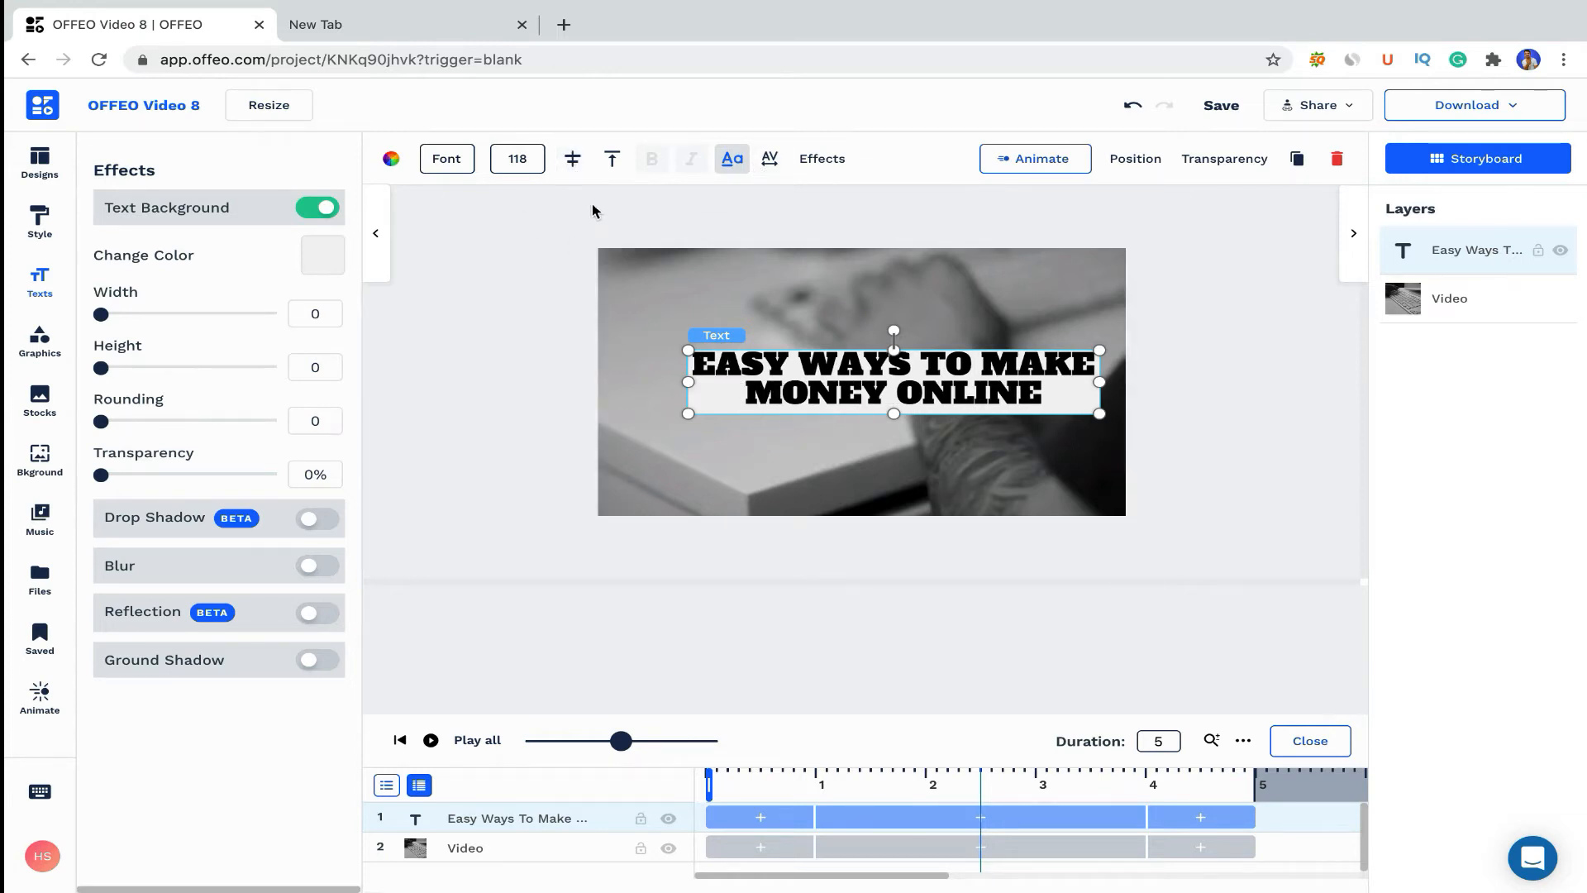
{"action": "left_click", "coordinate": [612, 159]}
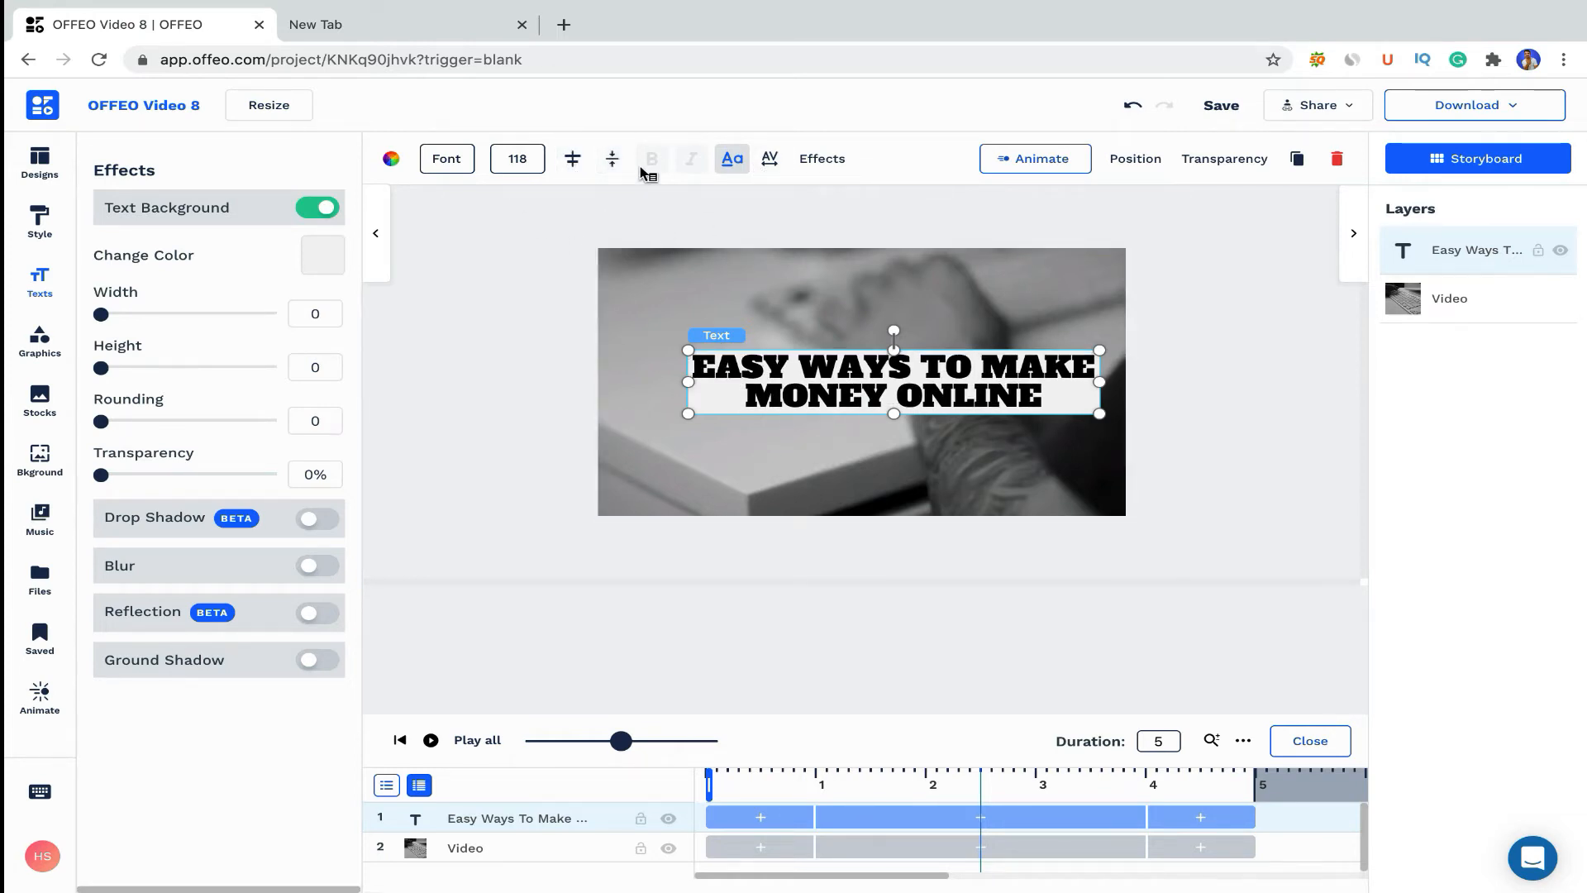
Move the playhead back toward the start of the scene and play a preview of the heading over the clip.
{"action": "left_click", "coordinate": [545, 333]}
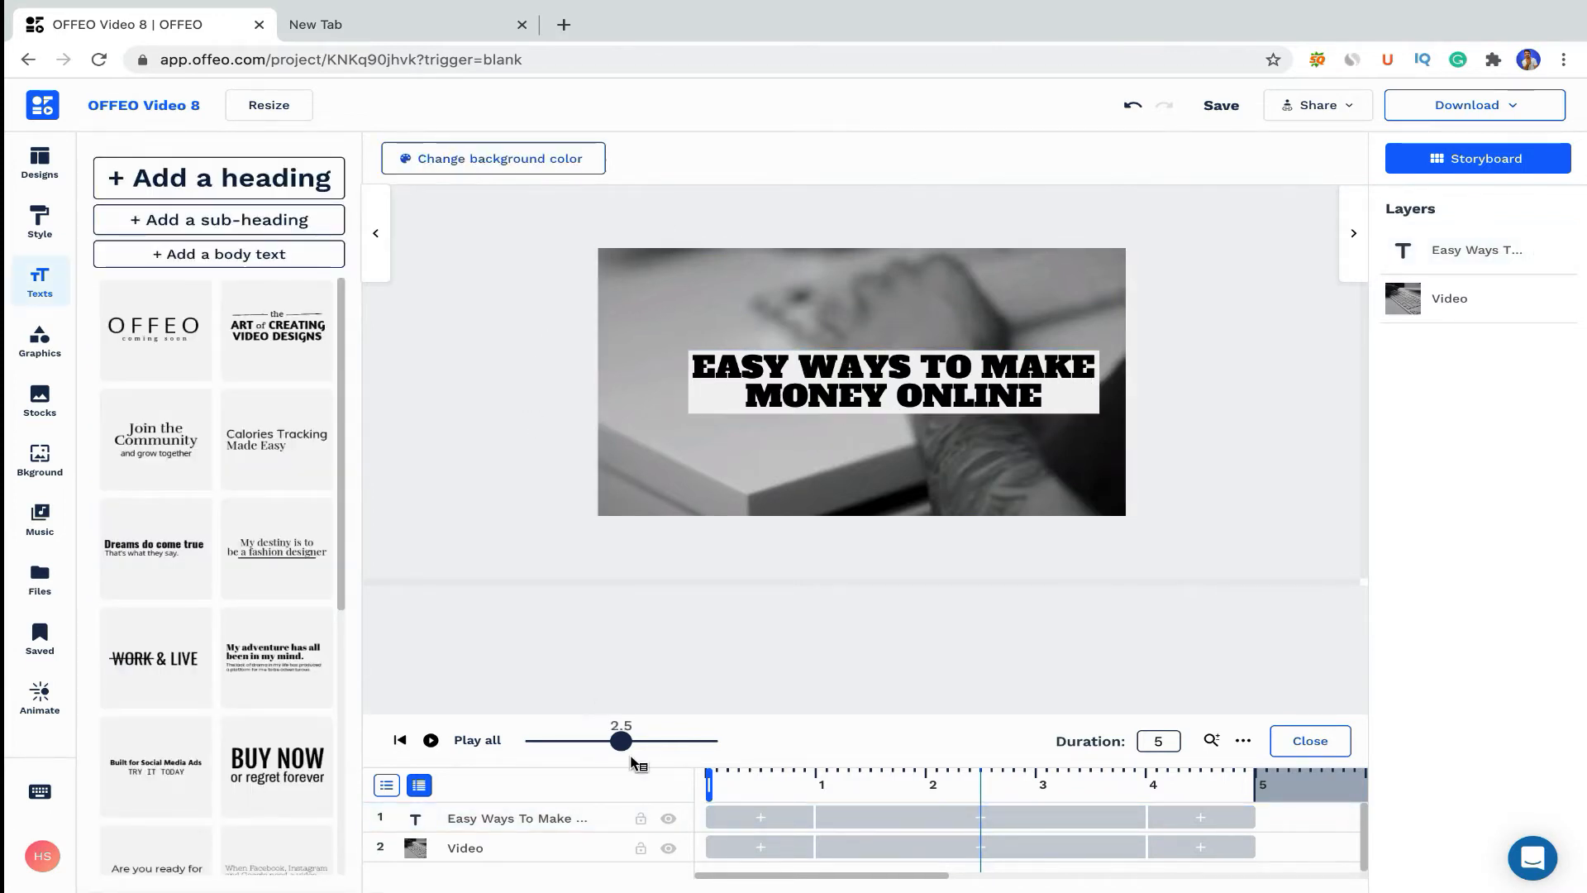
{"action": "left_click_drag", "start_coordinate": [621, 741], "coordinate": [507, 748]}
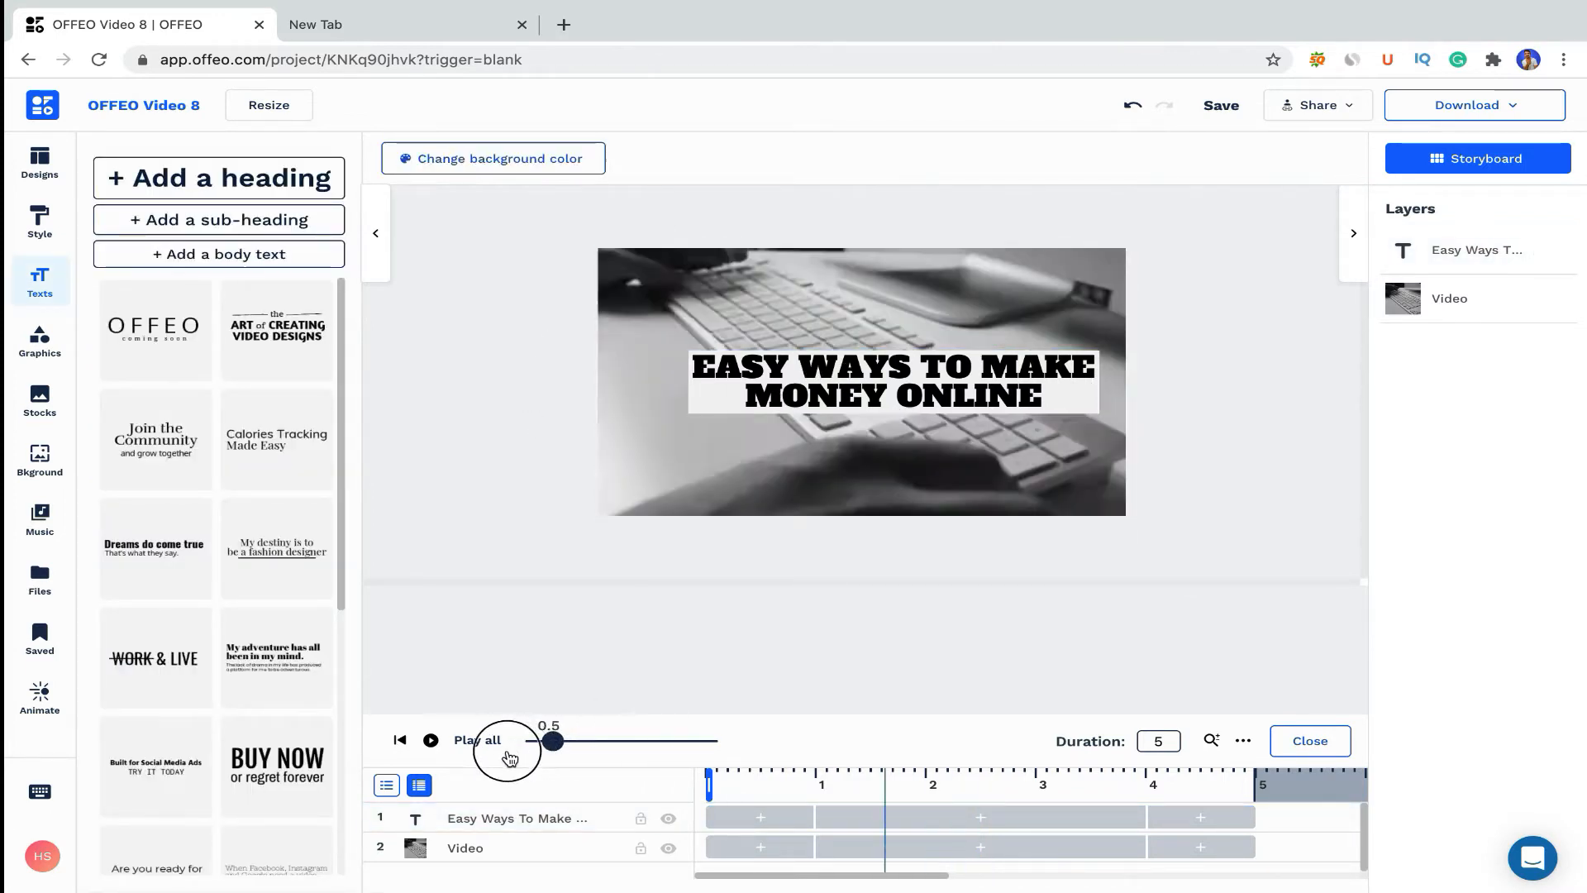
{"action": "left_click", "coordinate": [431, 741]}
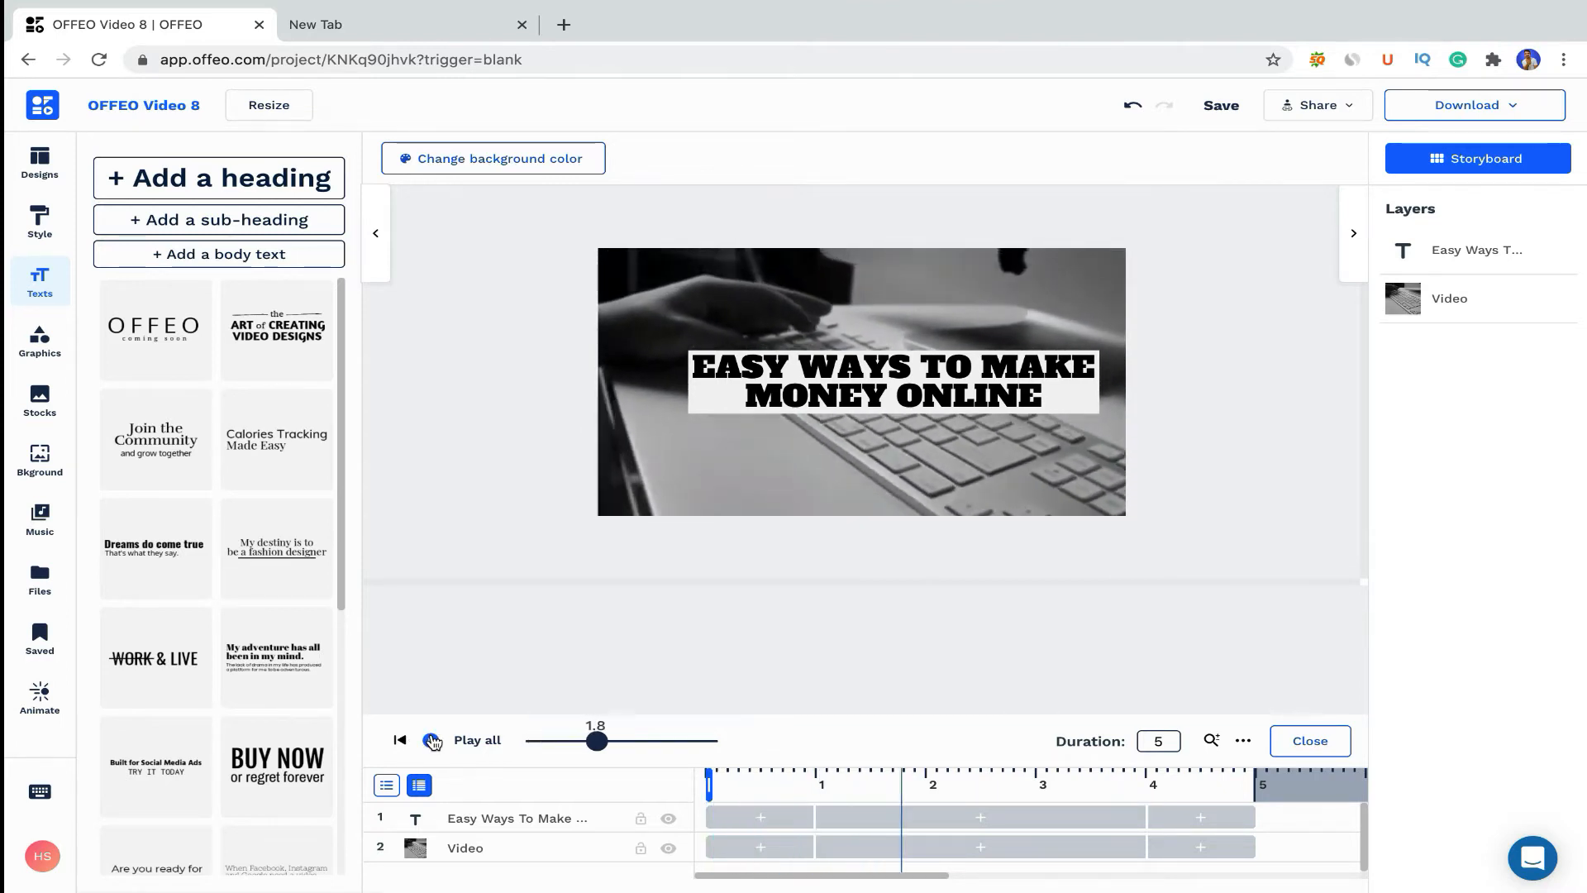
{"action": "left_click", "coordinate": [1029, 471]}
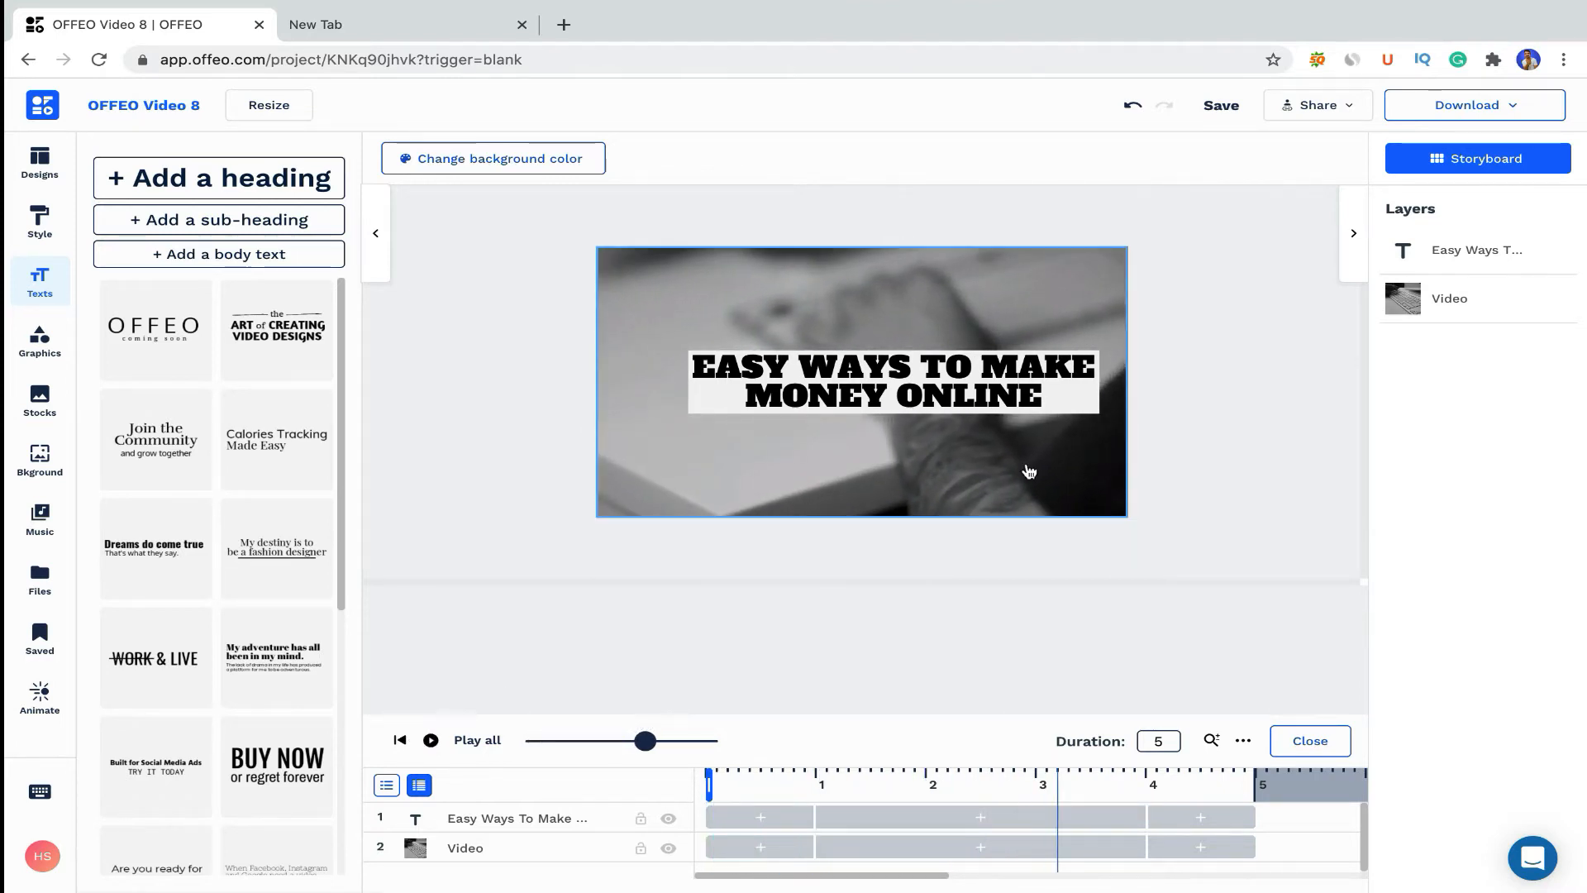
Shorten the scene's duration to 3.2 seconds.
{"action": "left_click", "coordinate": [1149, 742]}
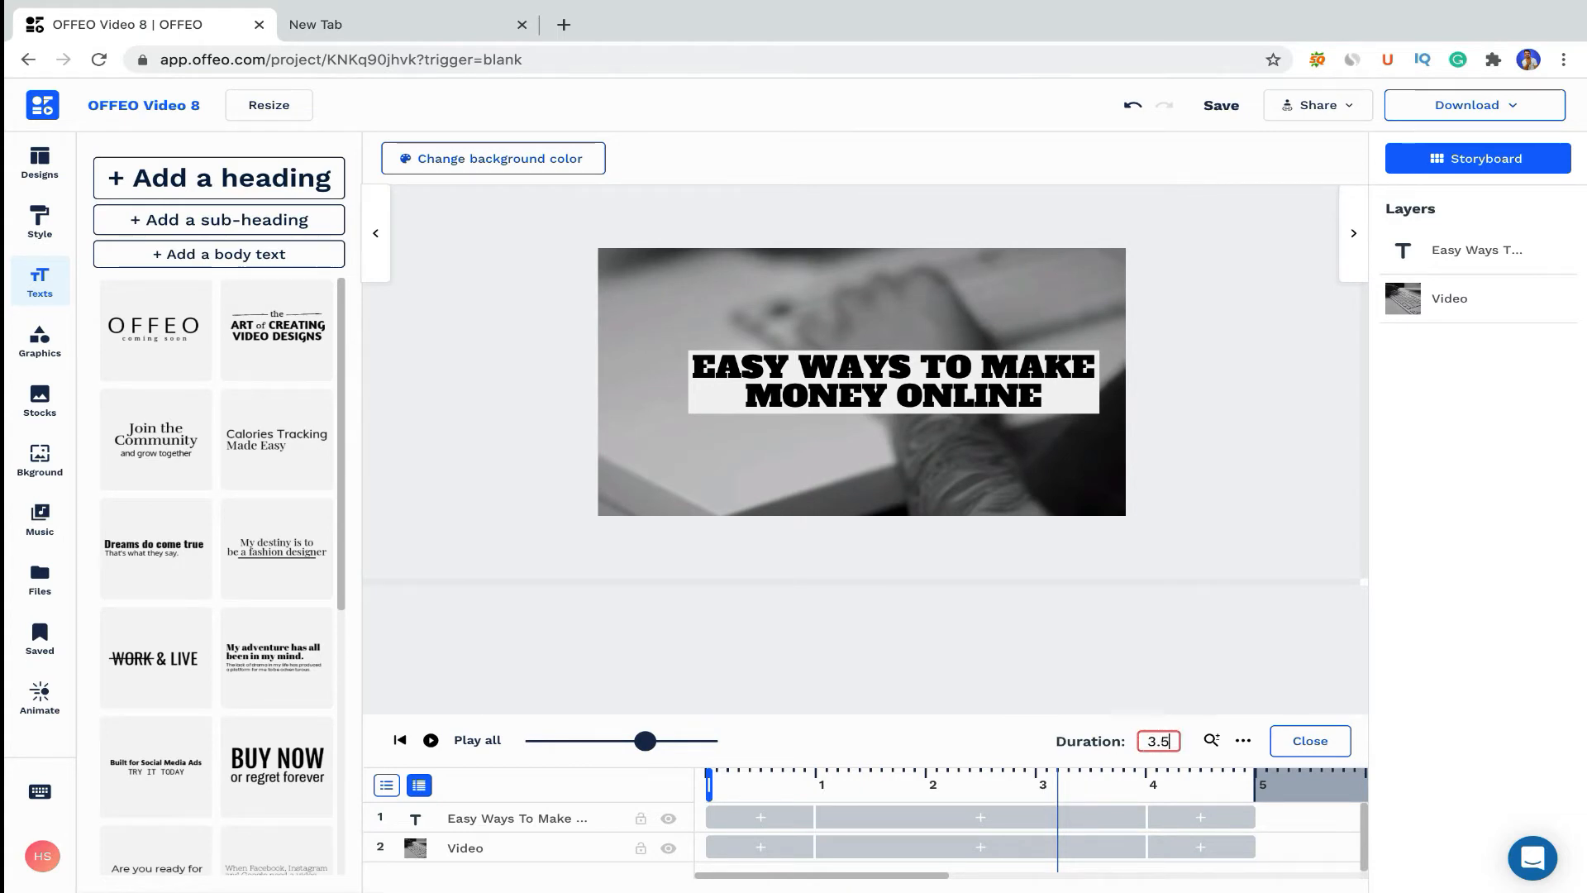
{"action": "key", "text": "Return"}
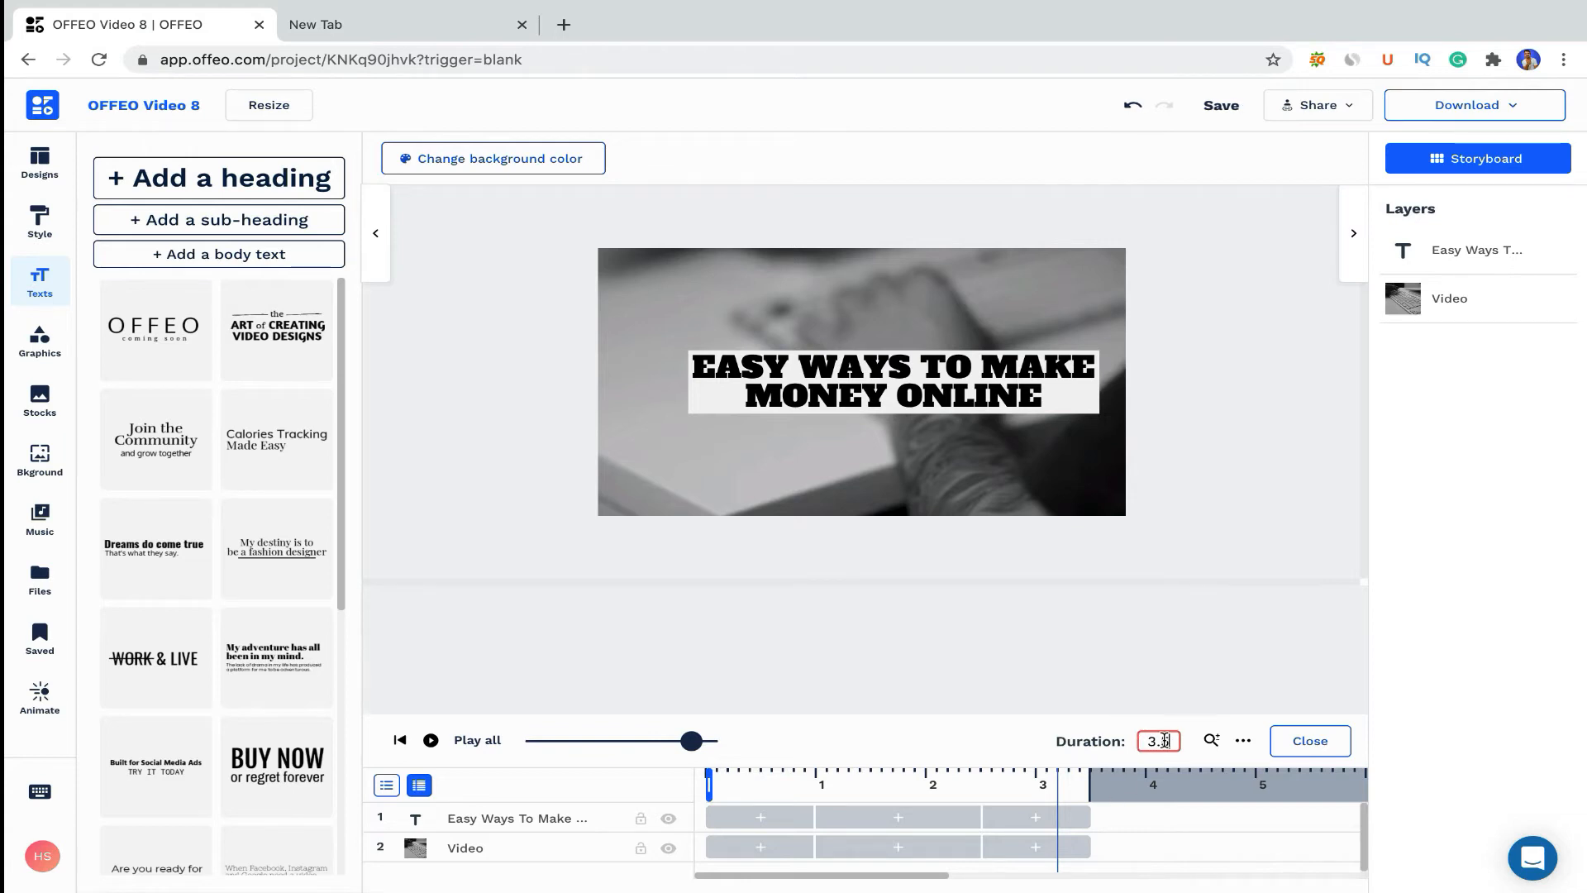
{"action": "key", "text": "Return"}
{"action": "key", "text": "BackSpace"}
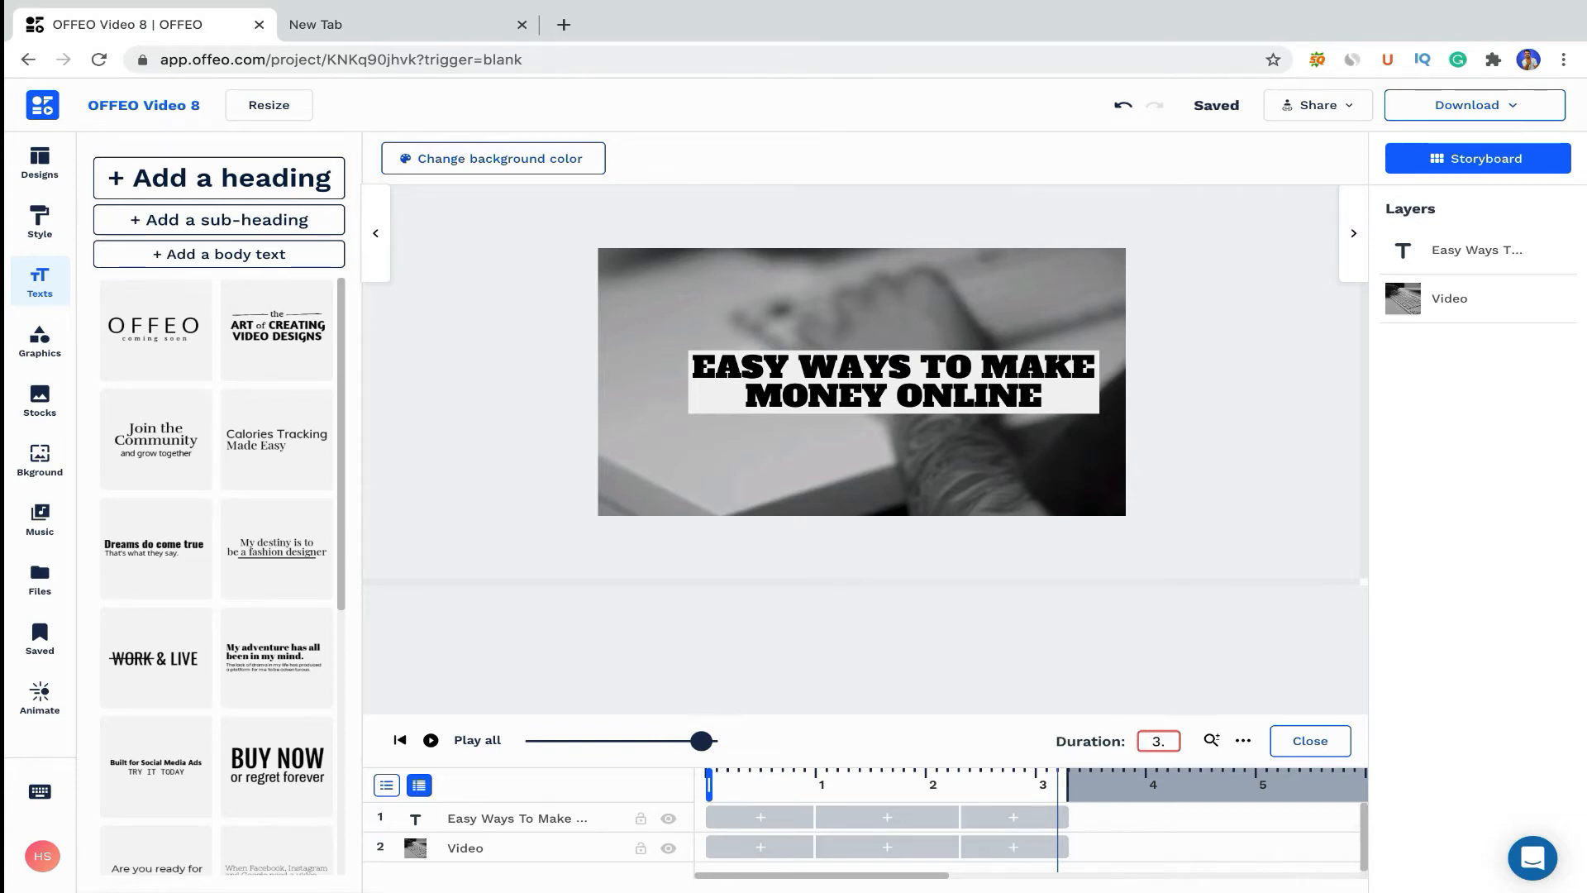
{"action": "type", "text": "2"}
{"action": "key", "text": "Return"}
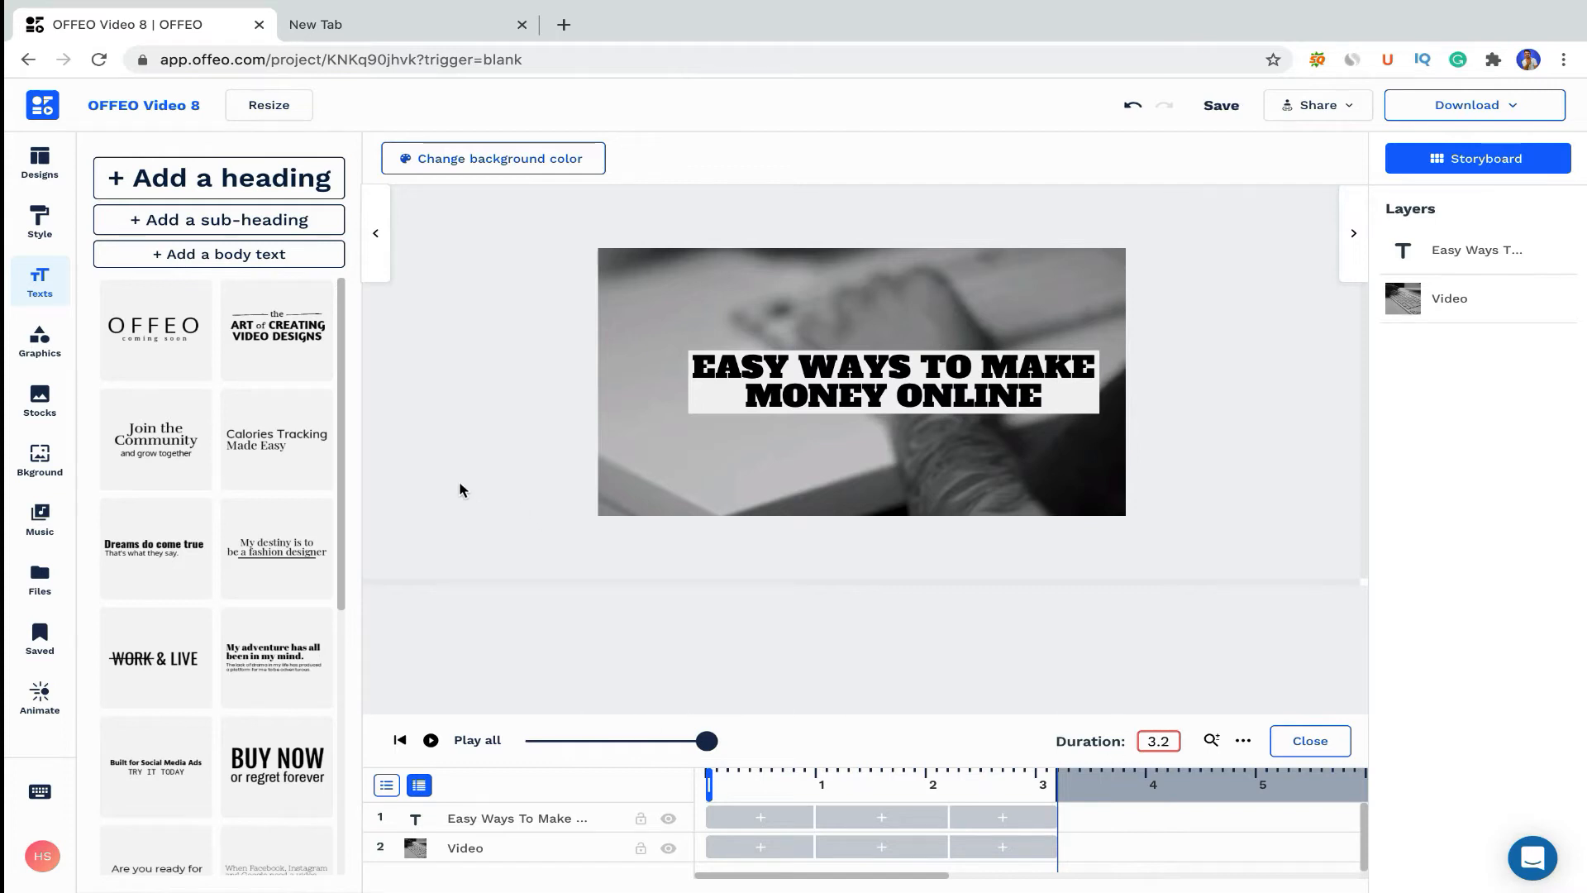
Add a blank second scene in the storyboard and open it for editing.
{"action": "left_click", "coordinate": [1482, 168]}
{"action": "left_click", "coordinate": [524, 377]}
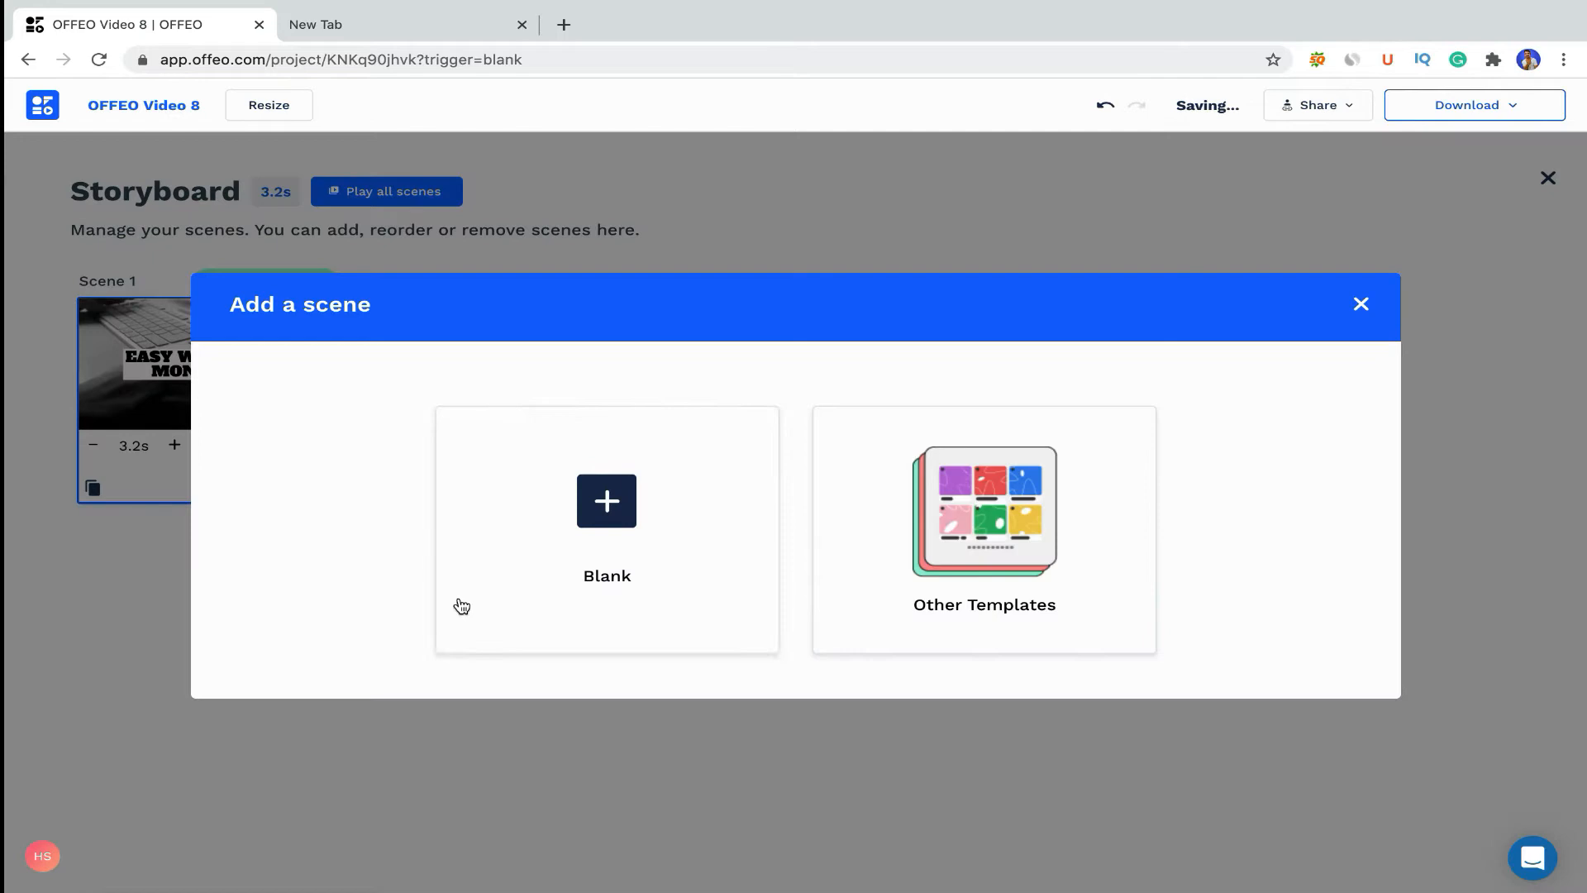
{"action": "left_click", "coordinate": [563, 528]}
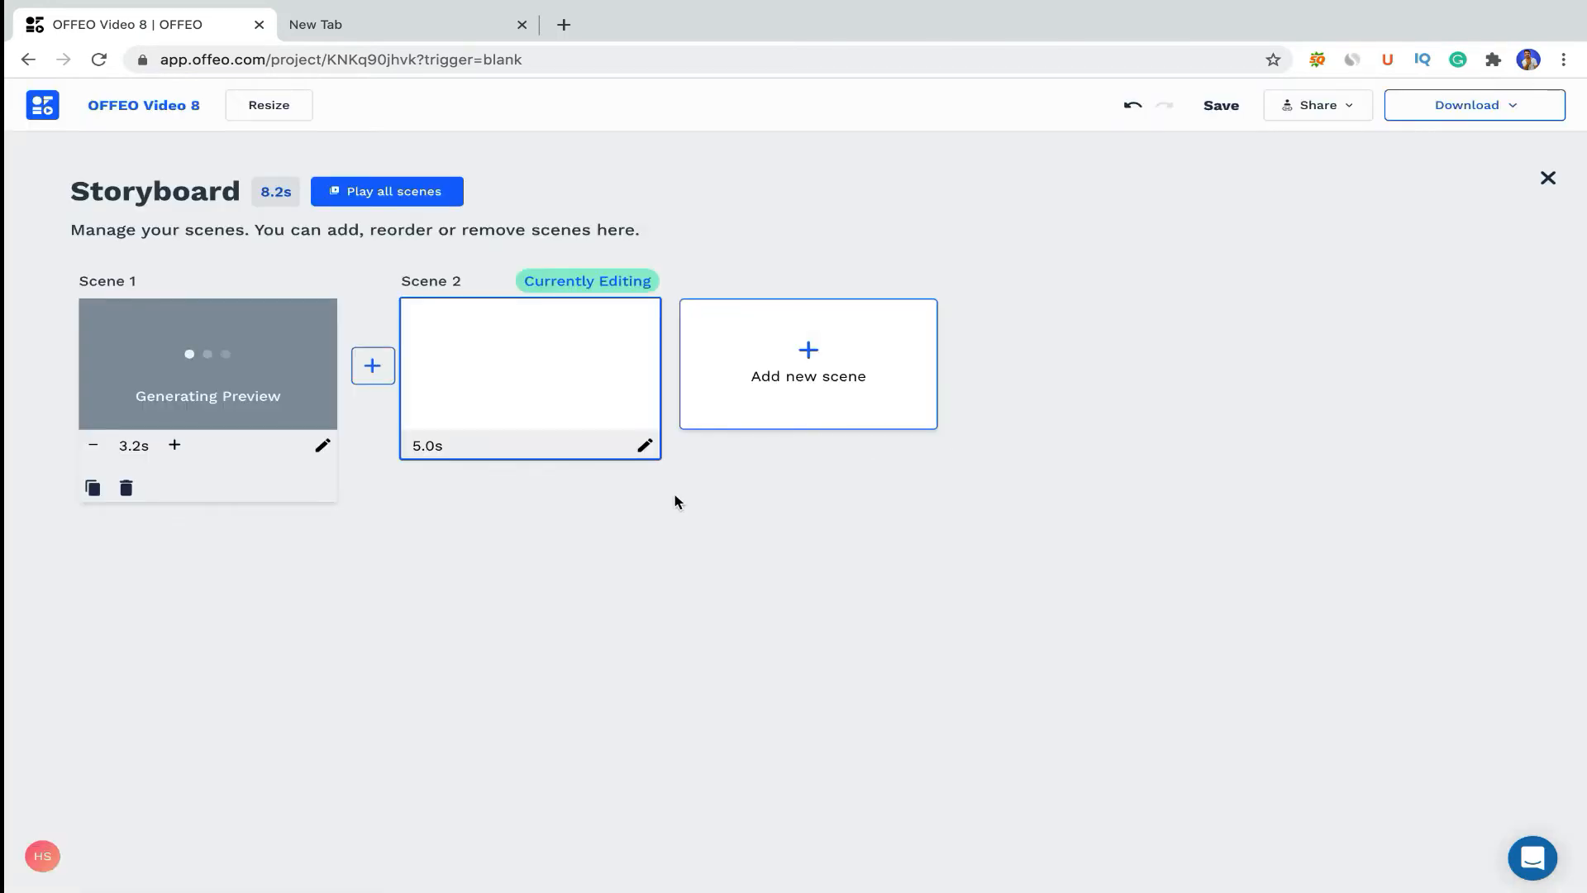
{"action": "left_click", "coordinate": [647, 448]}
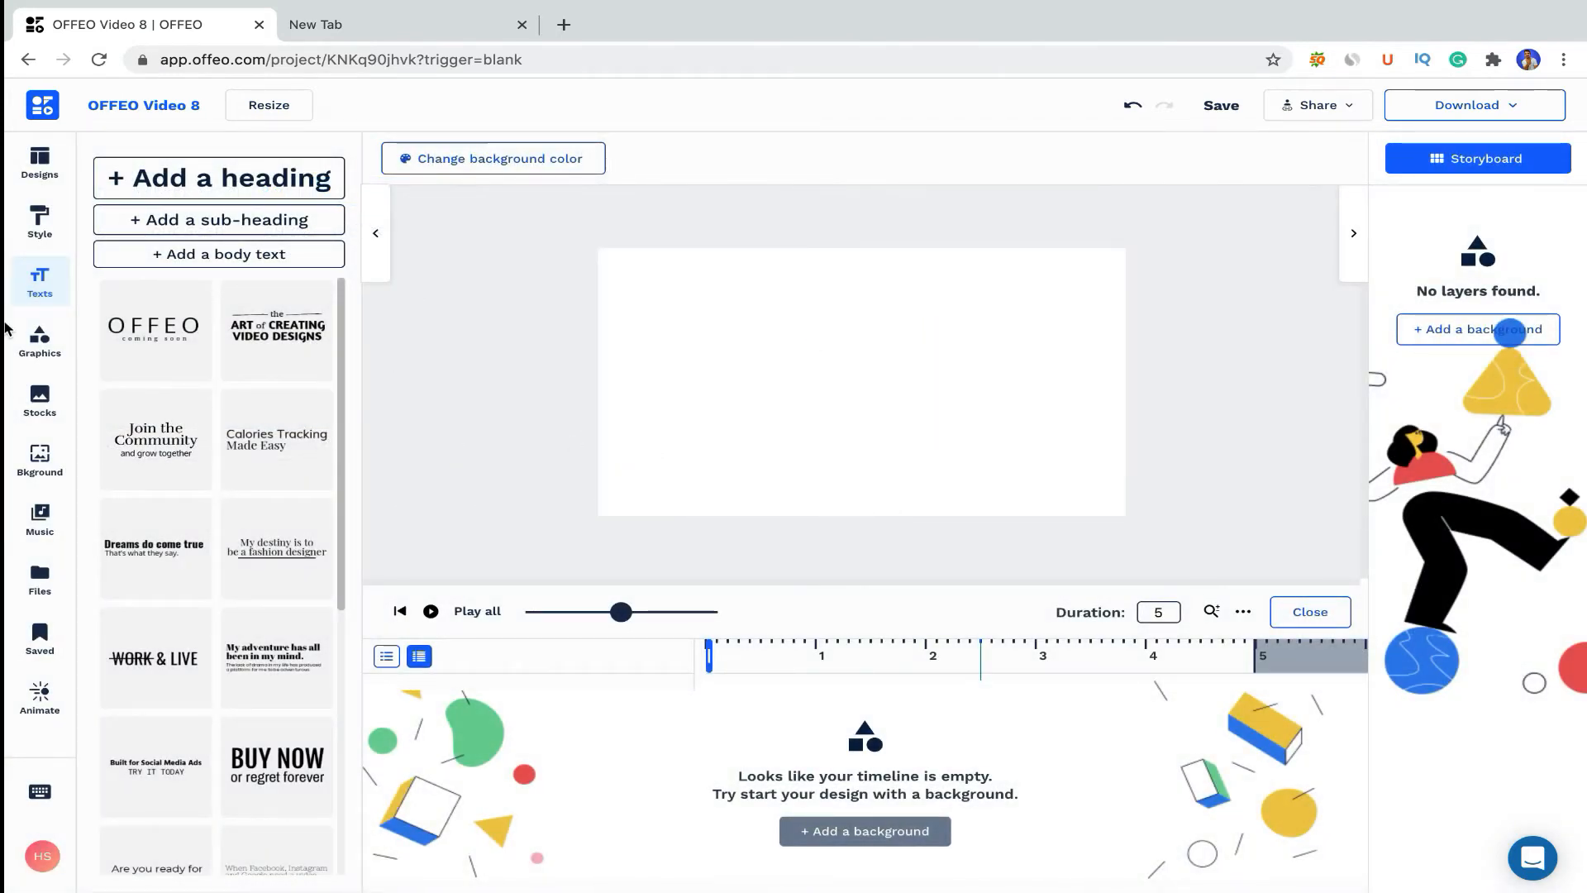
Look through the stock photos and the graphics categories, and search the graphics for "youtube".
{"action": "left_click", "coordinate": [27, 401]}
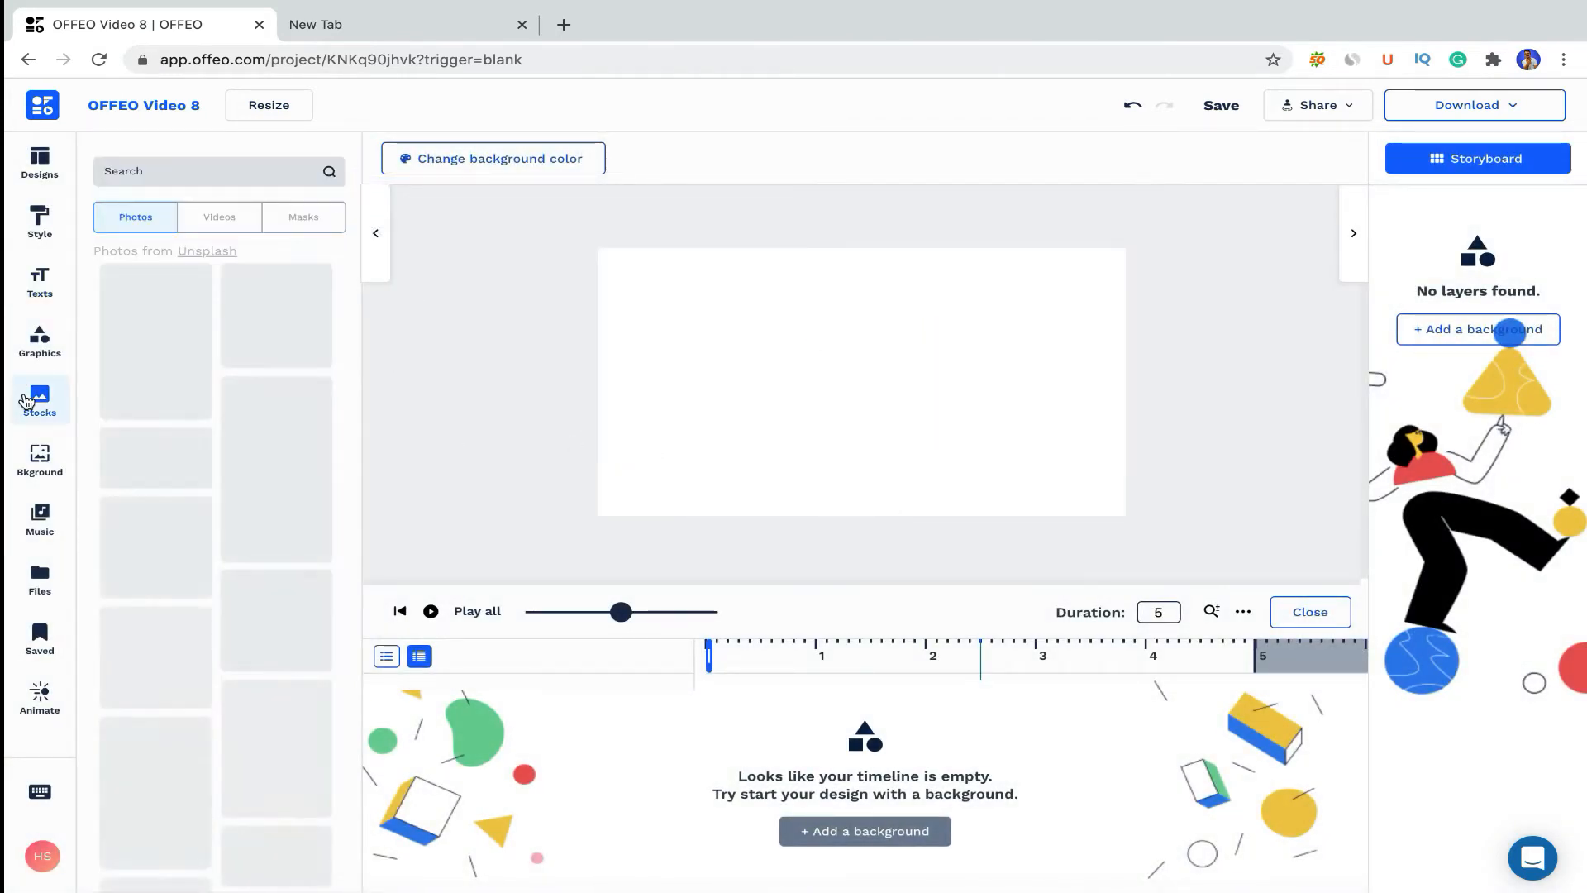
{"action": "left_click", "coordinate": [157, 172]}
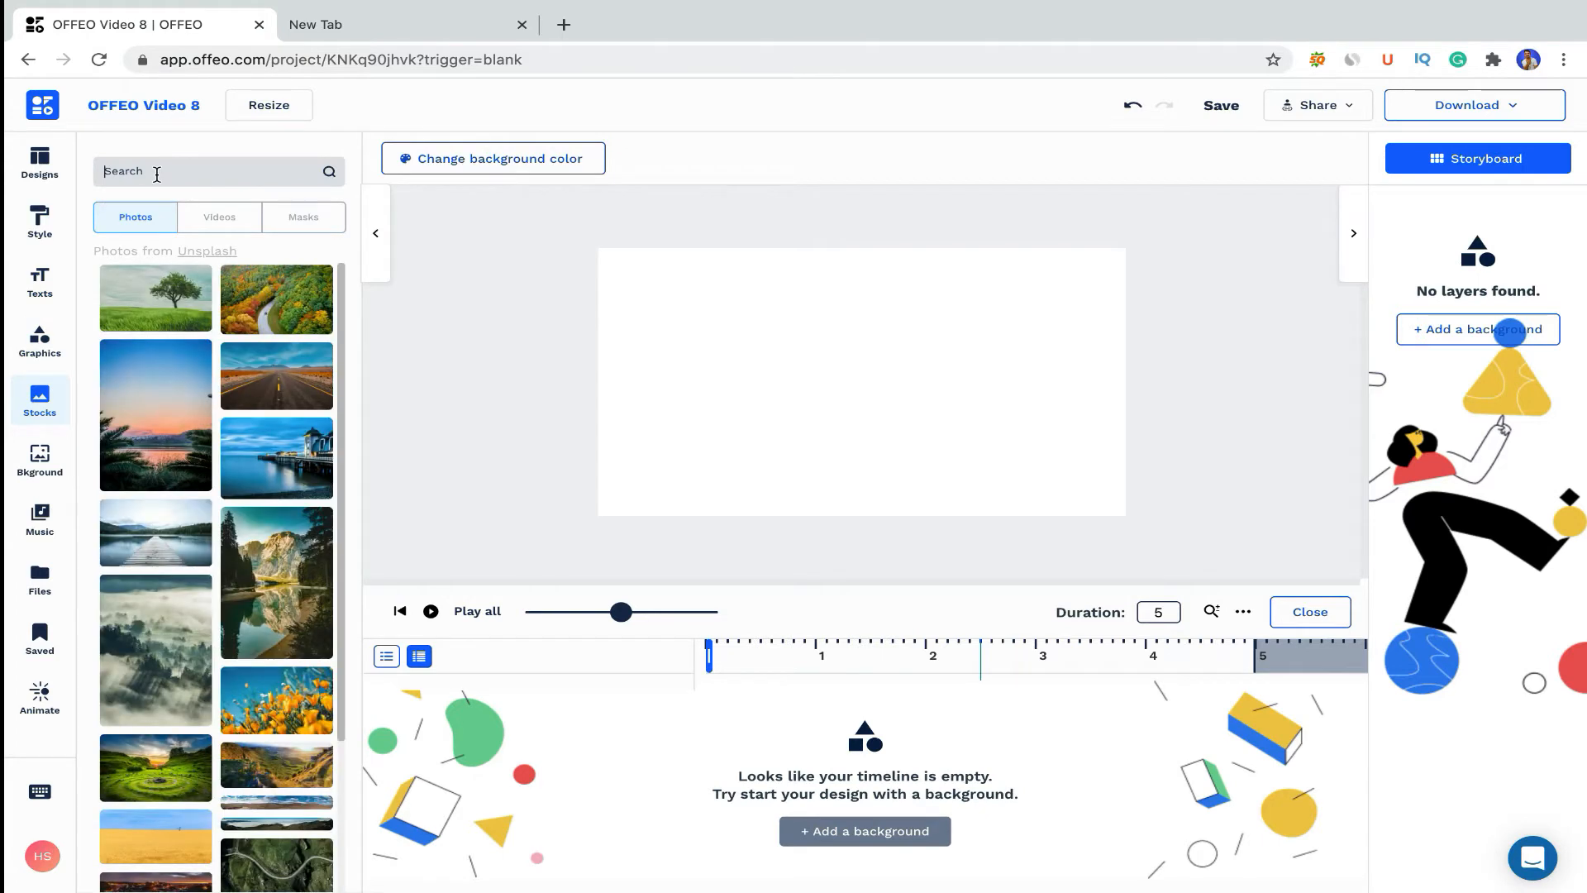
{"action": "left_click", "coordinate": [33, 347]}
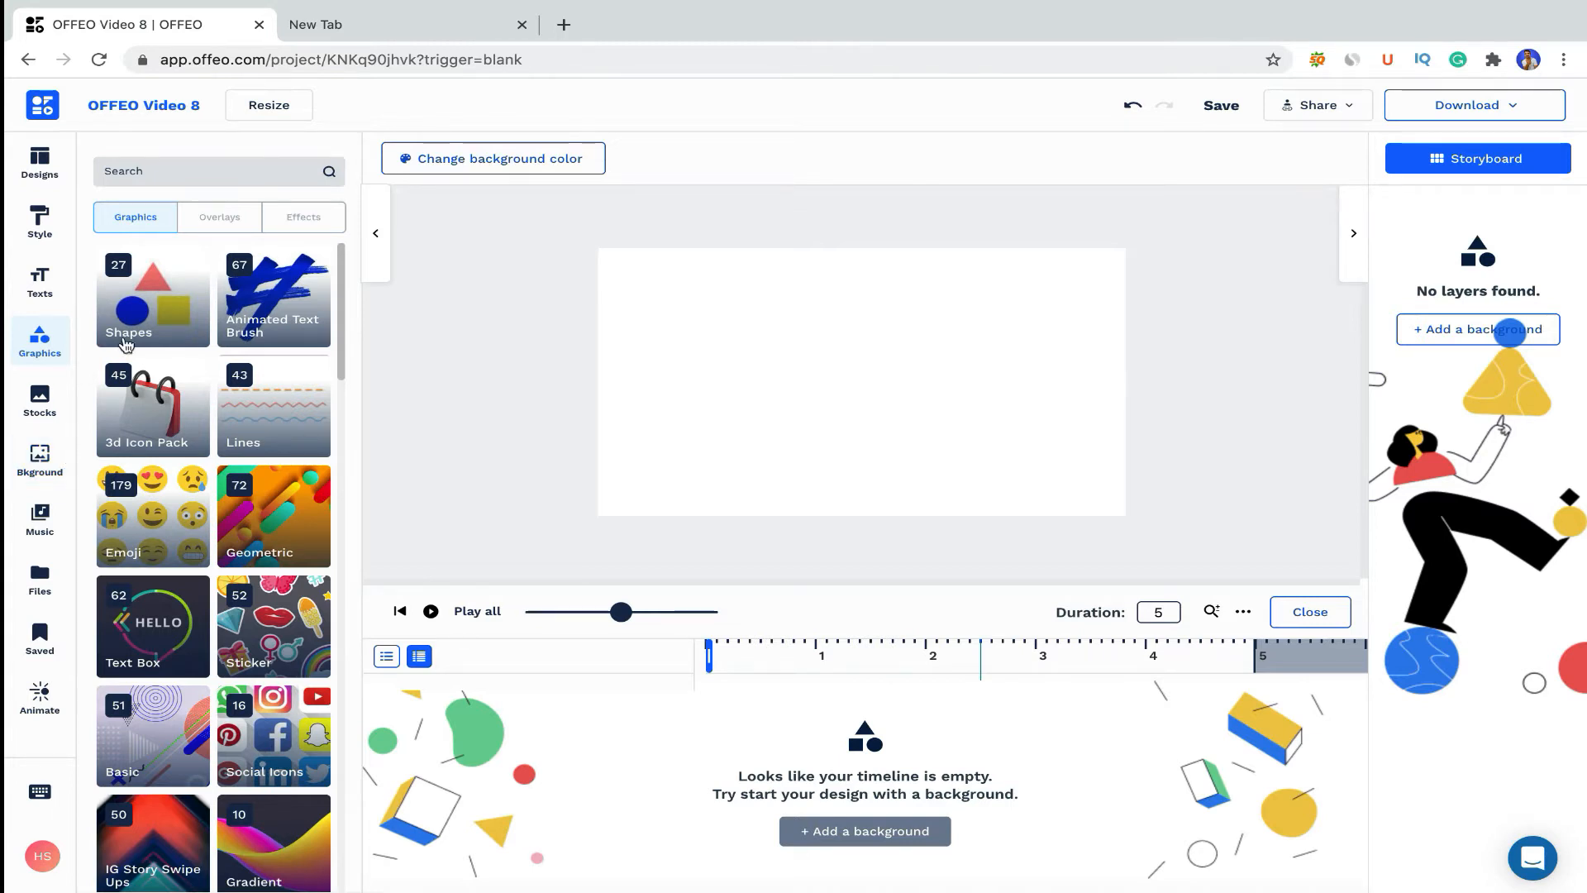
{"action": "scroll", "coordinate": [231, 677], "scroll_direction": "down", "scroll_amount": 3}
{"action": "scroll", "coordinate": [231, 677], "scroll_direction": "up", "scroll_amount": 3}
{"action": "key", "text": "Return"}
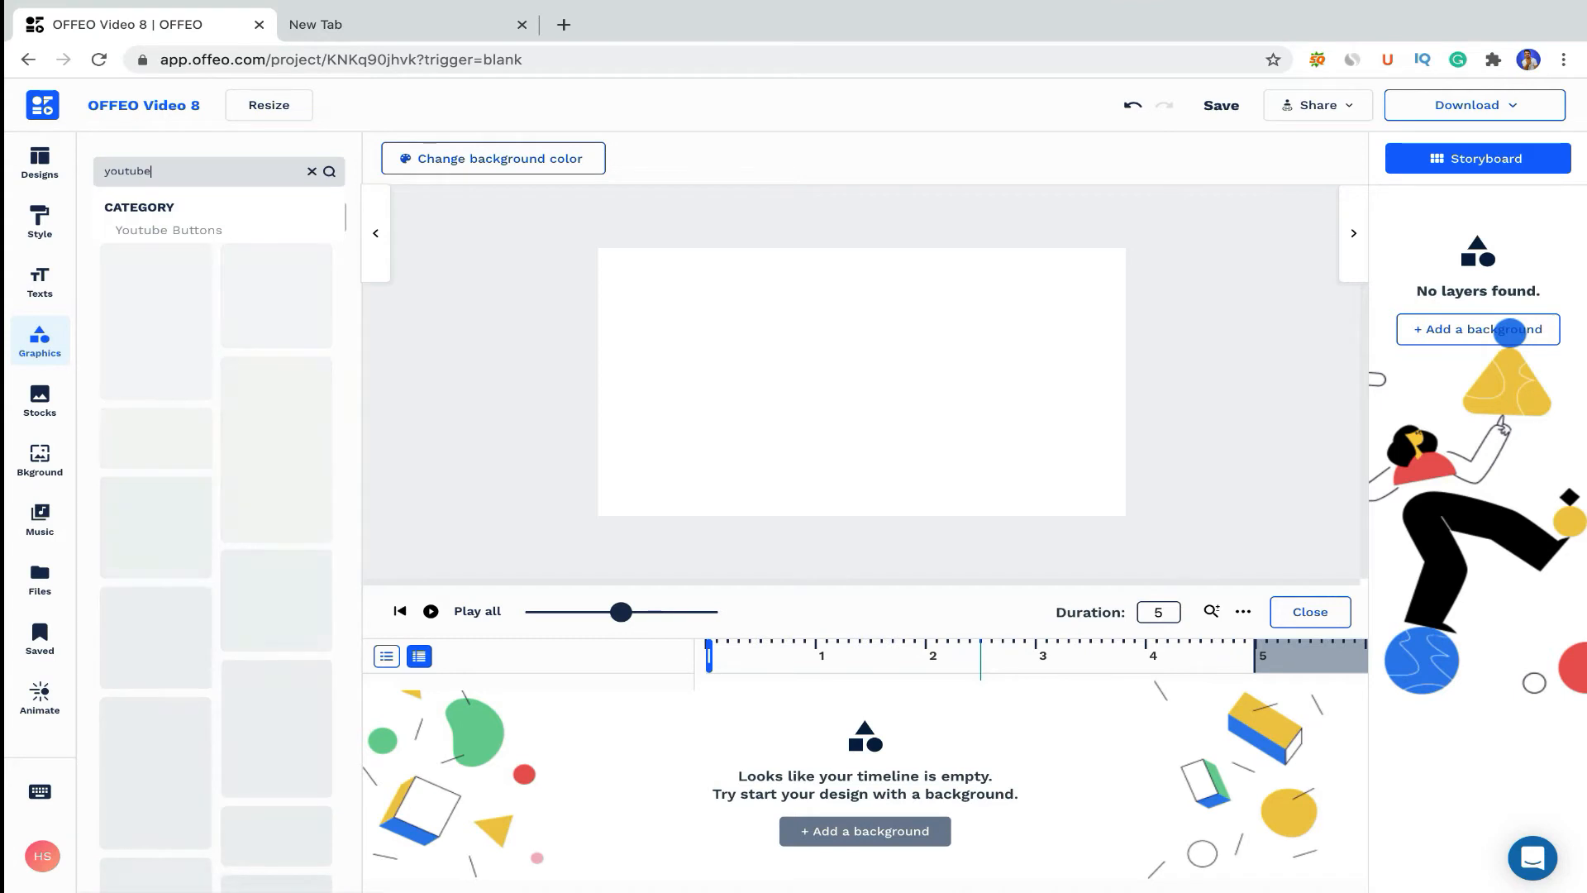
Add the grey 3D camera from a "camera" graphics search and enlarge it to full frame height along the canvas's right edge.
{"action": "double_click", "coordinate": [149, 175]}
{"action": "type", "text": "camera"}
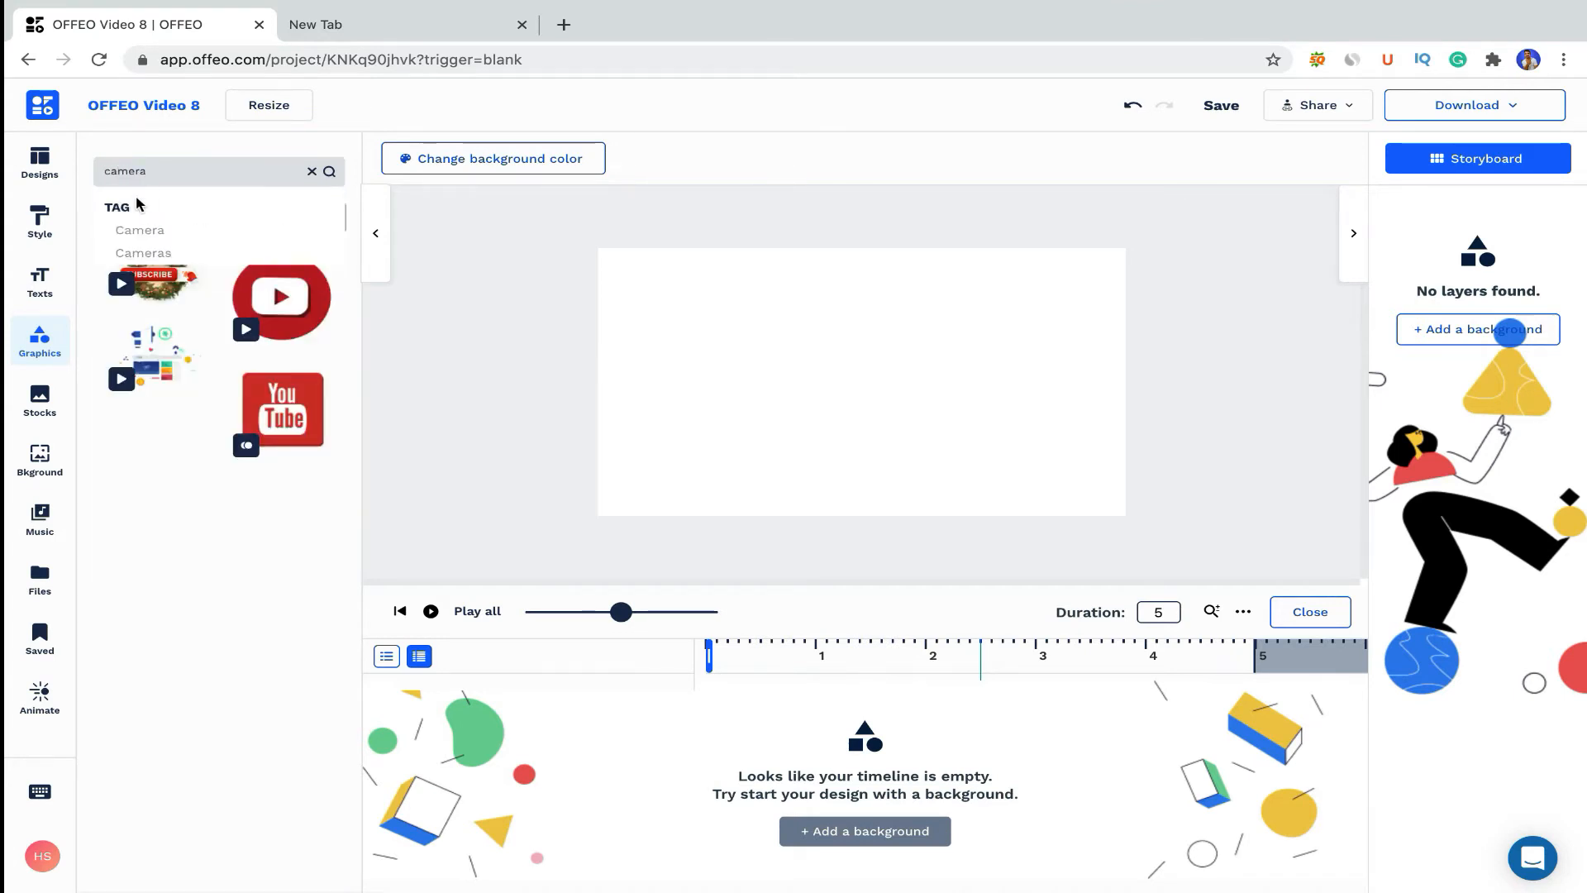
{"action": "left_click", "coordinate": [139, 231]}
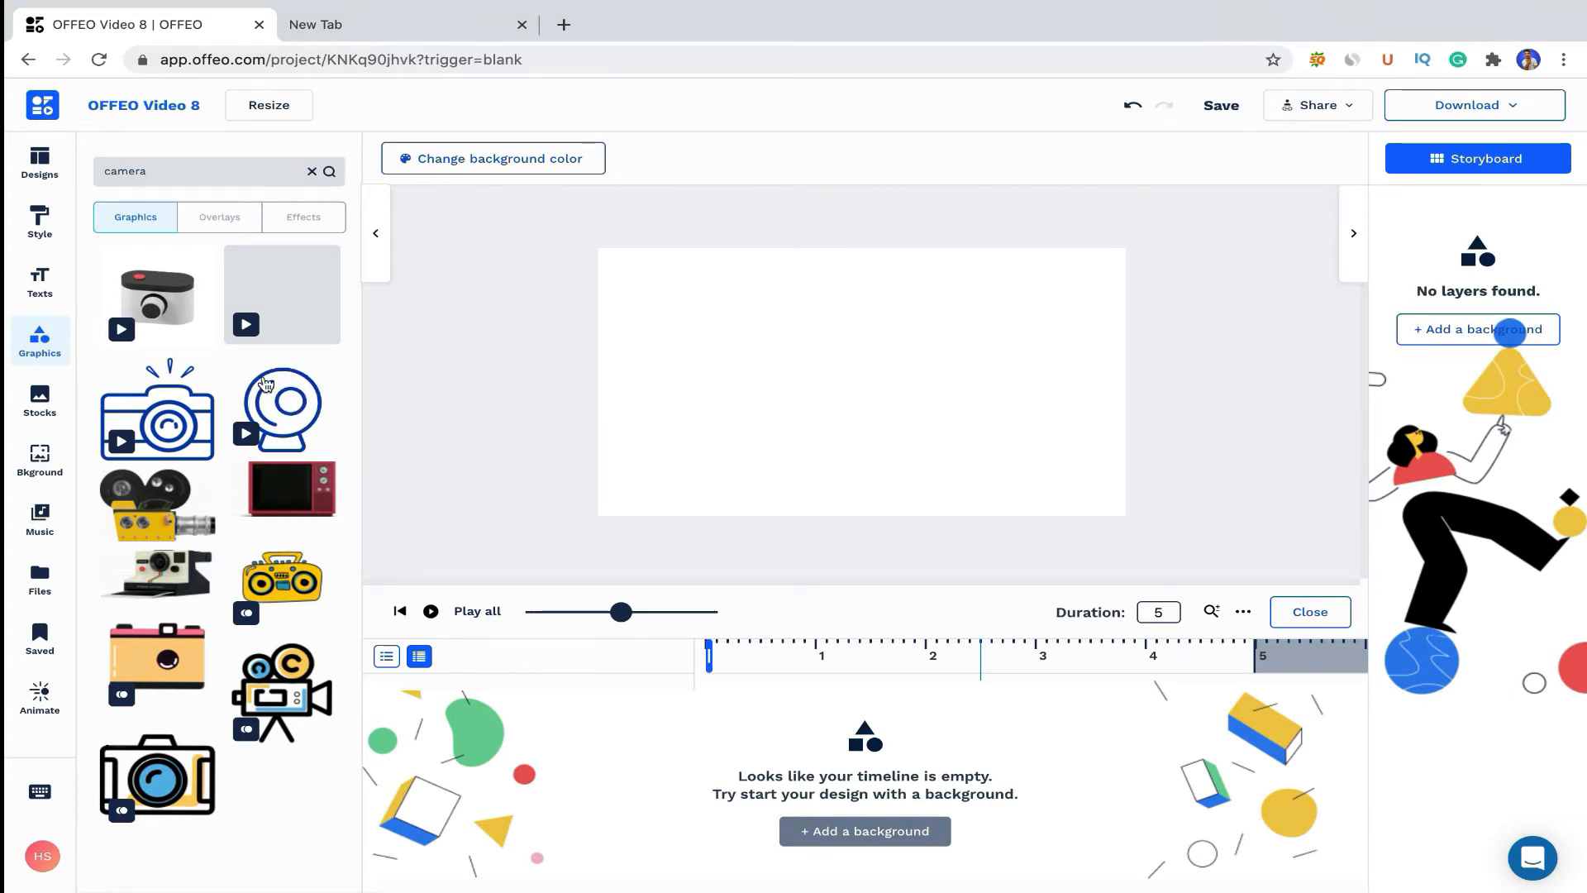
{"action": "left_click", "coordinate": [155, 296]}
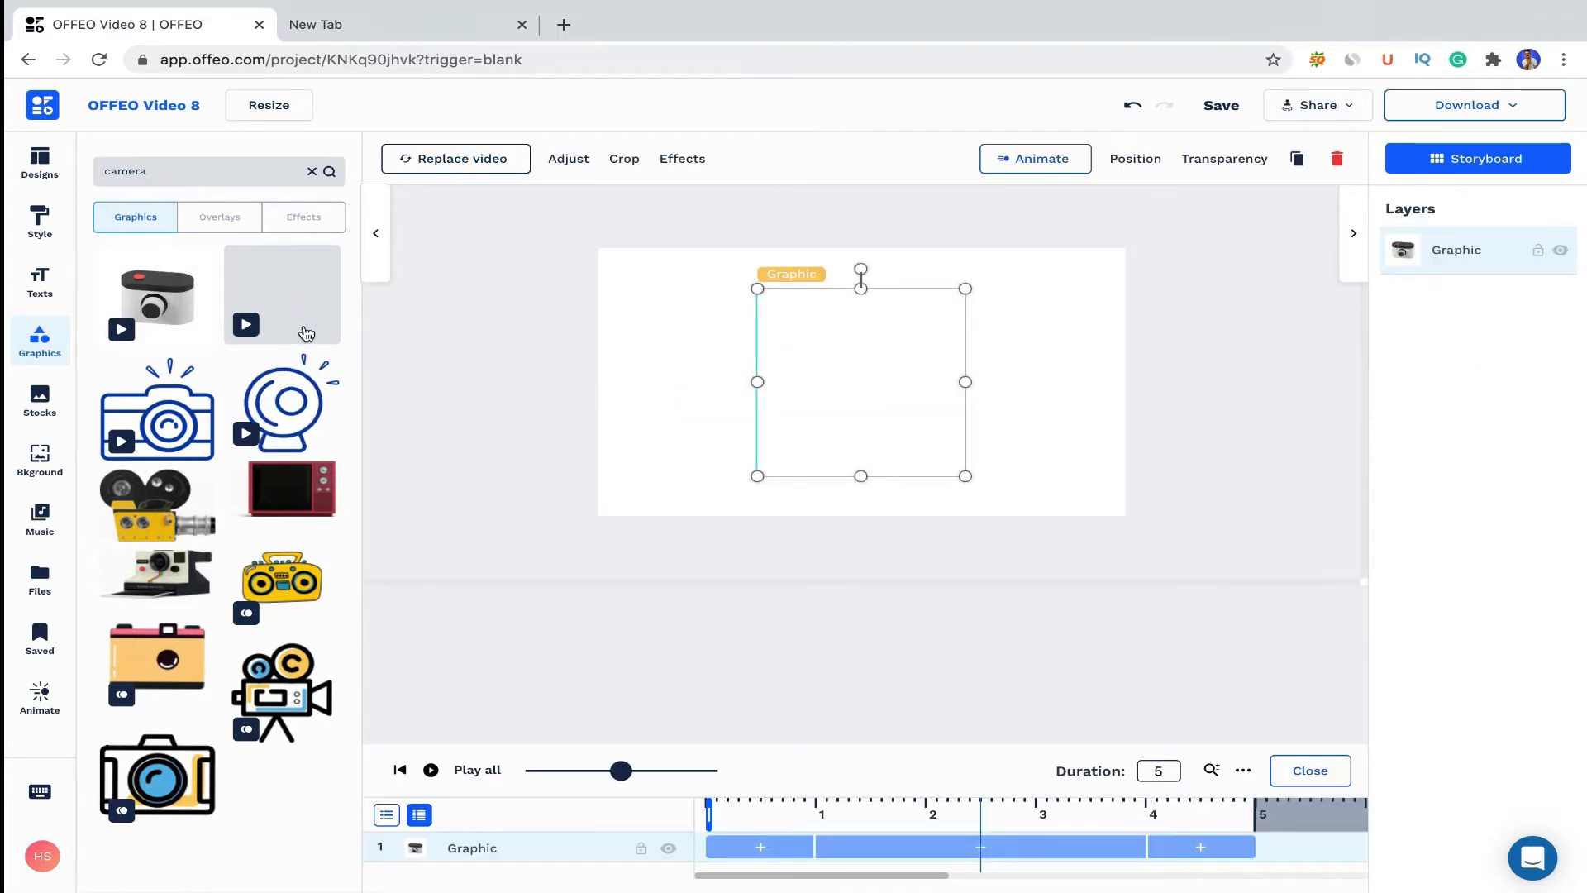
{"action": "left_click_drag", "start_coordinate": [758, 347], "coordinate": [1016, 341]}
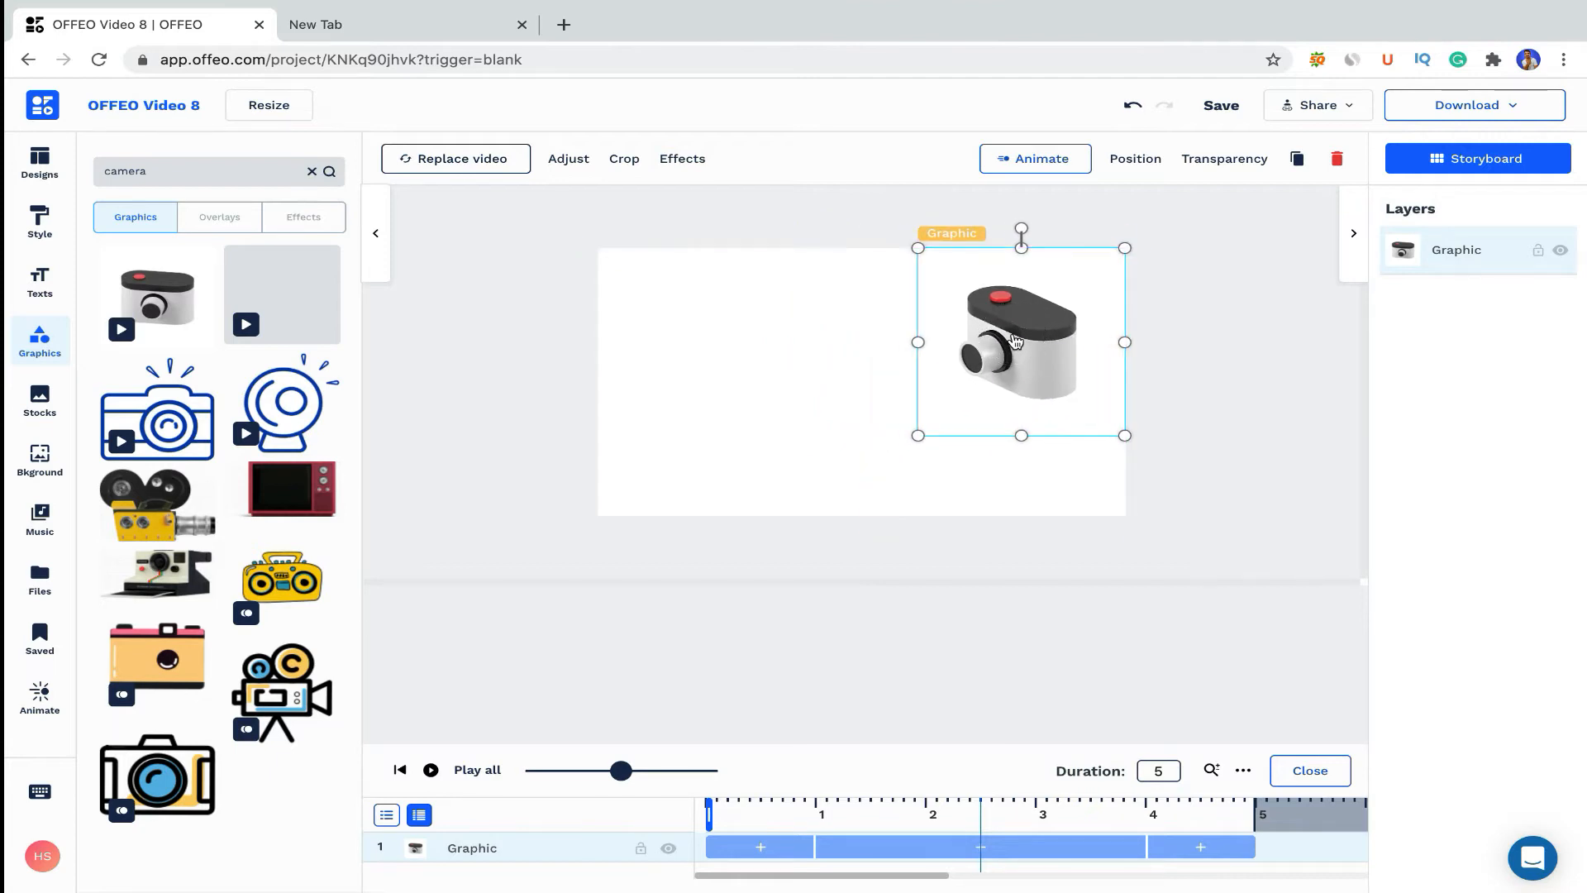
{"action": "left_click_drag", "start_coordinate": [917, 435], "coordinate": [827, 507]}
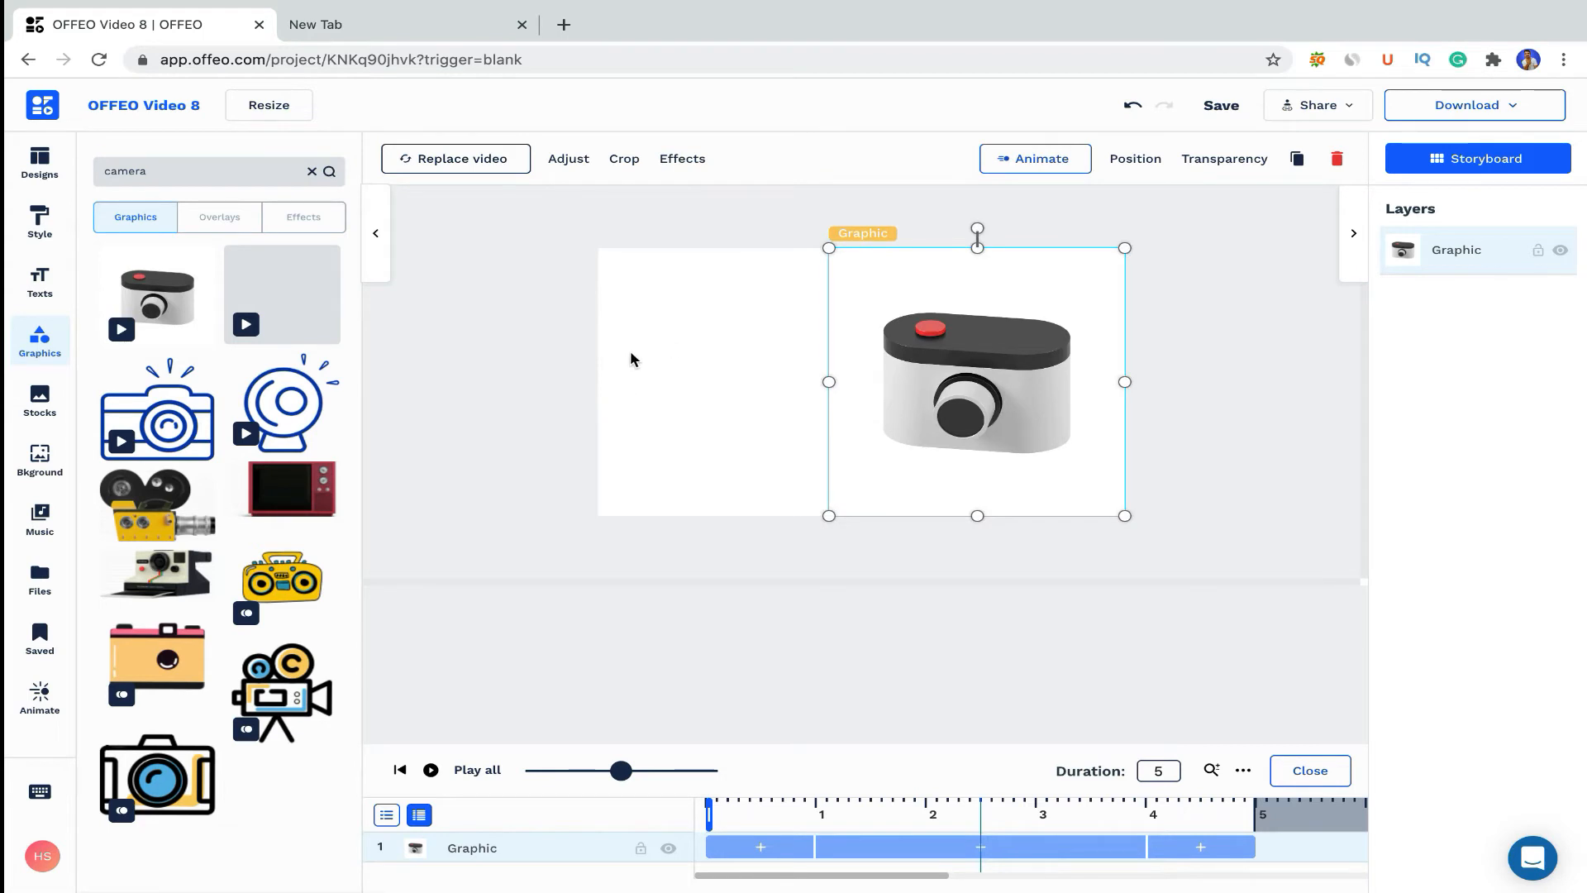
Look through the ready-made text designs and sale badges in the text library.
{"action": "left_click", "coordinate": [39, 281]}
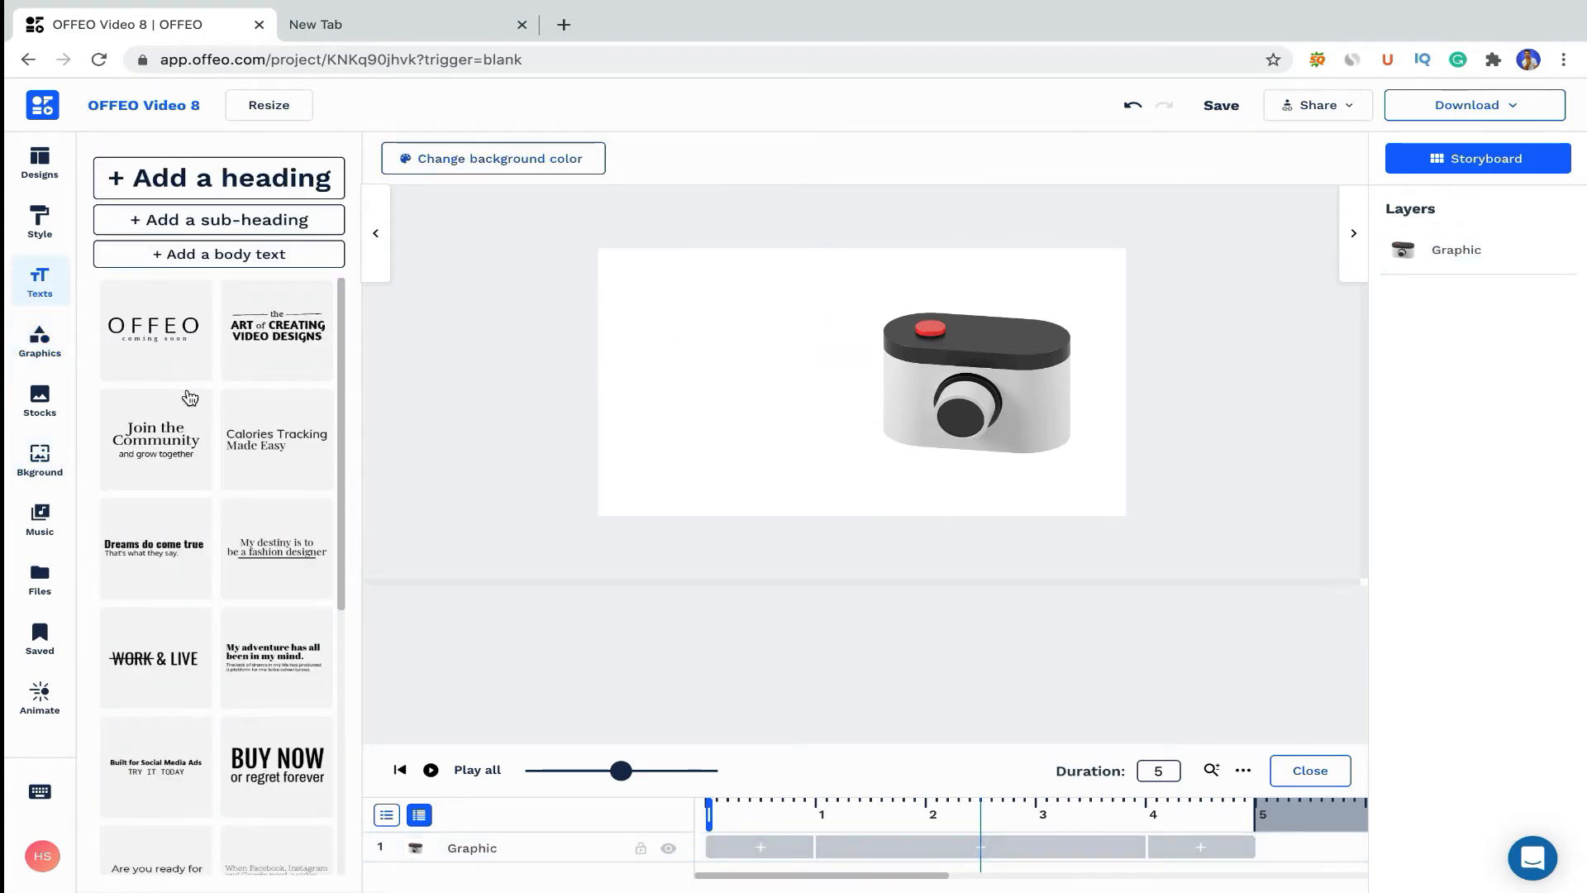
{"action": "scroll", "coordinate": [187, 394], "scroll_direction": "down", "scroll_amount": 8}
{"action": "scroll", "coordinate": [187, 394], "scroll_direction": "down", "scroll_amount": 3}
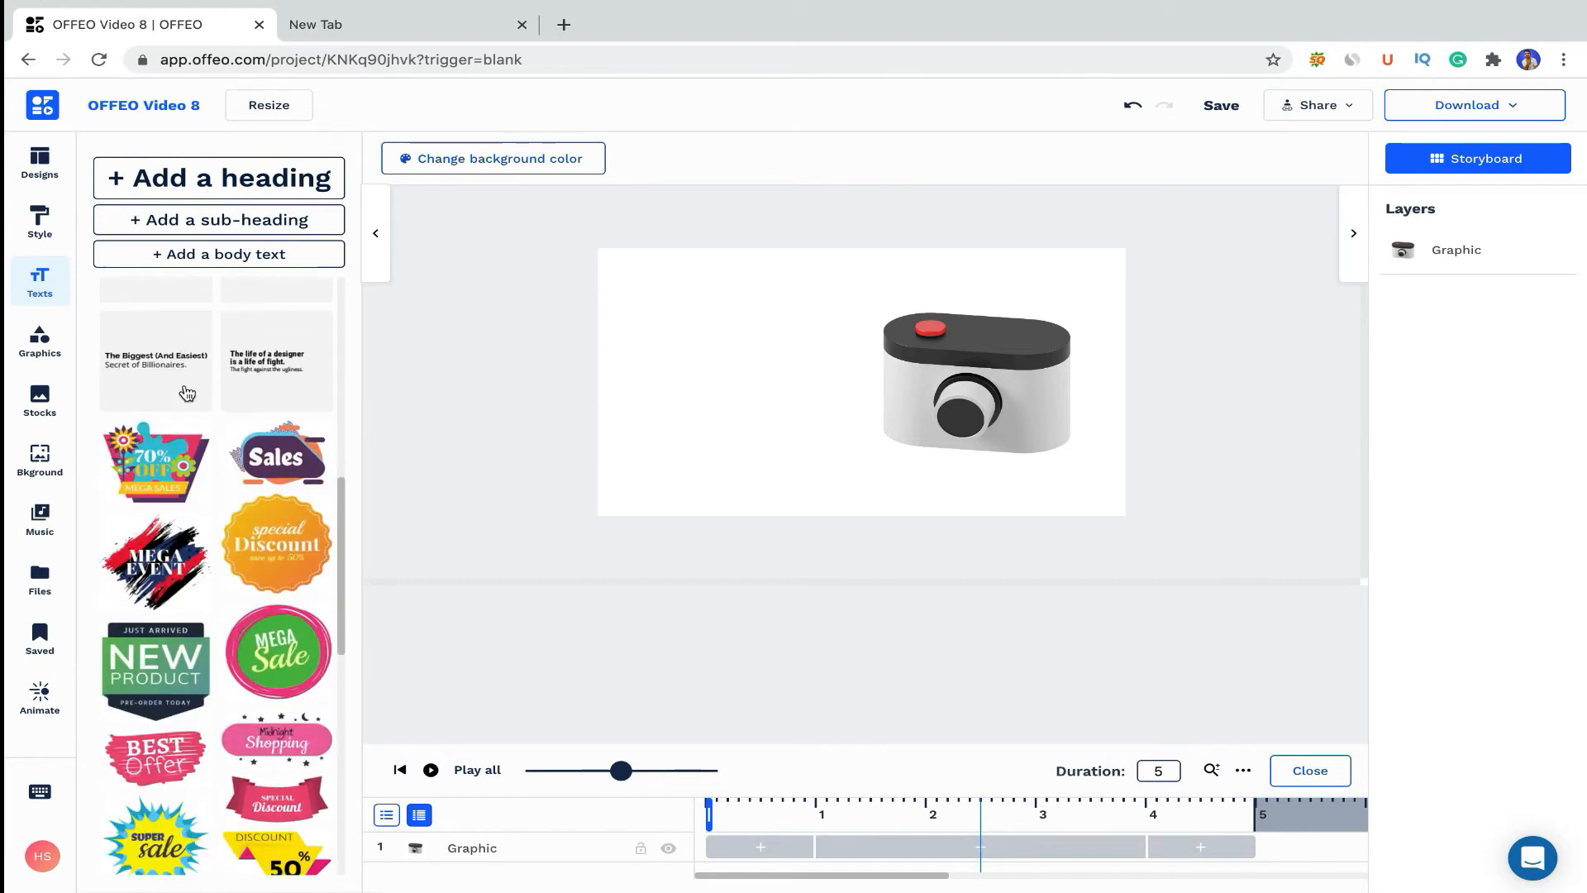
{"action": "scroll", "coordinate": [258, 616], "scroll_direction": "down", "scroll_amount": 6}
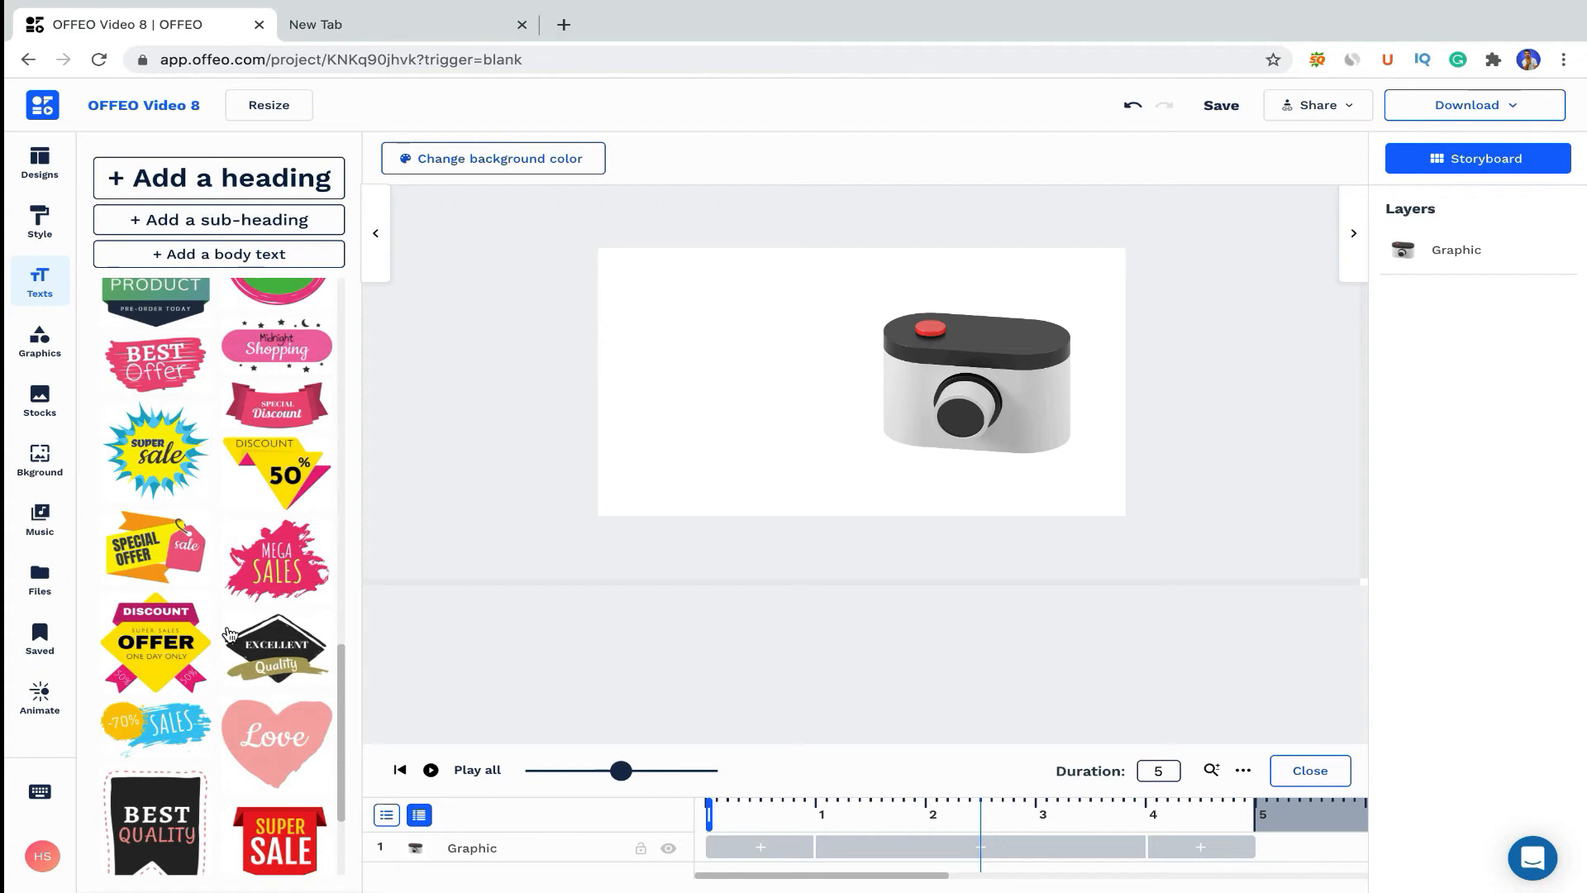
{"action": "scroll", "coordinate": [234, 630], "scroll_direction": "down", "scroll_amount": 4}
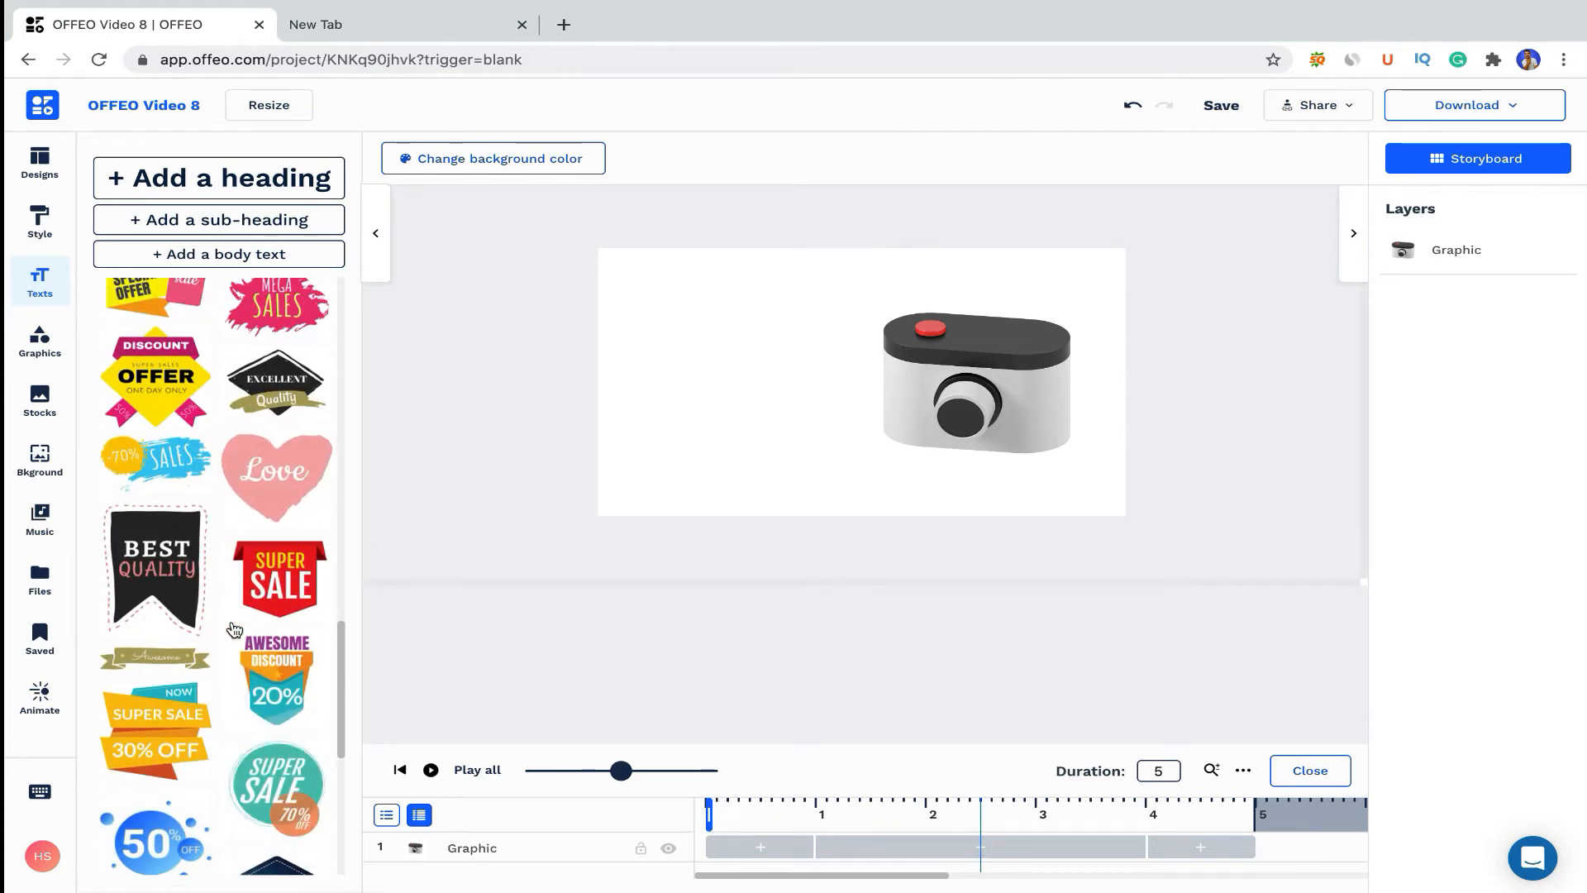
{"action": "scroll", "coordinate": [234, 630], "scroll_direction": "down", "scroll_amount": 1}
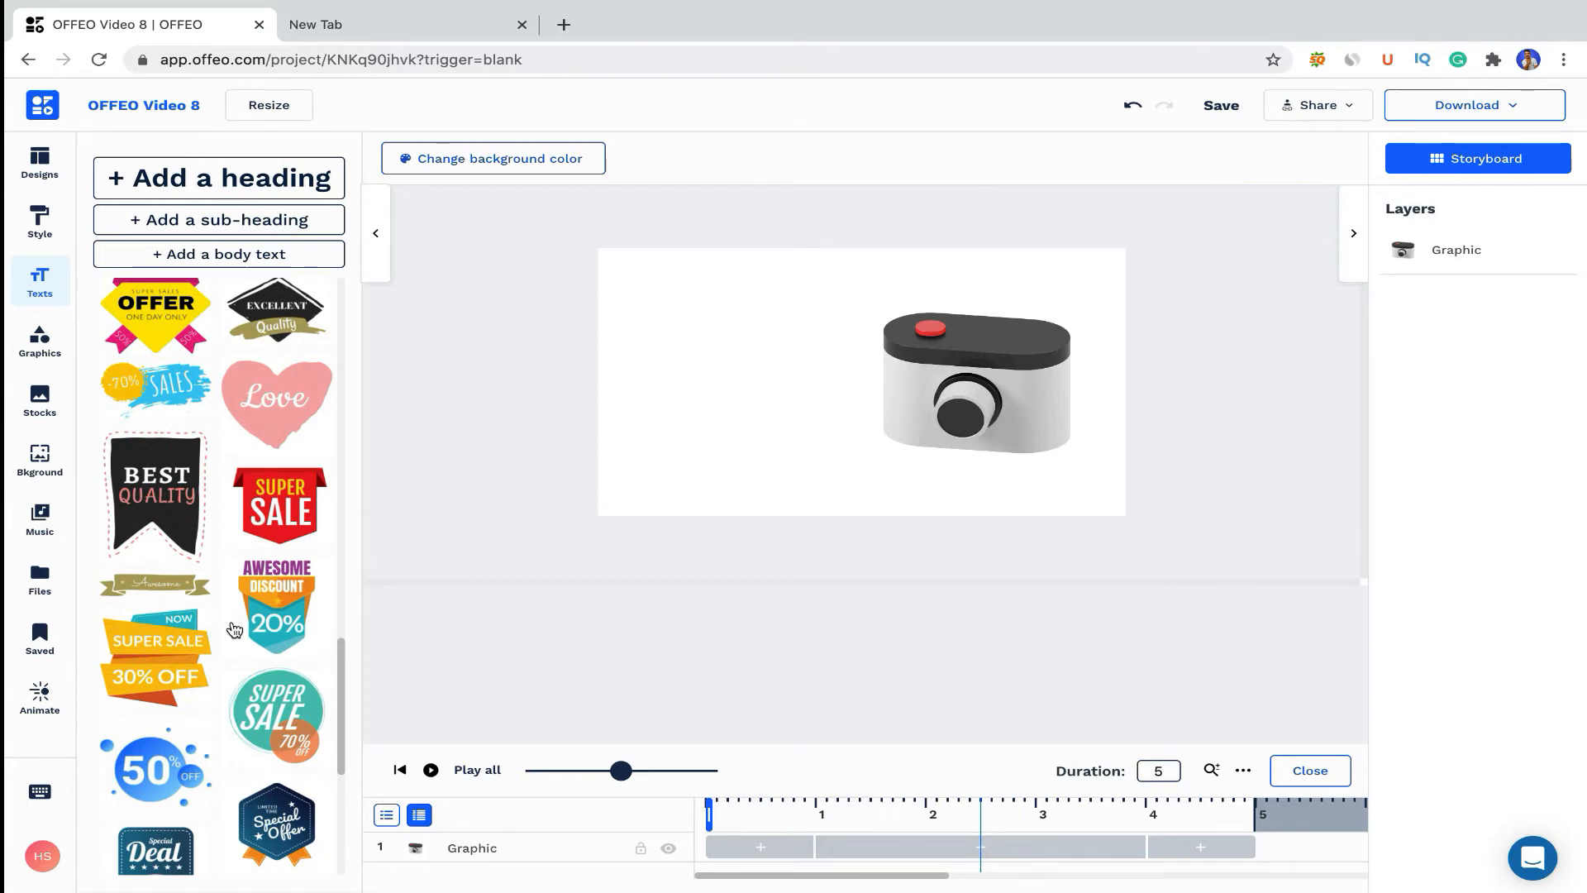
{"action": "scroll", "coordinate": [234, 630], "scroll_direction": "down", "scroll_amount": 6}
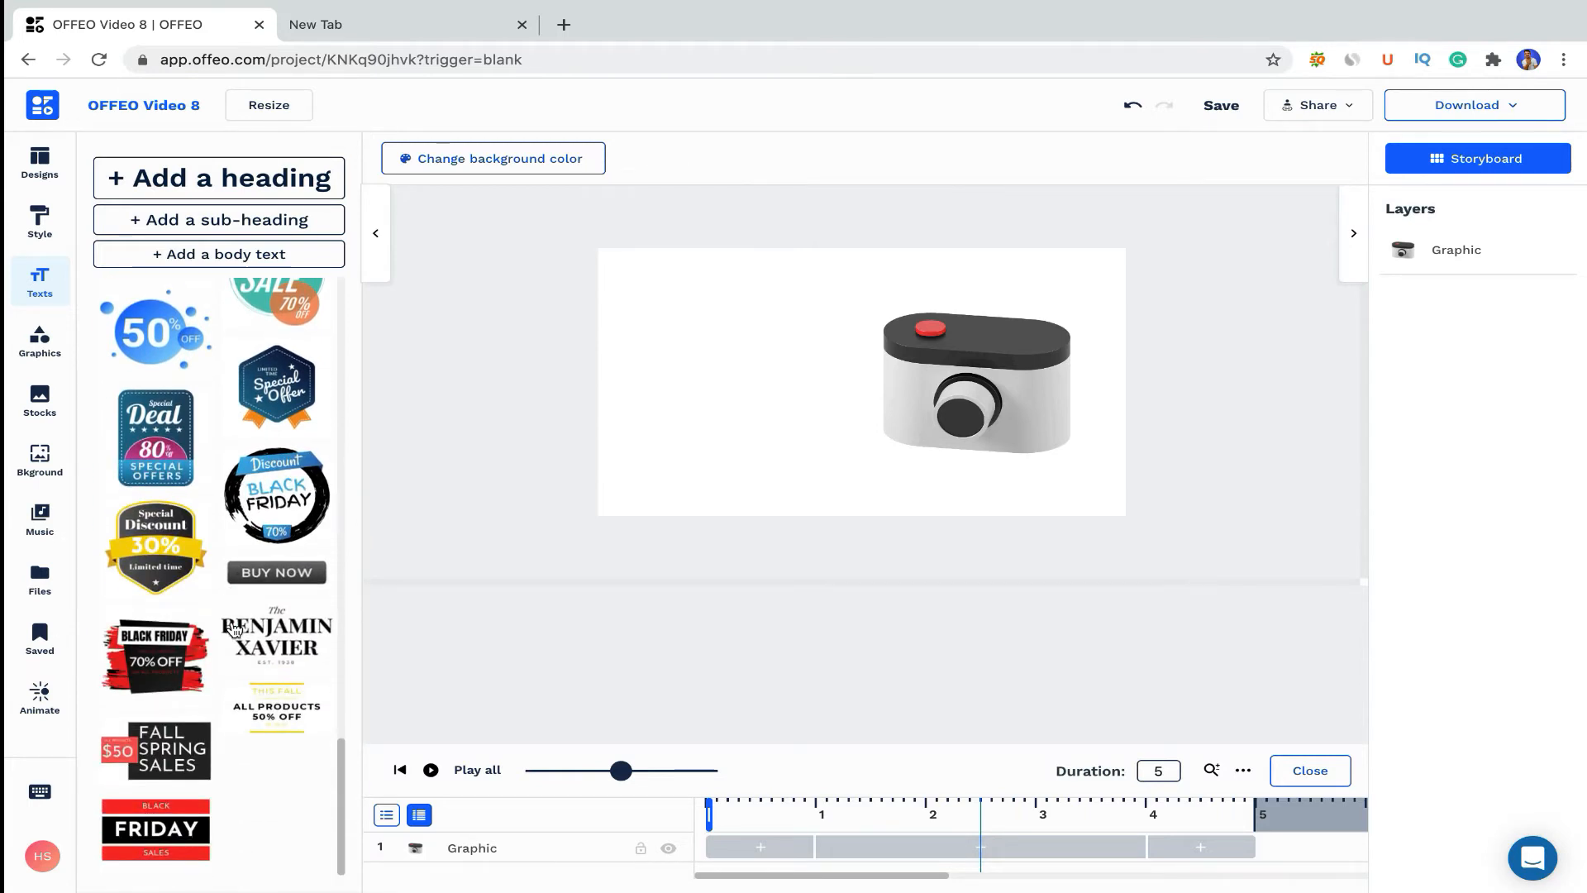
{"action": "scroll", "coordinate": [228, 752], "scroll_direction": "up", "scroll_amount": 20}
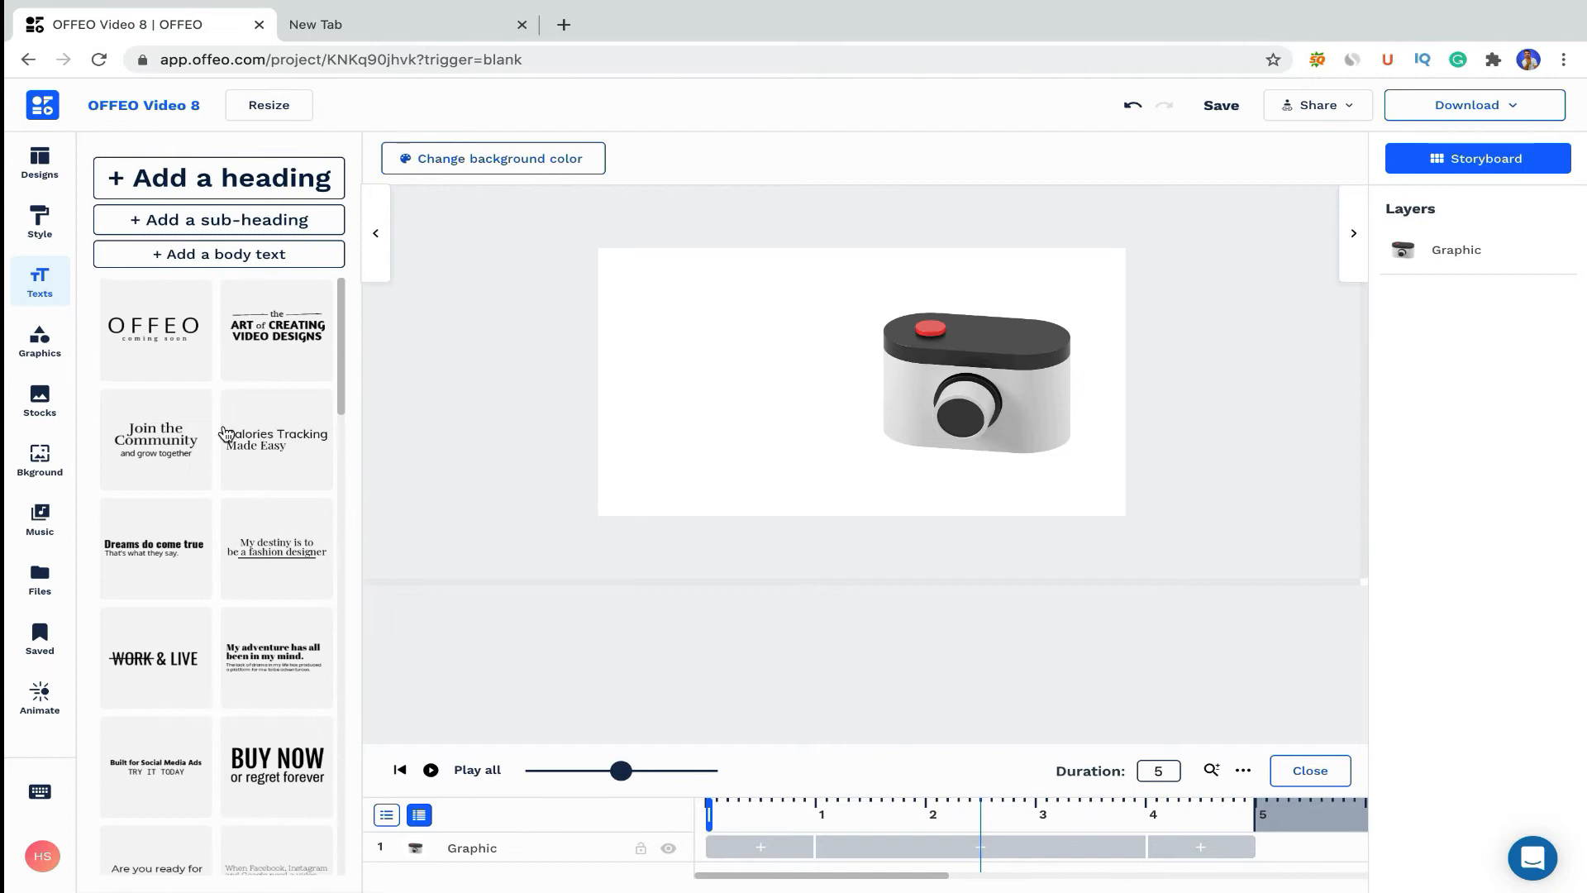
Add a heading to the second scene reading "Start A Youtube Channel" in capitals, beside the camera.
{"action": "left_click", "coordinate": [220, 188]}
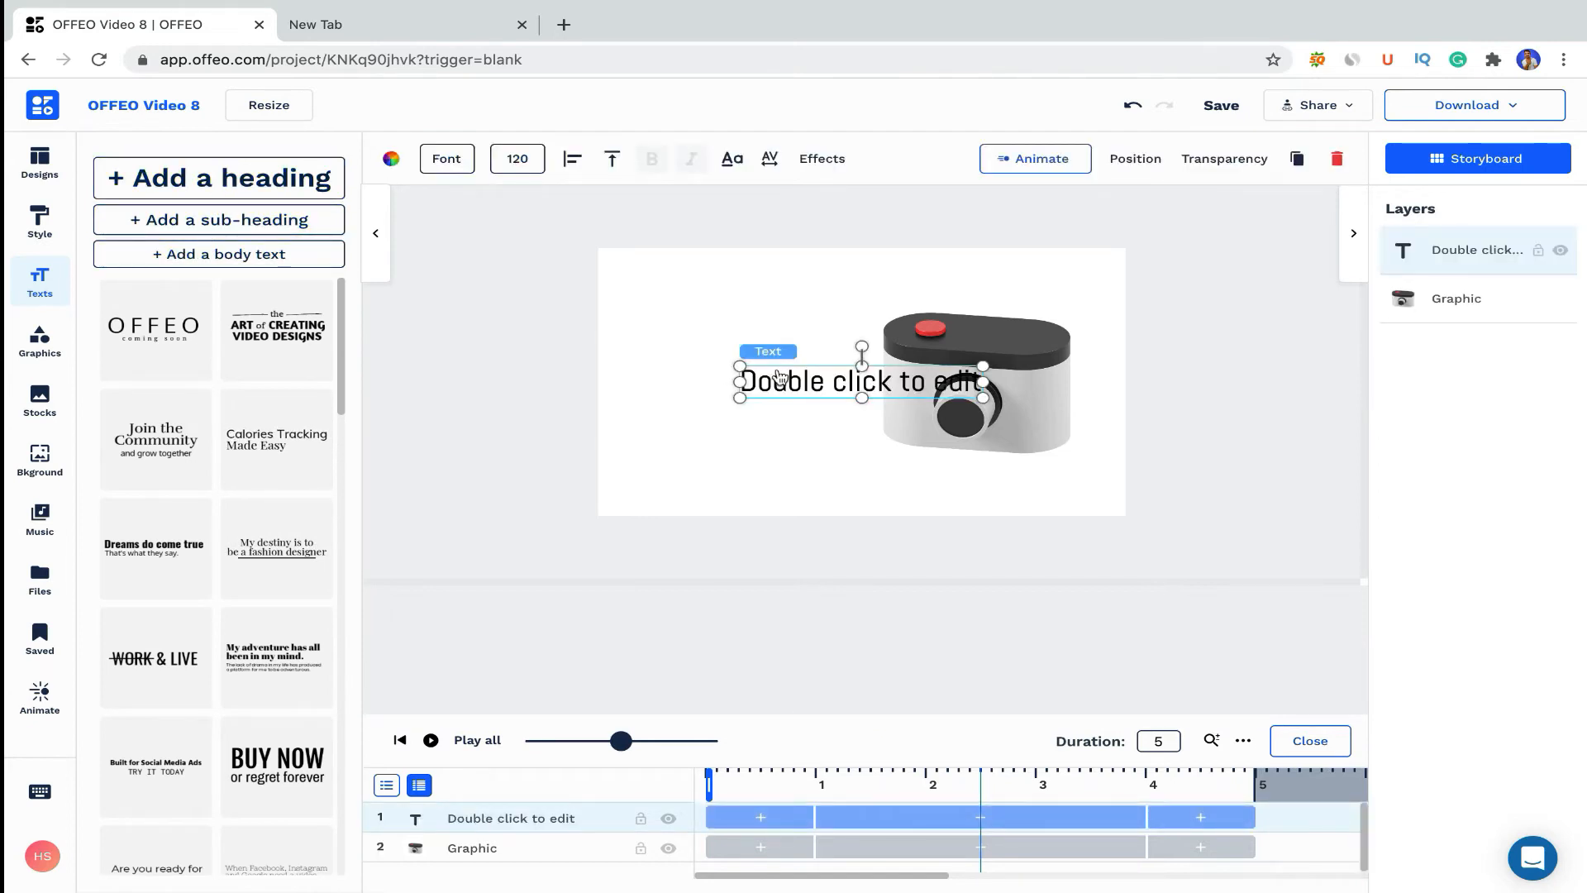
{"action": "double_click", "coordinate": [814, 387]}
{"action": "type", "text": "B"}
{"action": "key", "text": "BackSpace"}
{"action": "type", "text": "Start A Youtube Channel"}
Recolour the heading with the red Brand Color #1.
{"action": "left_click", "coordinate": [823, 158]}
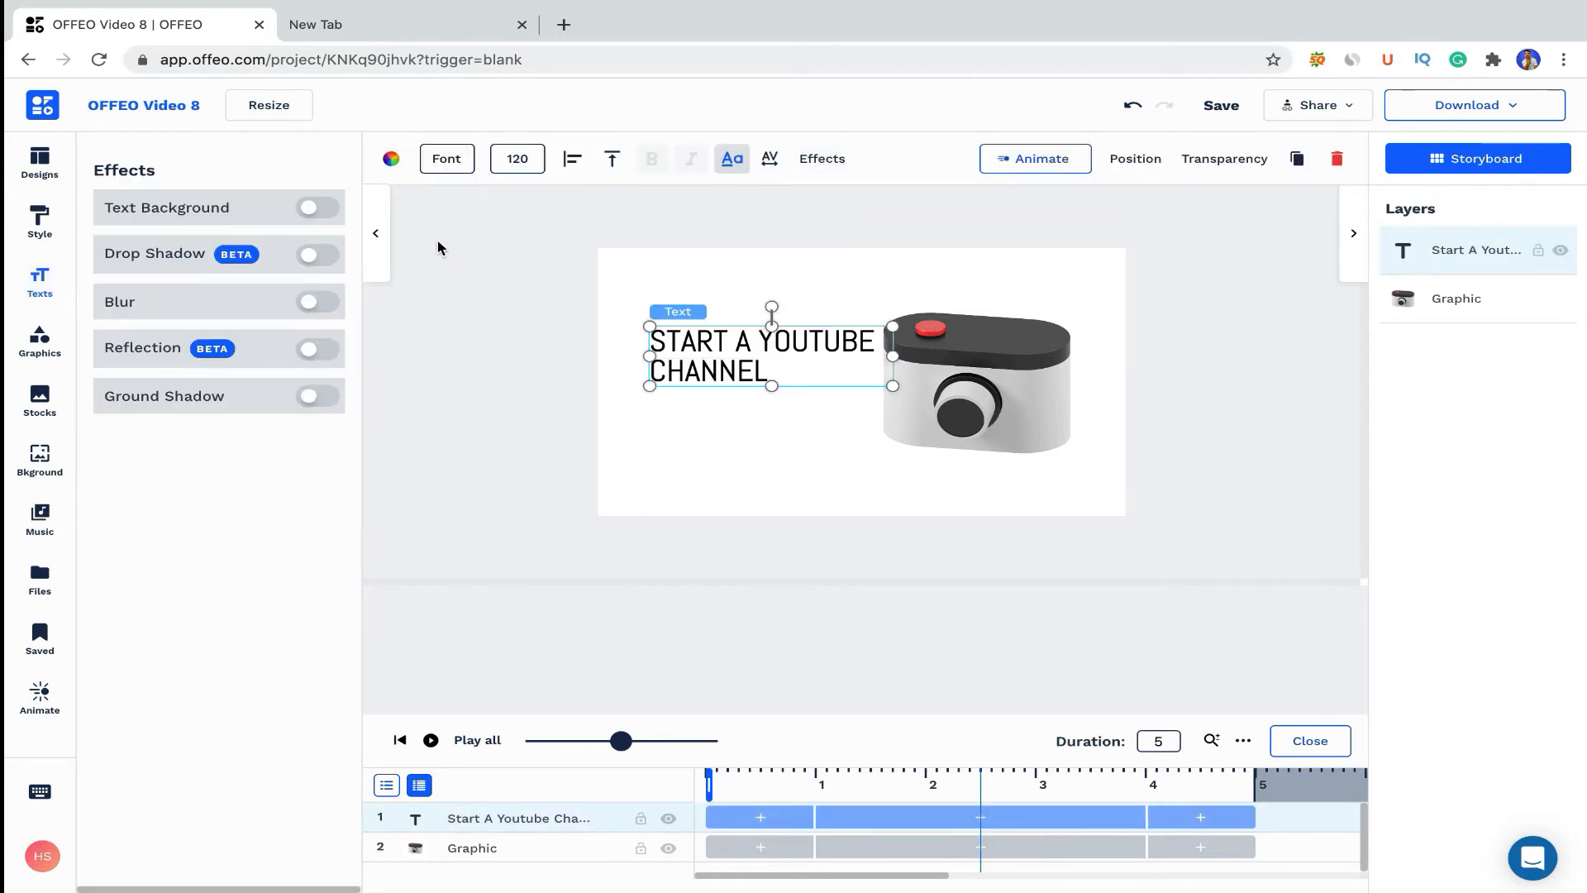
{"action": "left_click", "coordinate": [391, 159]}
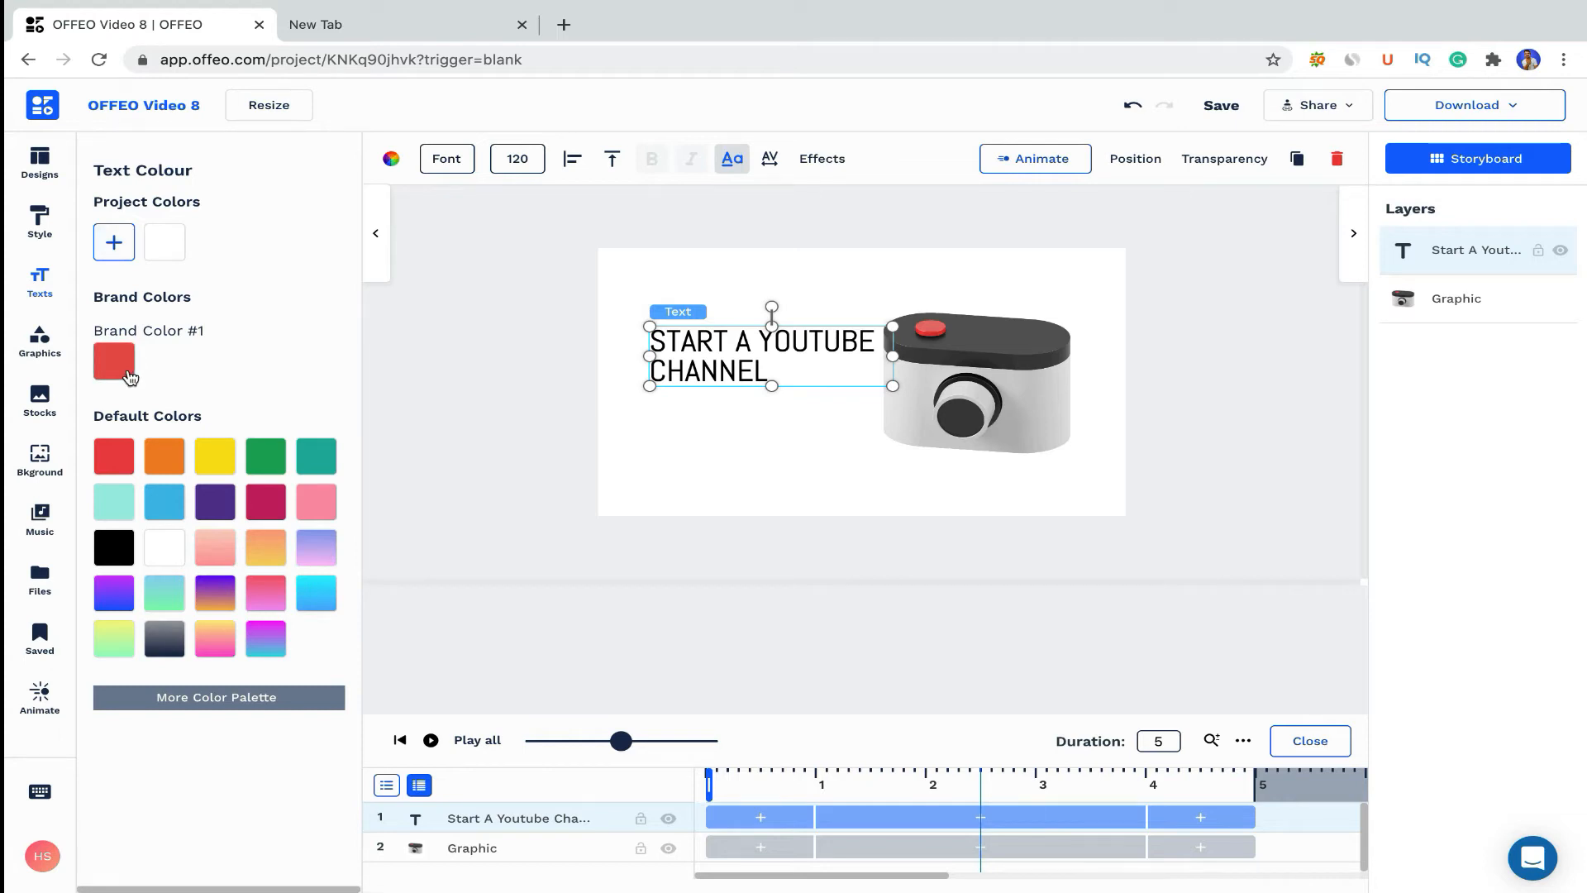
{"action": "left_click", "coordinate": [114, 242]}
{"action": "left_click", "coordinate": [283, 239]}
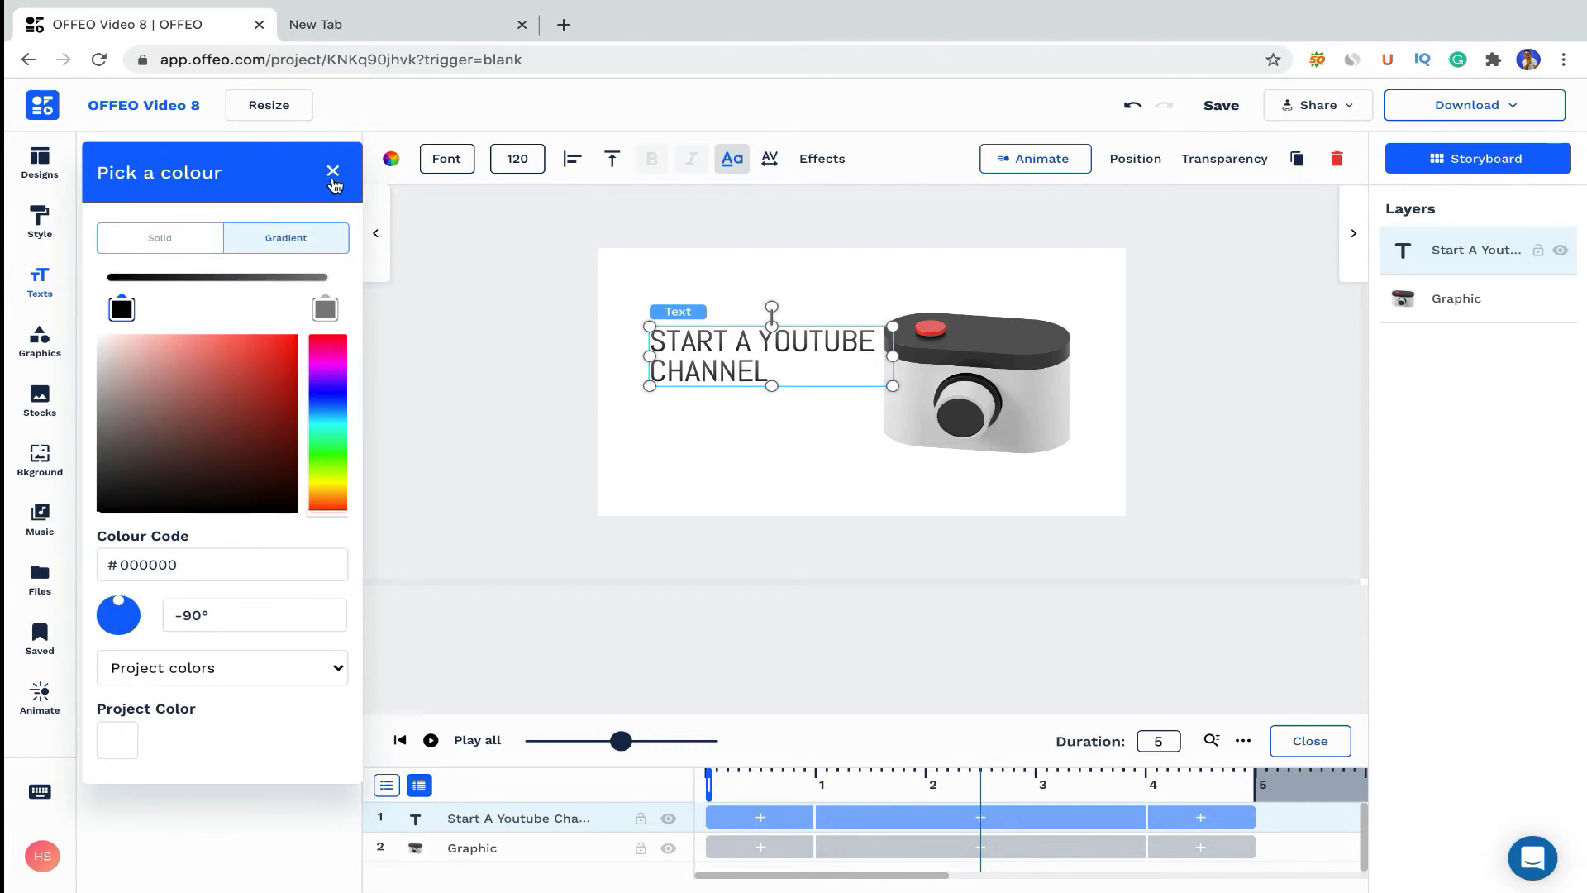
{"action": "left_click", "coordinate": [333, 184]}
{"action": "left_click", "coordinate": [113, 361]}
Narrow the heading to three lines, enlarge it to font size 188 and position it near the canvas's upper-left corner.
{"action": "left_click", "coordinate": [878, 361]}
{"action": "left_click_drag", "start_coordinate": [878, 361], "coordinate": [822, 369]}
{"action": "left_click", "coordinate": [585, 358]}
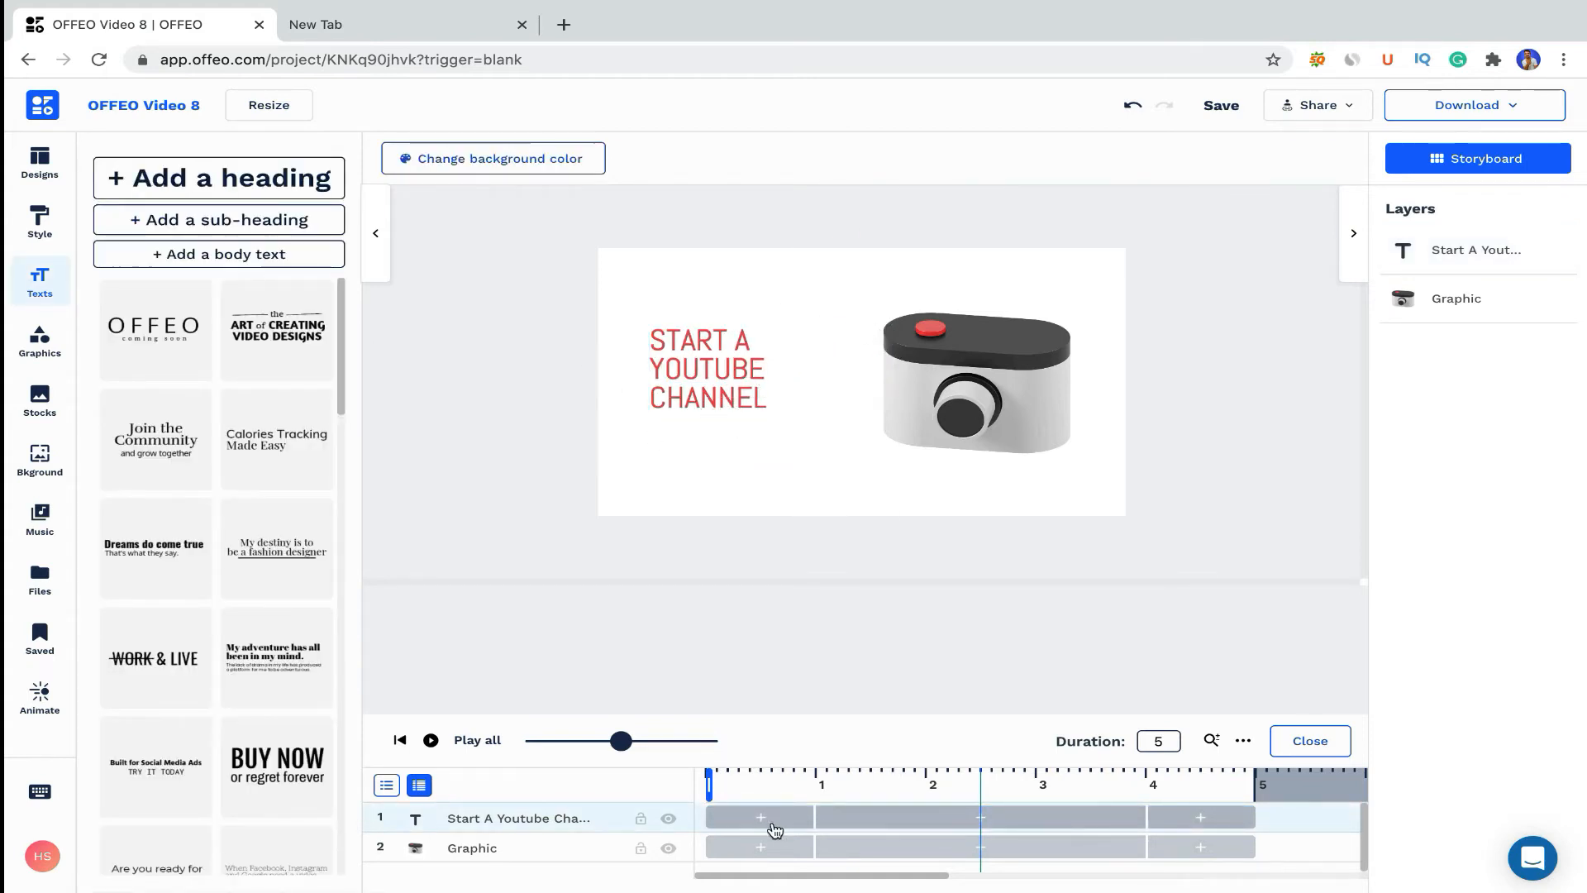
{"action": "left_click", "coordinate": [713, 387]}
{"action": "left_click_drag", "start_coordinate": [817, 379], "coordinate": [863, 472]}
{"action": "left_click", "coordinate": [760, 418]}
{"action": "left_click_drag", "start_coordinate": [761, 418], "coordinate": [722, 395]}
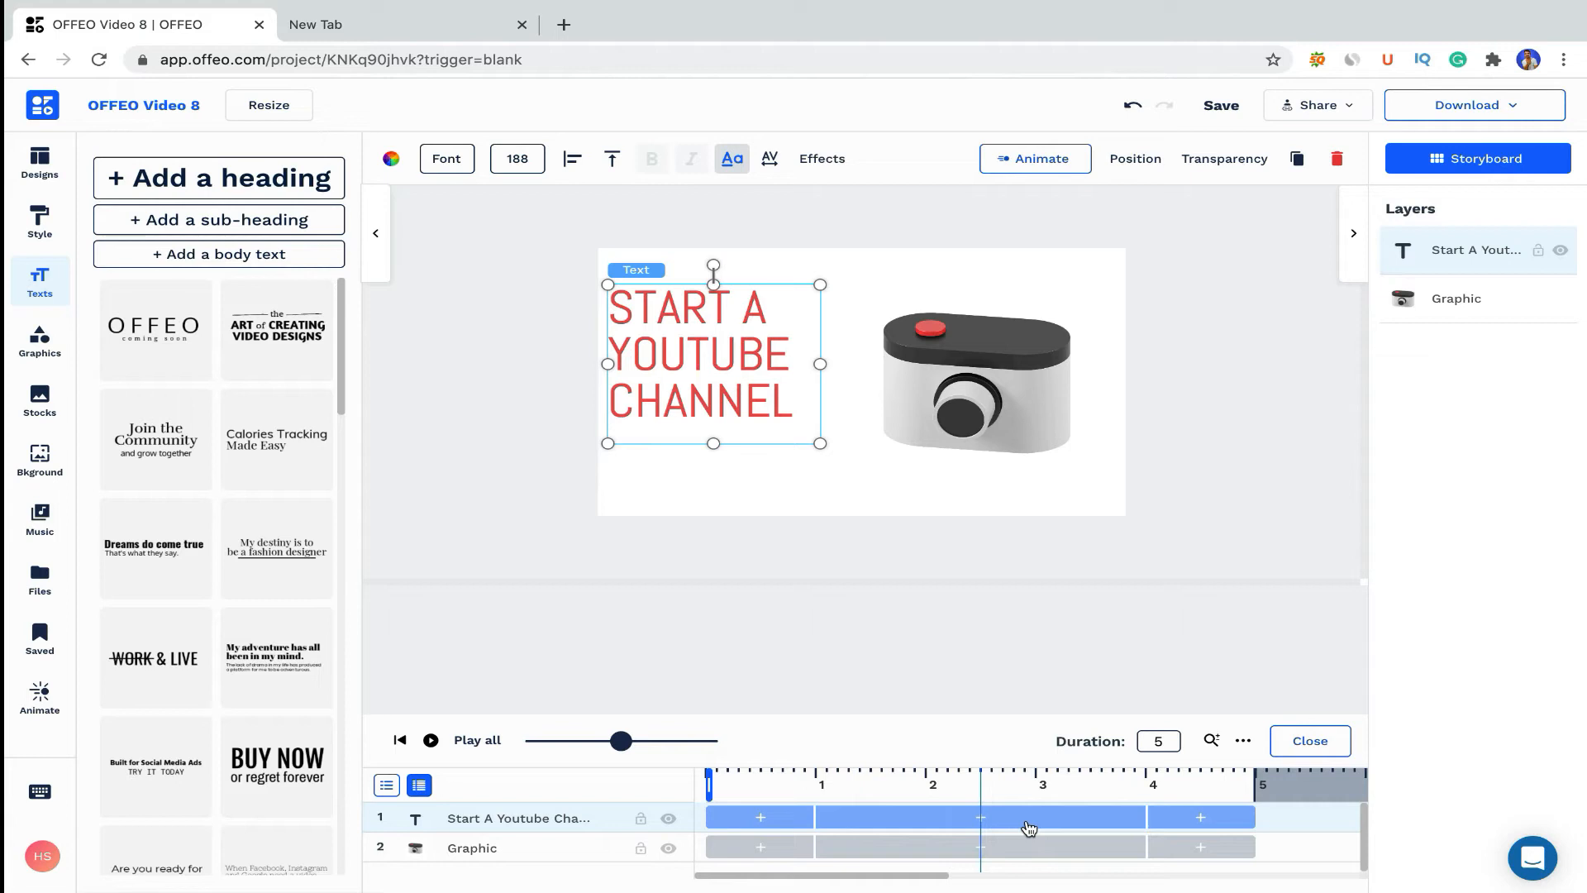
Give the heading a Wipe In entrance animation by line, coming from the left.
{"action": "left_click", "coordinate": [761, 819]}
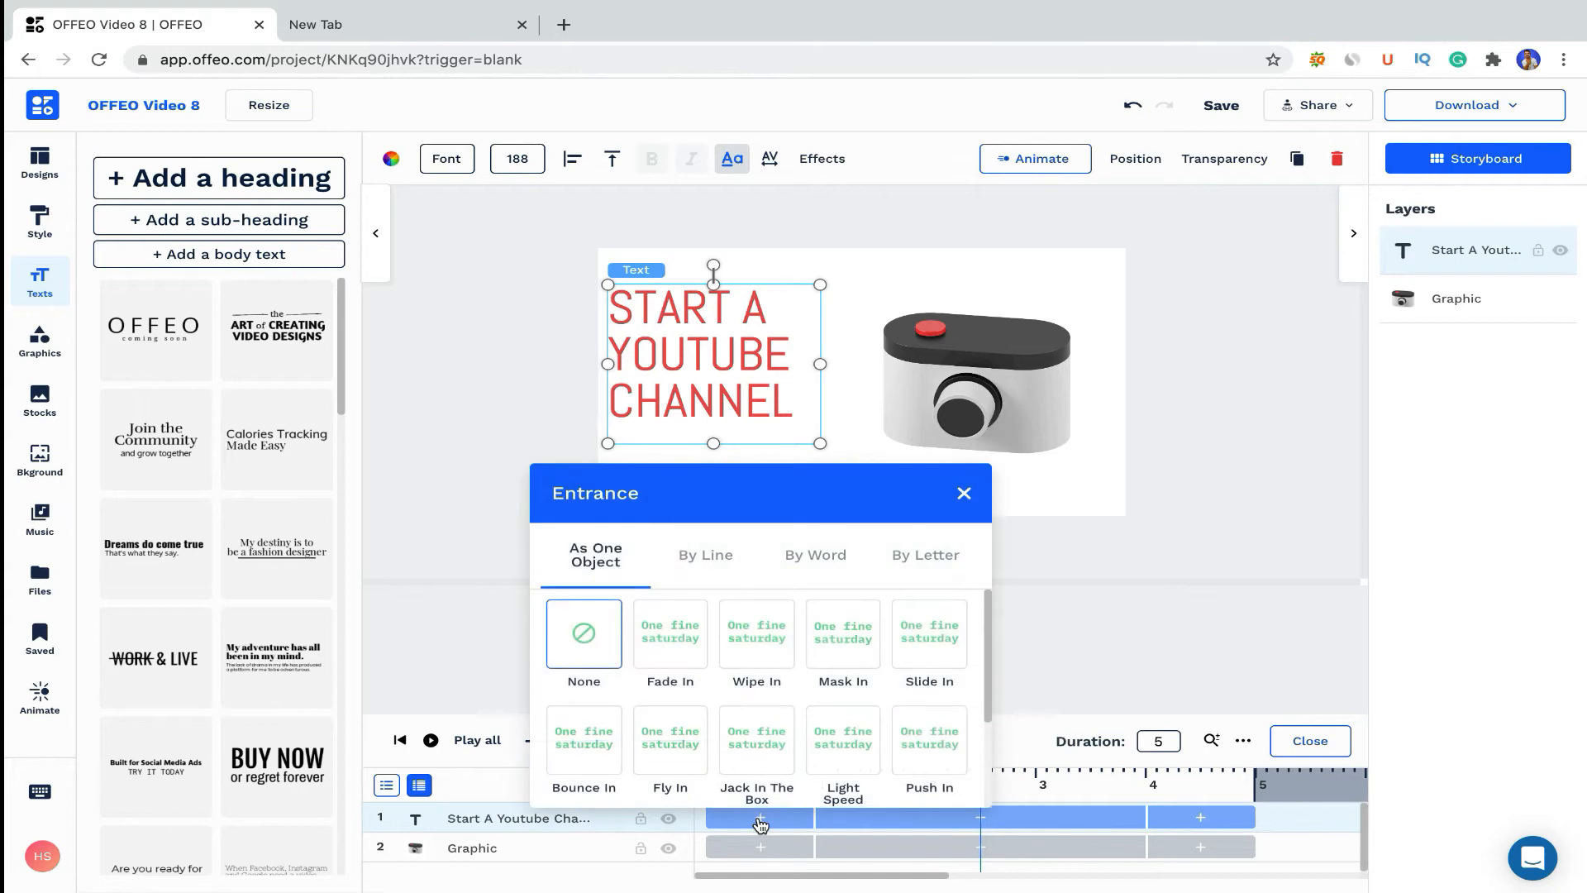
{"action": "left_click", "coordinate": [1178, 611]}
{"action": "left_click", "coordinate": [761, 337]}
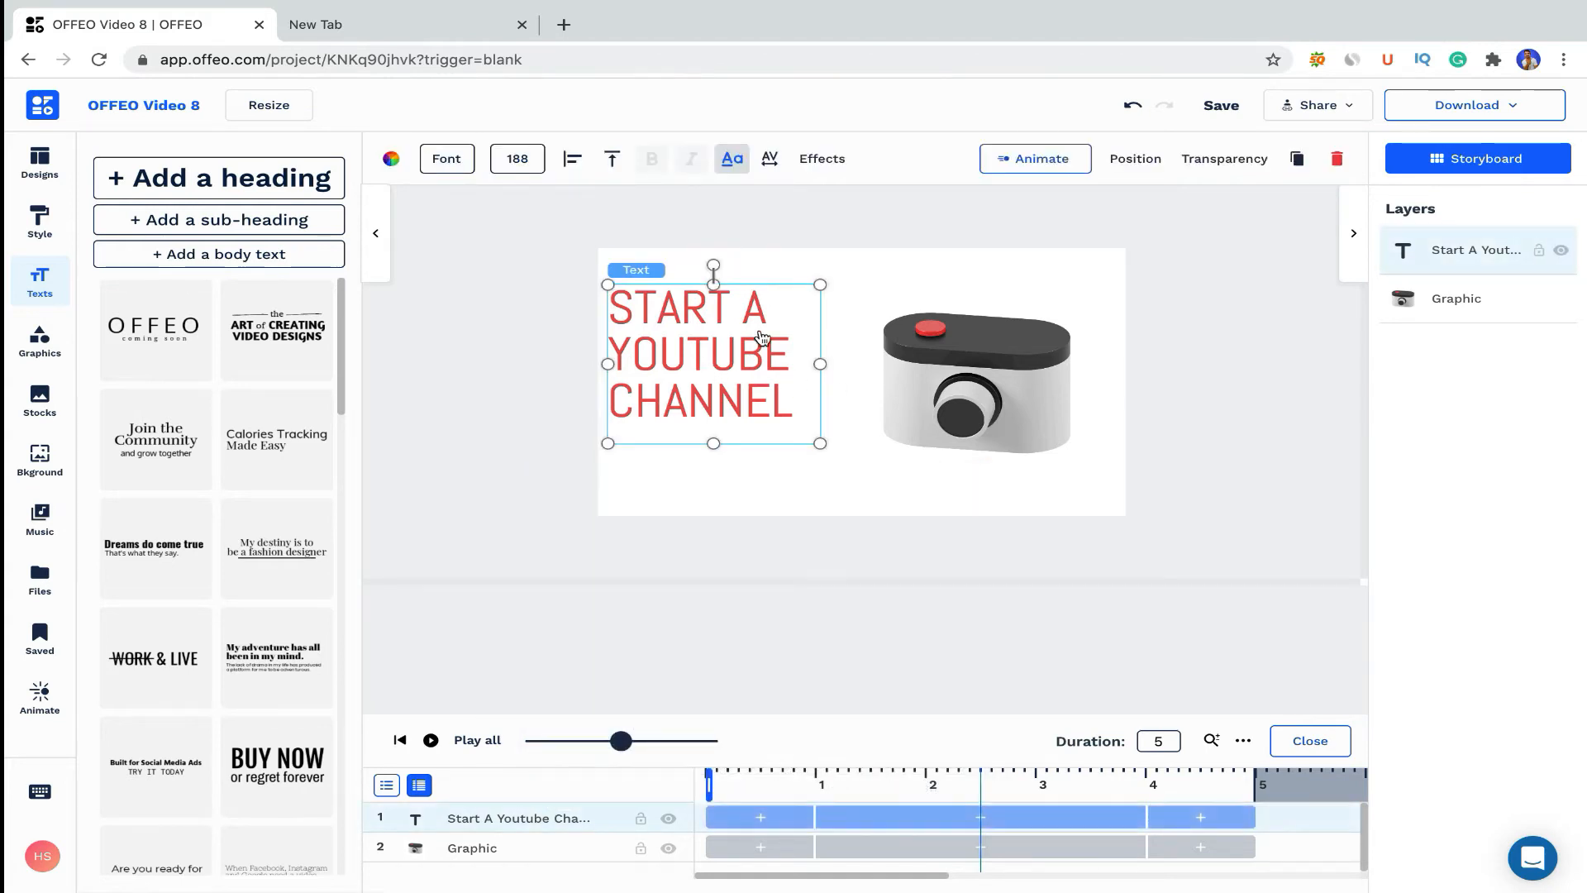
{"action": "left_click", "coordinate": [1043, 161]}
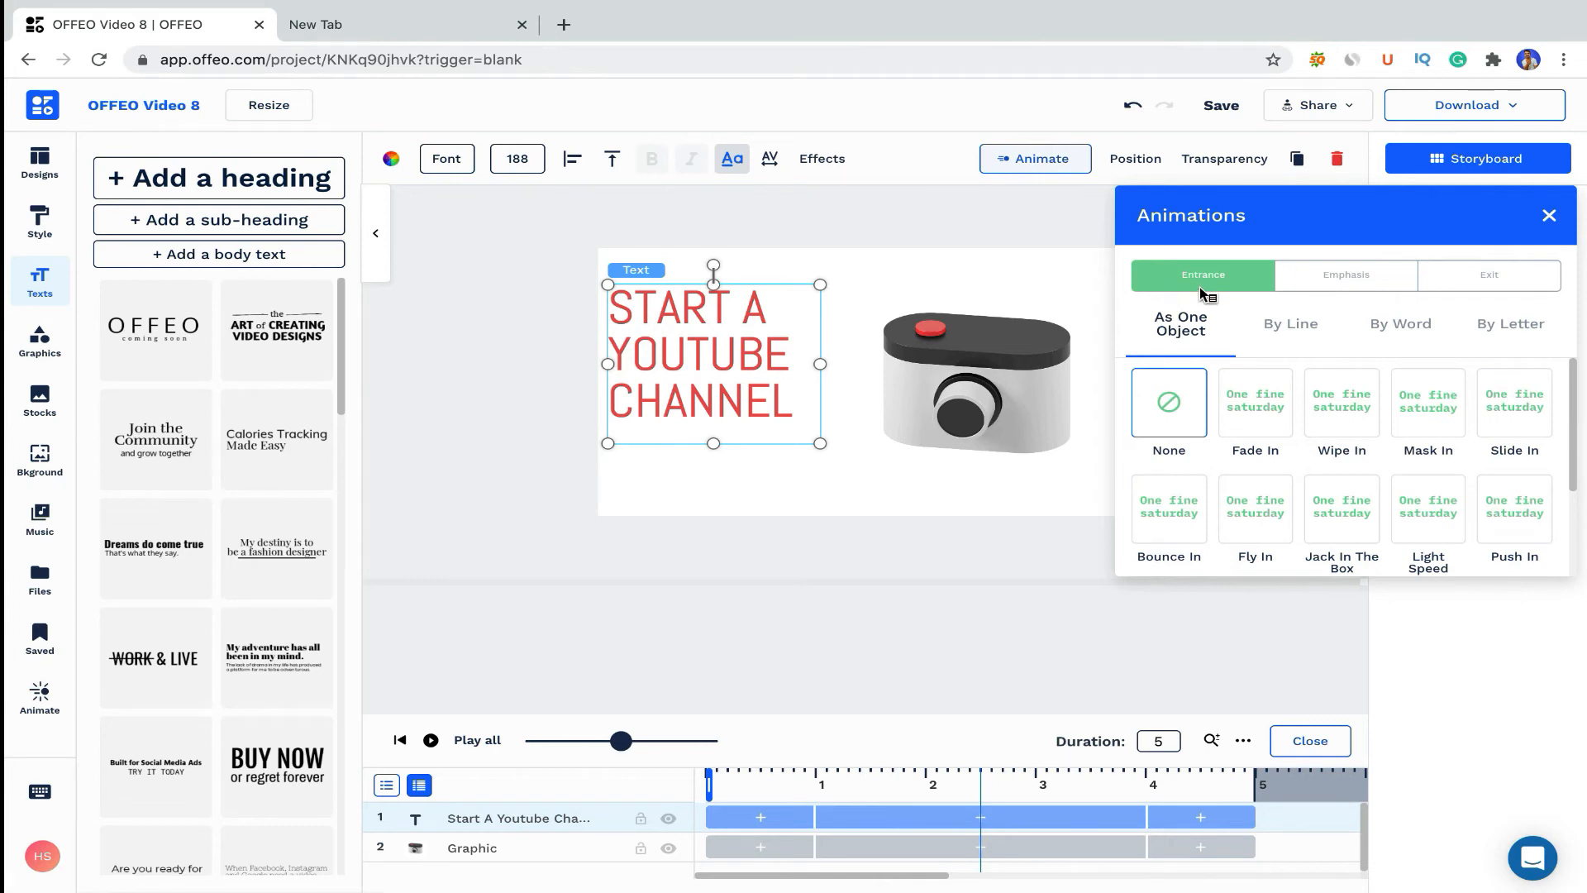
{"action": "left_click", "coordinate": [1335, 290]}
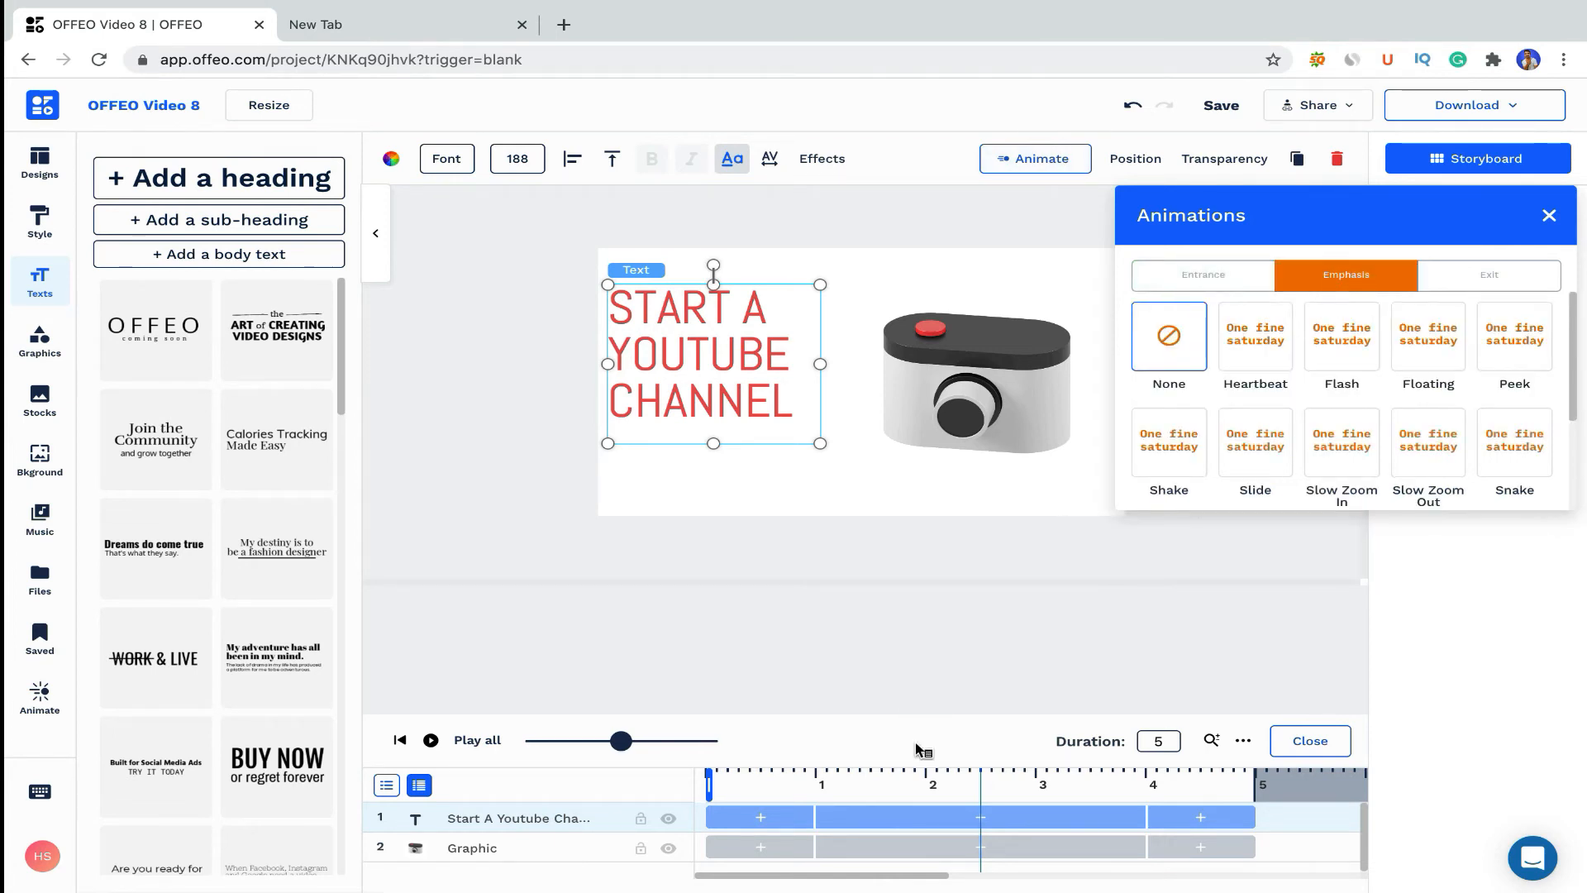
{"action": "left_click", "coordinate": [1467, 276]}
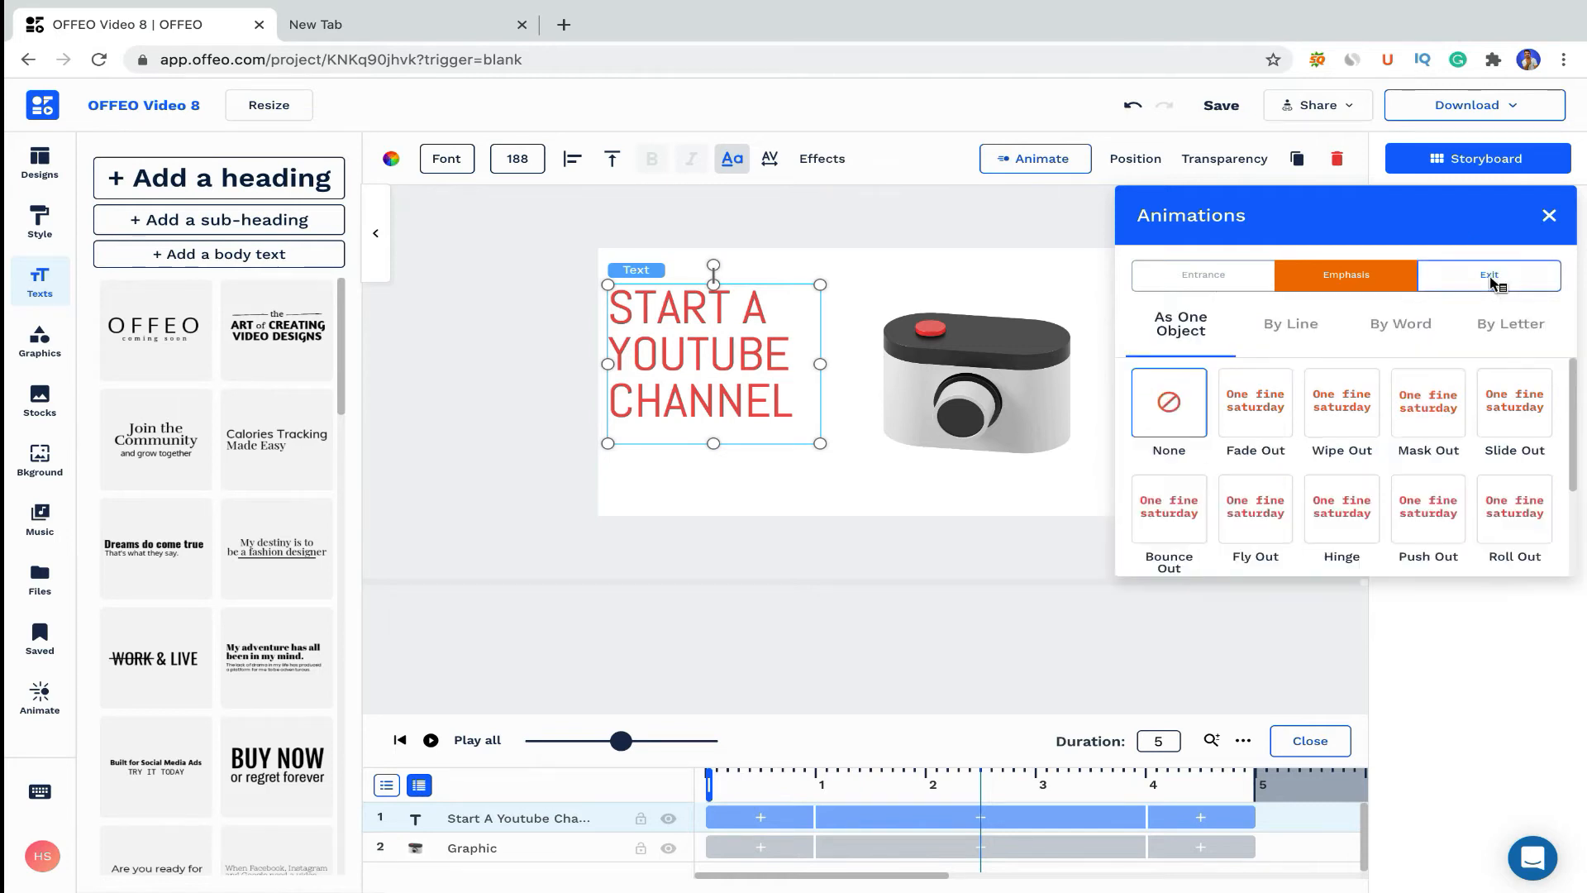
{"action": "left_click", "coordinate": [1196, 279]}
{"action": "left_click", "coordinate": [1305, 341]}
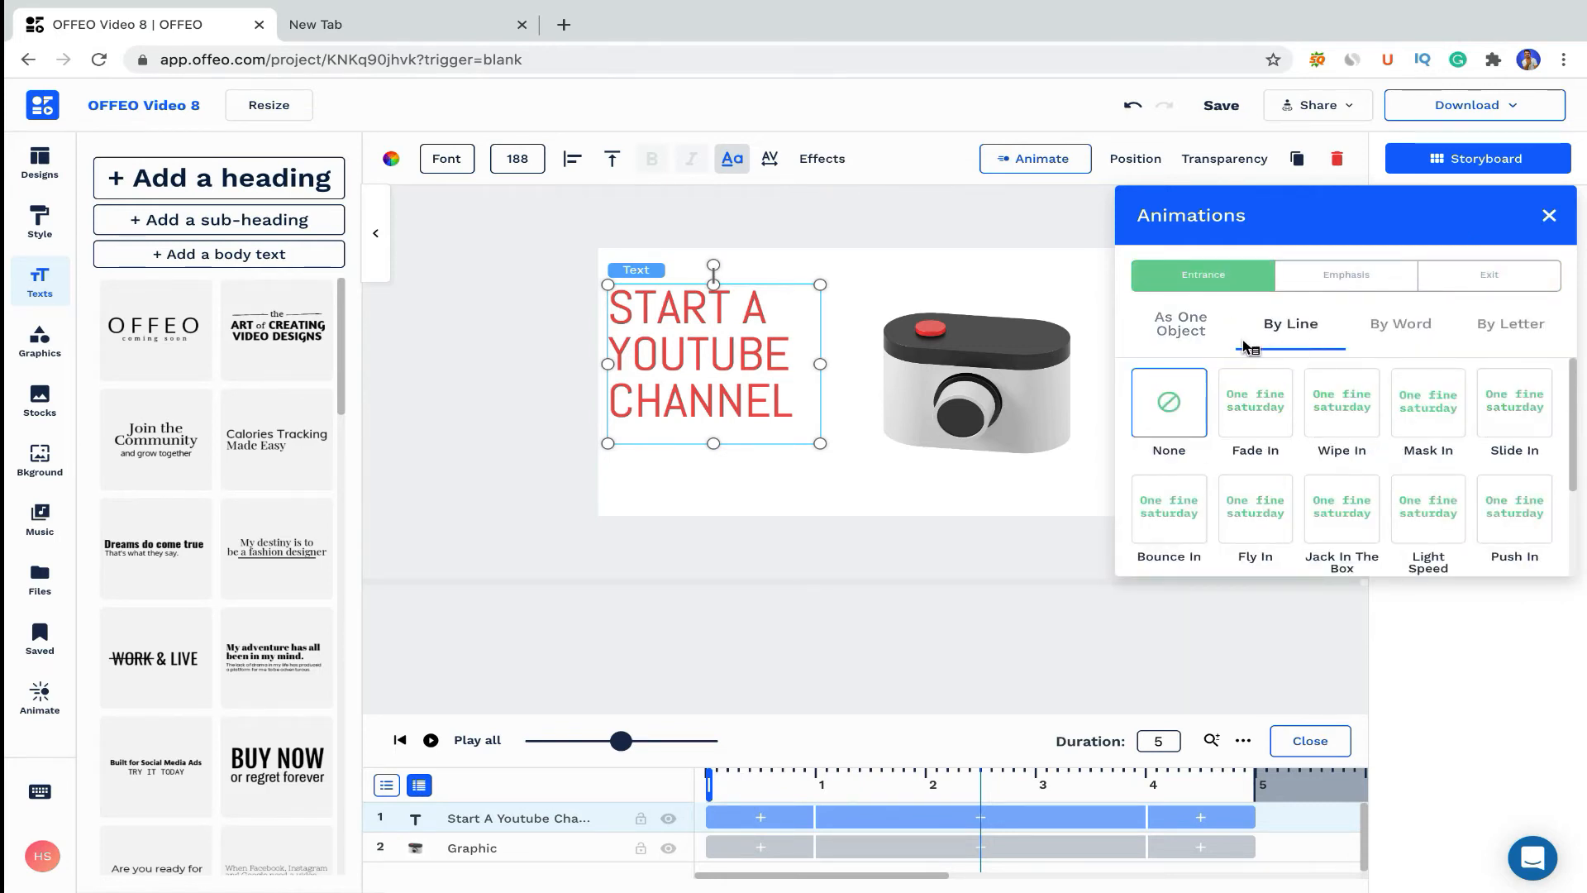
{"action": "left_click", "coordinate": [1349, 420]}
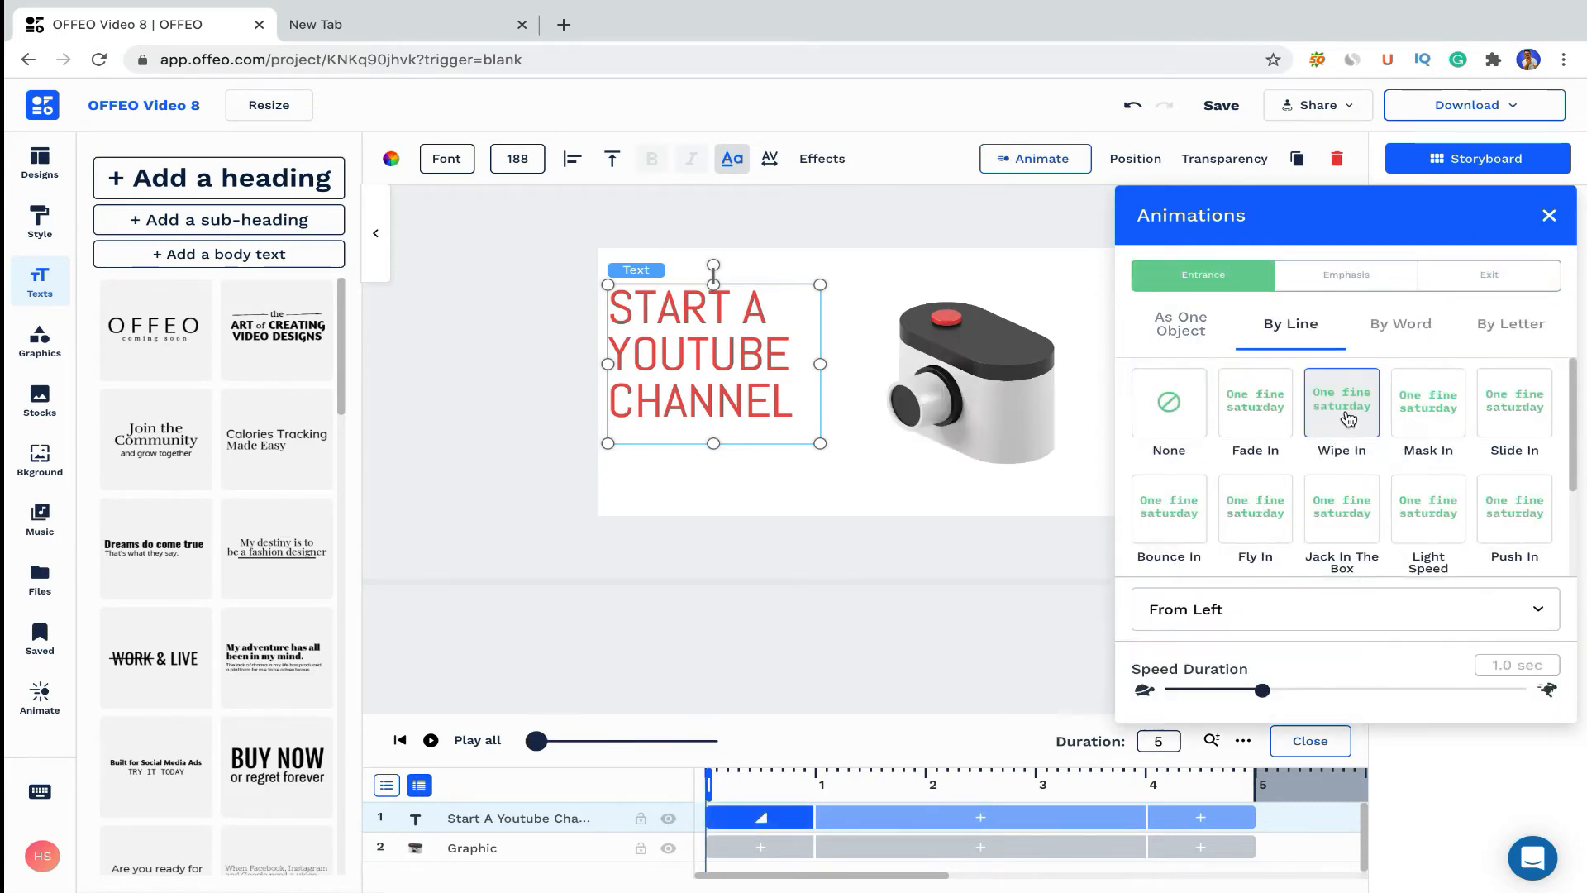
{"action": "left_click", "coordinate": [1219, 622]}
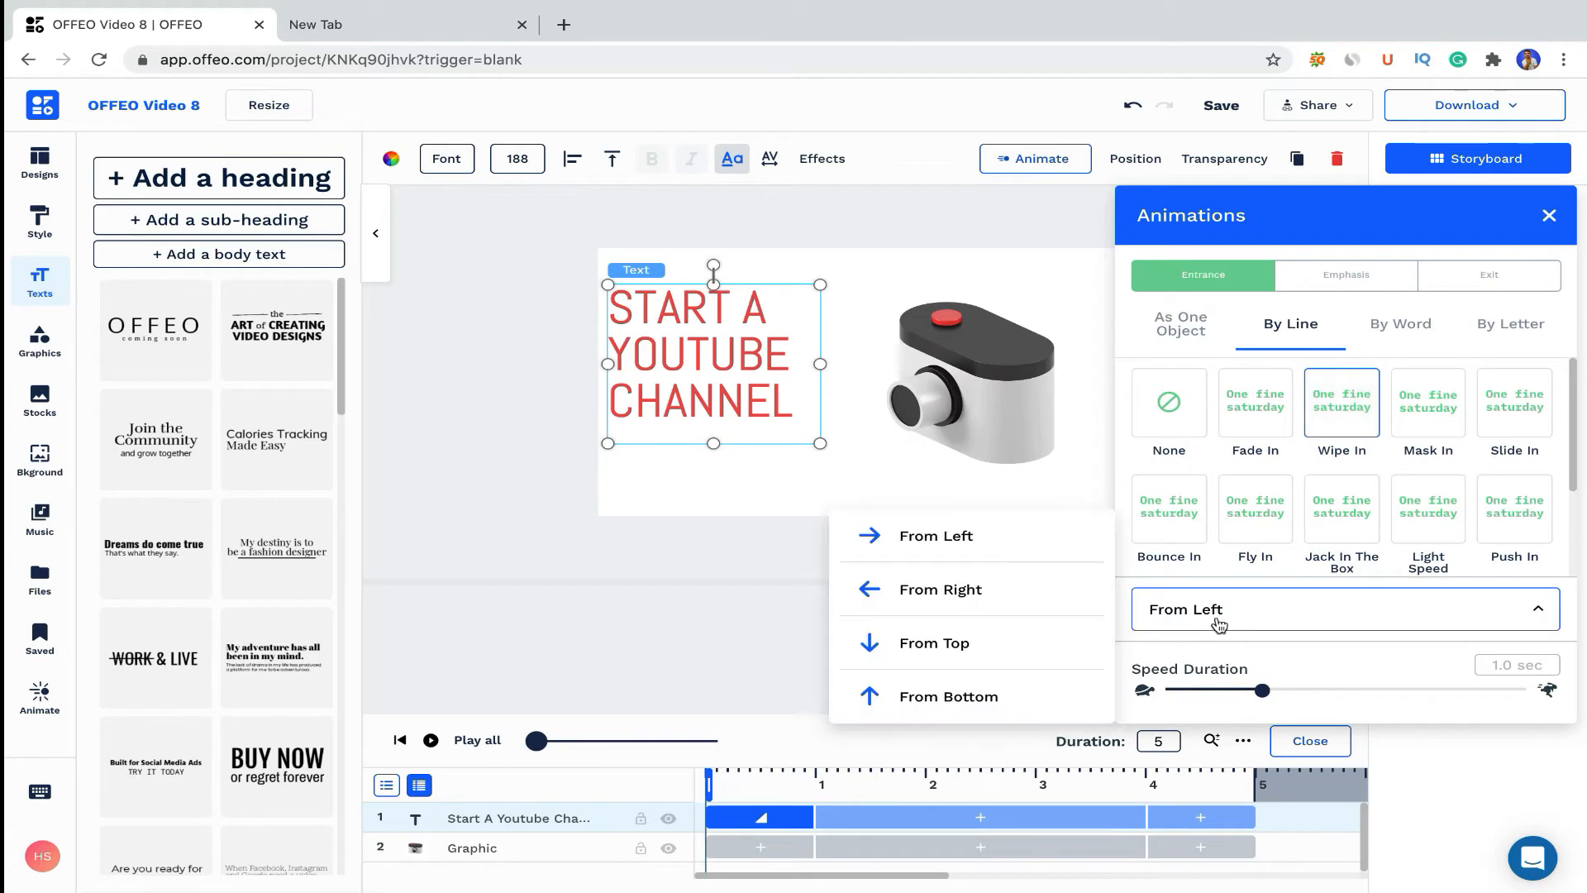
{"action": "left_click", "coordinate": [995, 549]}
{"action": "left_click", "coordinate": [492, 478]}
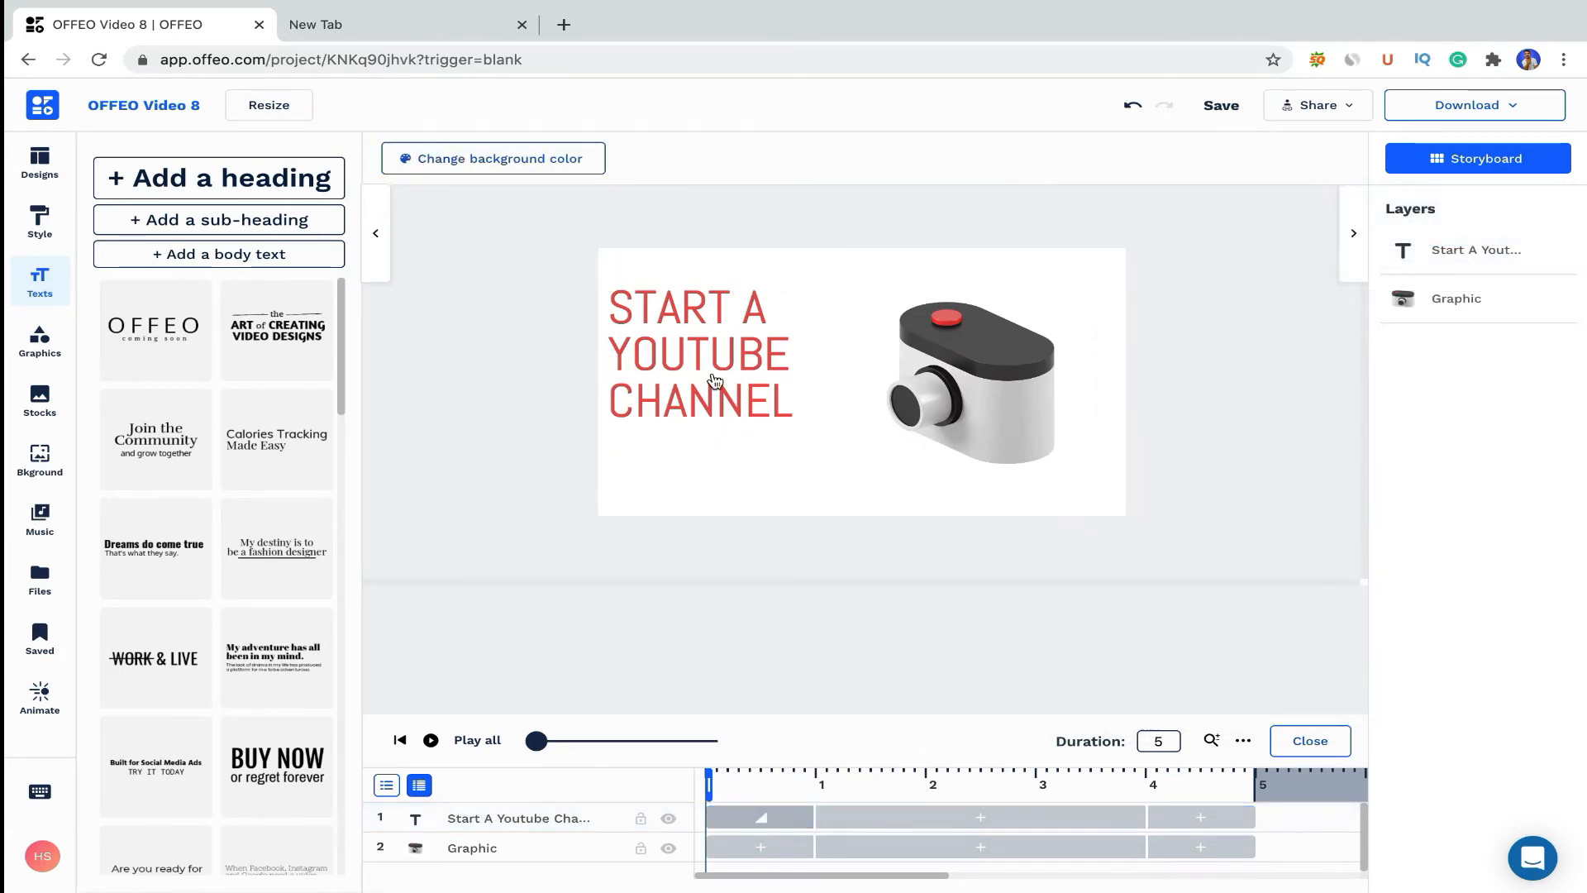
Give the heading a Wipe Out exit animation as one object, going to the right.
{"action": "left_click", "coordinate": [674, 357]}
{"action": "left_click", "coordinate": [1038, 158]}
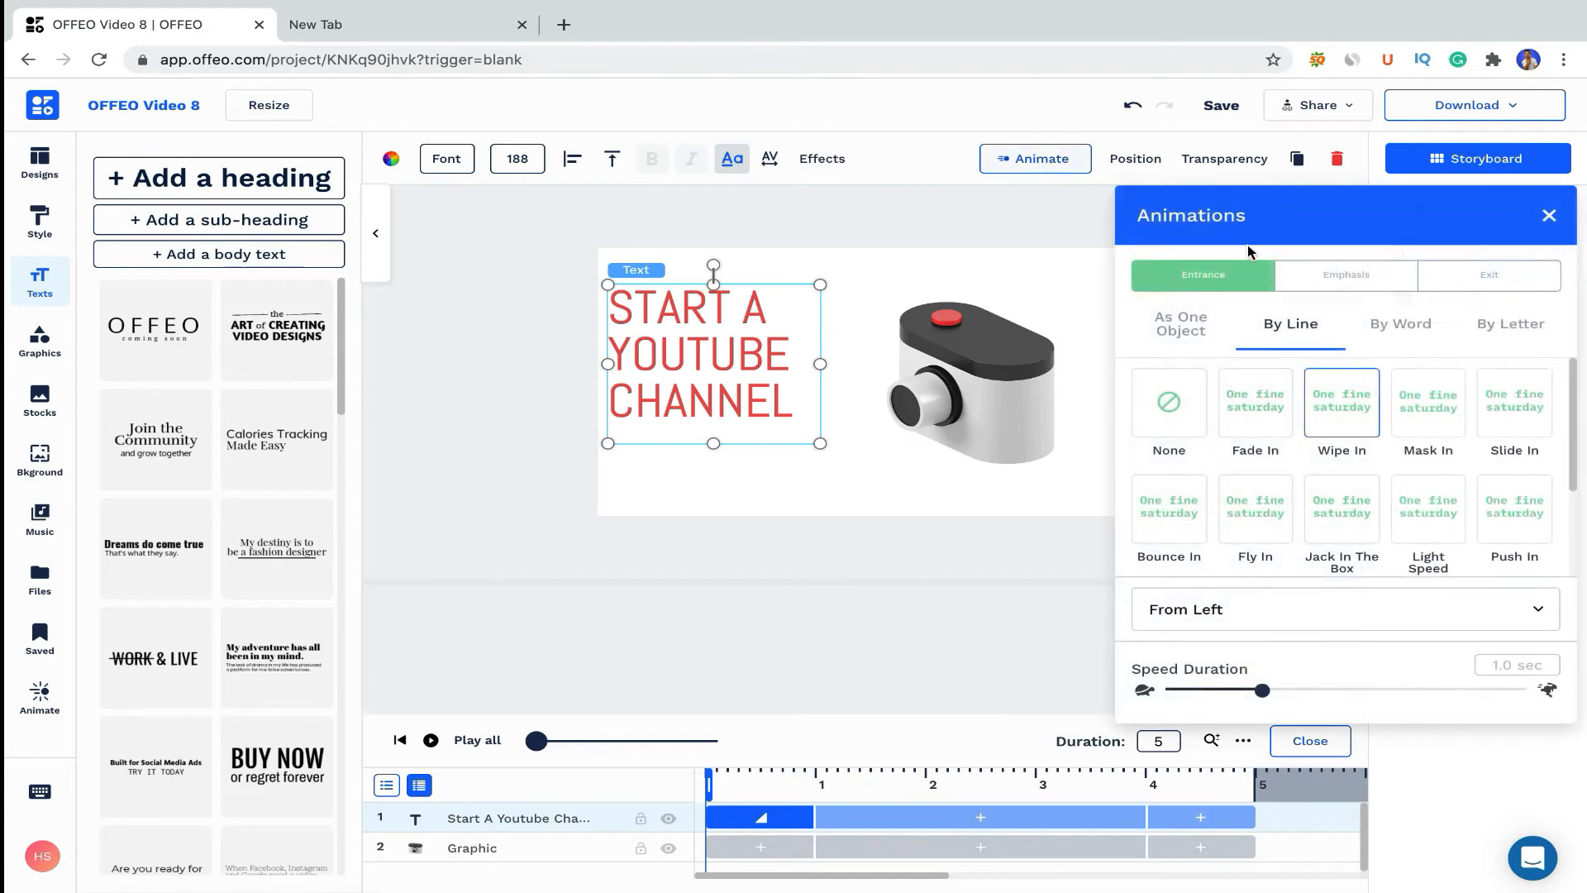
{"action": "left_click", "coordinate": [1484, 283]}
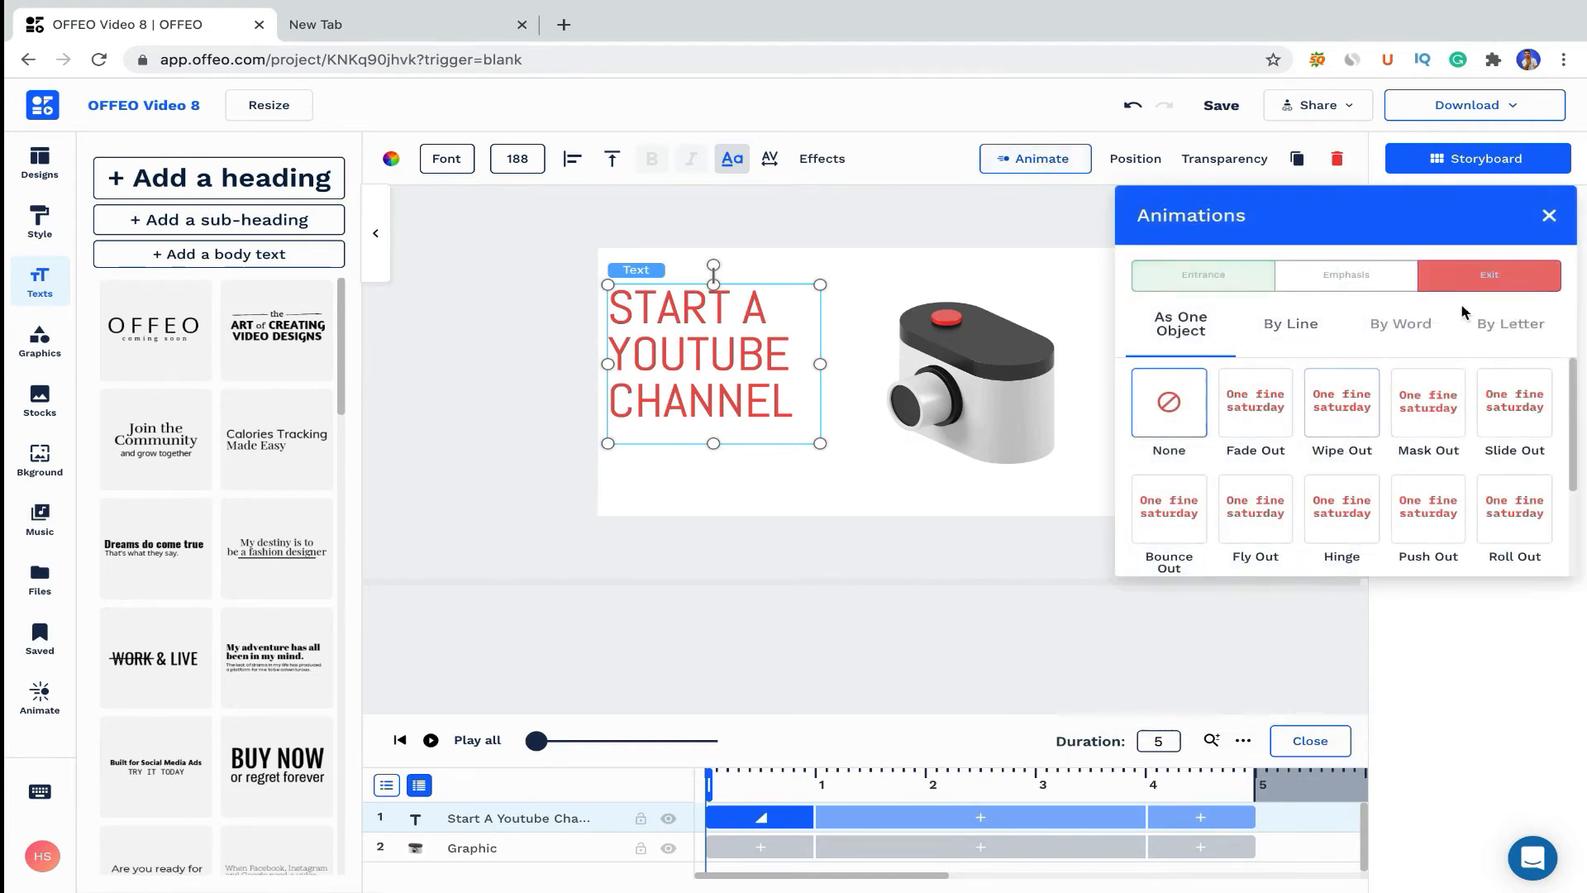
{"action": "left_click", "coordinate": [1342, 405]}
{"action": "left_click", "coordinate": [1232, 606]}
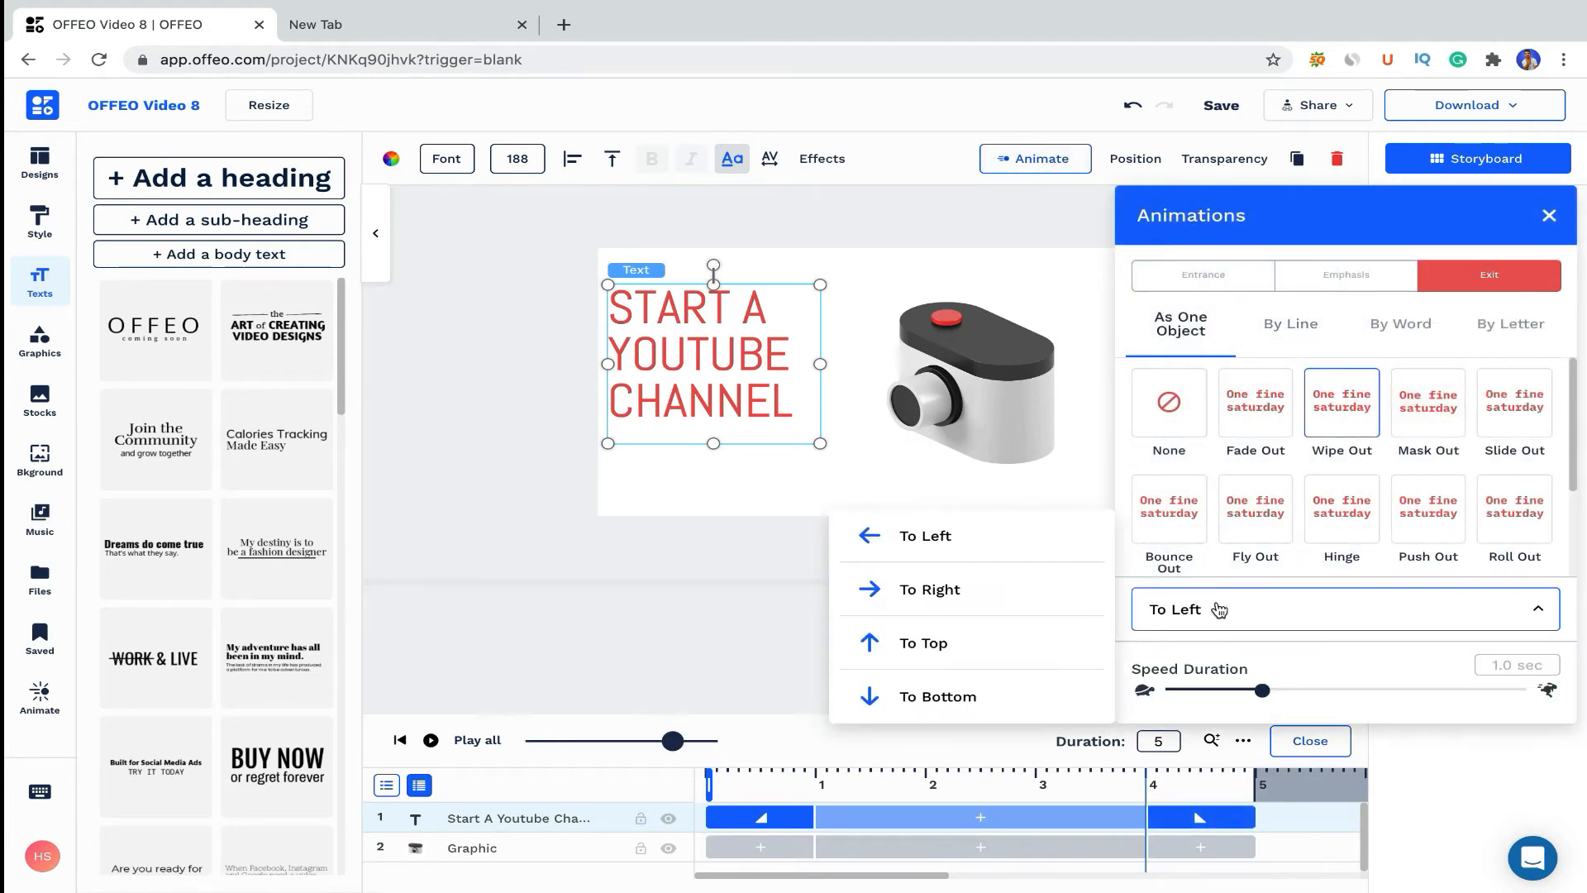
{"action": "left_click", "coordinate": [959, 589]}
{"action": "left_click", "coordinate": [533, 577]}
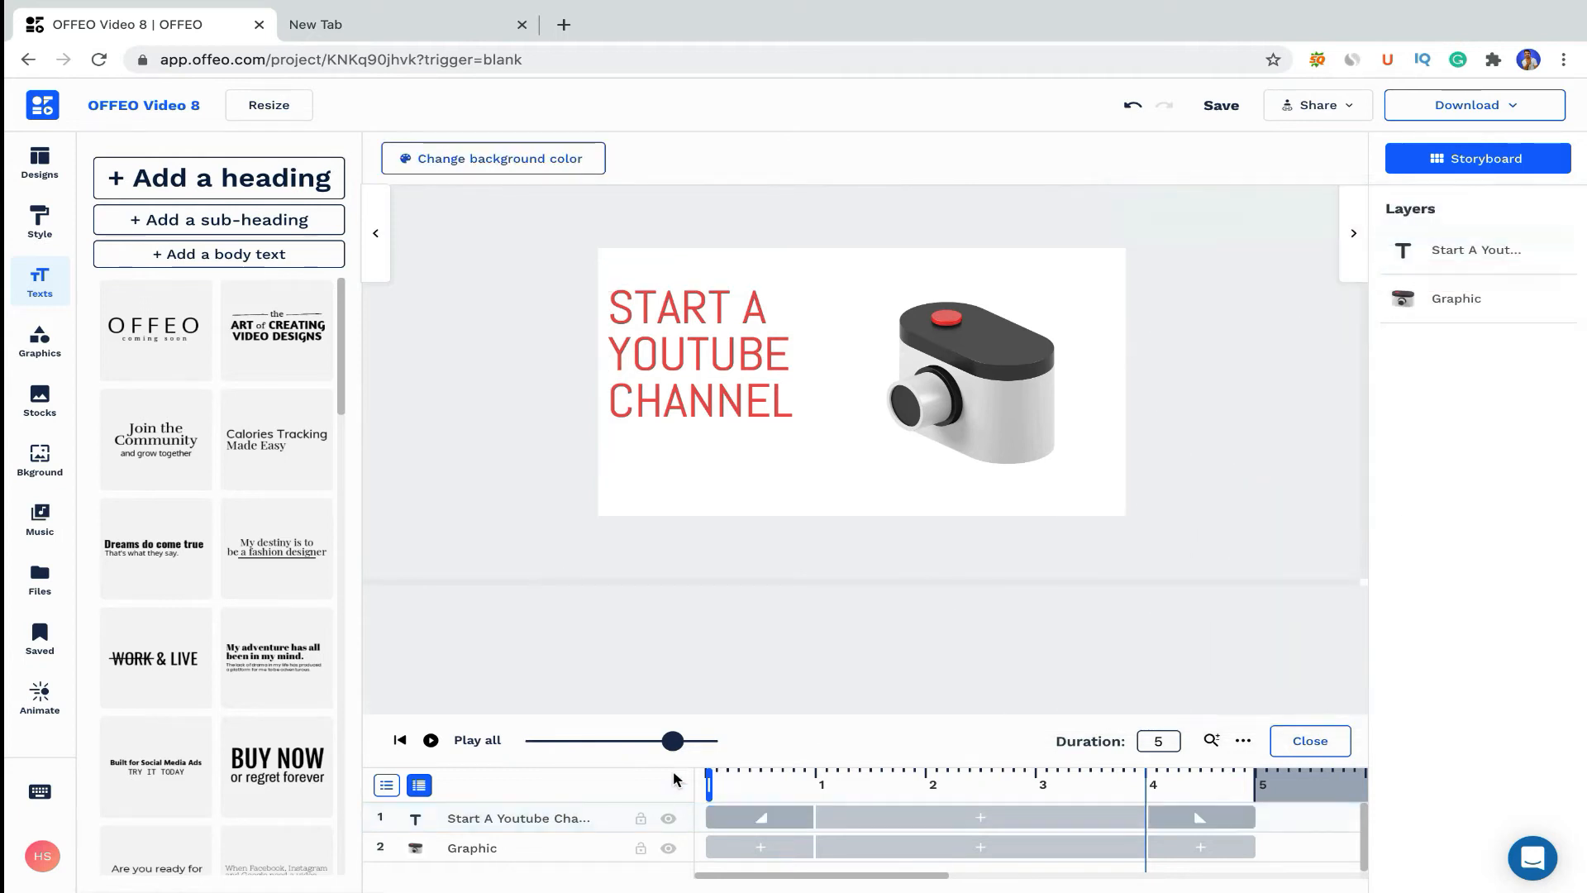
Preview the second scene and set its duration to 2.5 seconds.
{"action": "left_click", "coordinate": [431, 740]}
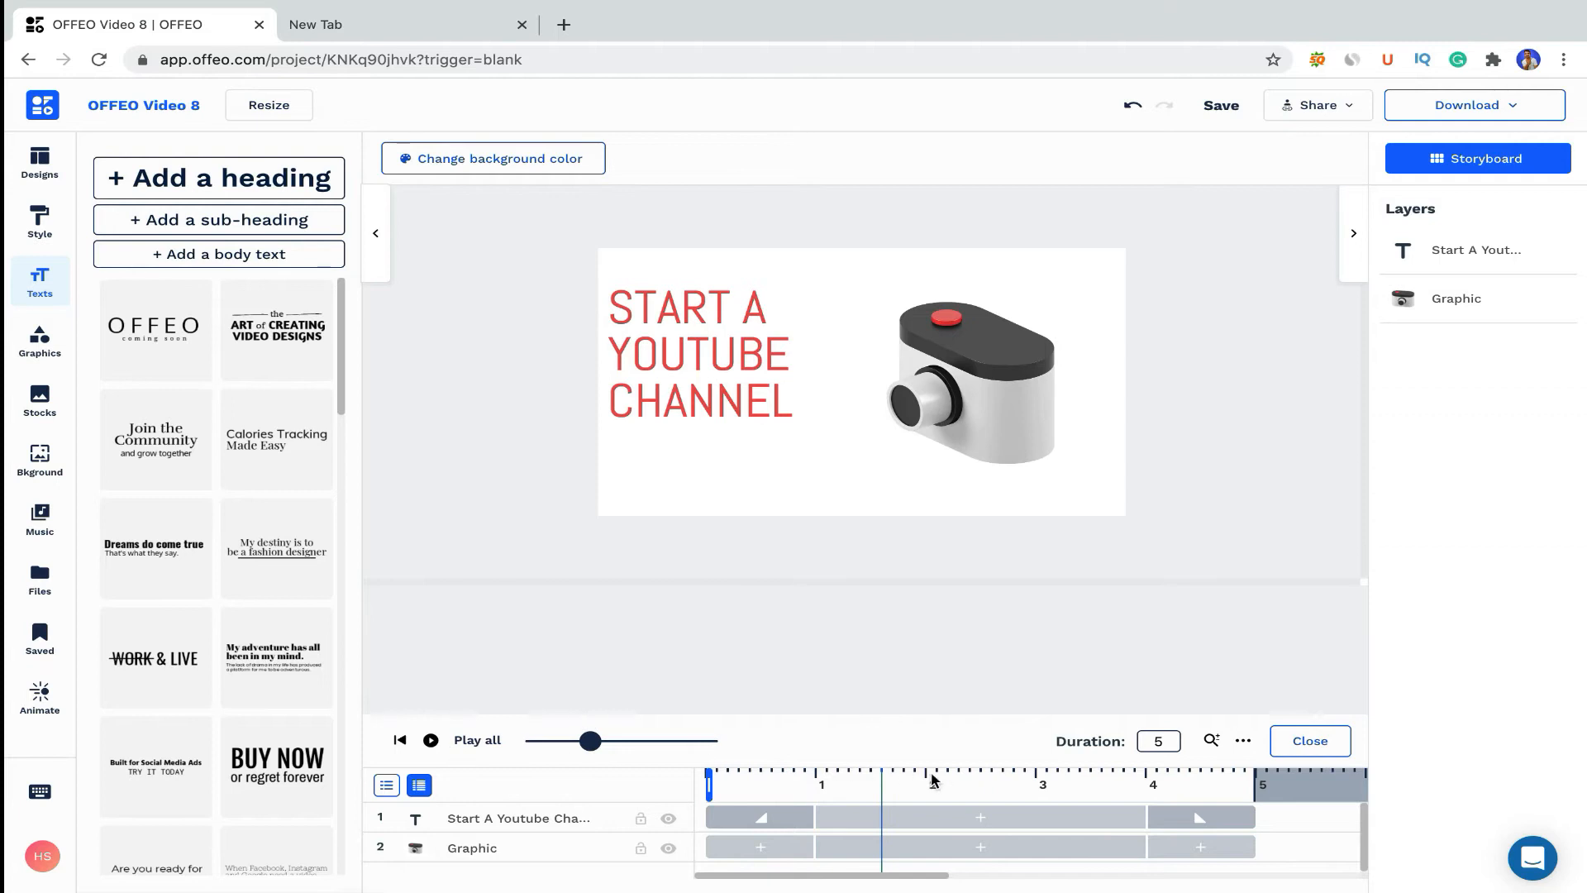
{"action": "left_click", "coordinate": [1156, 743]}
{"action": "type", "text": "2.5"}
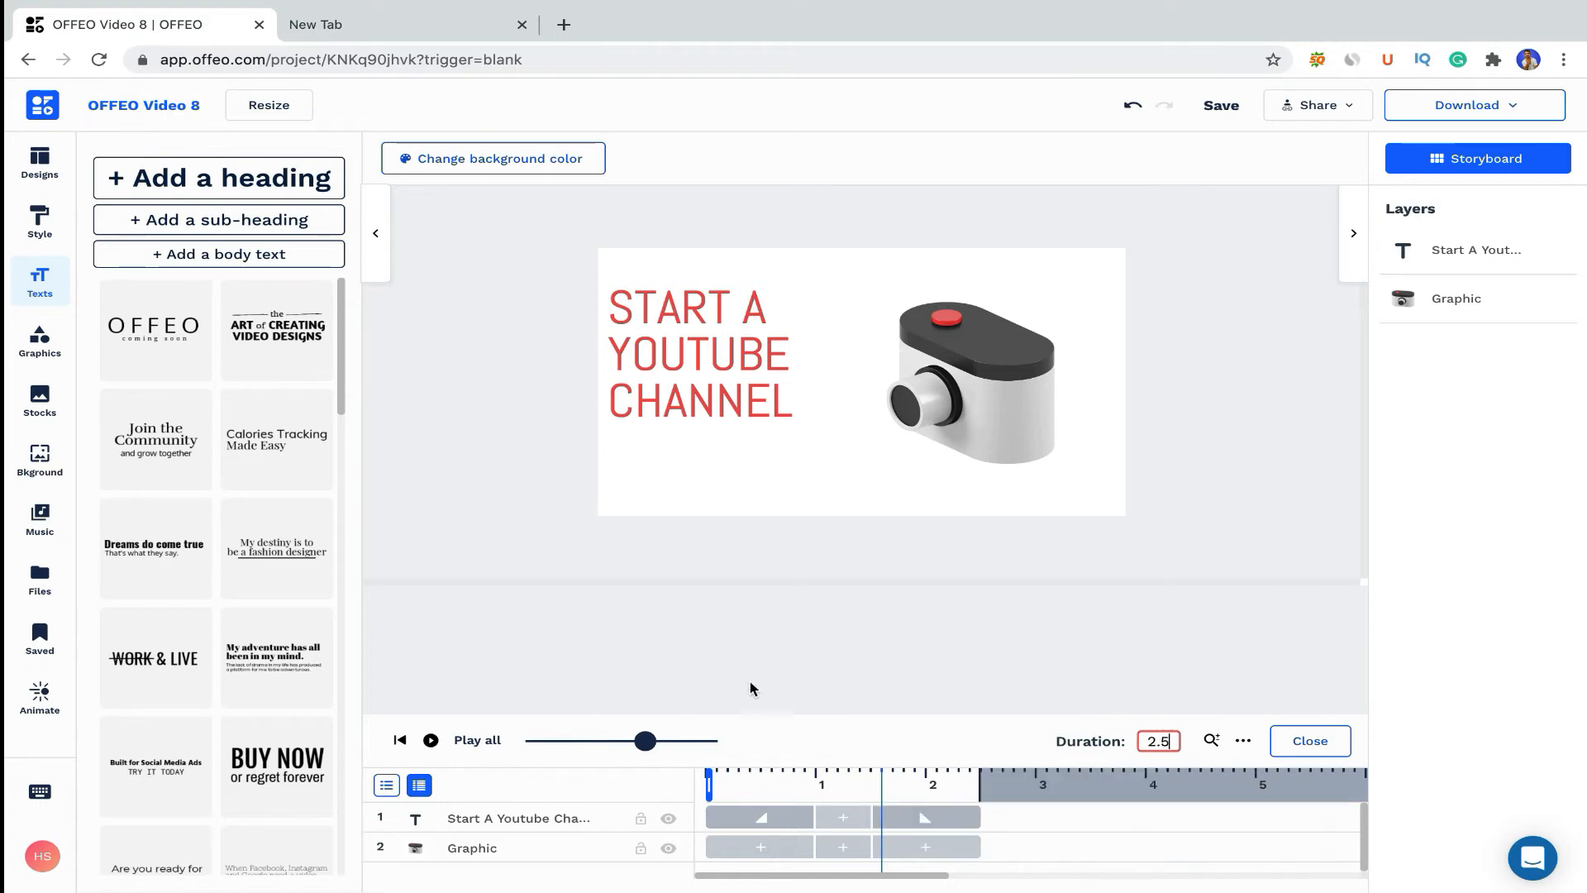
Enlarge the heading until its box nearly reaches the camera, and rewind the scene to its start.
{"action": "left_click", "coordinate": [732, 381]}
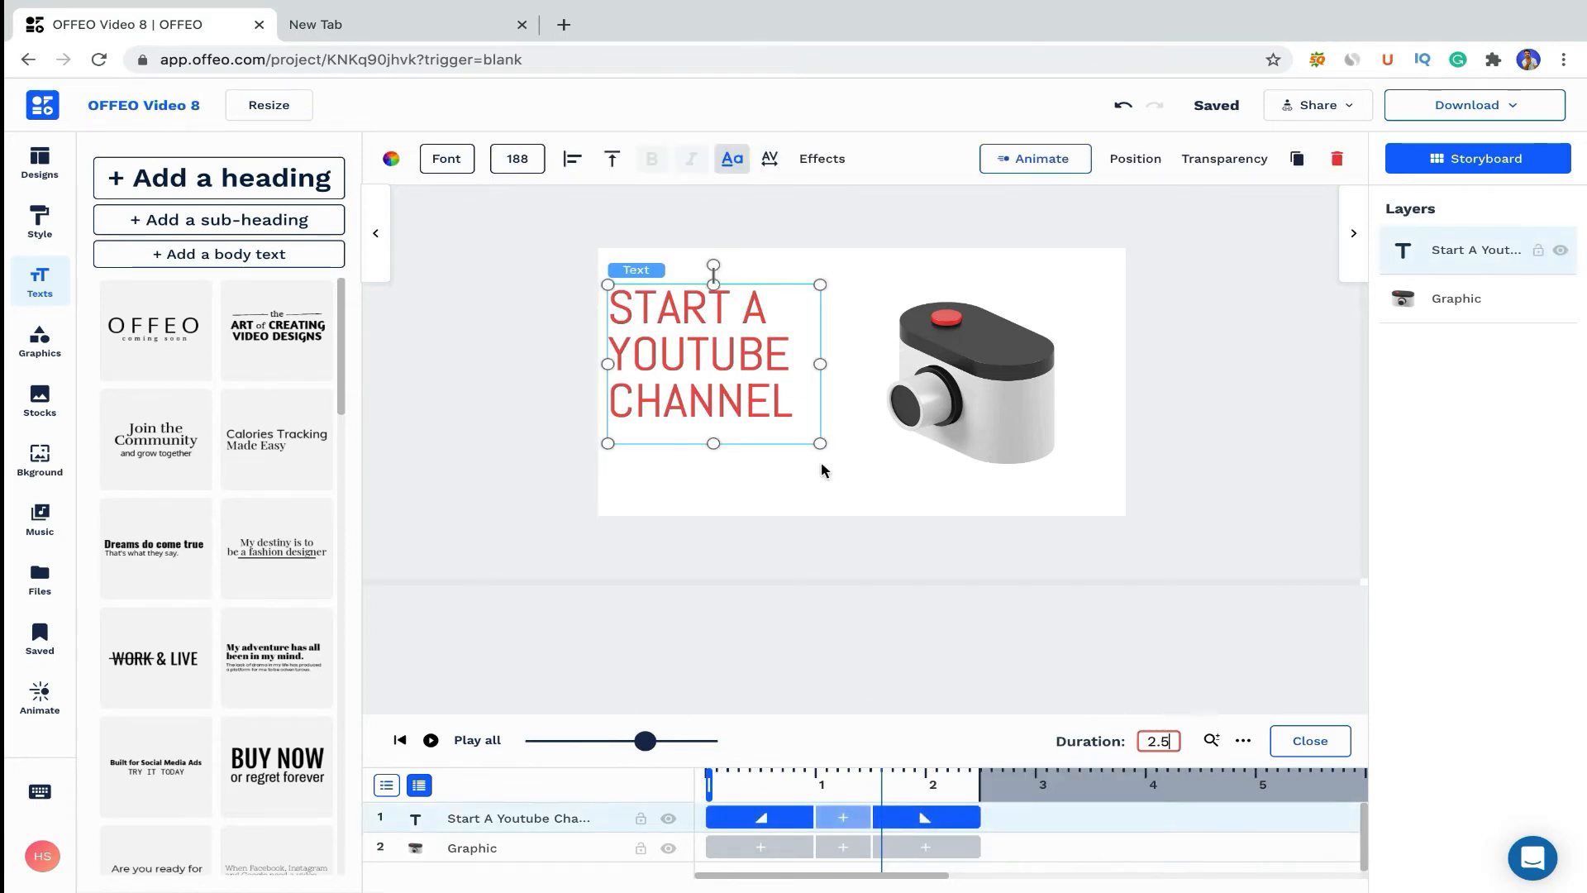
{"action": "left_click_drag", "start_coordinate": [820, 443], "coordinate": [862, 475]}
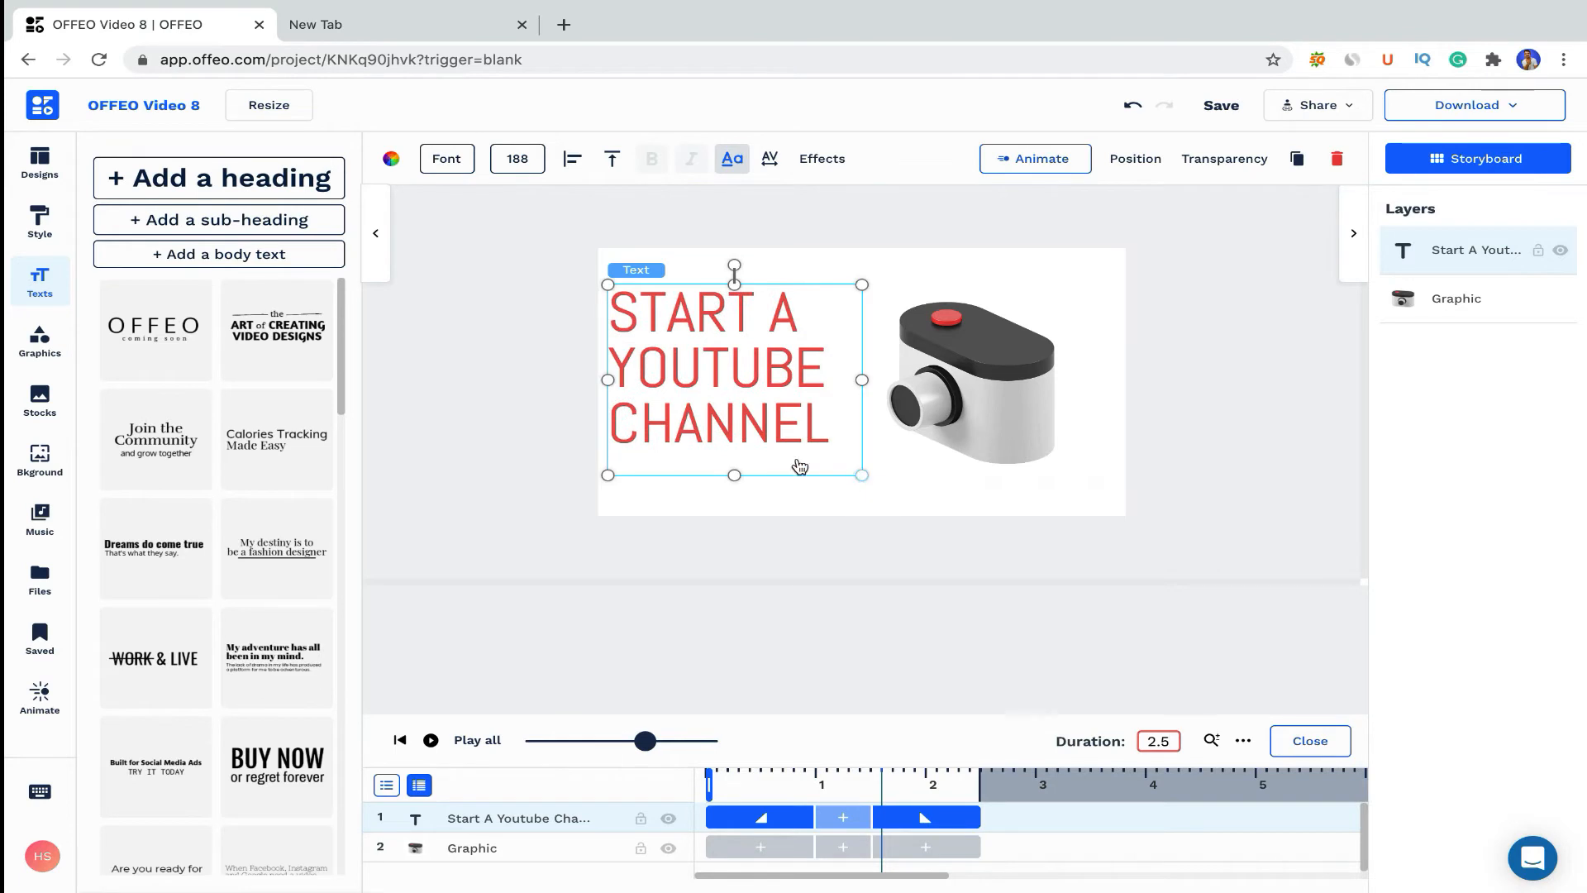
{"action": "left_click_drag", "start_coordinate": [647, 741], "coordinate": [473, 736]}
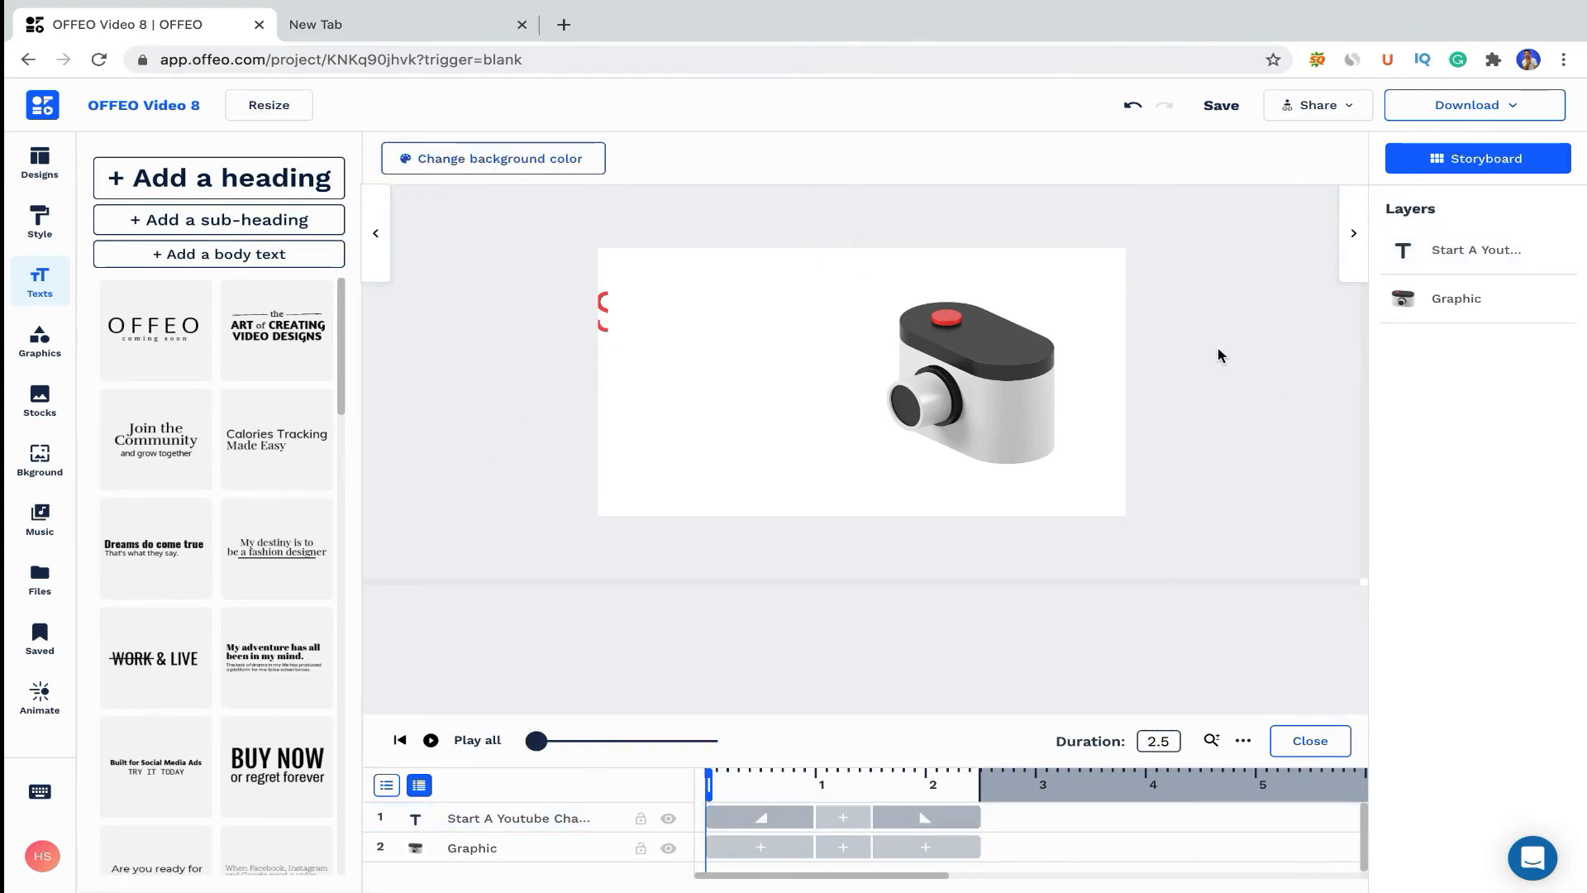
Reopen the first scene for editing from the storyboard and dismiss the animation tip.
{"action": "left_click", "coordinate": [1455, 161]}
{"action": "mouse_move", "coordinate": [220, 371]}
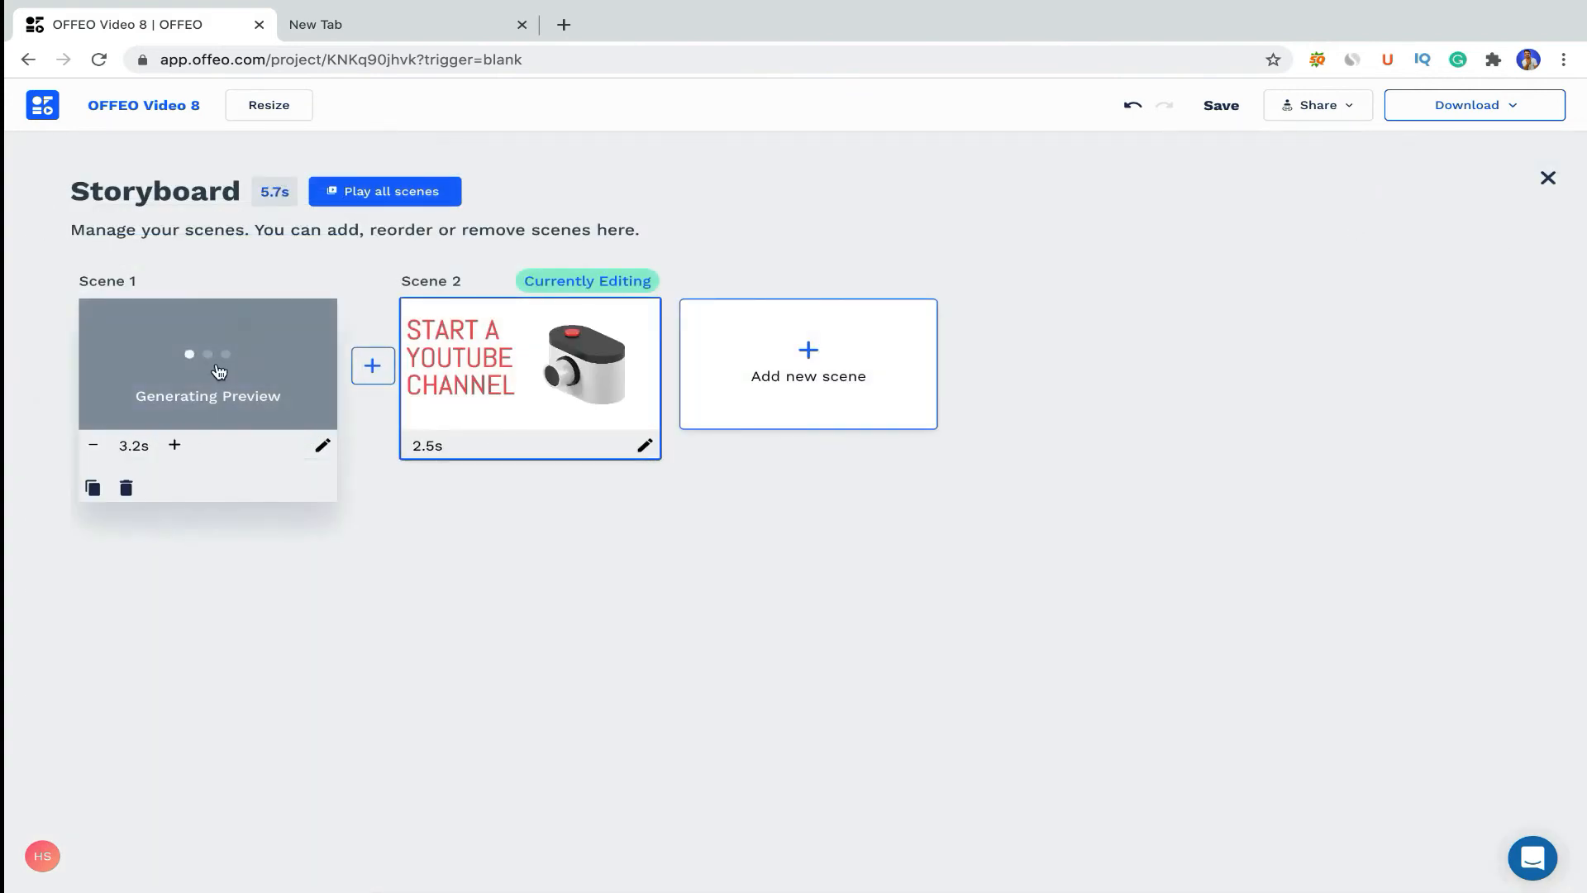
{"action": "left_click", "coordinate": [219, 371]}
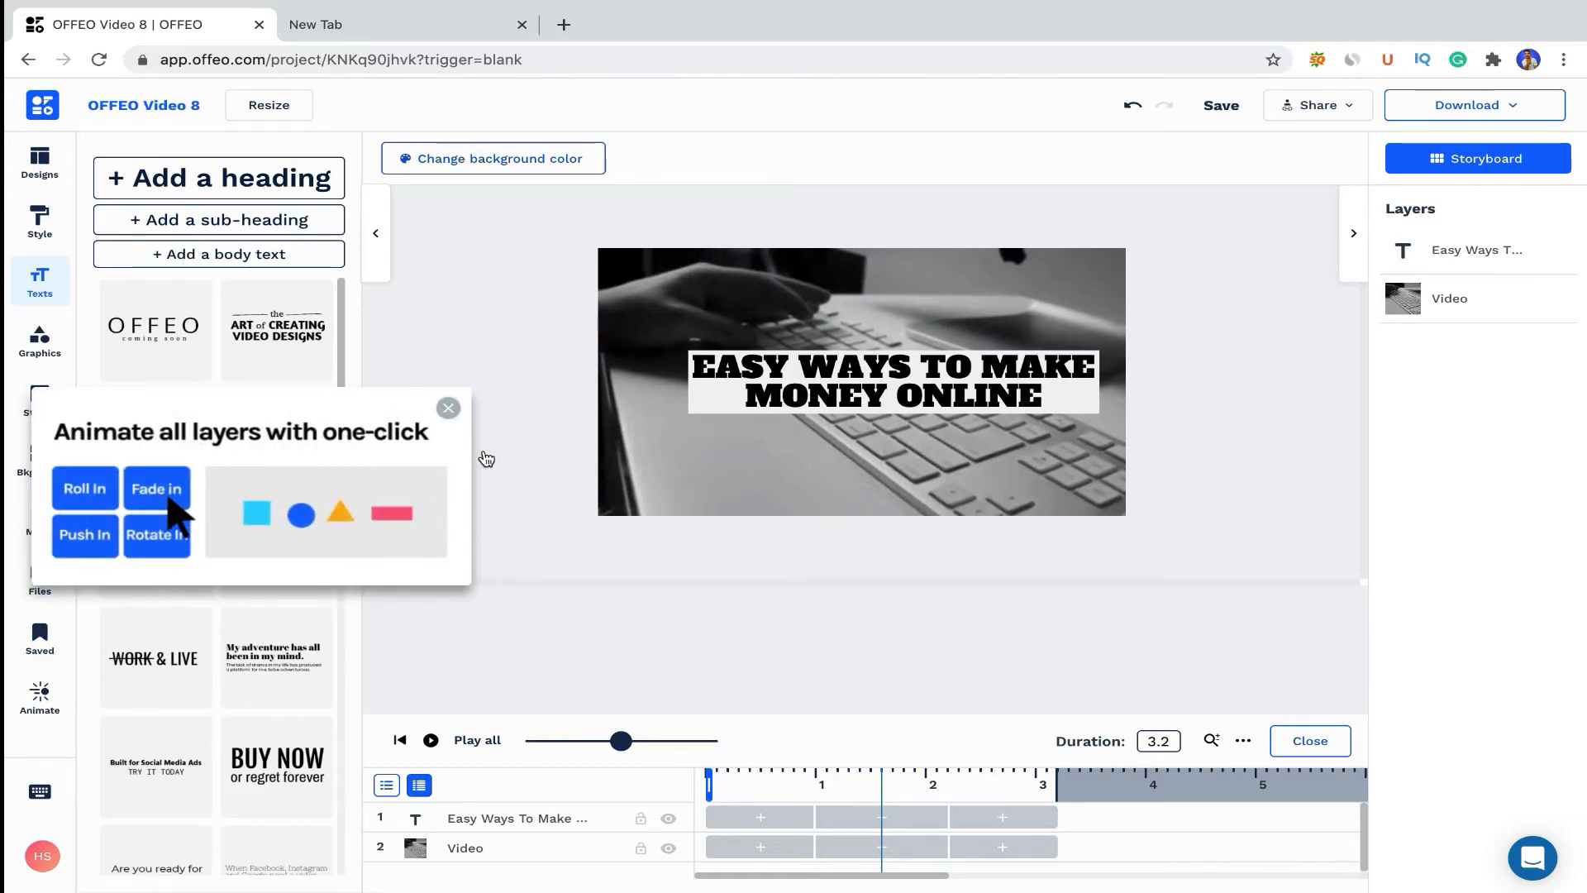
{"action": "left_click", "coordinate": [447, 411]}
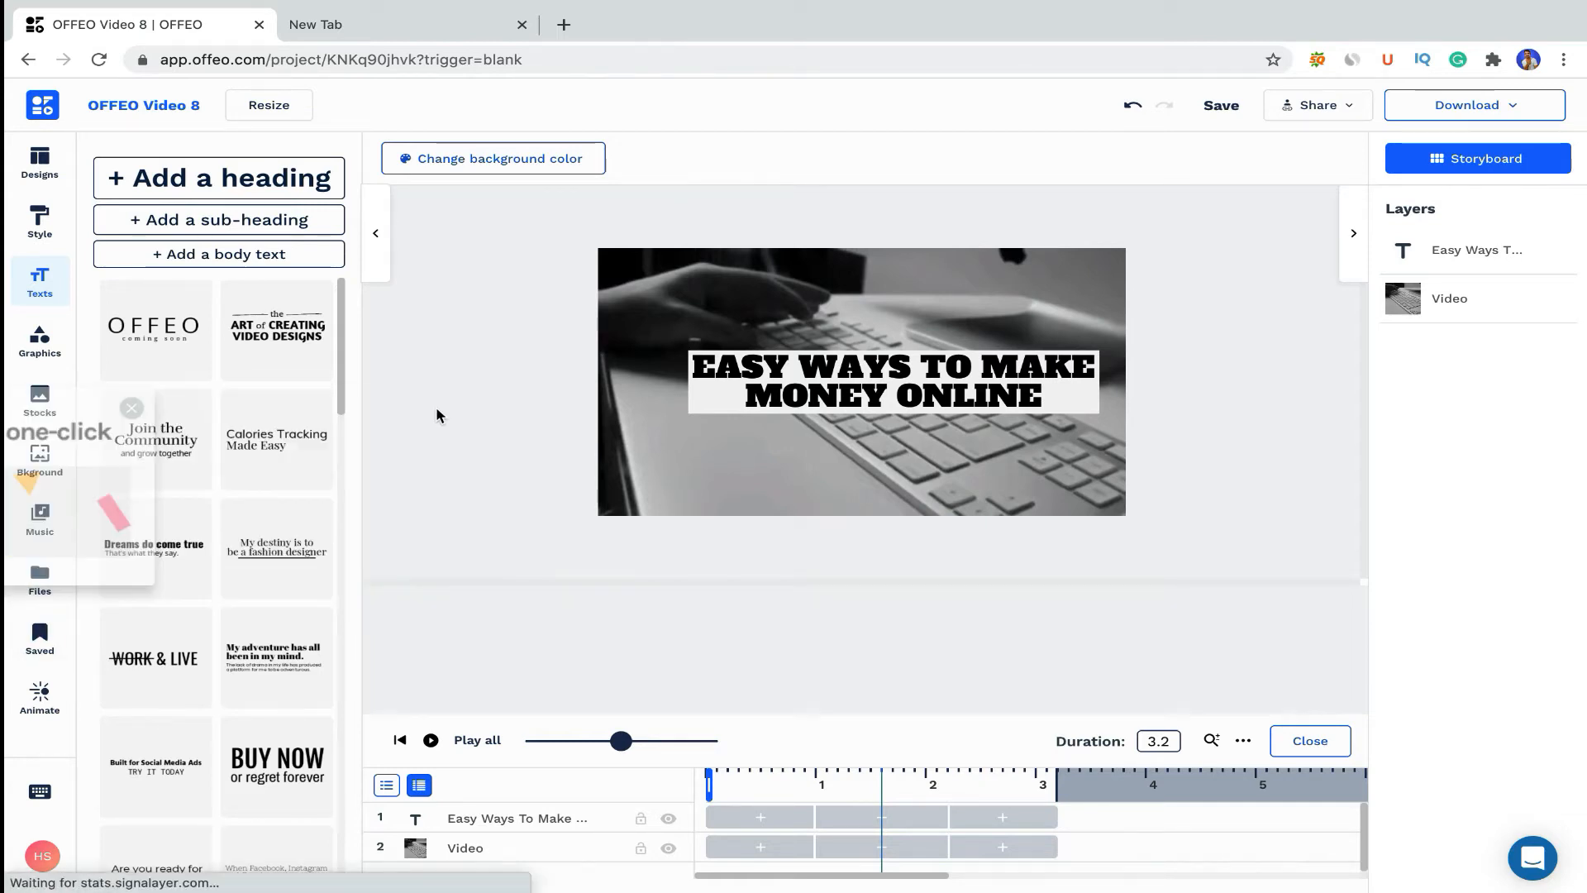
Browse the music library's mood categories and choose the Happy category.
{"action": "left_click", "coordinate": [33, 512]}
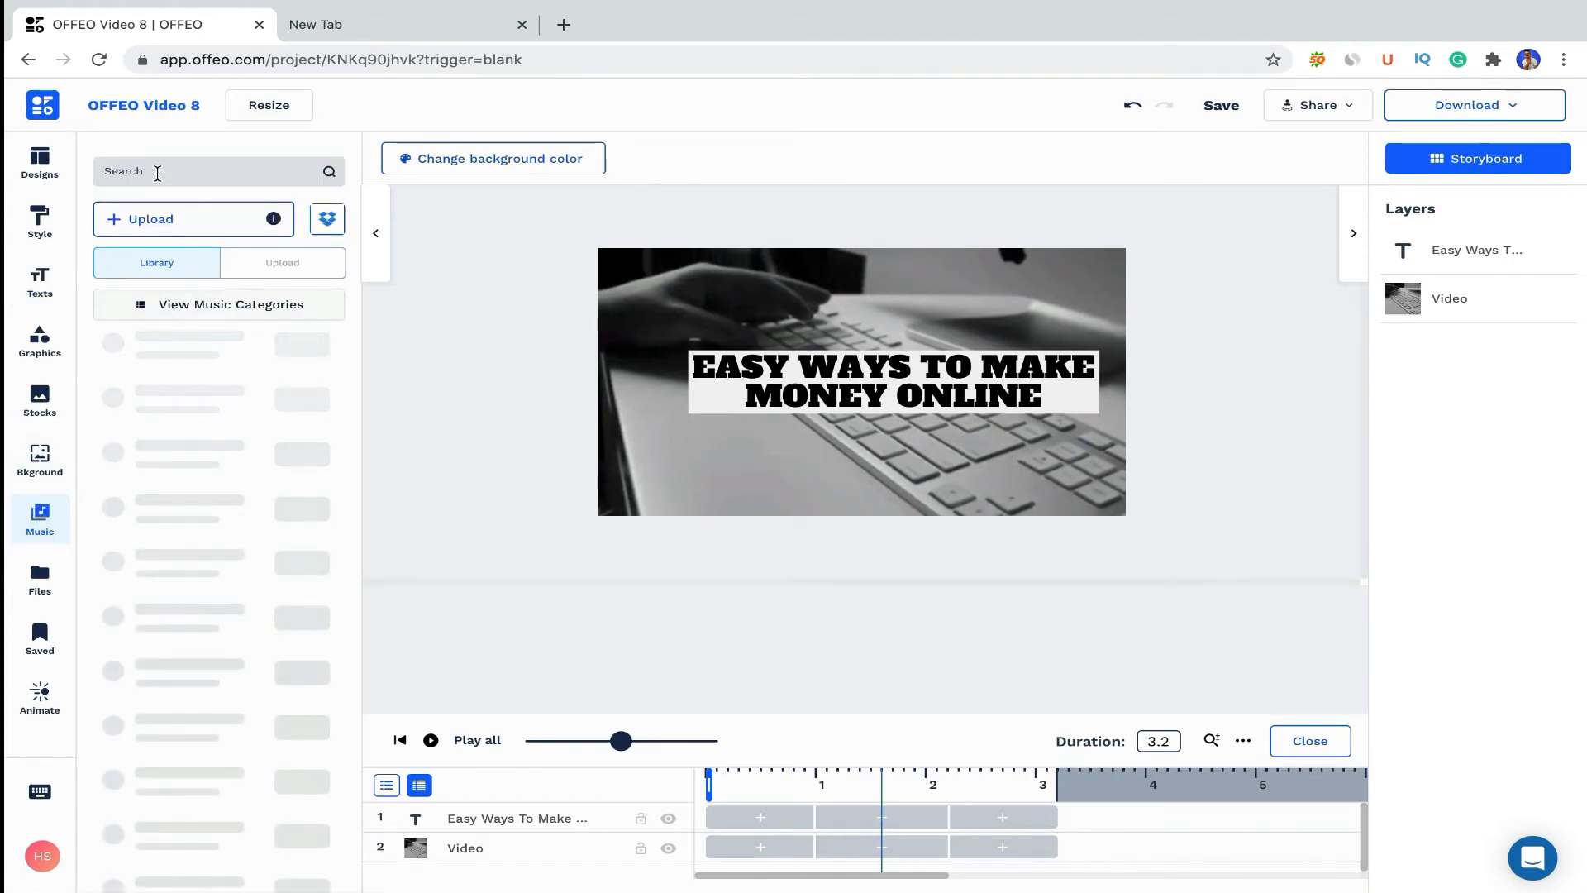
{"action": "left_click", "coordinate": [199, 304]}
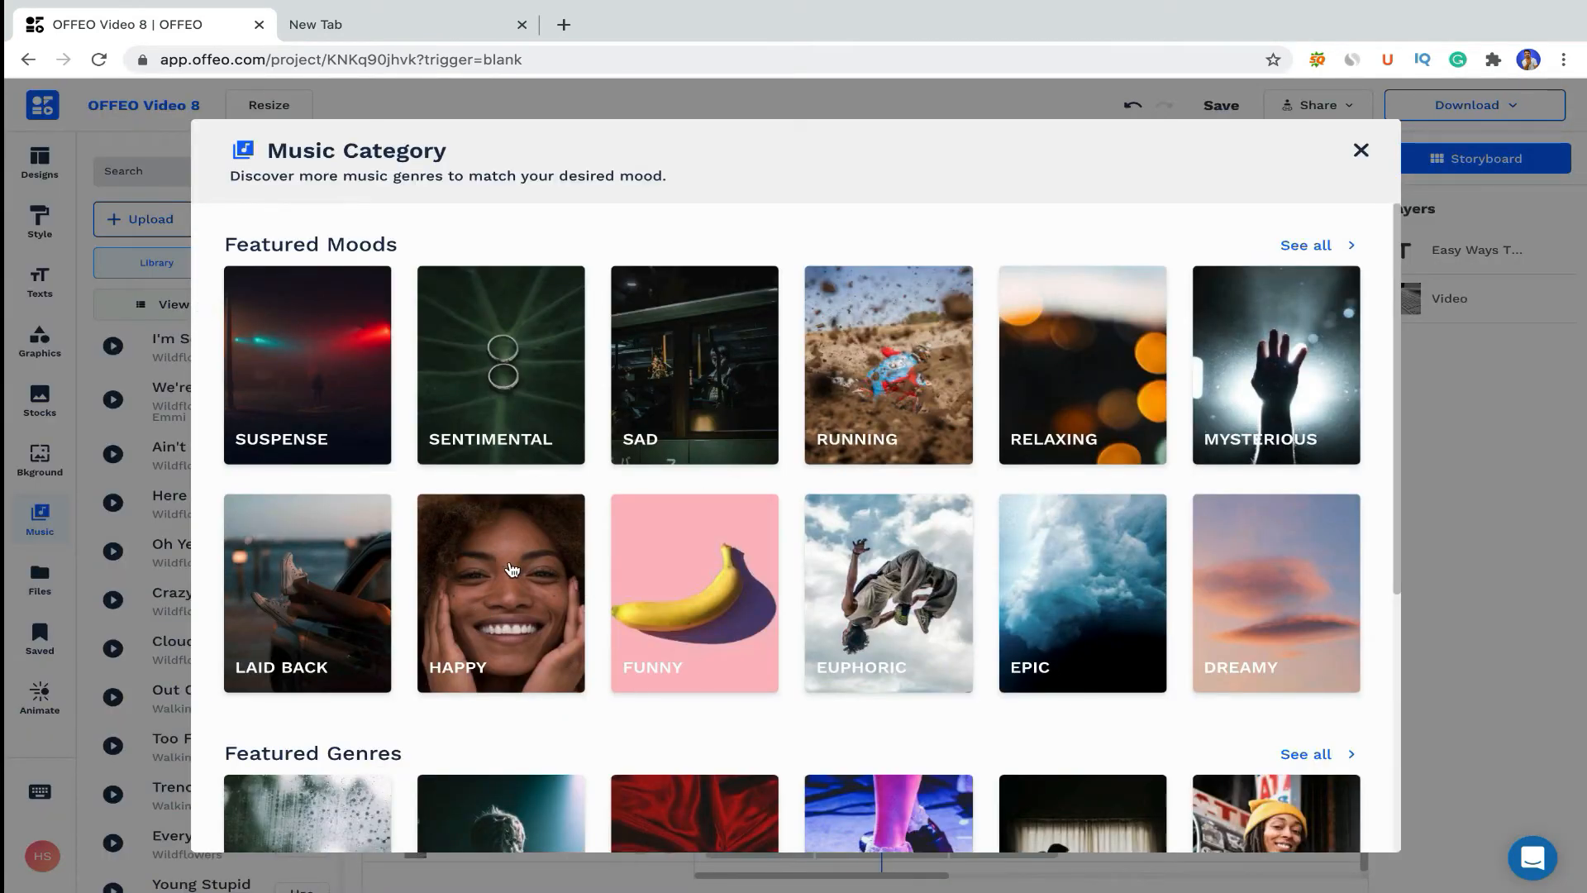
{"action": "scroll", "coordinate": [499, 601], "scroll_direction": "down", "scroll_amount": 5}
{"action": "scroll", "coordinate": [496, 603], "scroll_direction": "up", "scroll_amount": 5}
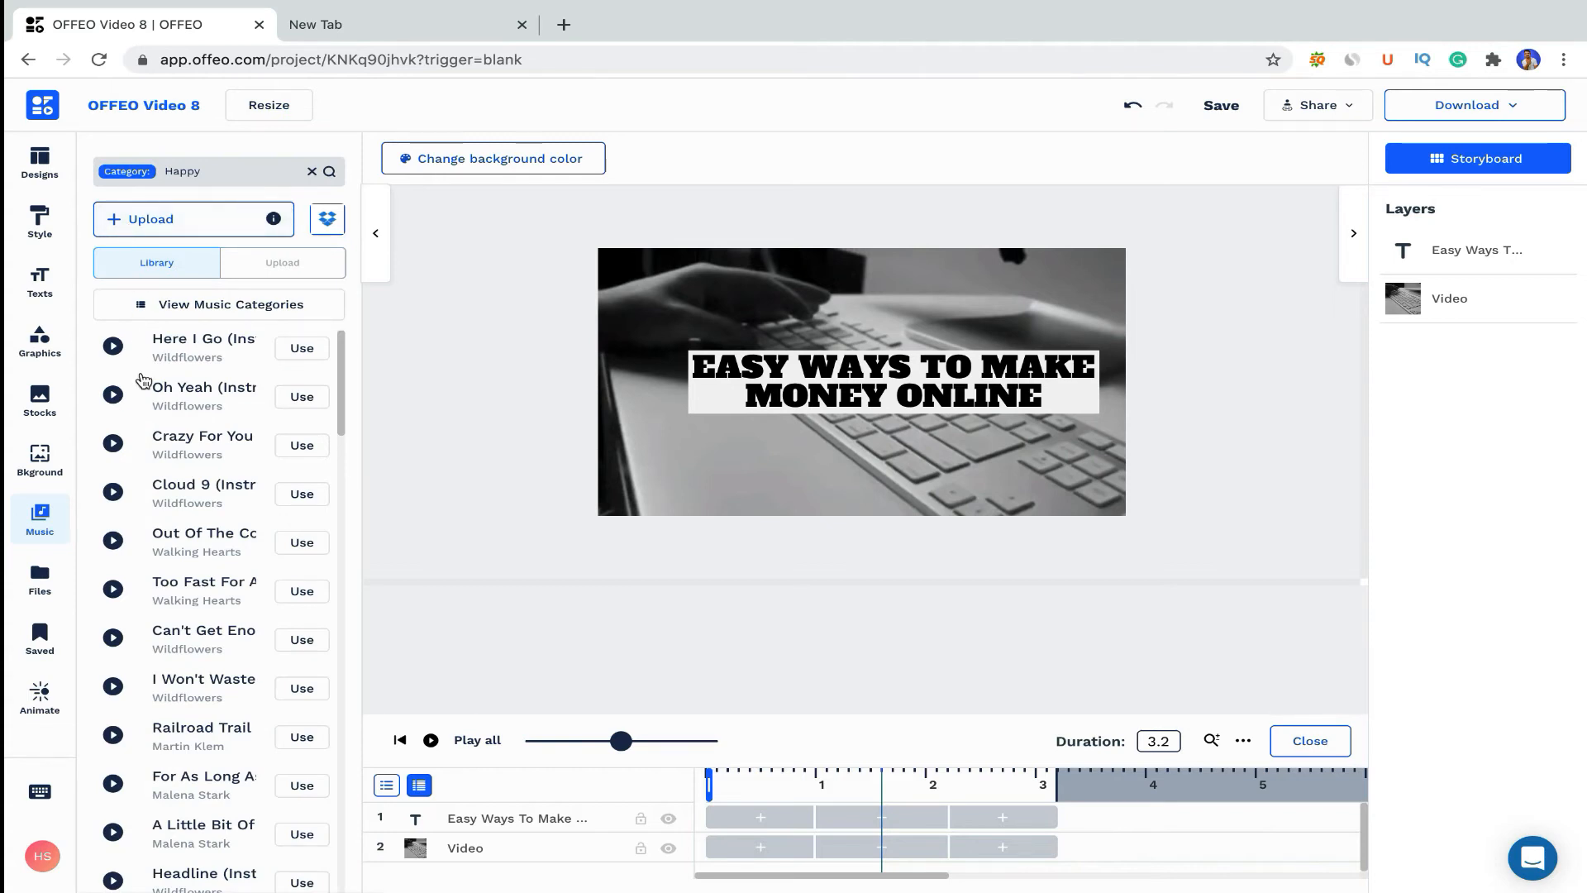
Preview Here I Go and Crazy For You, and use Crazy For You as the project's music track.
{"action": "left_click", "coordinate": [113, 347]}
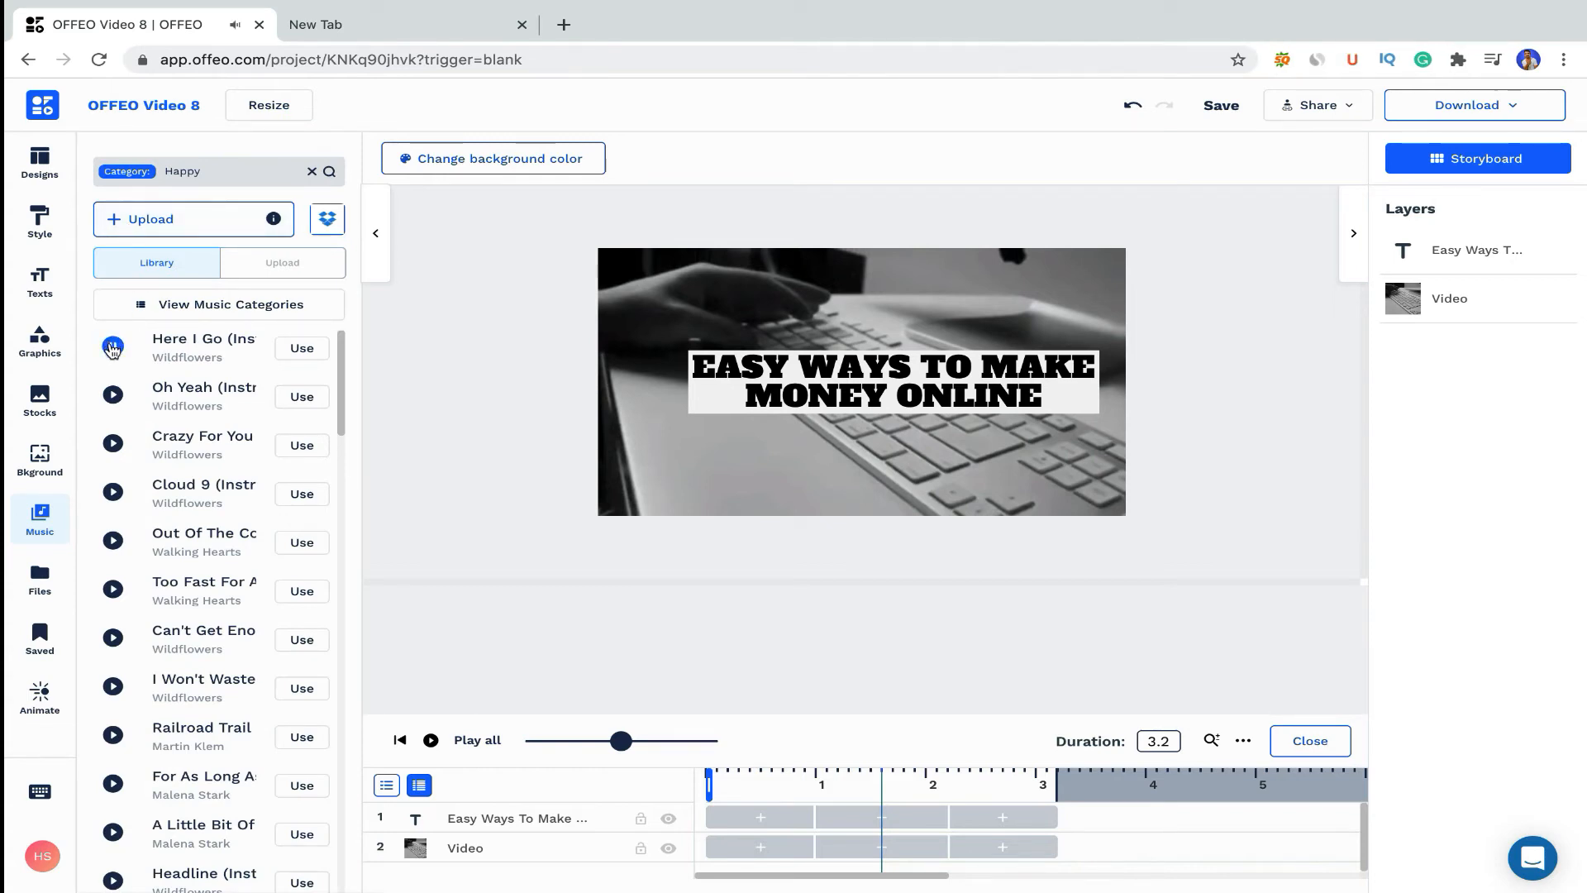
{"action": "left_click", "coordinate": [115, 444]}
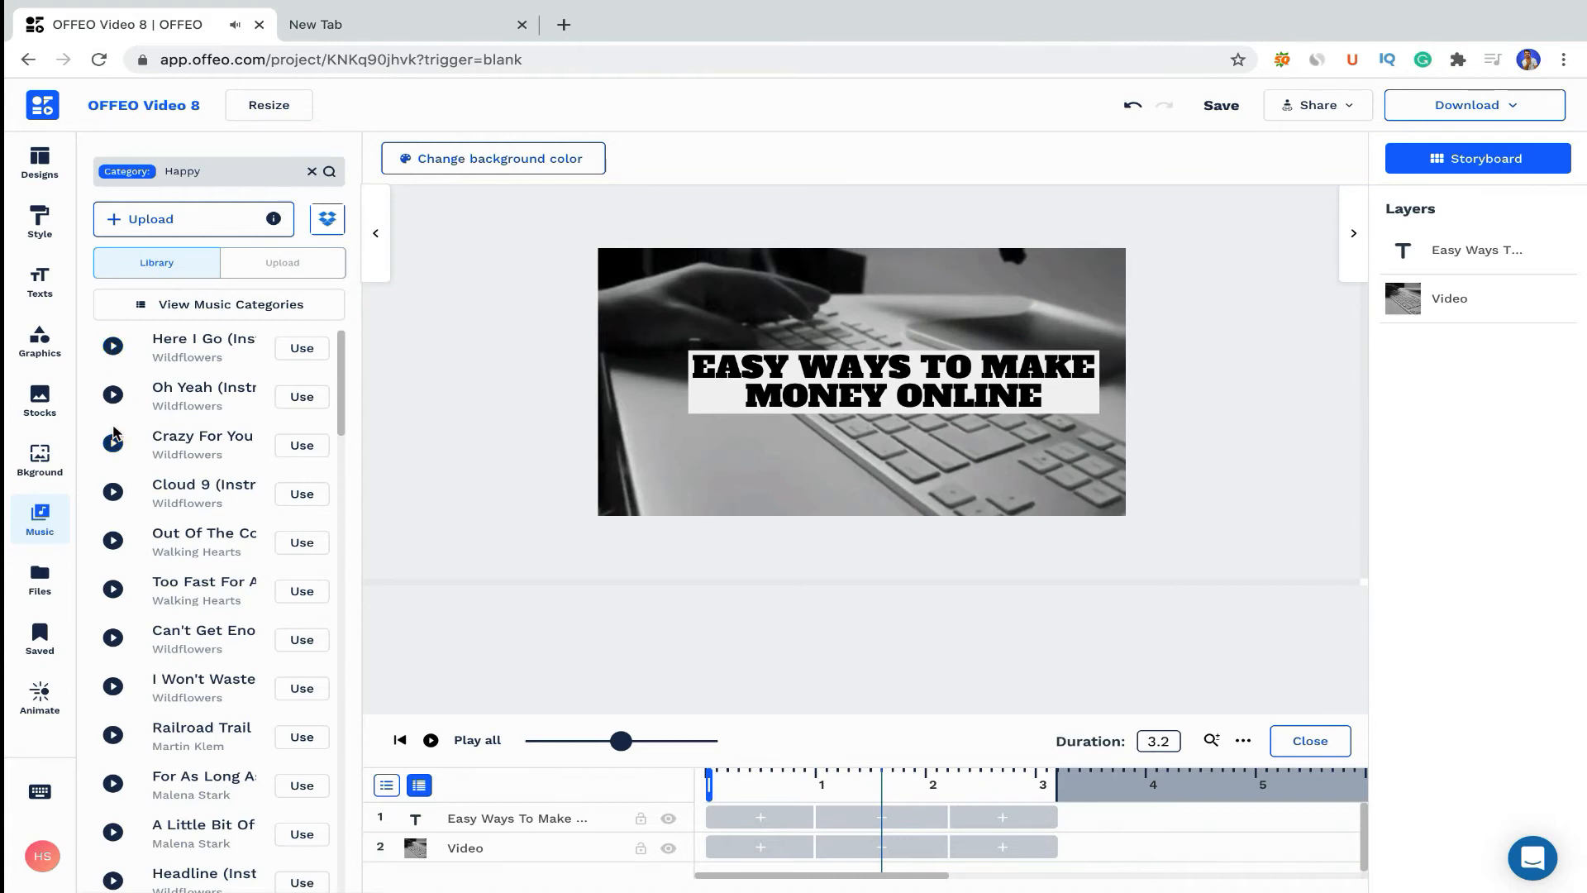
{"action": "left_click", "coordinate": [113, 446]}
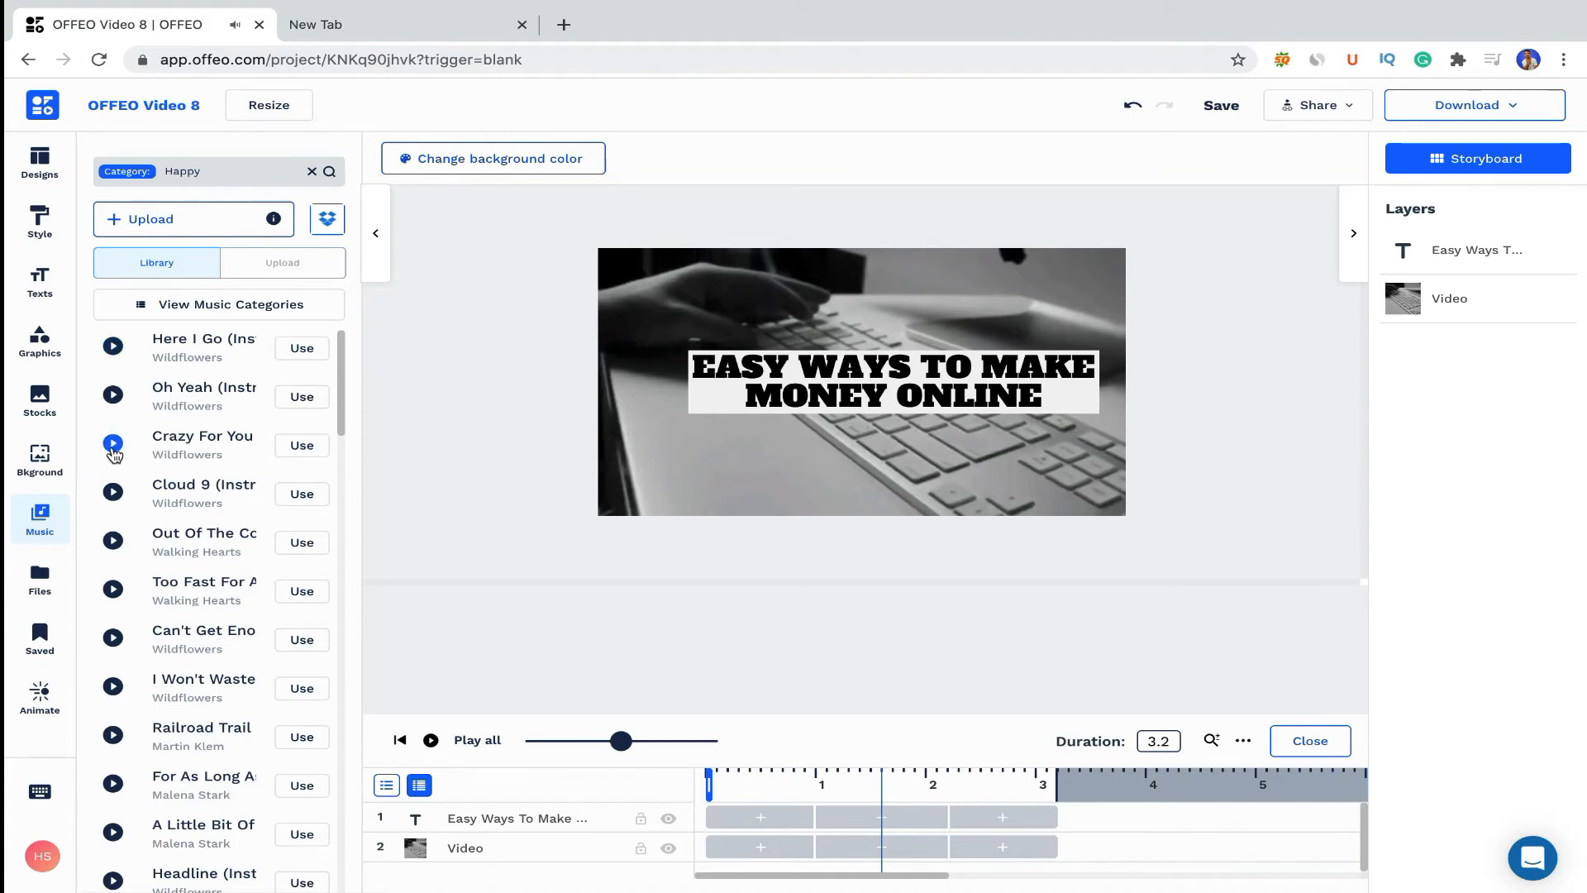
{"action": "left_click", "coordinate": [303, 449]}
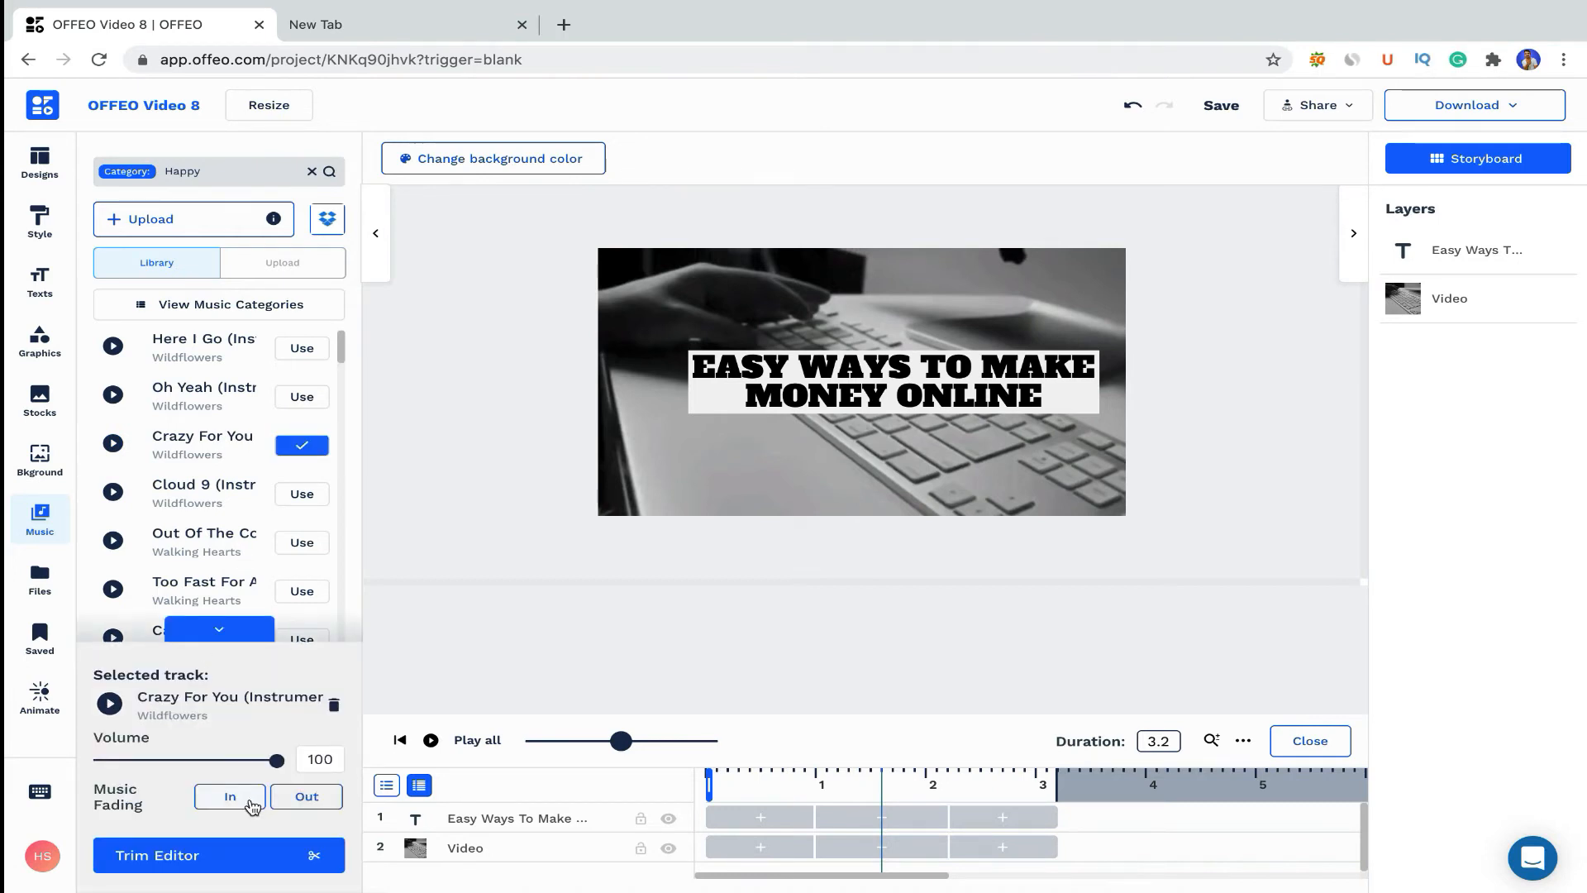
Trim the selected music to the segment from 00:00:00 to 00:05:80, and close the spare browser tab.
{"action": "left_click", "coordinate": [304, 856]}
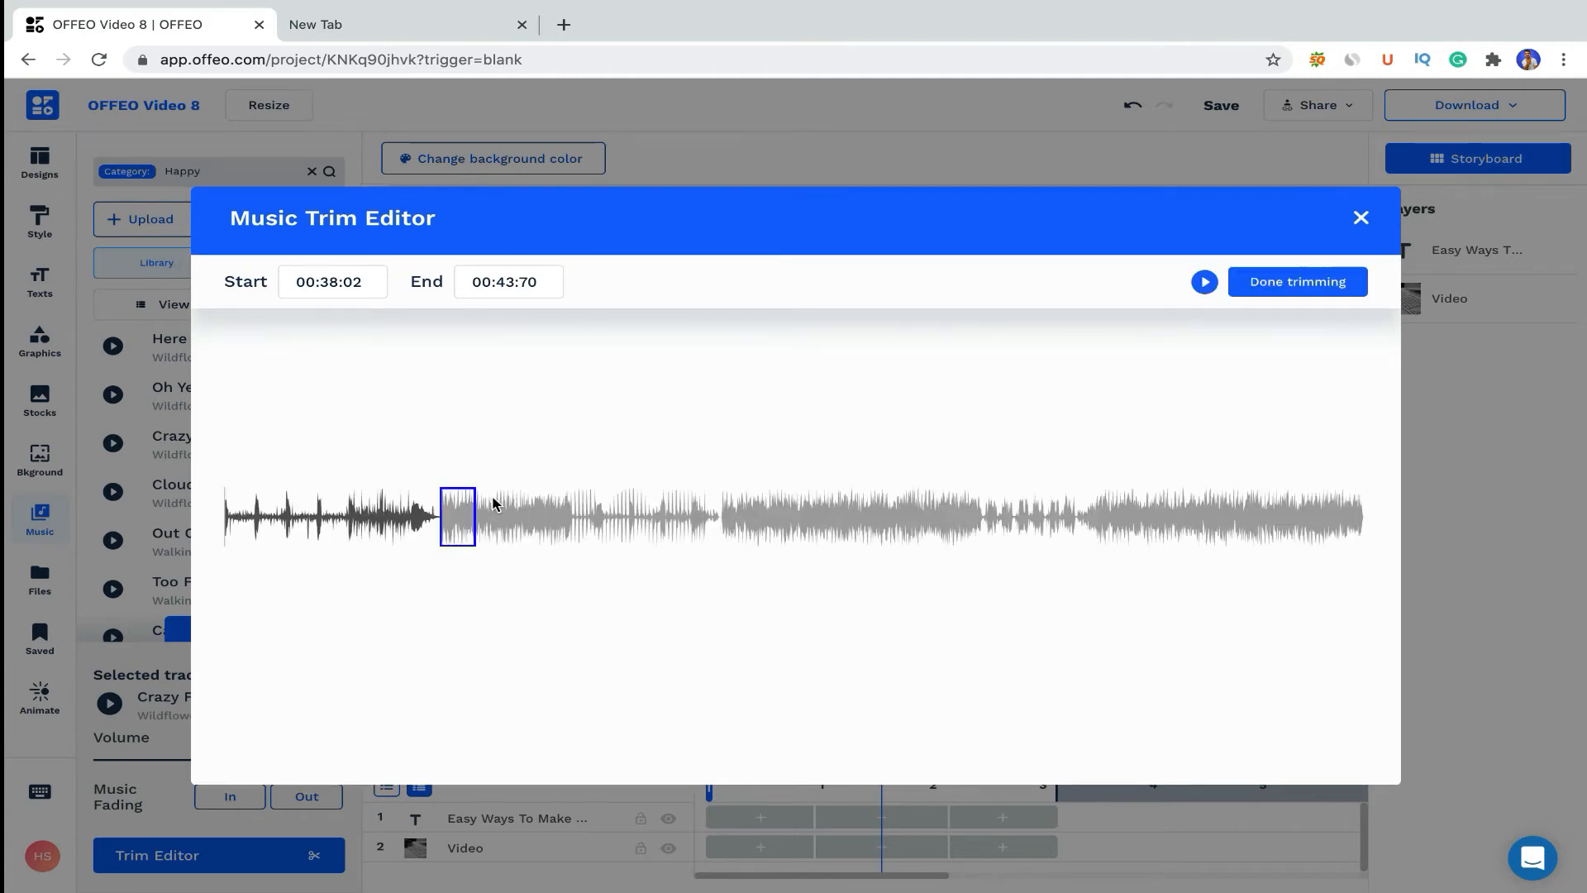
{"action": "left_click_drag", "start_coordinate": [461, 517], "coordinate": [169, 531]}
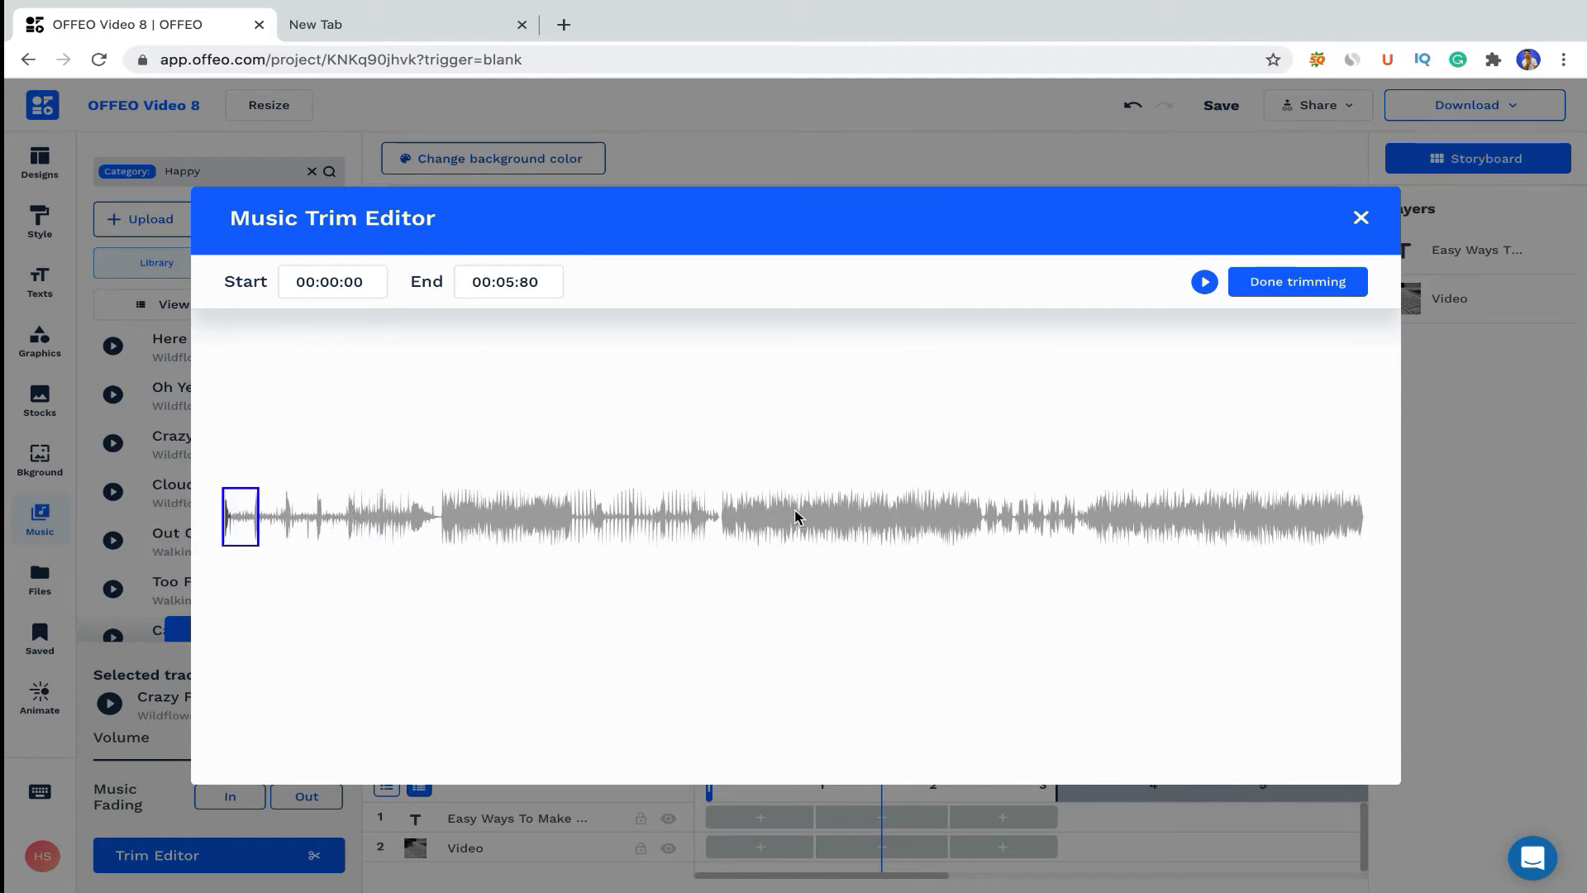
{"action": "left_click", "coordinate": [1317, 284]}
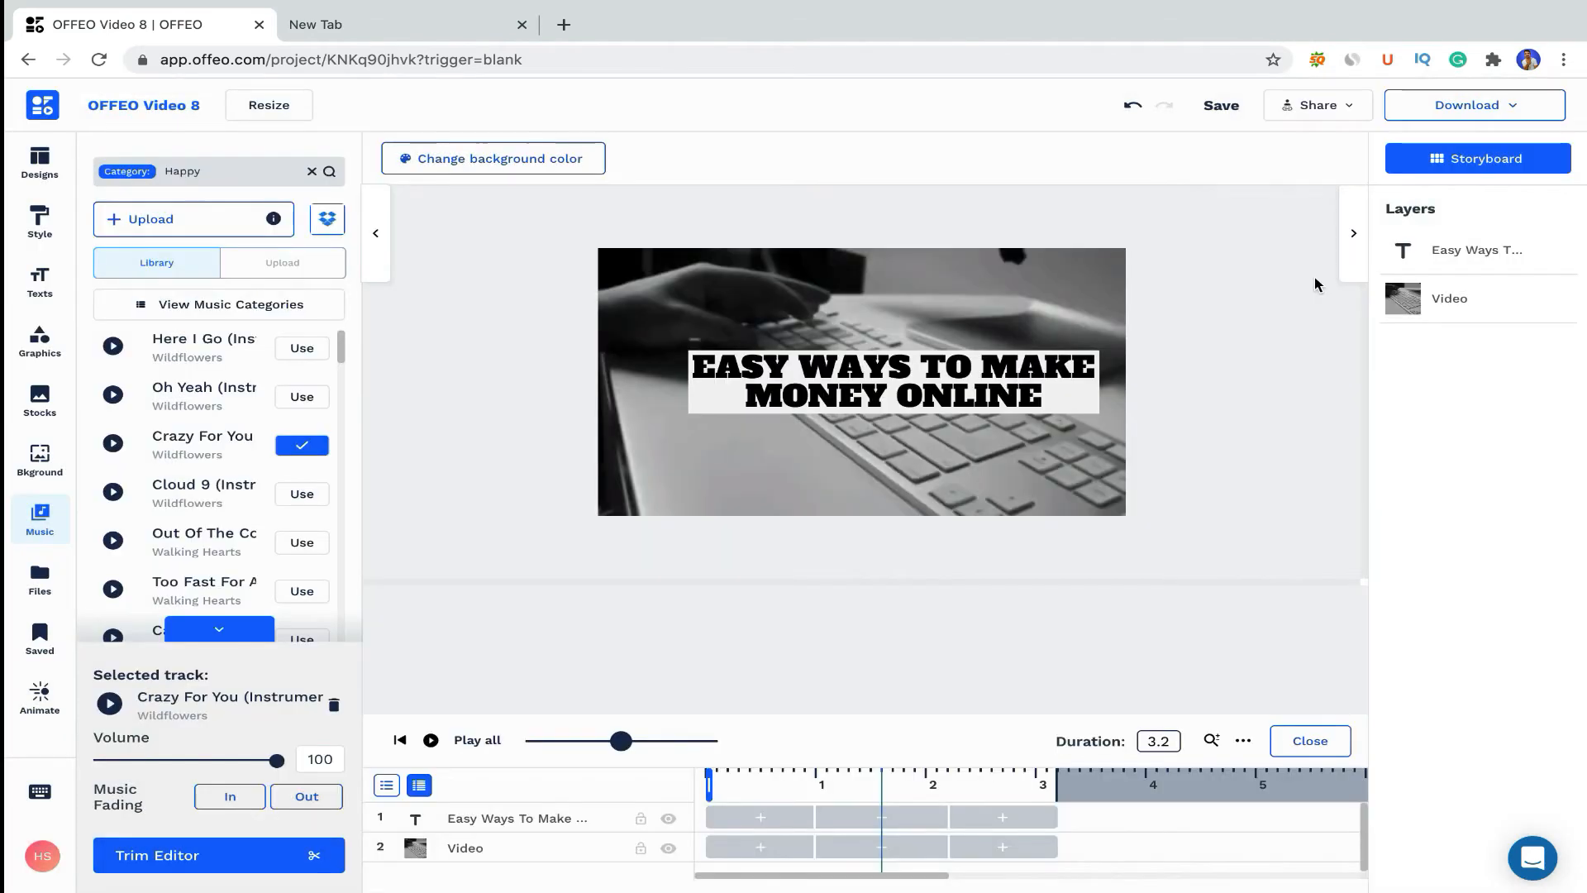
{"action": "left_click", "coordinate": [522, 24]}
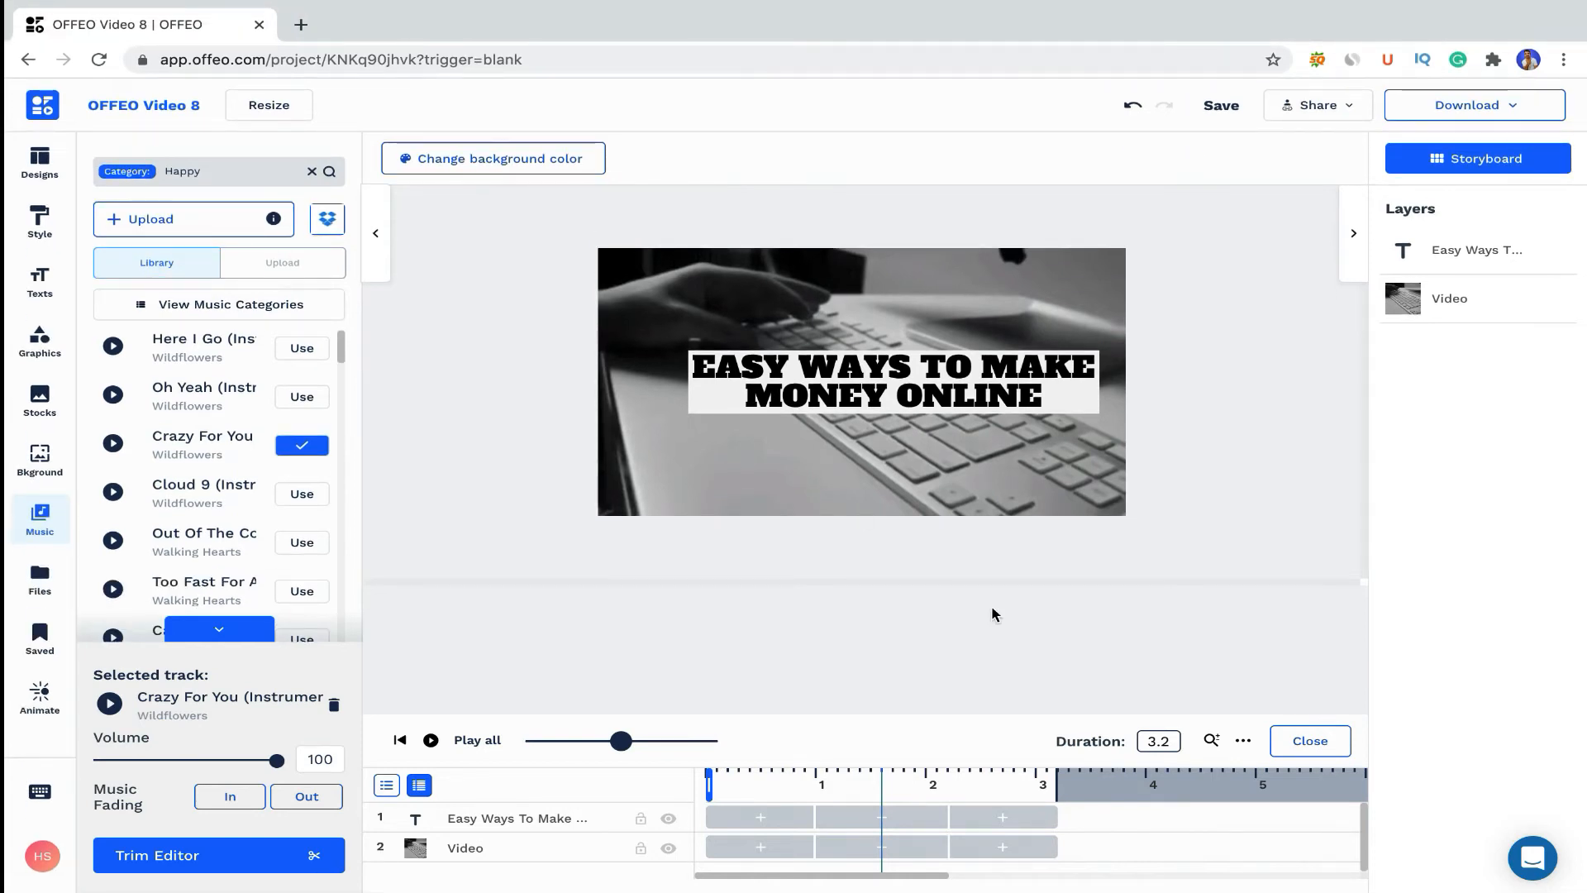
Play part of the first scene with its music, and preview the whole project.
{"action": "left_click", "coordinate": [432, 742]}
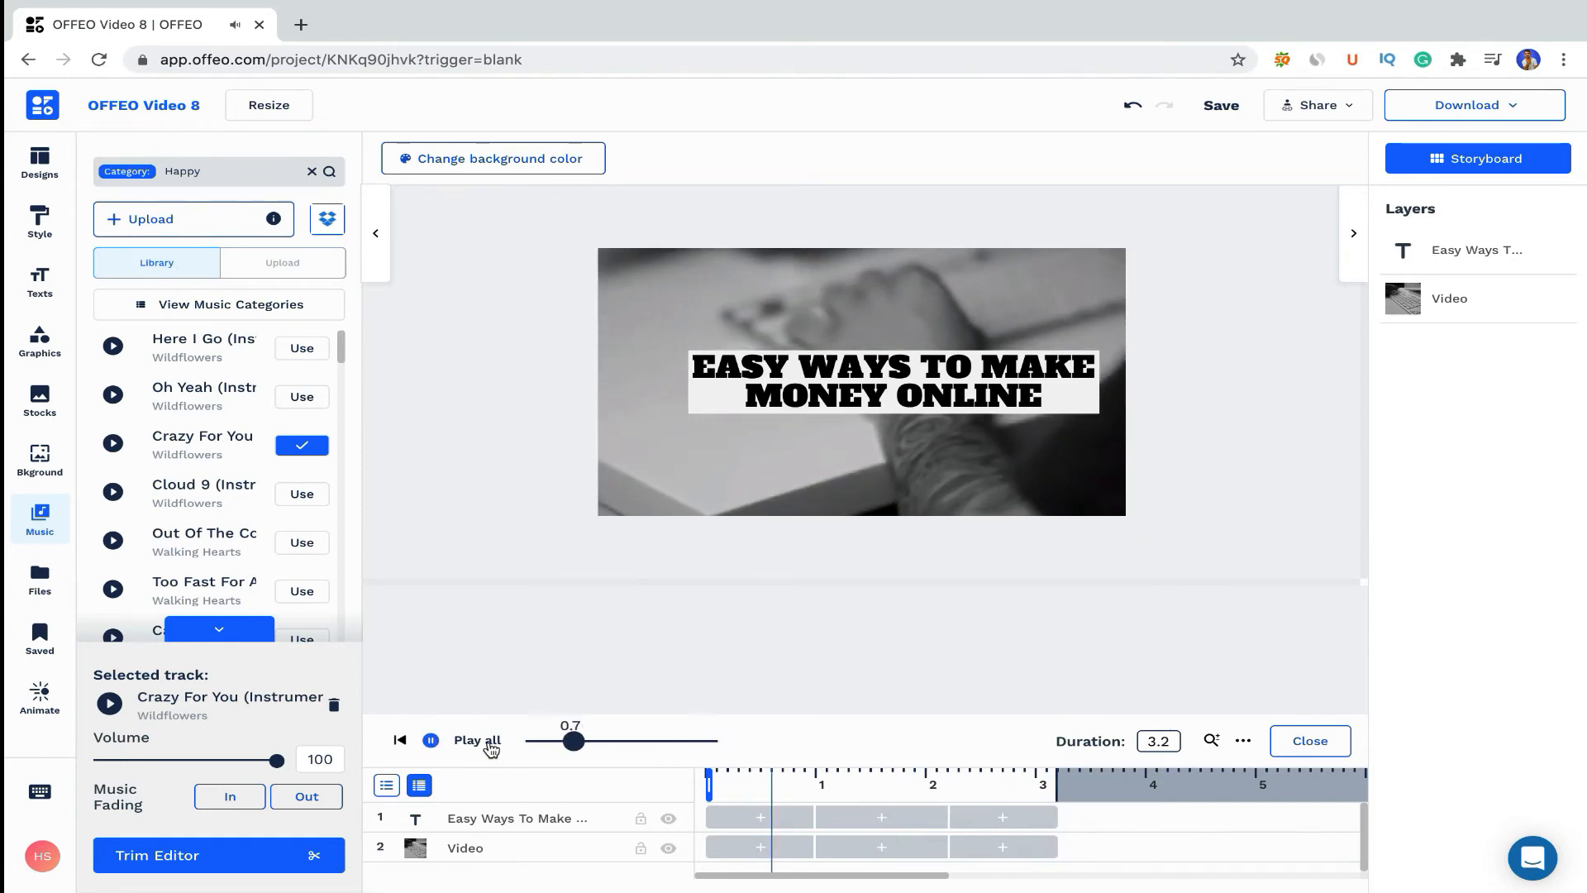
{"action": "left_click", "coordinate": [434, 742]}
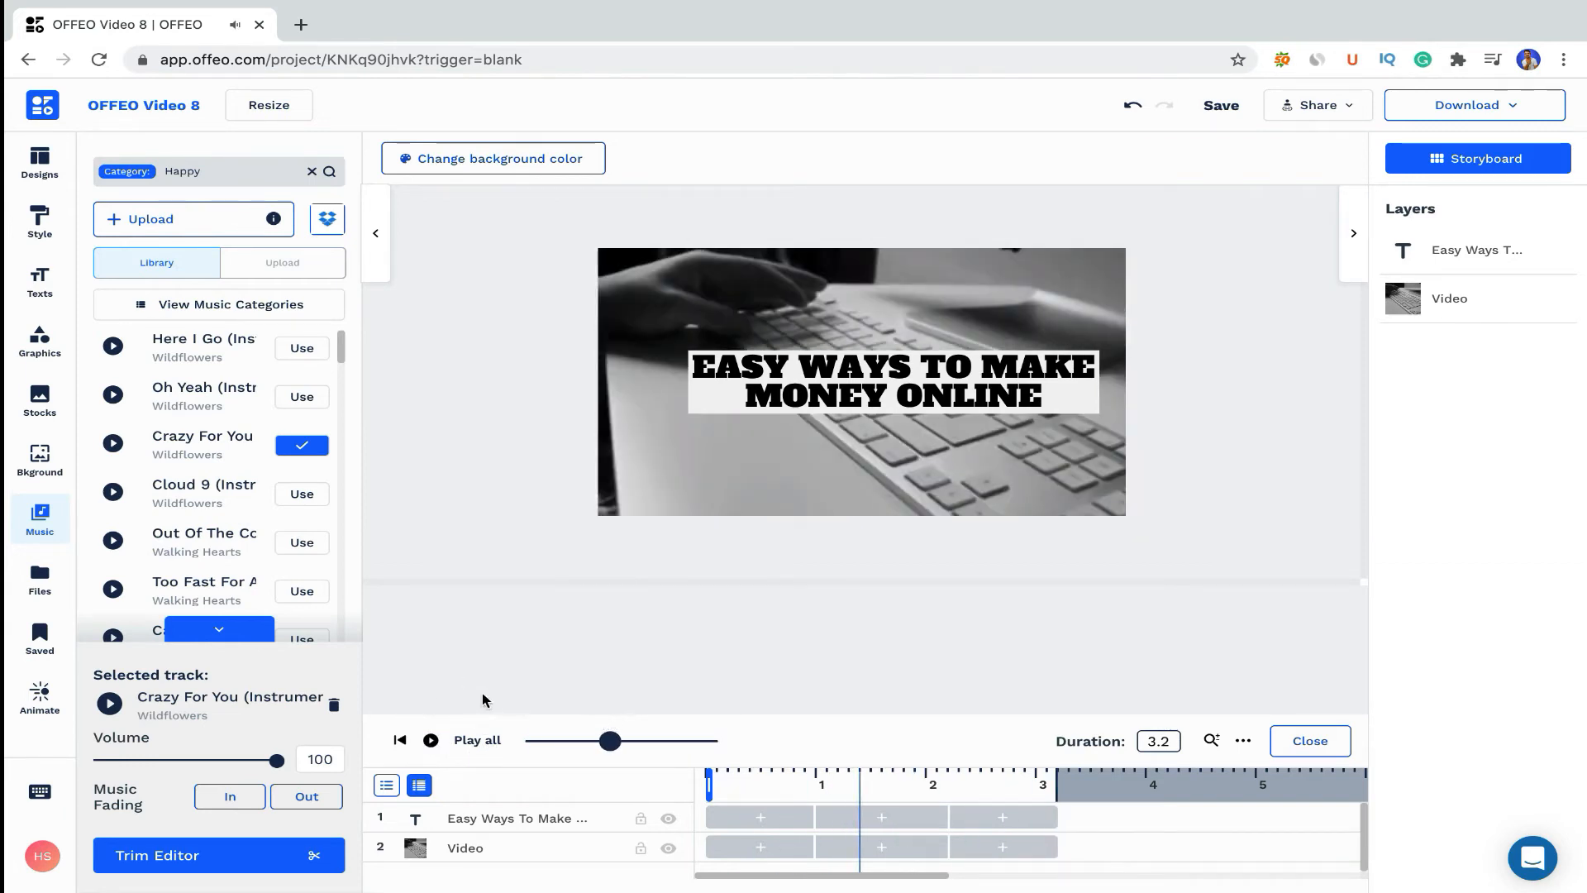
{"action": "left_click", "coordinate": [478, 741]}
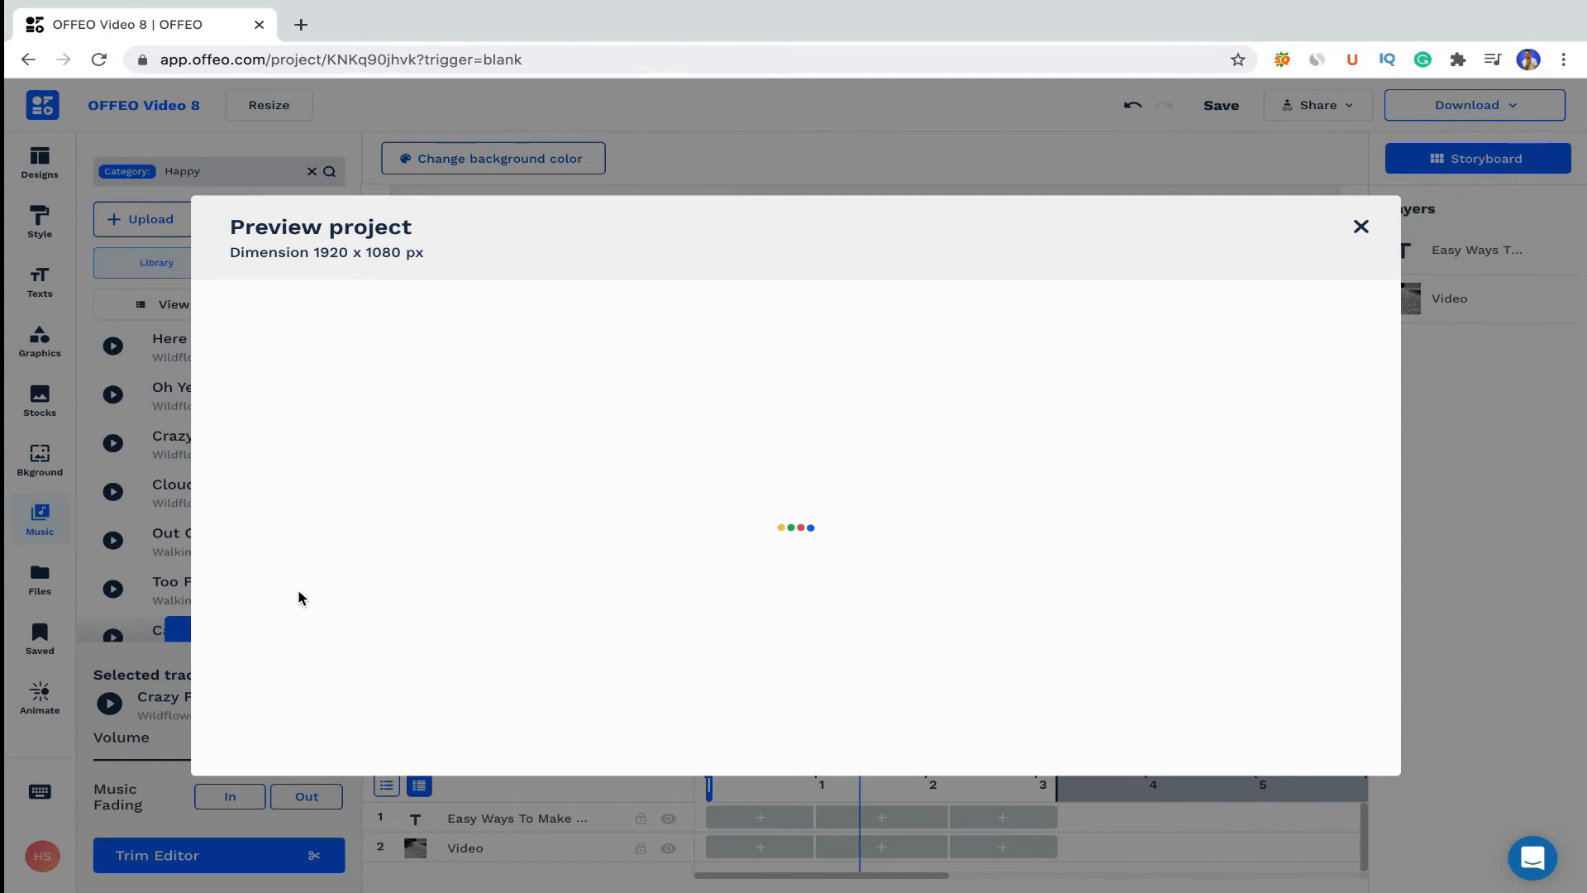
{"action": "left_click", "coordinate": [814, 536]}
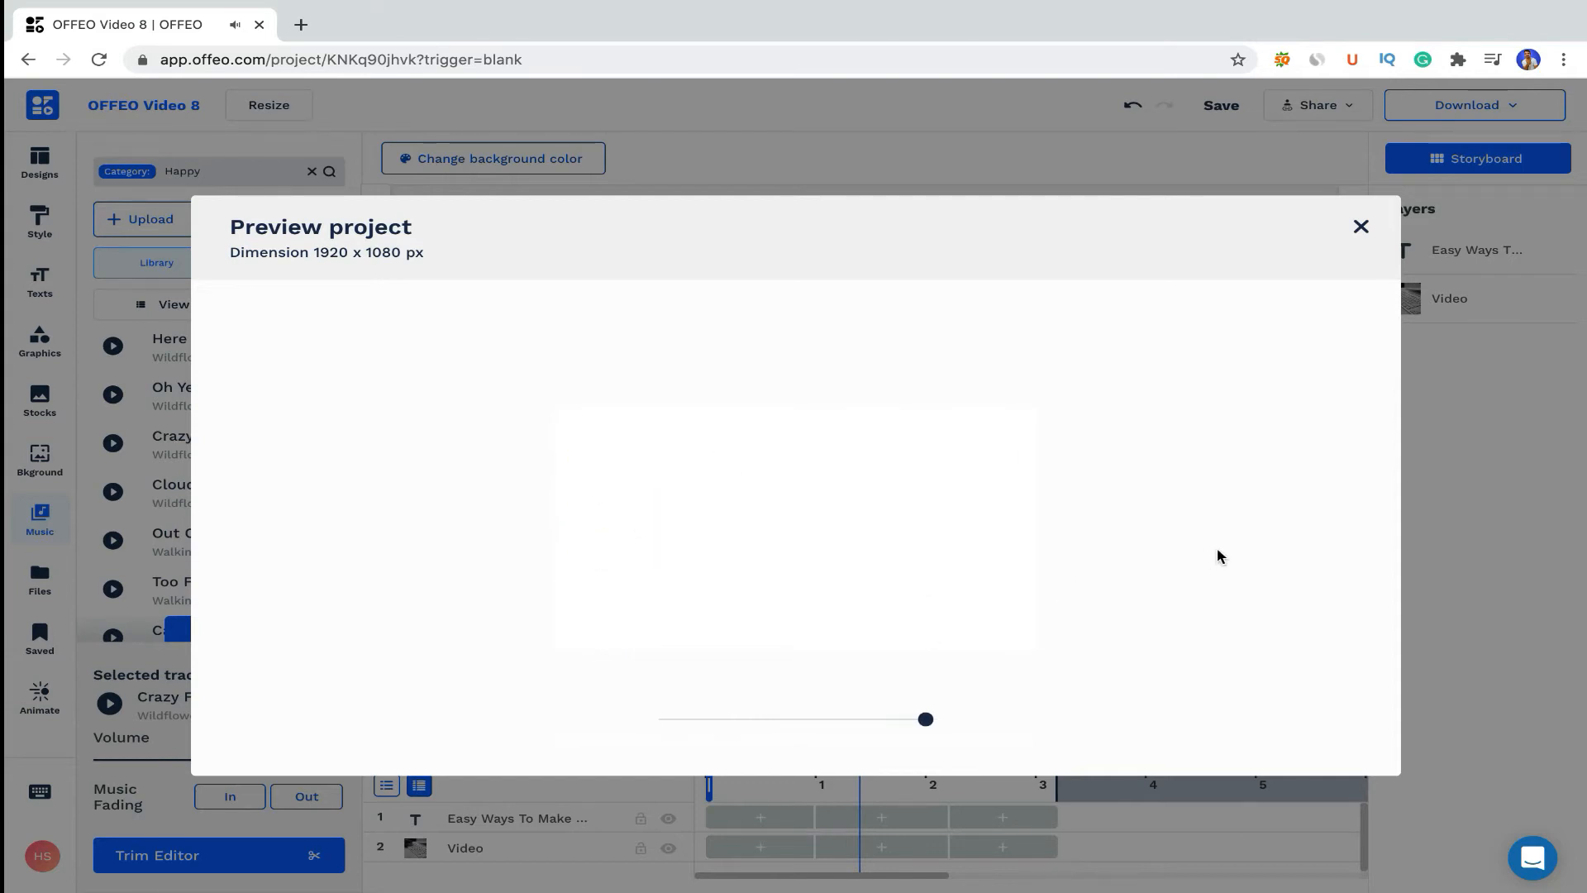
{"action": "left_click", "coordinate": [1362, 231]}
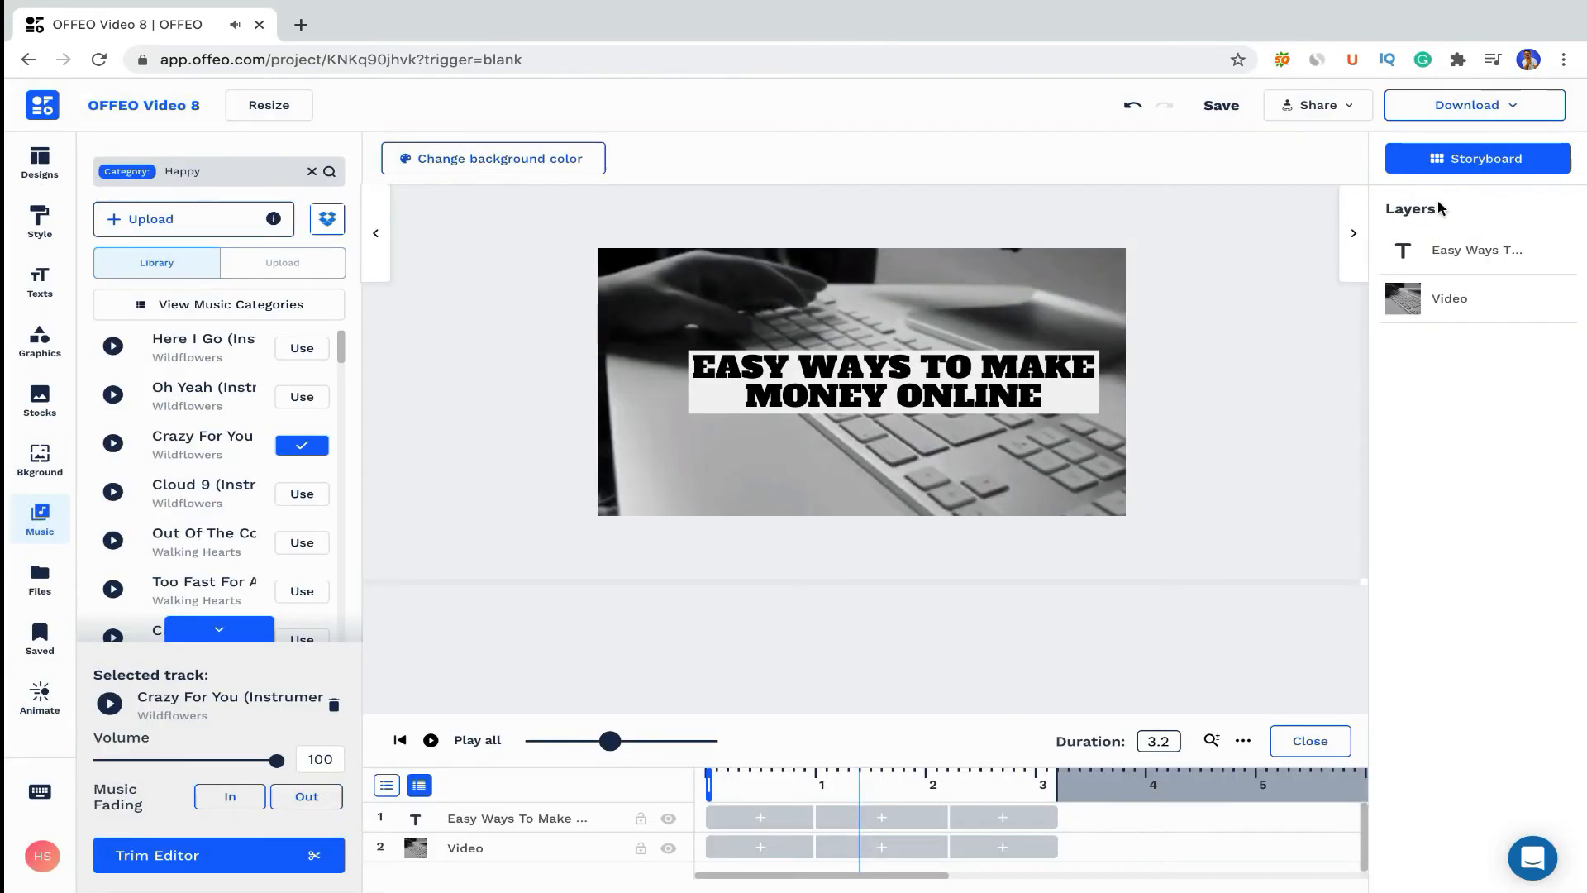
Add a blank third scene at the end of the storyboard and open it for editing.
{"action": "left_click", "coordinate": [1476, 162]}
{"action": "left_click", "coordinate": [822, 375]}
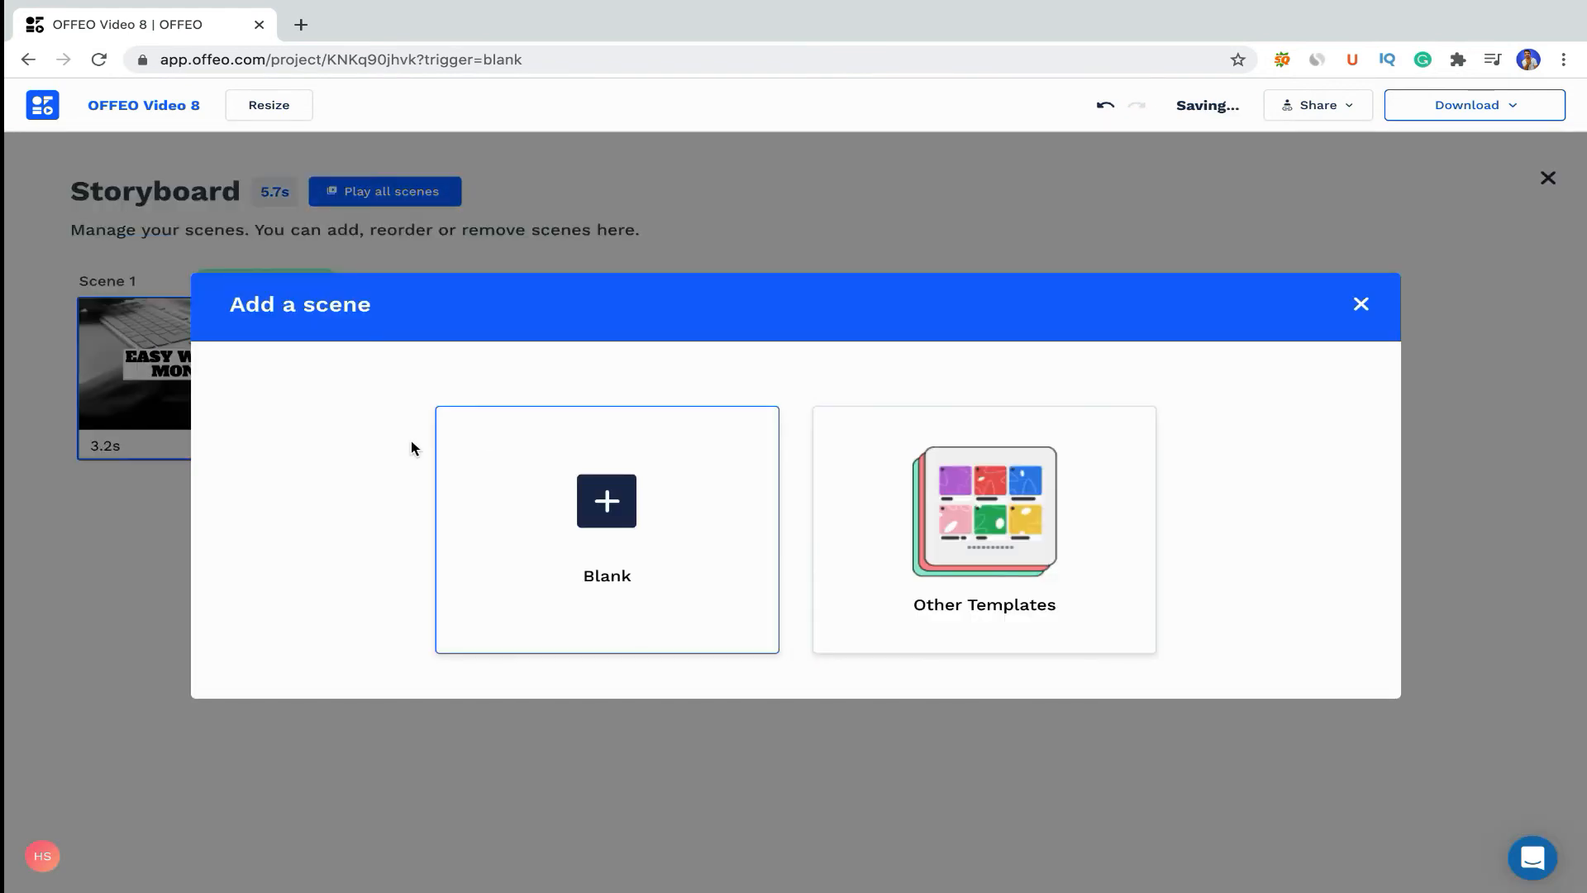
{"action": "left_click", "coordinate": [623, 554]}
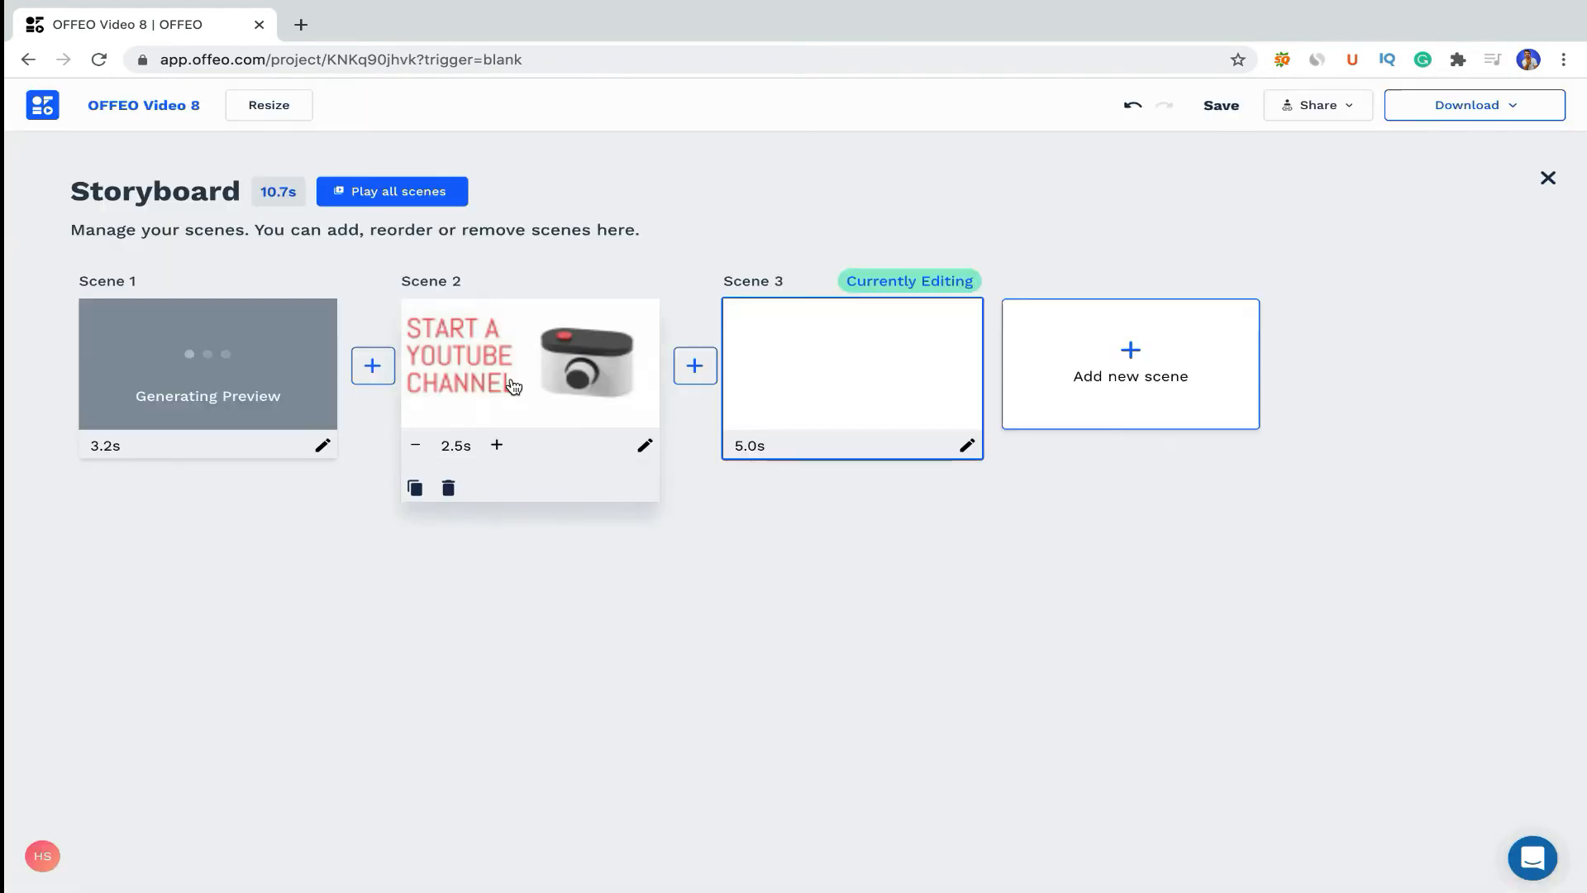
{"action": "left_click", "coordinate": [964, 451]}
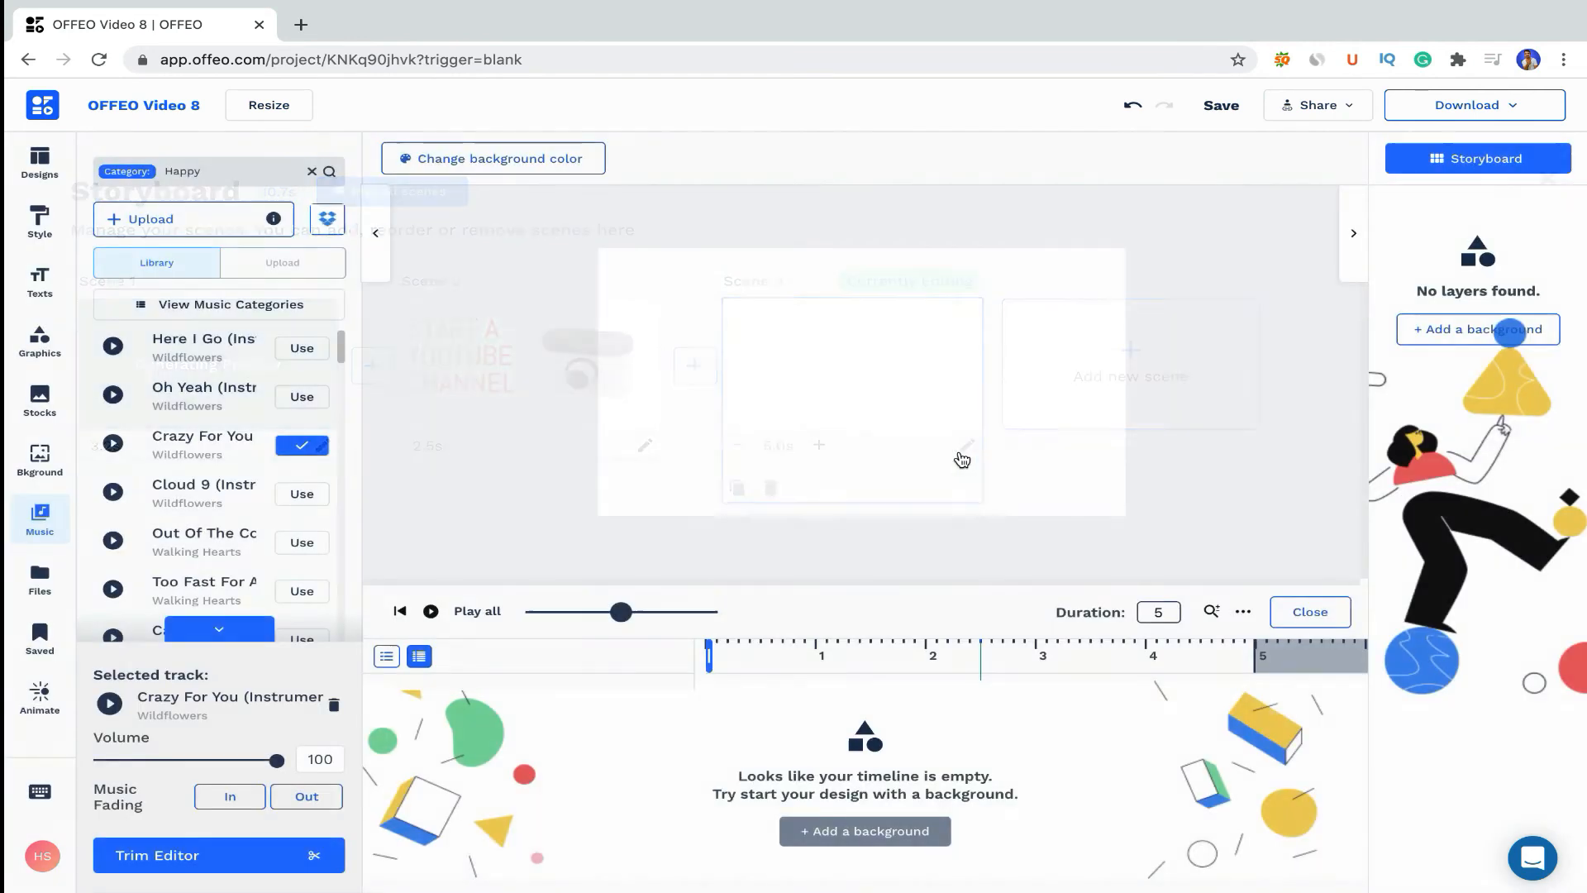
Add a heading to the blank scene and change its text to START A BLOG.
{"action": "left_click", "coordinate": [40, 281]}
{"action": "left_click", "coordinate": [199, 189]}
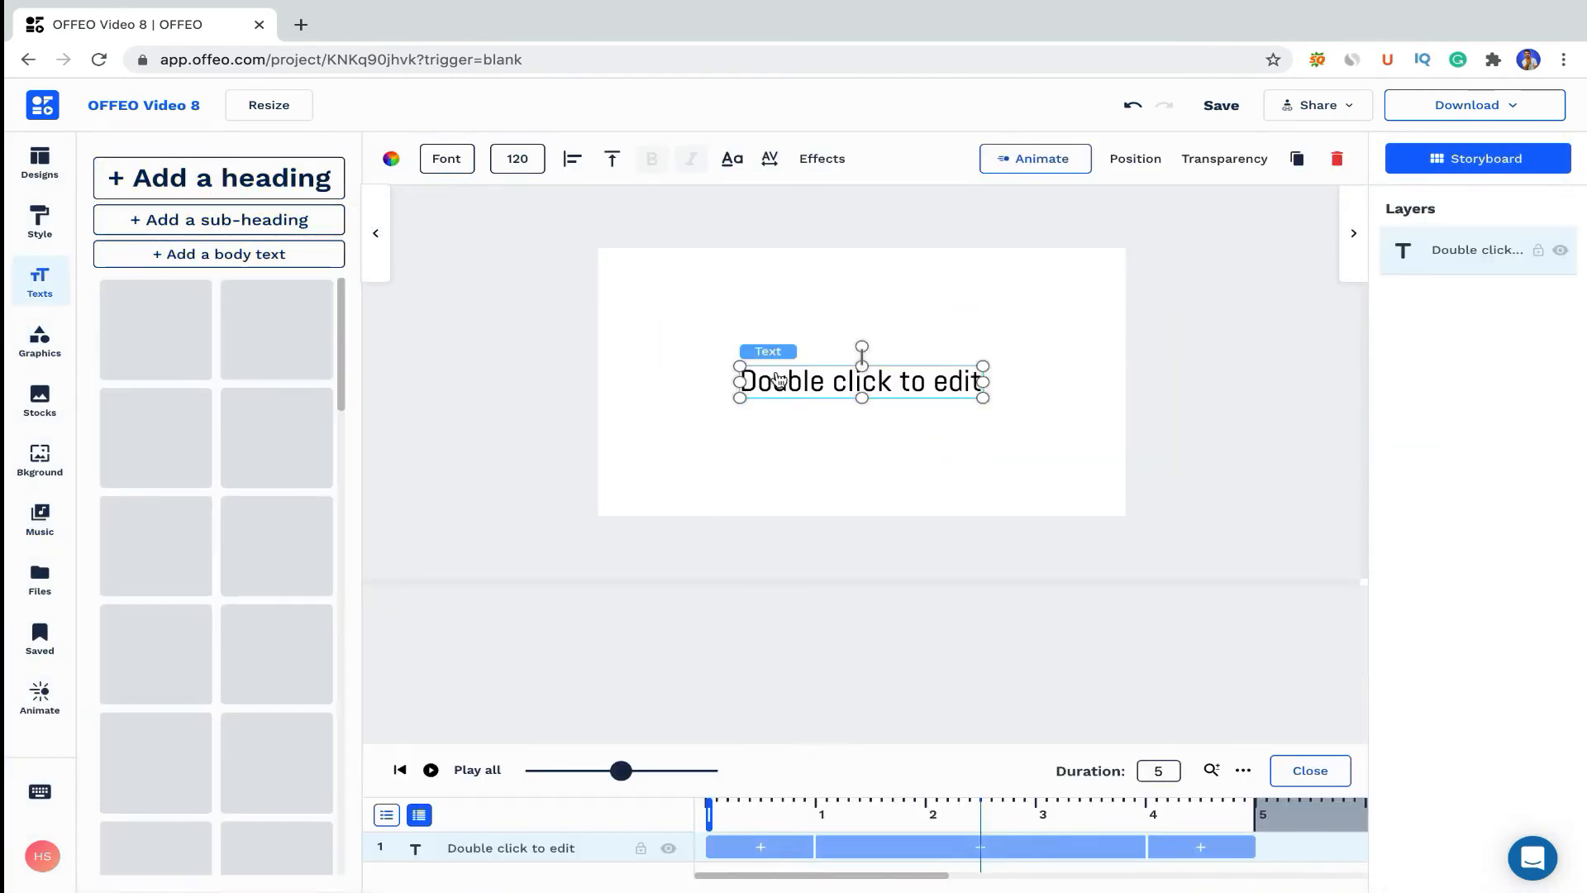
{"action": "double_click", "coordinate": [777, 378]}
{"action": "type", "text": "Start Blogging"}
{"action": "key", "text": "super+a"}
{"action": "type", "text": "Start"}
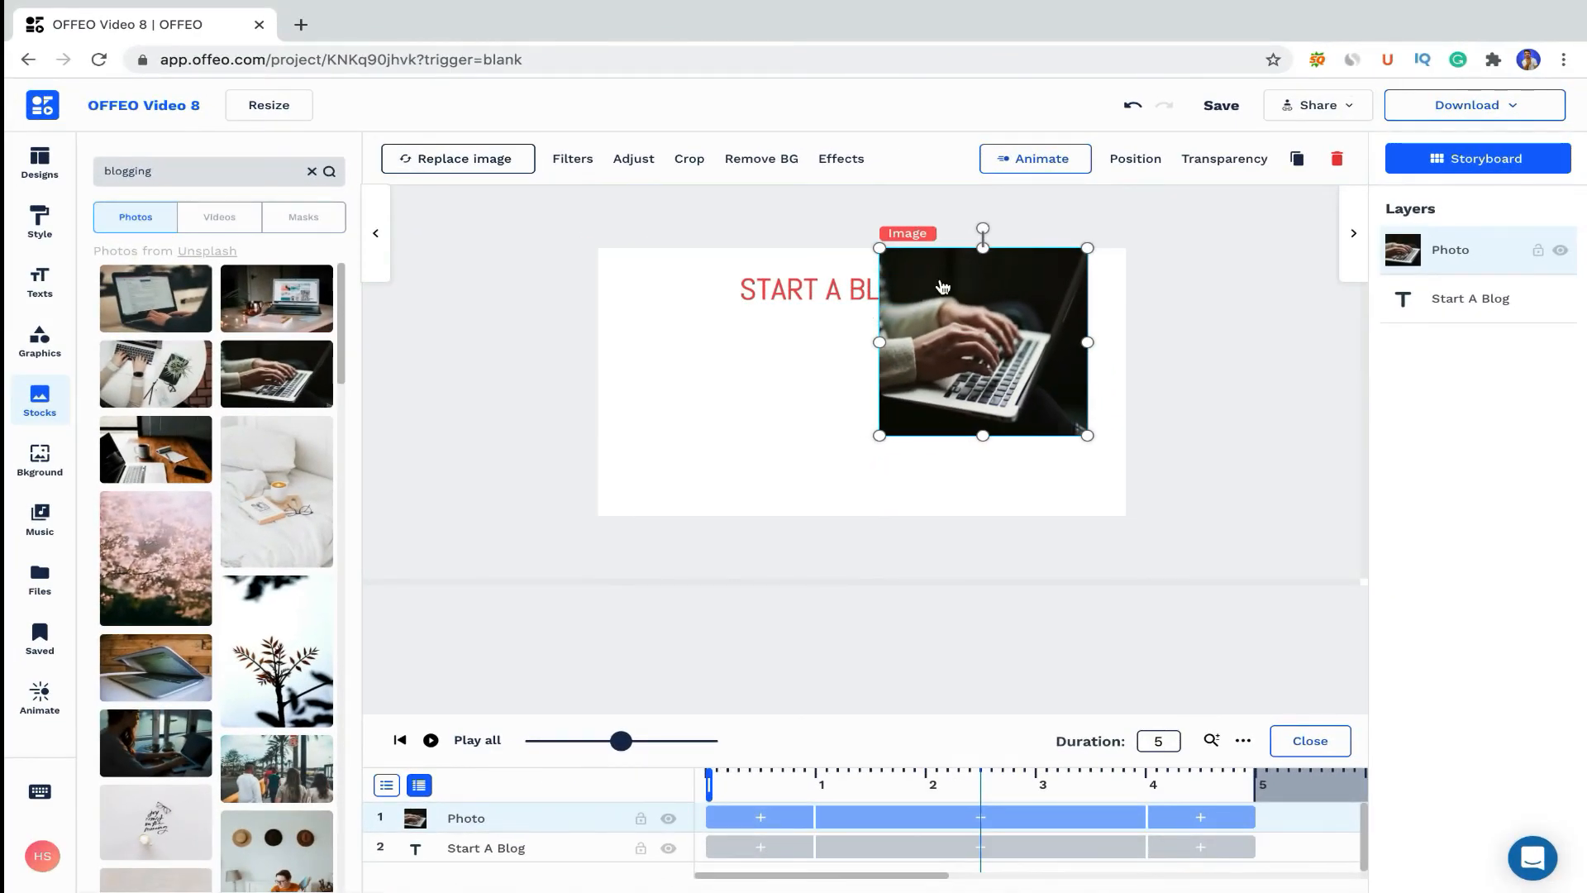
Move the laptop-typing photo back one layer, behind the START A BLOG heading.
{"action": "left_click", "coordinate": [1137, 159]}
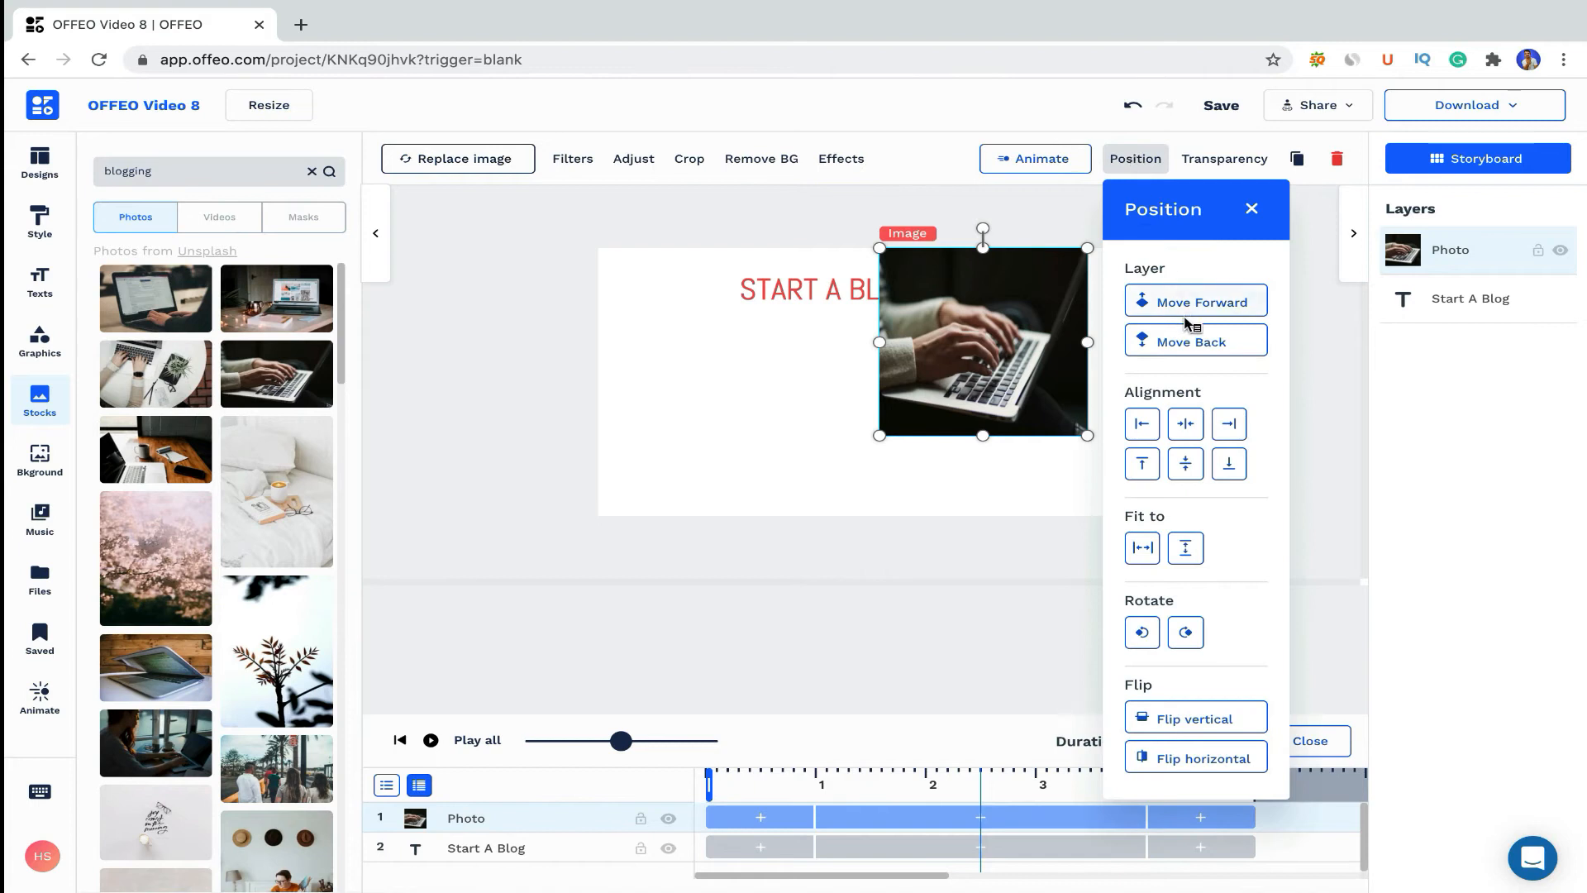
{"action": "left_click", "coordinate": [1204, 347]}
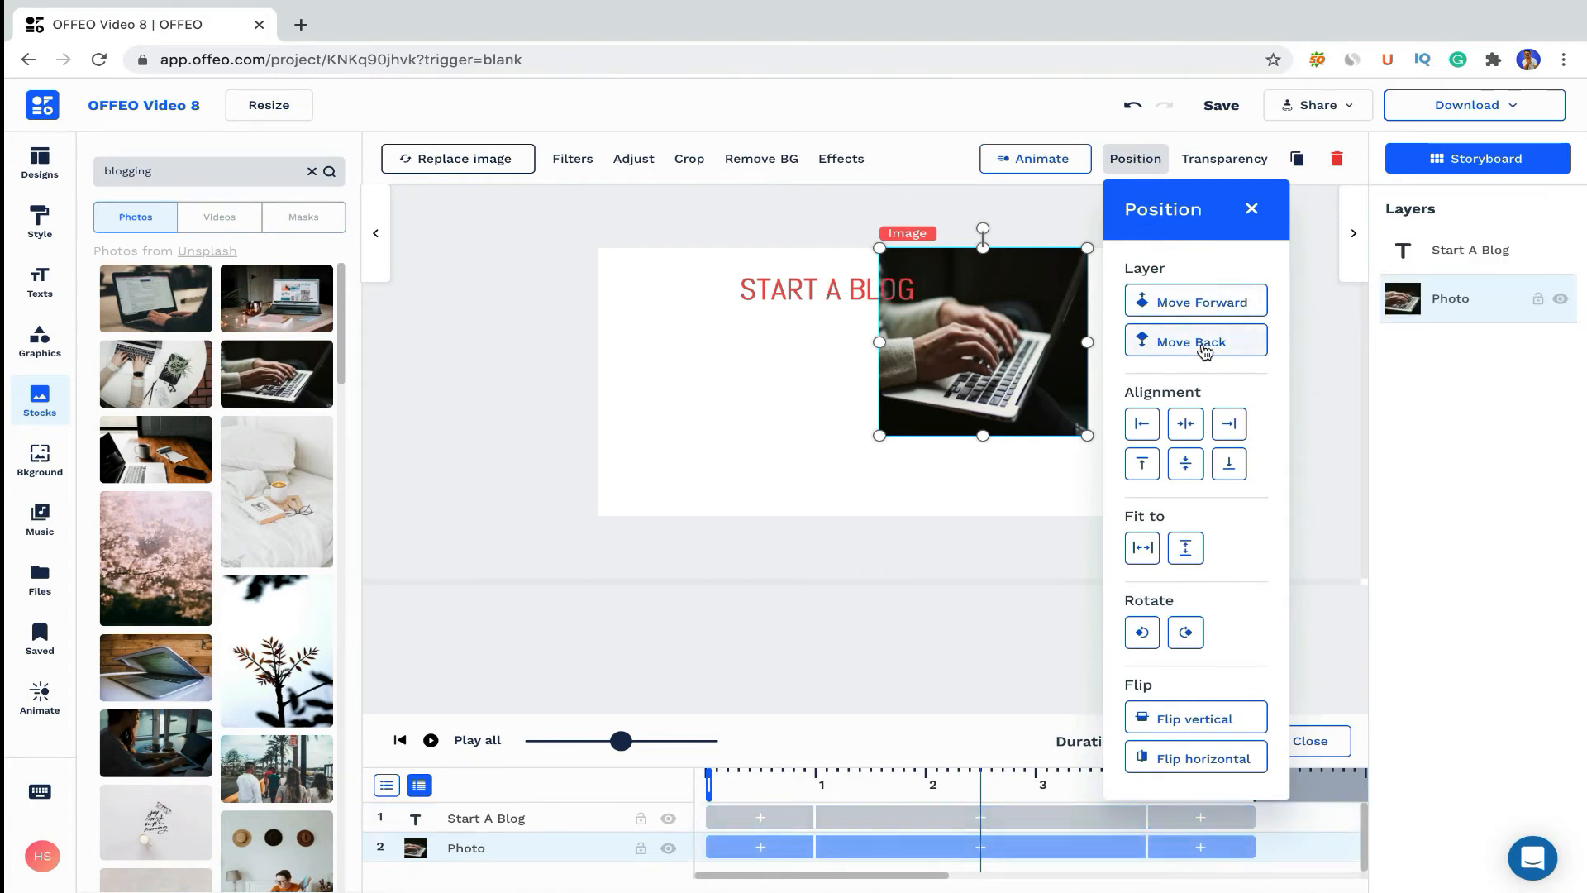
{"action": "mouse_move", "coordinate": [454, 850]}
{"action": "left_mouse_down"}
{"action": "mouse_move", "coordinate": [447, 822]}
{"action": "mouse_move", "coordinate": [447, 864]}
{"action": "left_mouse_up"}
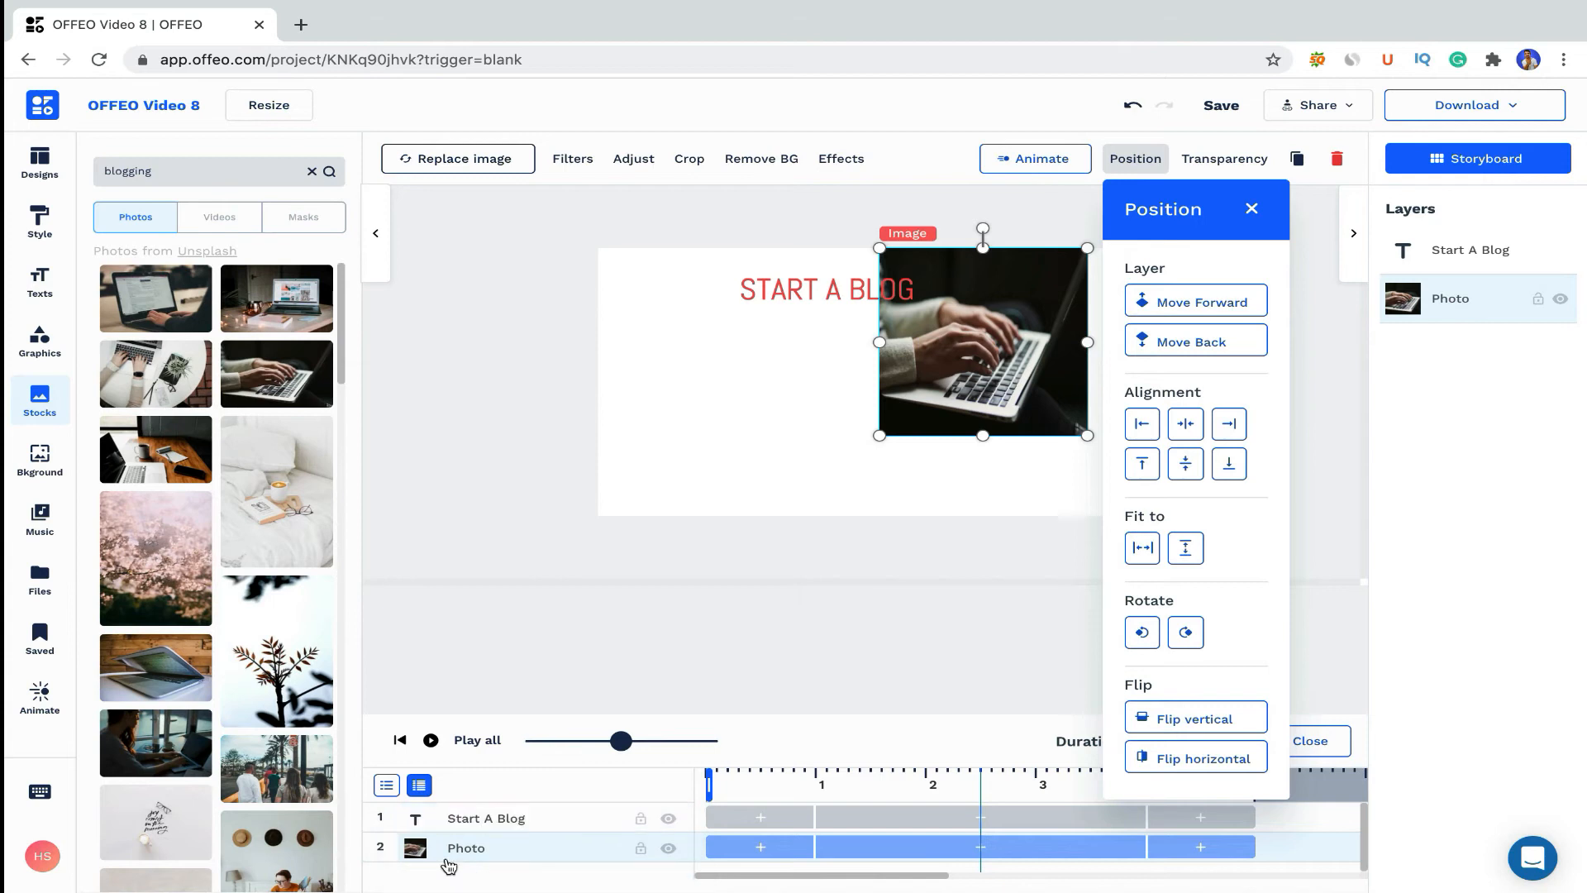
Fit the laptop-typing photo to the full width of the canvas so it fills the scene.
{"action": "left_click", "coordinate": [990, 397]}
{"action": "left_click", "coordinate": [1135, 159]}
{"action": "left_click", "coordinate": [1142, 549]}
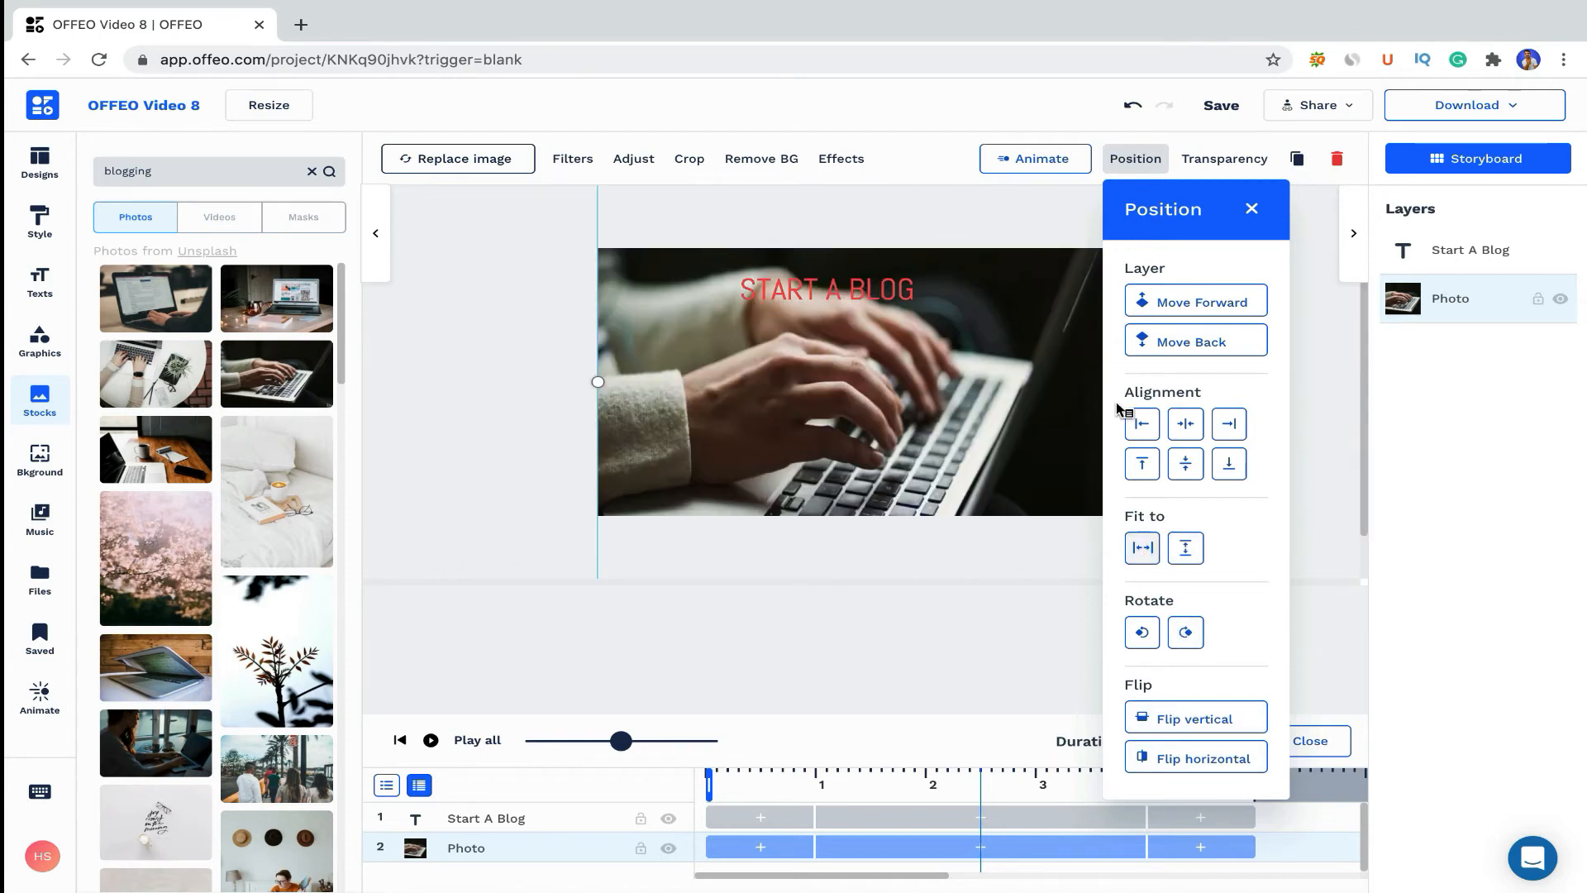
{"action": "left_click", "coordinate": [978, 461]}
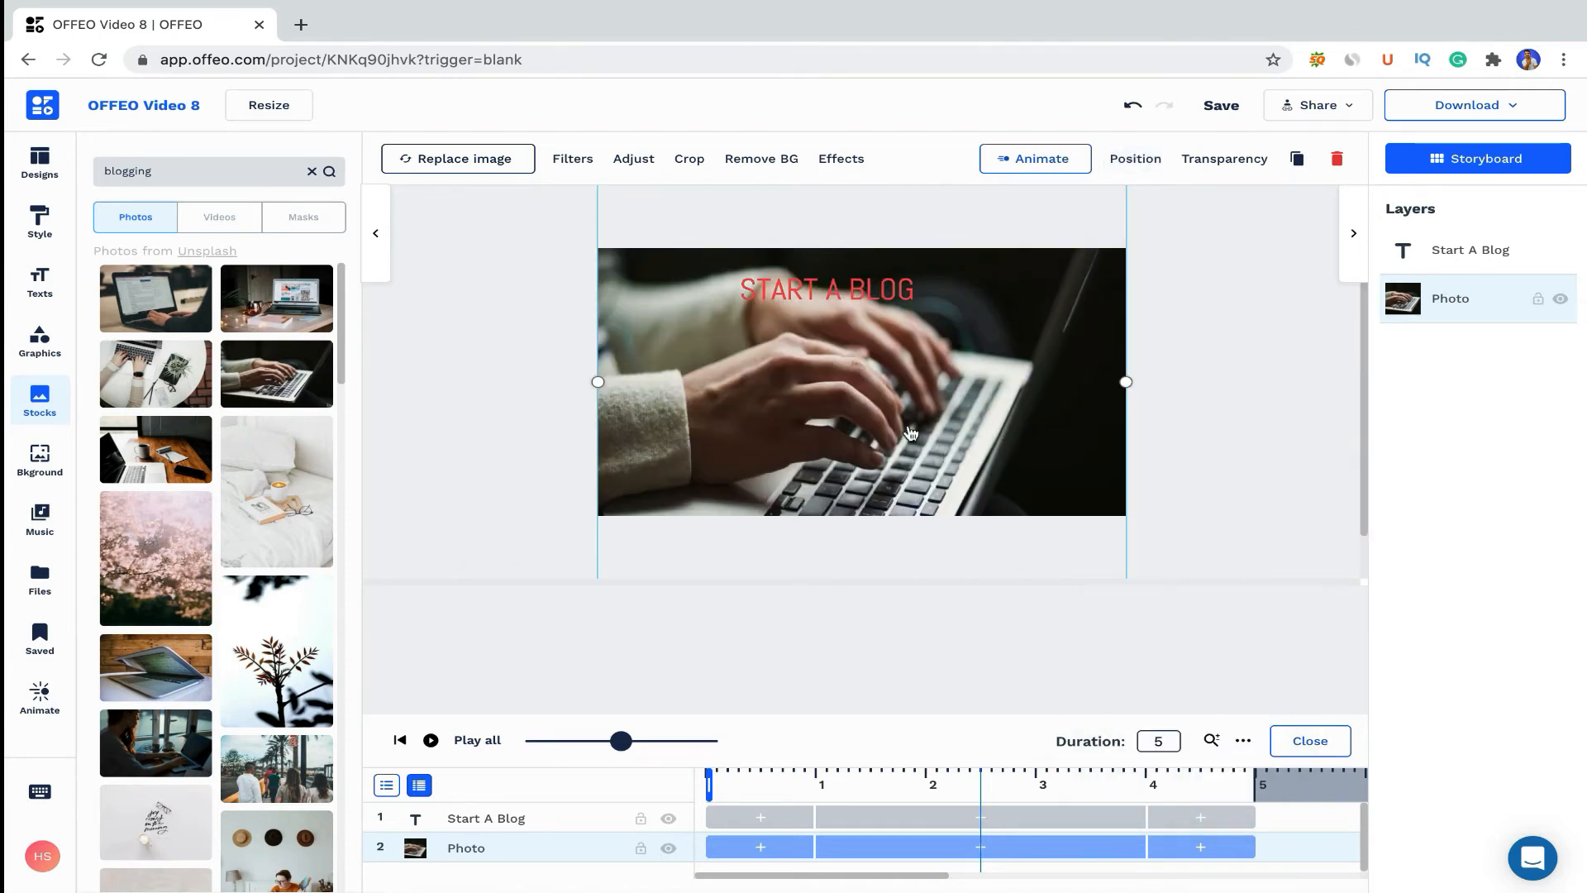
{"action": "left_click", "coordinate": [1136, 159]}
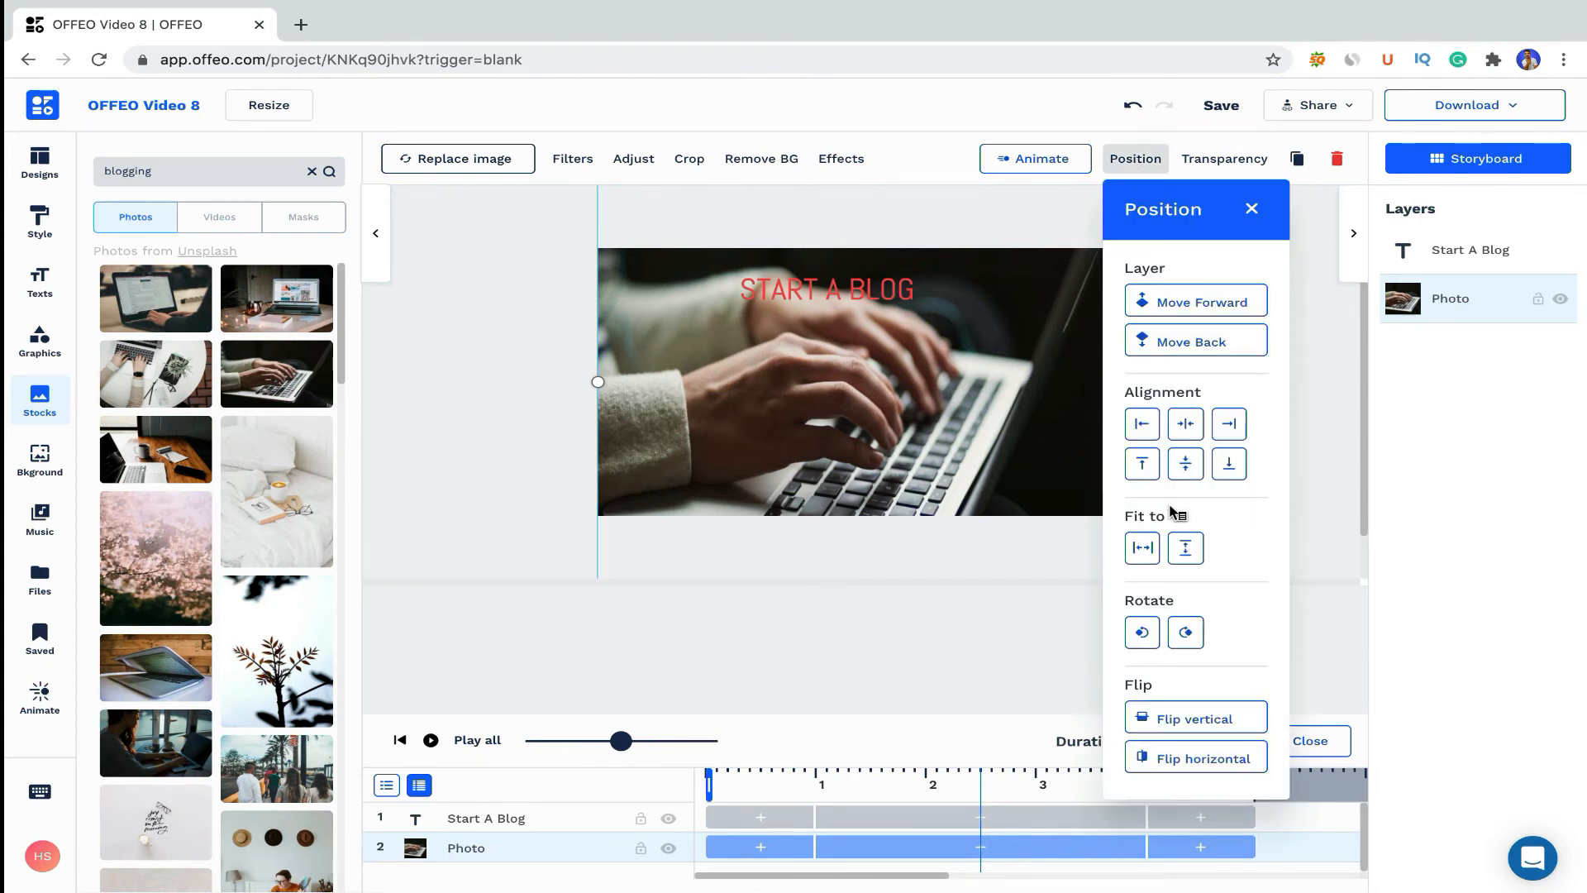
{"action": "left_click", "coordinate": [1185, 547]}
{"action": "left_click", "coordinate": [1142, 547]}
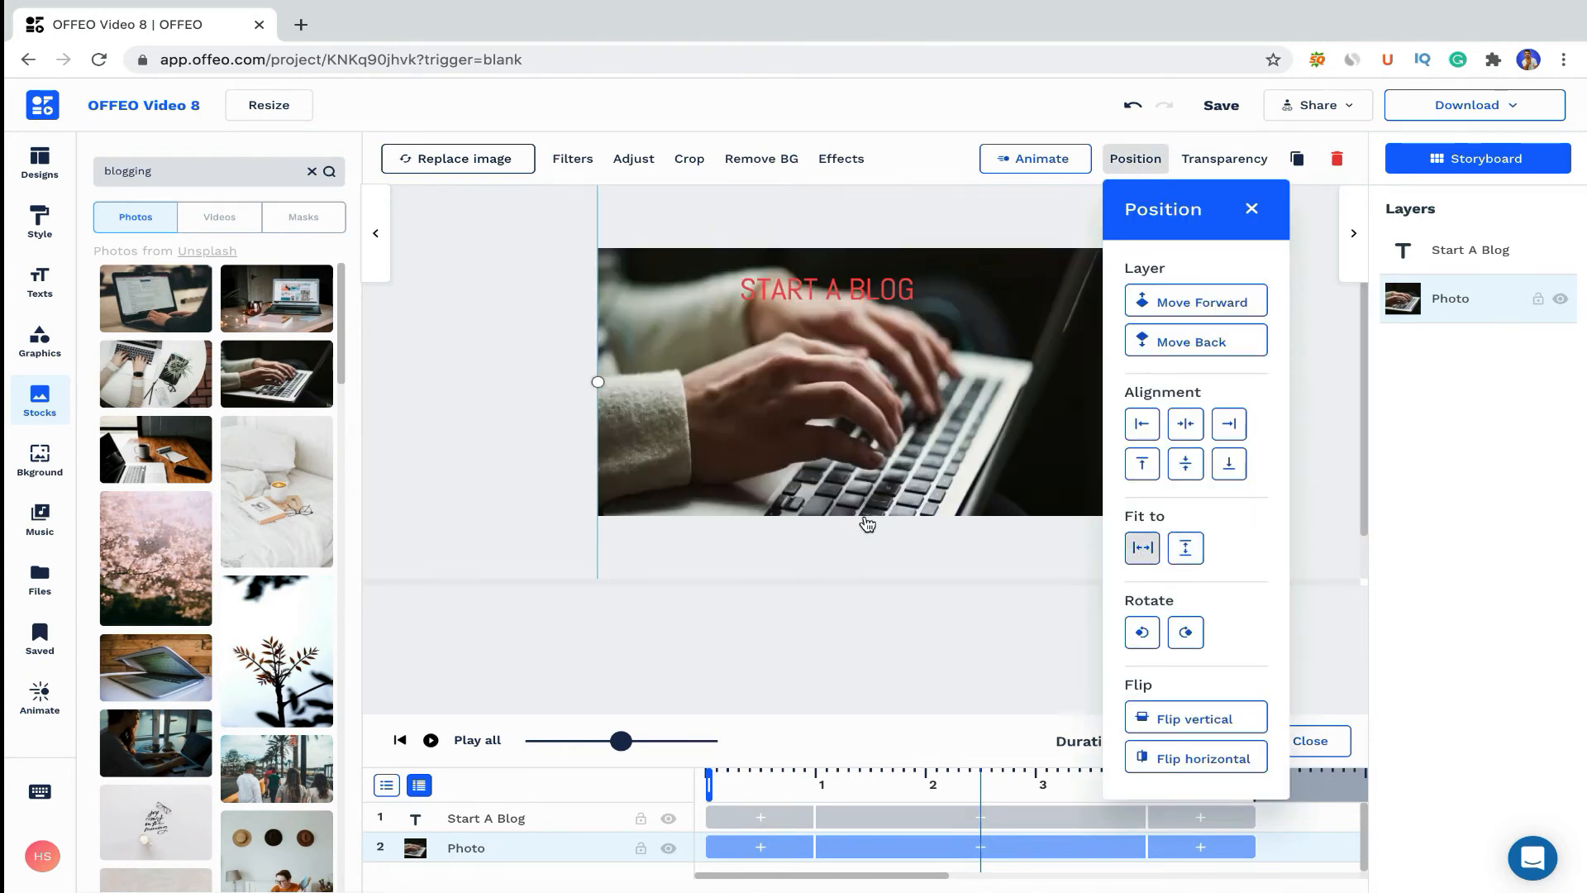
Adjust the background photo to make it brighter with stronger contrast.
{"action": "left_click", "coordinate": [572, 158]}
{"action": "left_click", "coordinate": [633, 159]}
{"action": "mouse_move", "coordinate": [187, 484]}
{"action": "left_mouse_down"}
{"action": "mouse_move", "coordinate": [220, 485]}
{"action": "mouse_move", "coordinate": [206, 486]}
{"action": "left_mouse_up"}
{"action": "left_click_drag", "start_coordinate": [188, 377], "coordinate": [202, 379]}
Enlarge the START A BLOG heading to font size 217.
{"action": "left_click", "coordinate": [906, 299]}
{"action": "left_click_drag", "start_coordinate": [917, 312], "coordinate": [1035, 323]}
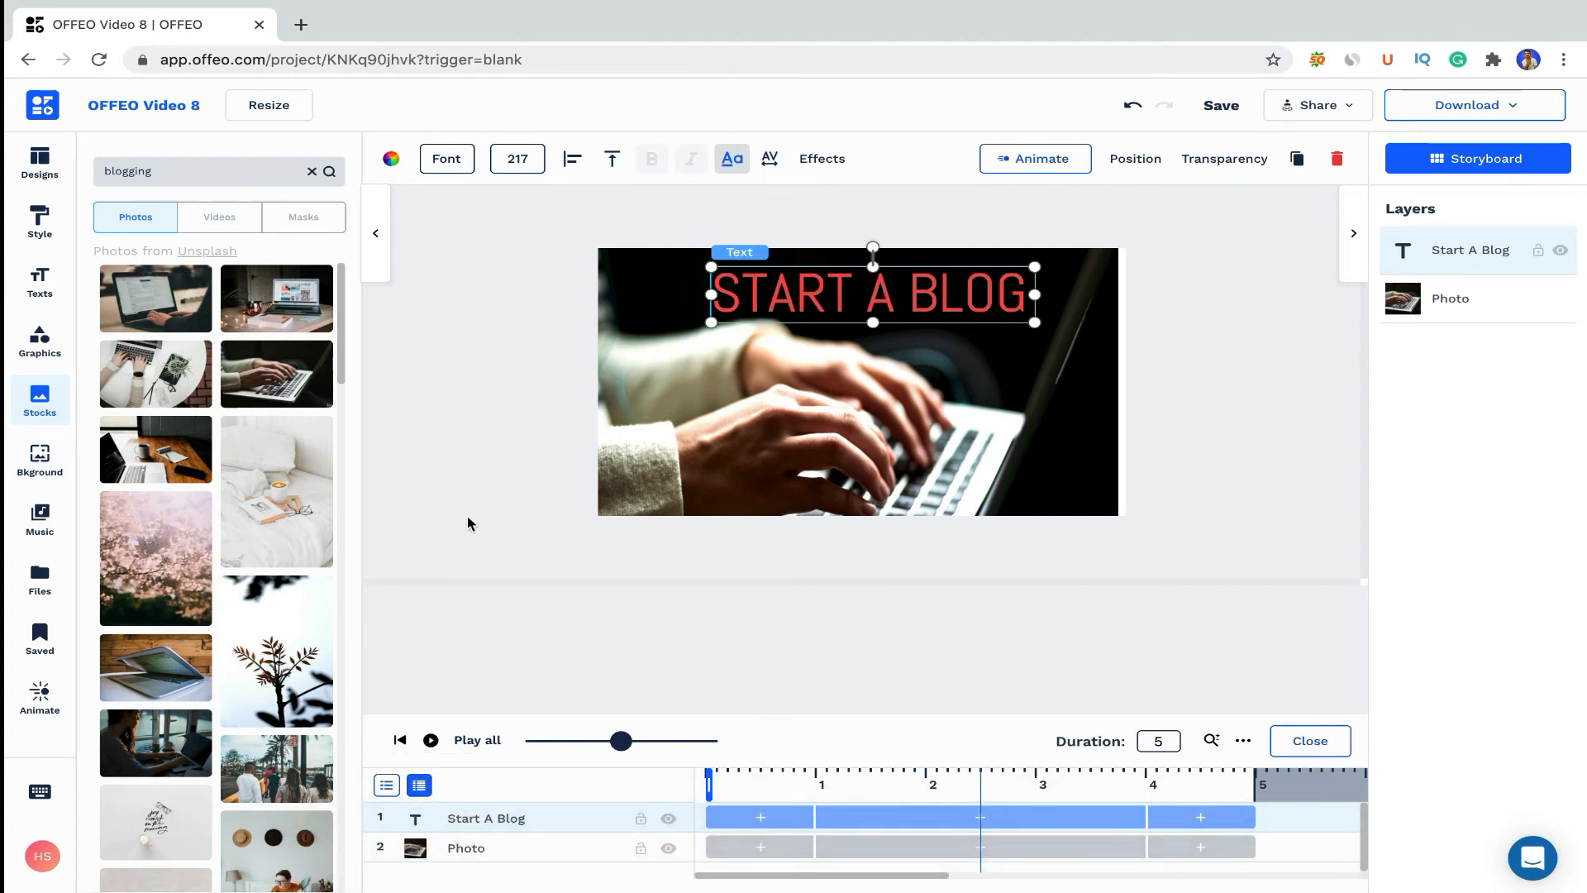
Give the heading and photo together a Fade In entrance and a Fade Out exit animation.
{"action": "left_click", "coordinate": [467, 849], "text": "shift"}
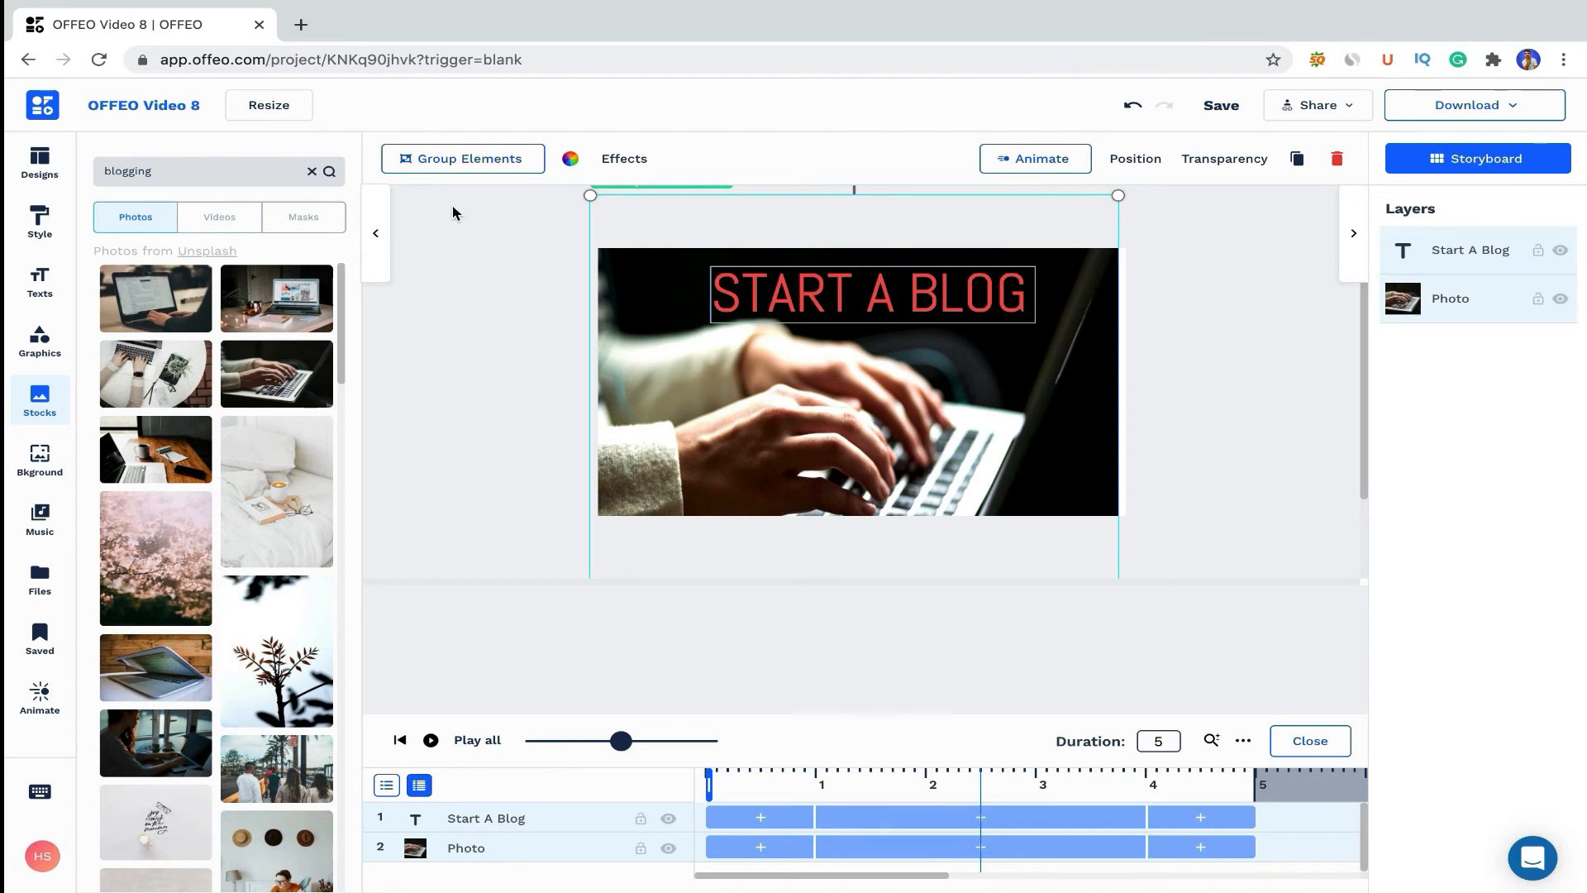
{"action": "left_click", "coordinate": [1044, 159]}
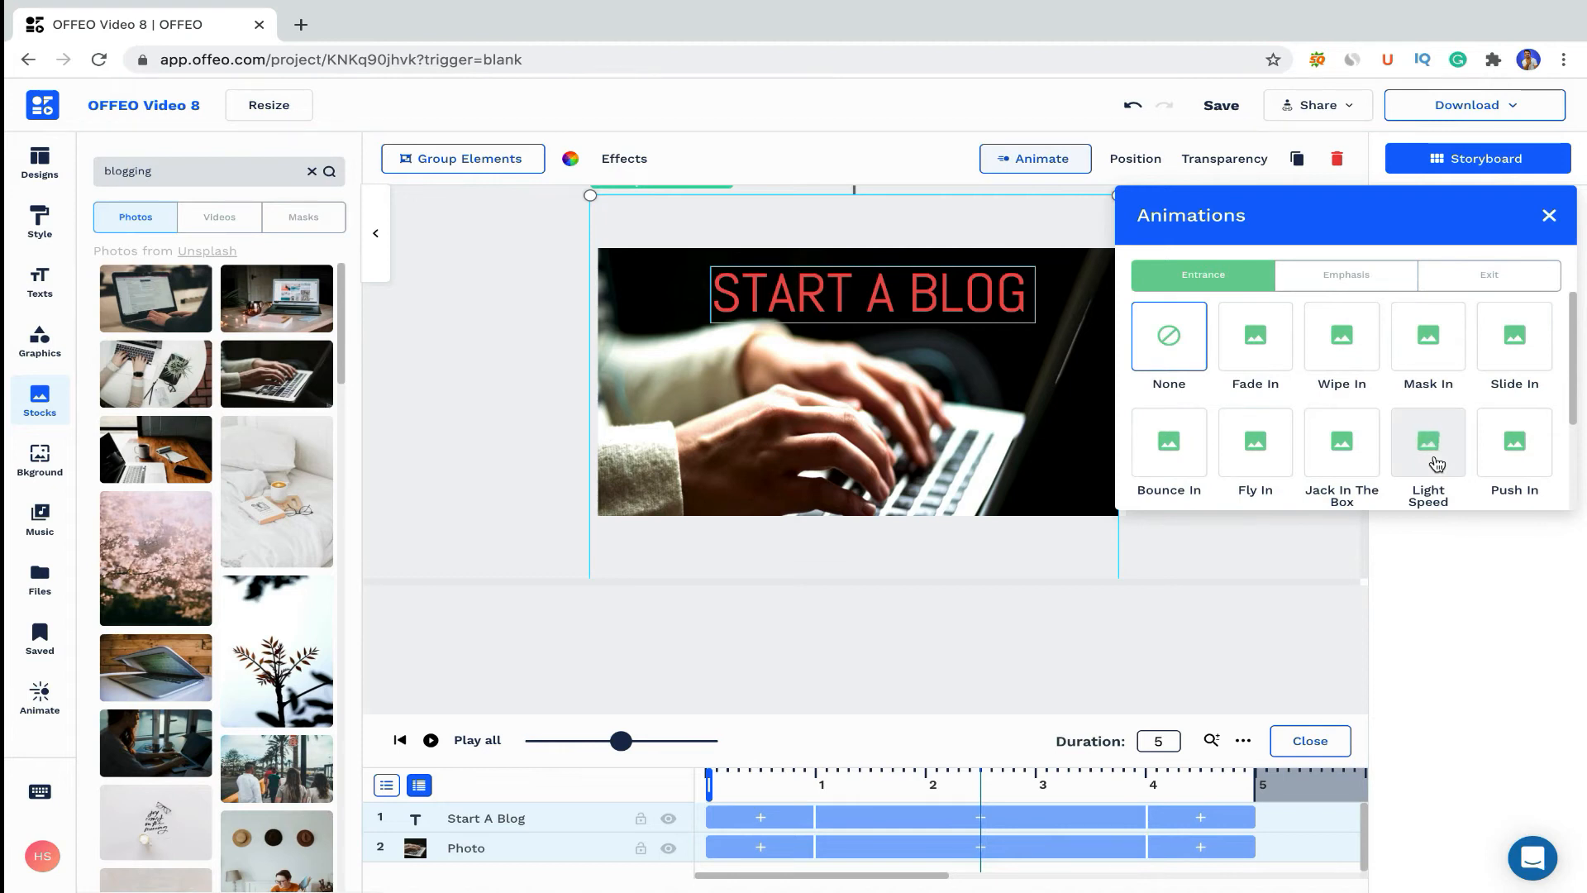
{"action": "left_click", "coordinate": [1271, 341]}
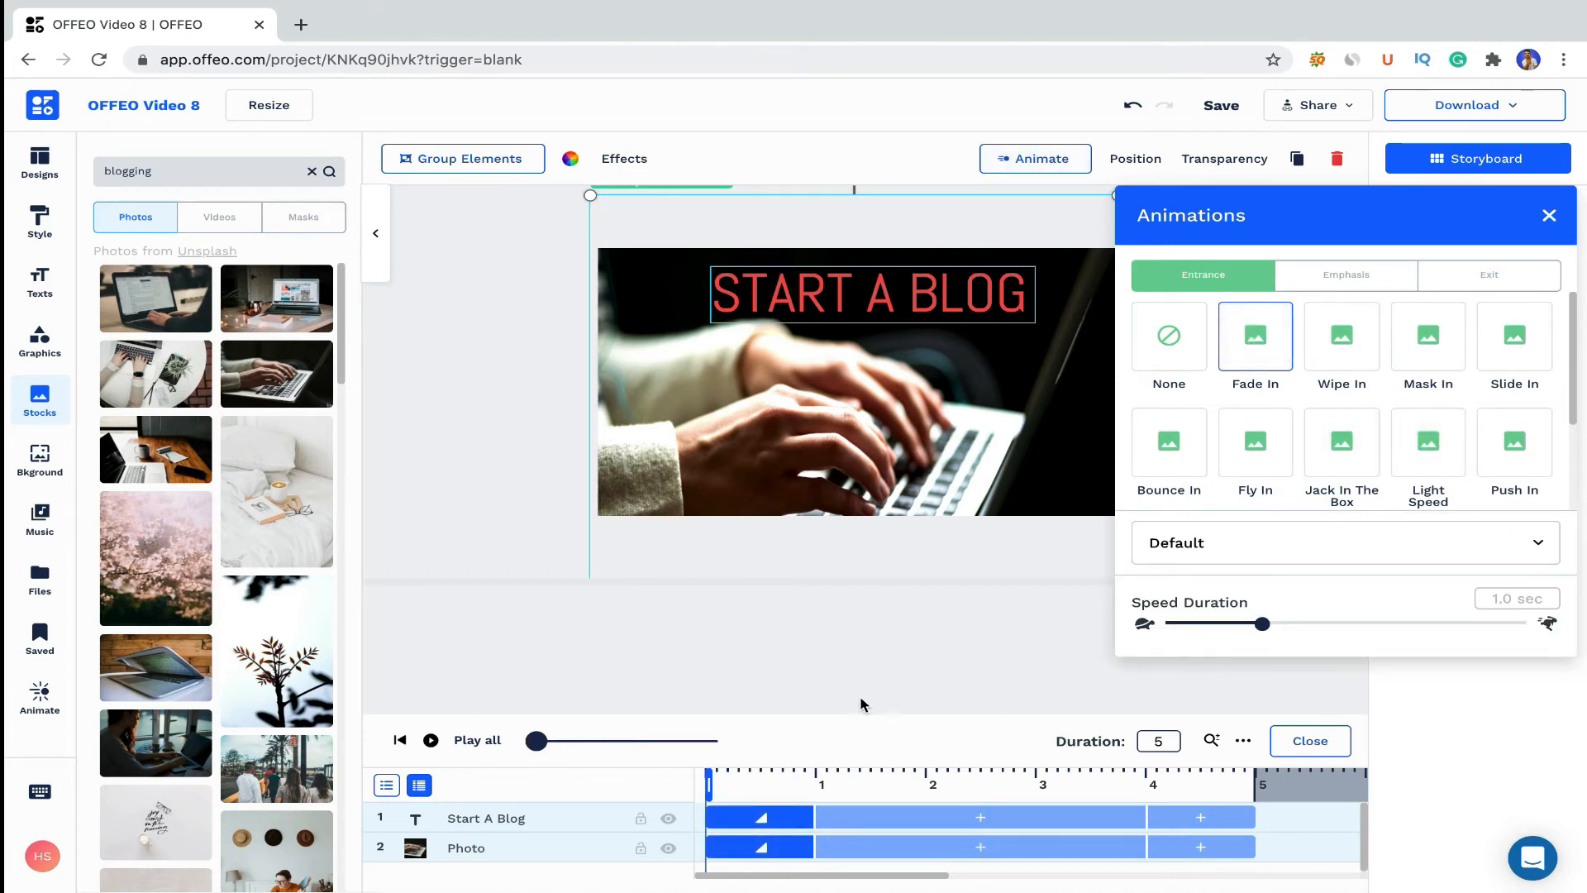
{"action": "left_click", "coordinate": [1480, 275]}
{"action": "left_click", "coordinate": [1286, 350]}
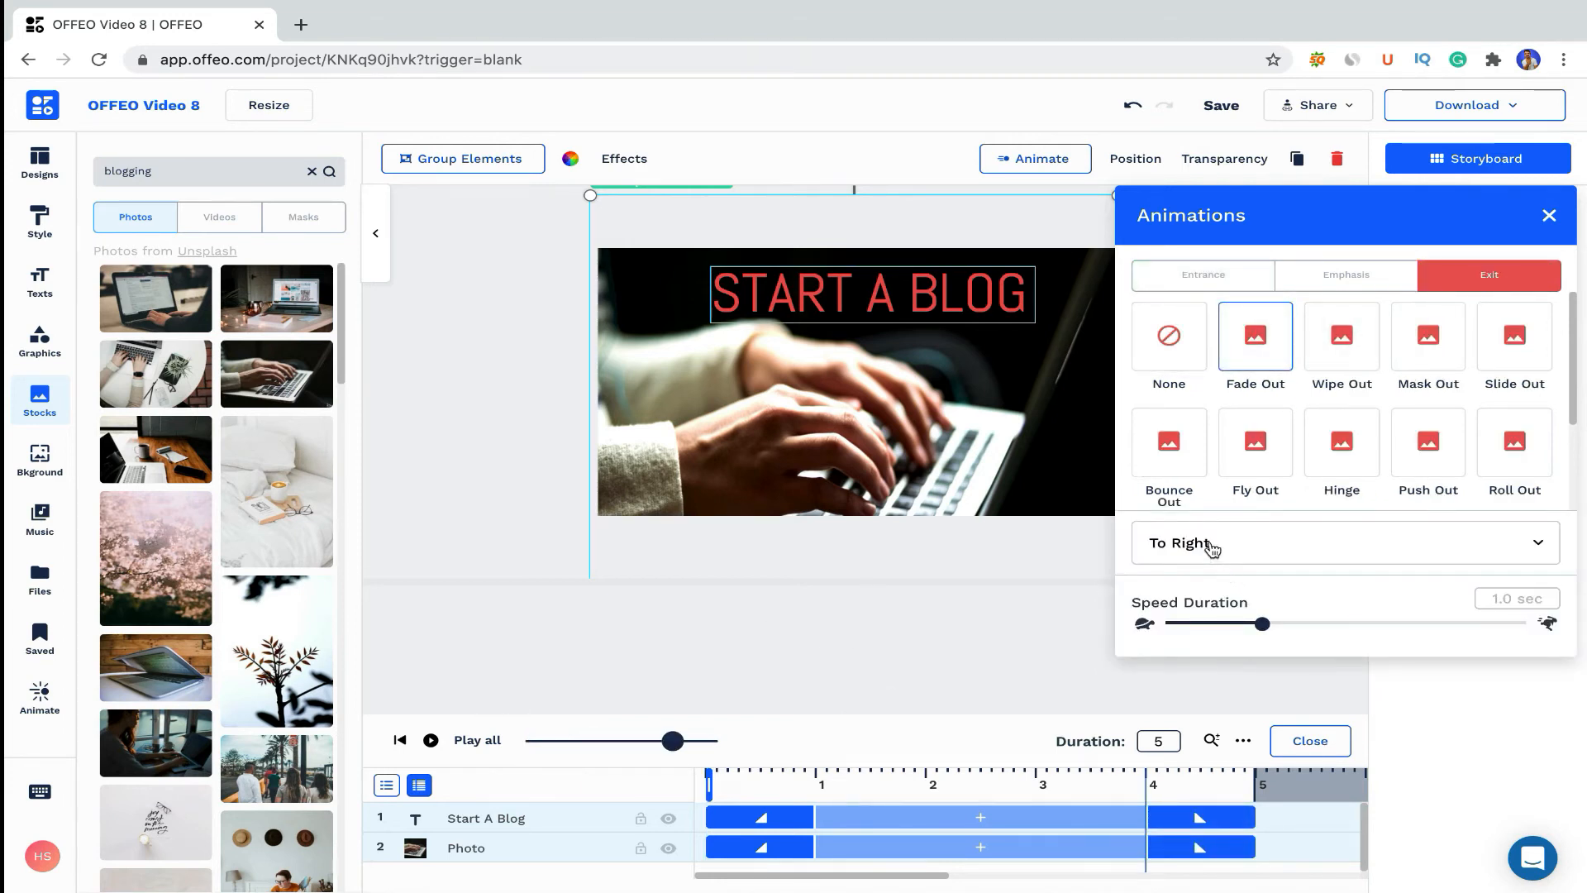
Rewind the third scene to its start and preview its fade animations.
{"action": "left_click", "coordinate": [910, 608]}
{"action": "left_click_drag", "start_coordinate": [672, 741], "coordinate": [537, 741]}
{"action": "left_click", "coordinate": [441, 743]}
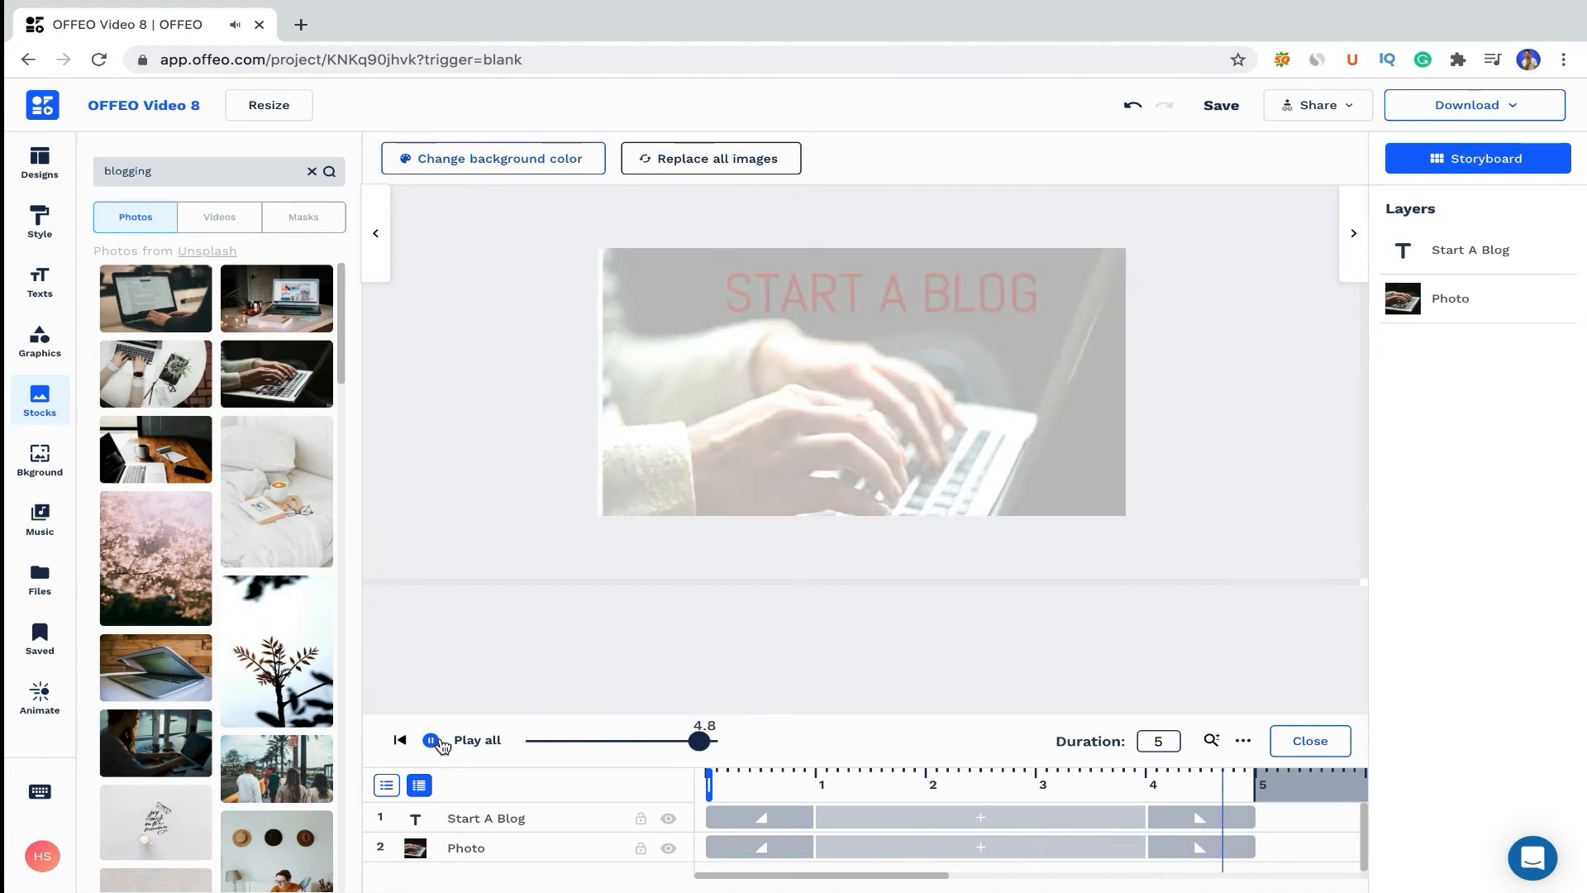
Shorten the third scene's duration to 3.5 seconds.
{"action": "double_click", "coordinate": [1166, 741]}
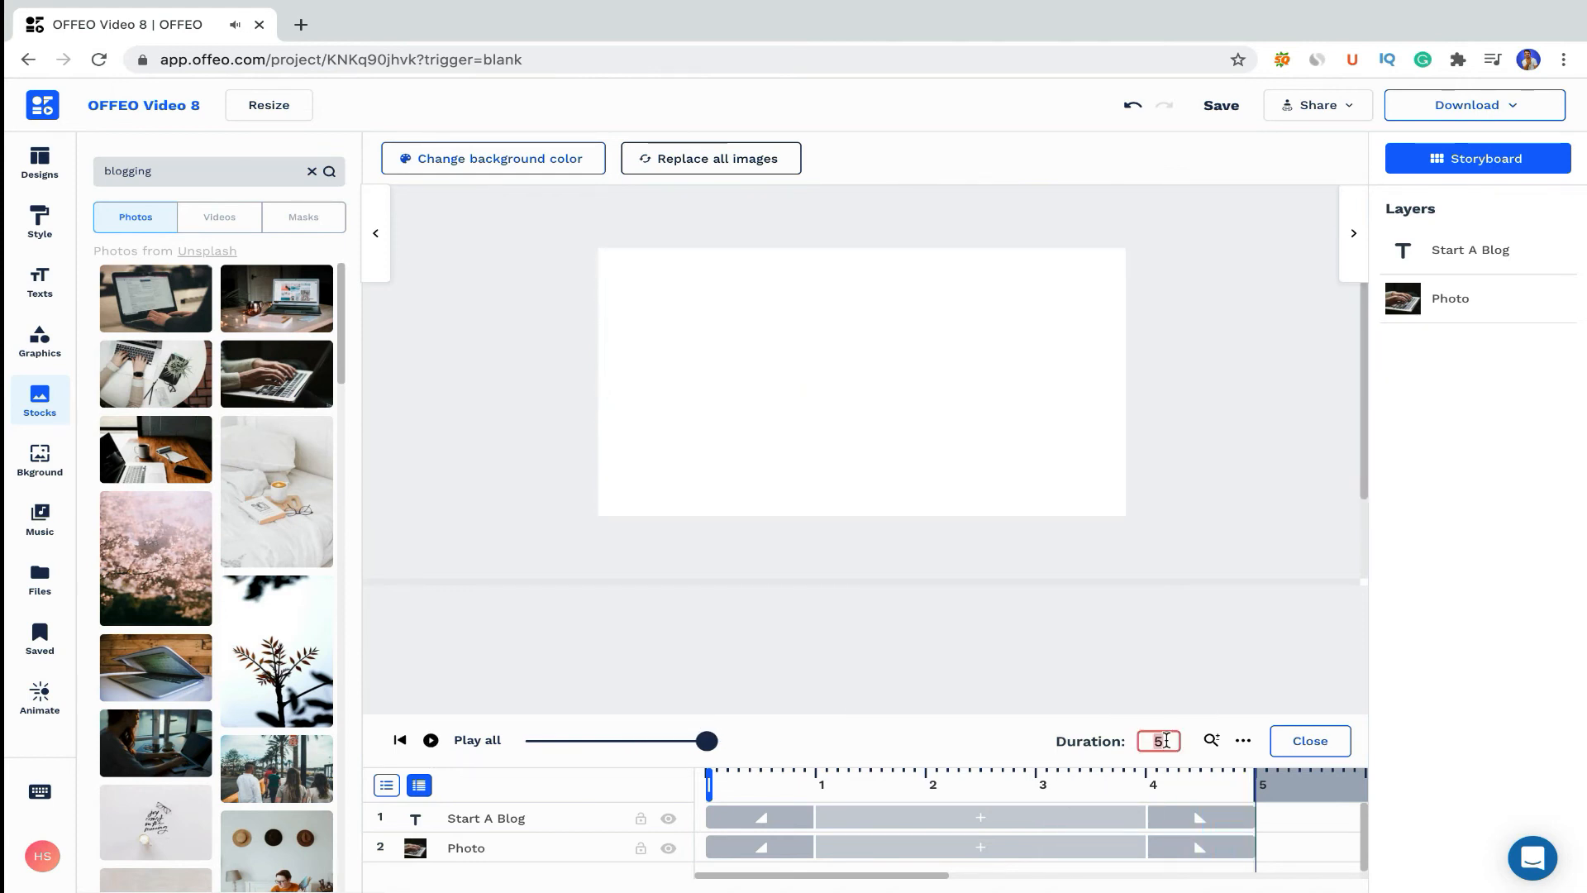
{"action": "key", "text": "Return"}
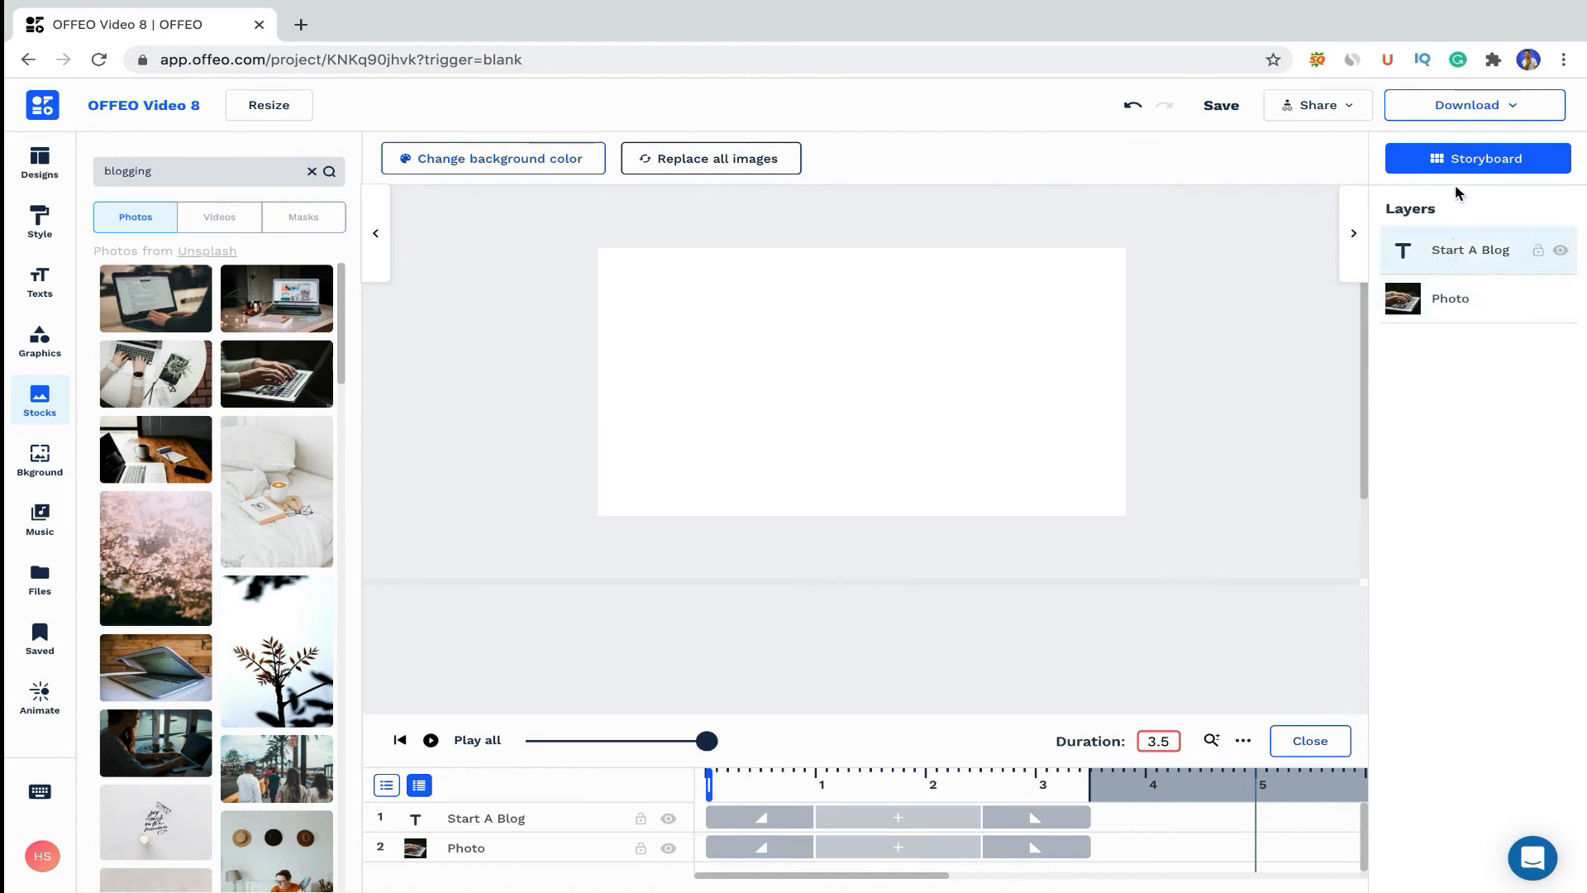
Open the storyboard and add a Push In transition between Scene 1 and Scene 2.
{"action": "left_click", "coordinate": [1474, 162]}
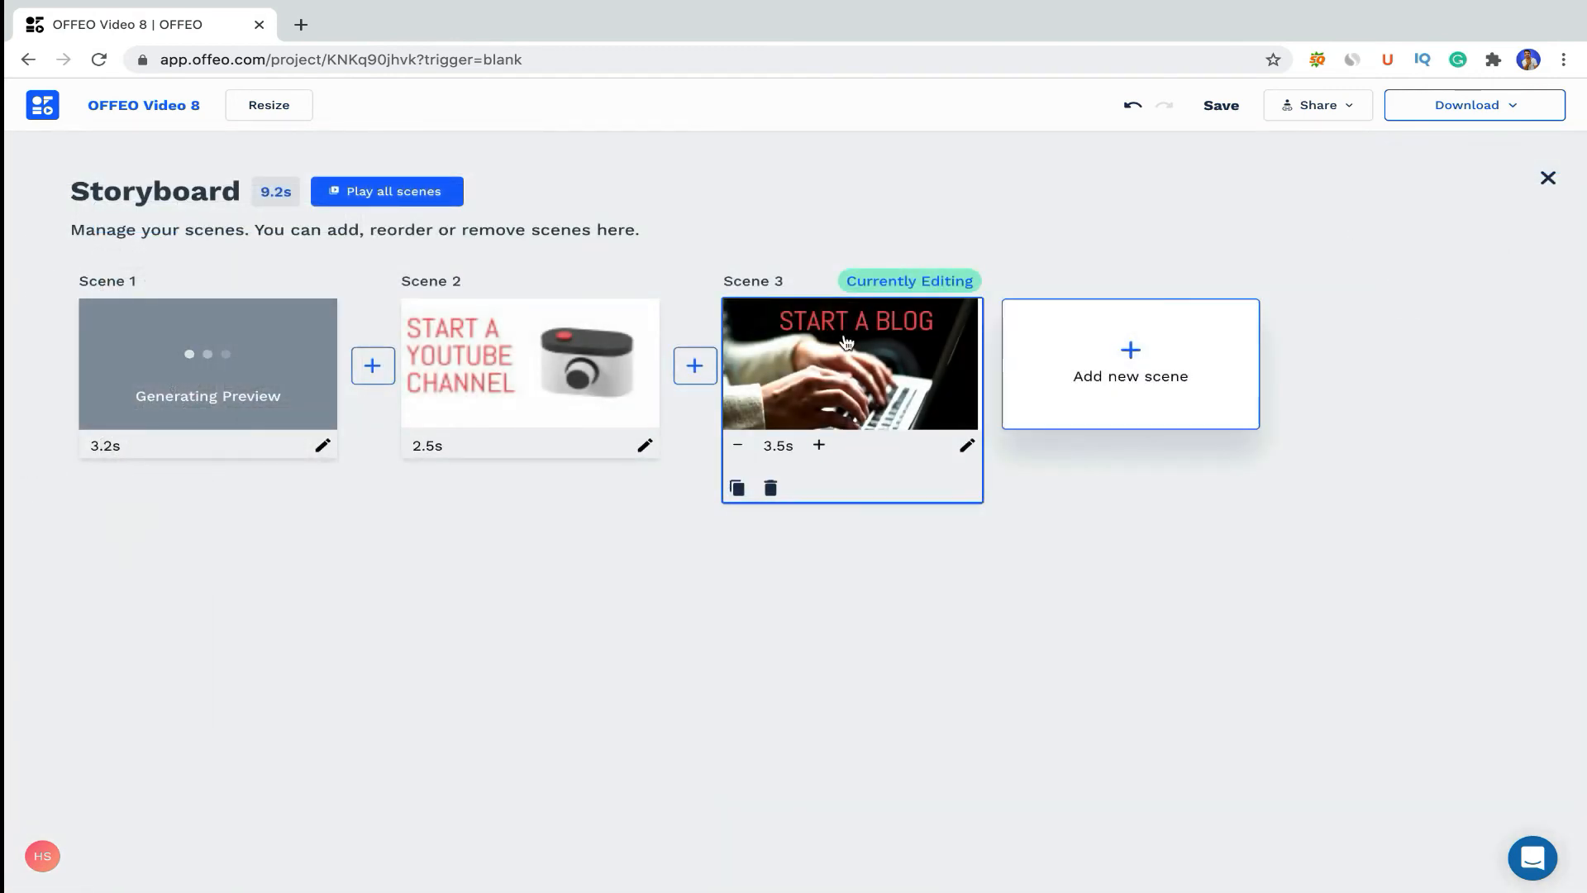
{"action": "left_click", "coordinate": [376, 366]}
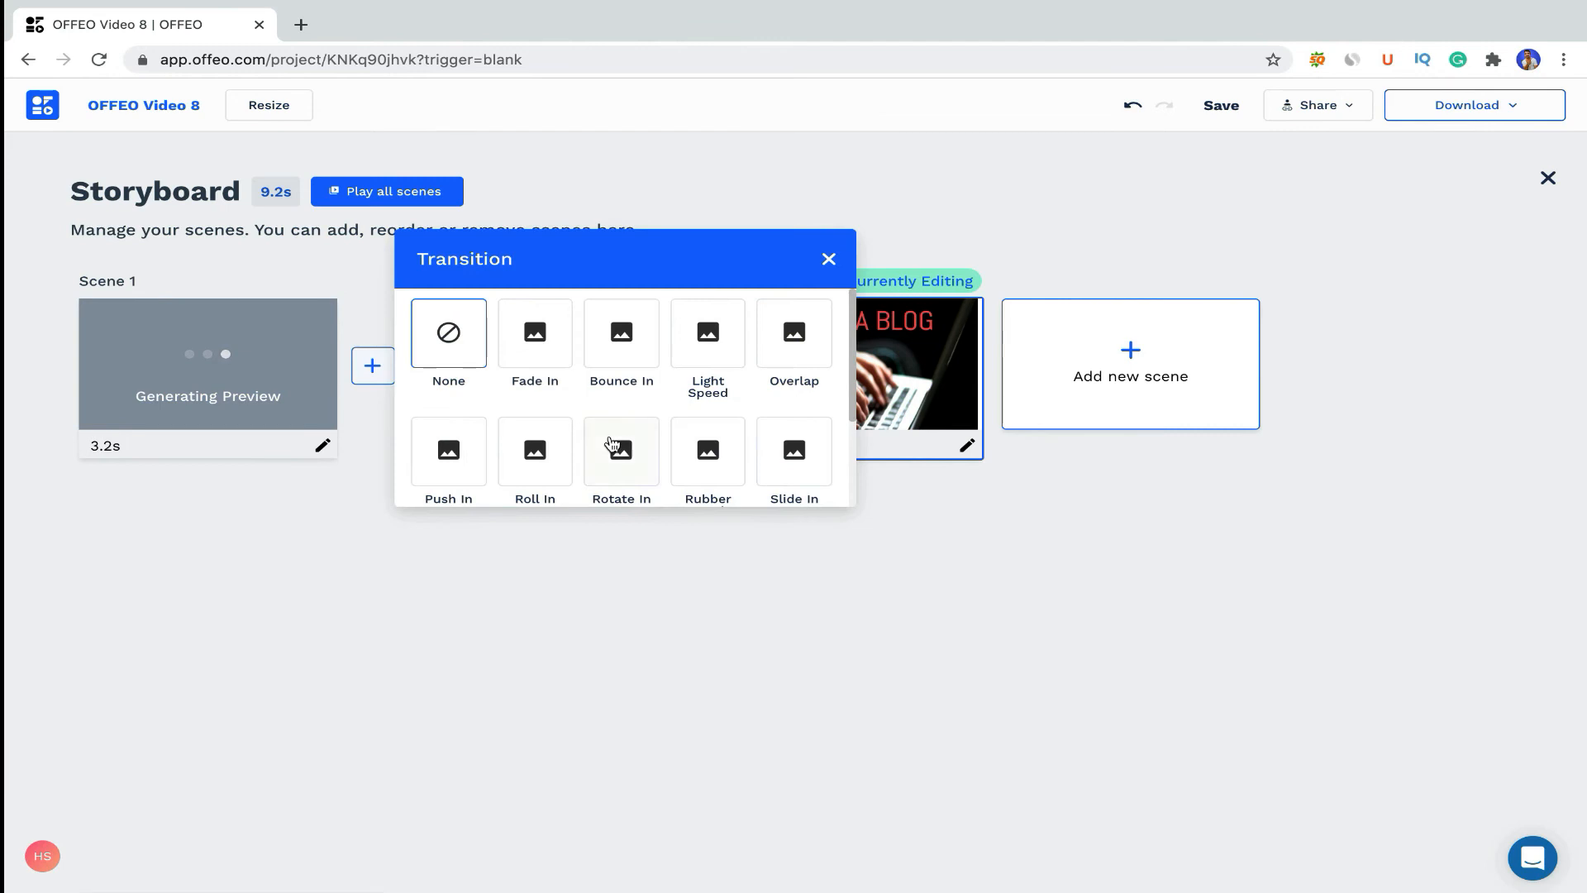
{"action": "scroll", "coordinate": [612, 445], "scroll_direction": "down", "scroll_amount": 2}
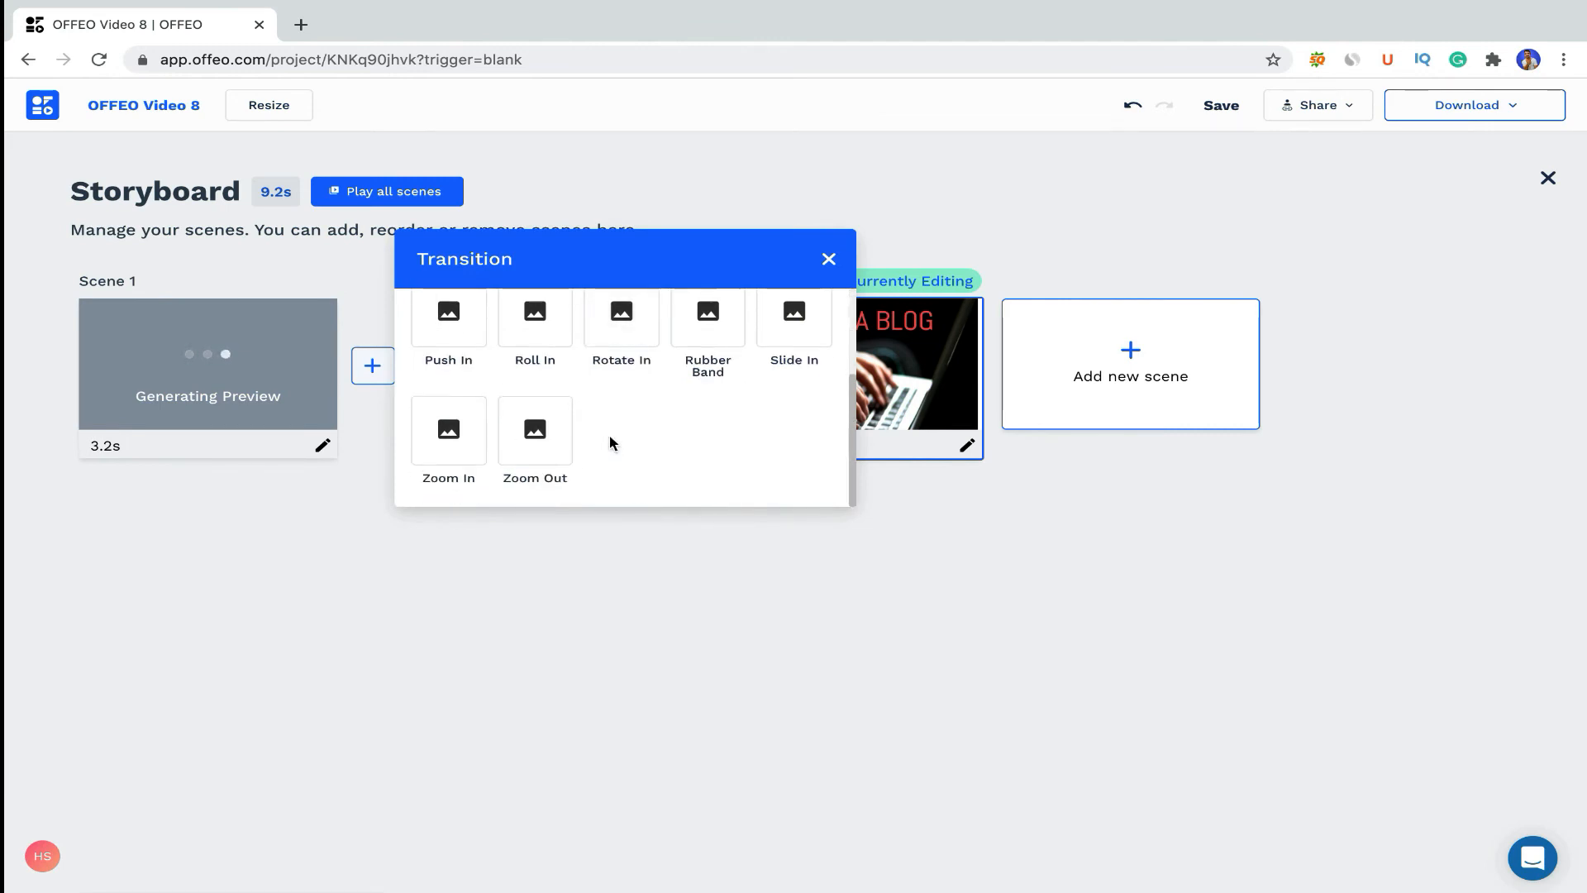
{"action": "scroll", "coordinate": [610, 443], "scroll_direction": "up", "scroll_amount": 2}
{"action": "scroll", "coordinate": [611, 445], "scroll_direction": "down", "scroll_amount": 2}
{"action": "scroll", "coordinate": [609, 443], "scroll_direction": "up", "scroll_amount": 1}
{"action": "scroll", "coordinate": [567, 400], "scroll_direction": "up", "scroll_amount": 1}
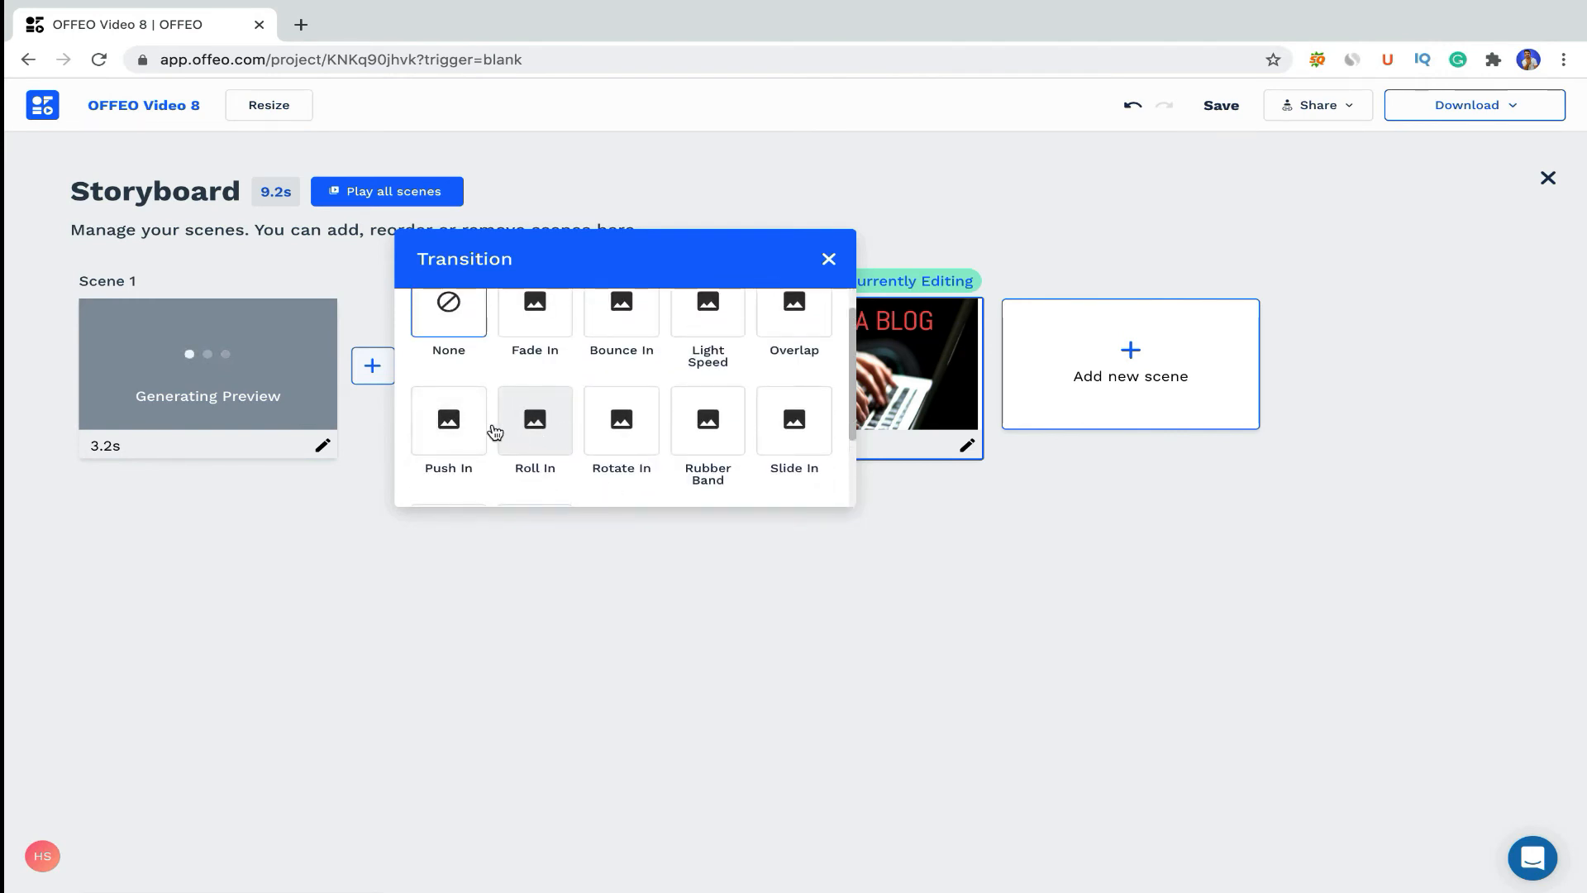
{"action": "left_click", "coordinate": [449, 421]}
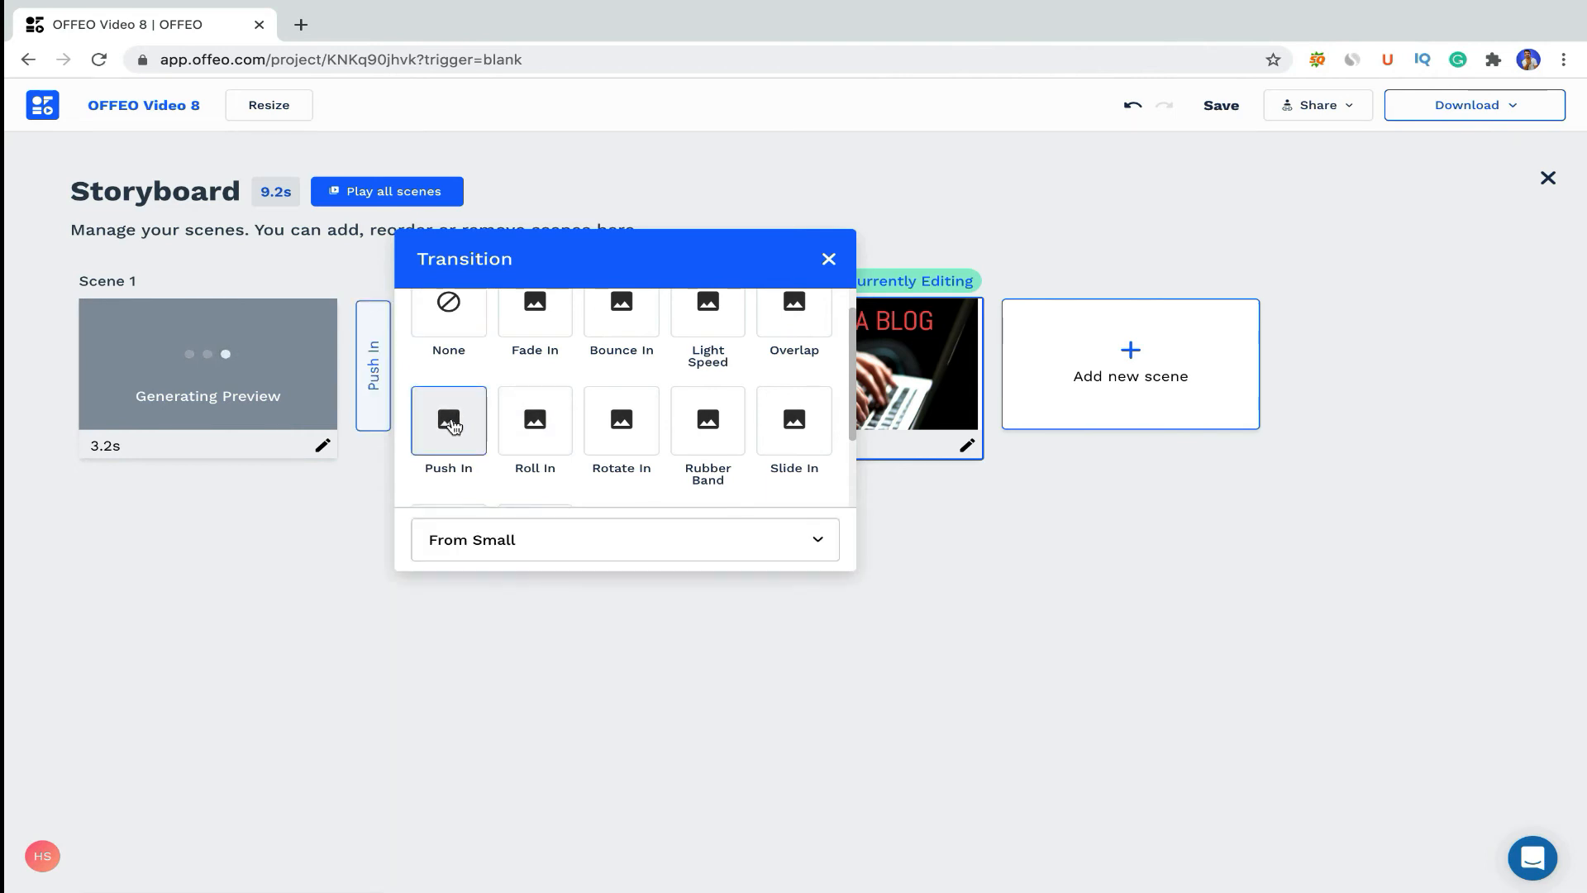
{"action": "left_click", "coordinate": [313, 541]}
Add a Roll In transition between Scene 2 and Scene 3.
{"action": "left_click", "coordinate": [692, 384]}
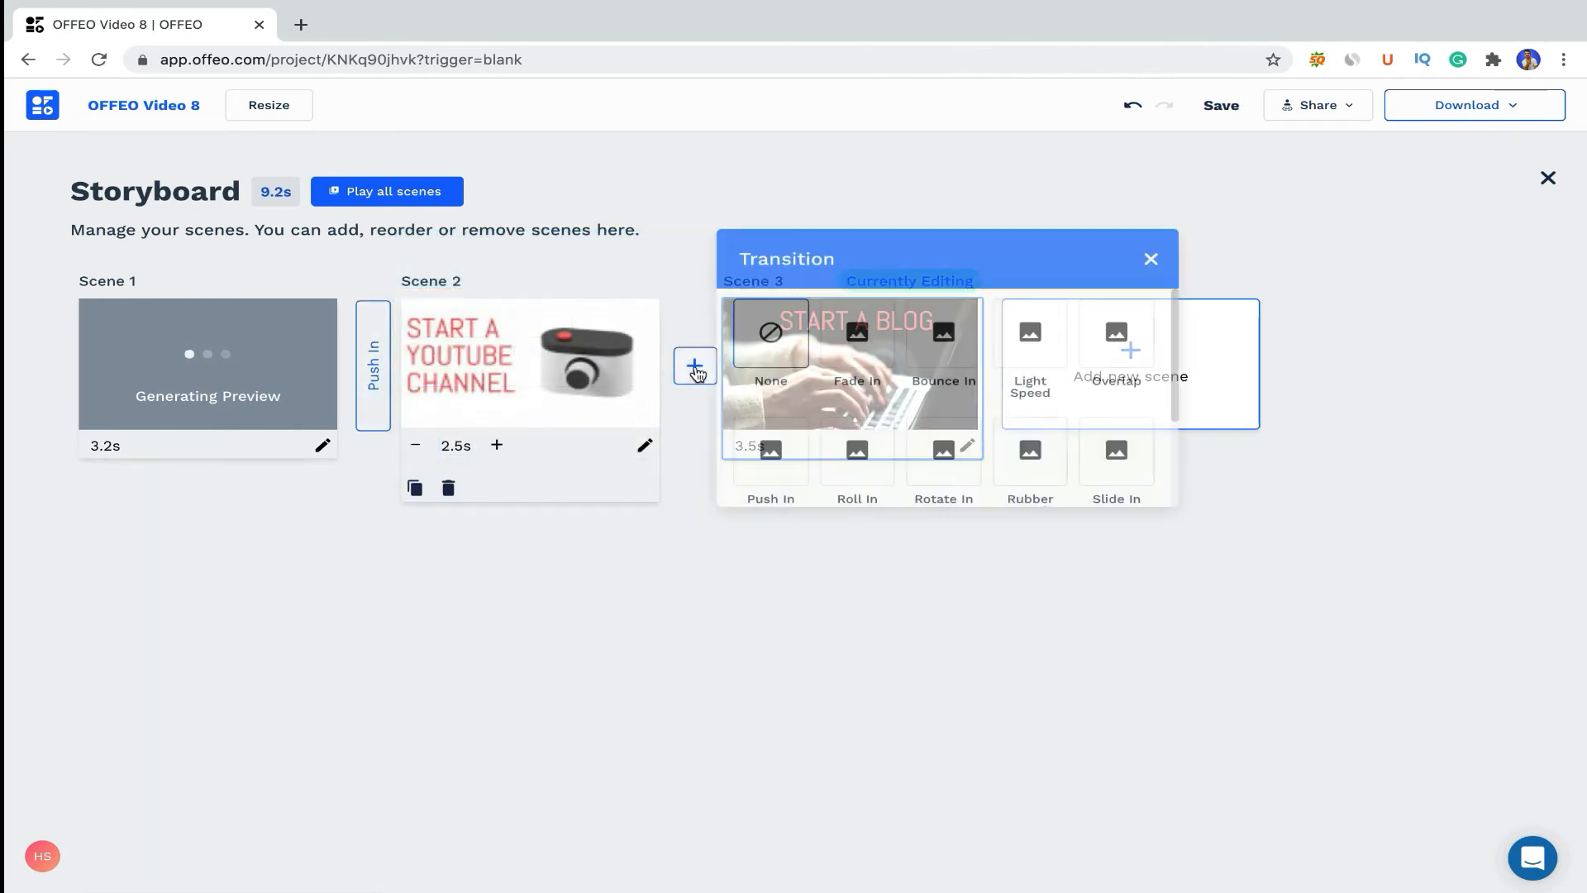
{"action": "scroll", "coordinate": [844, 405], "scroll_direction": "down", "scroll_amount": 3}
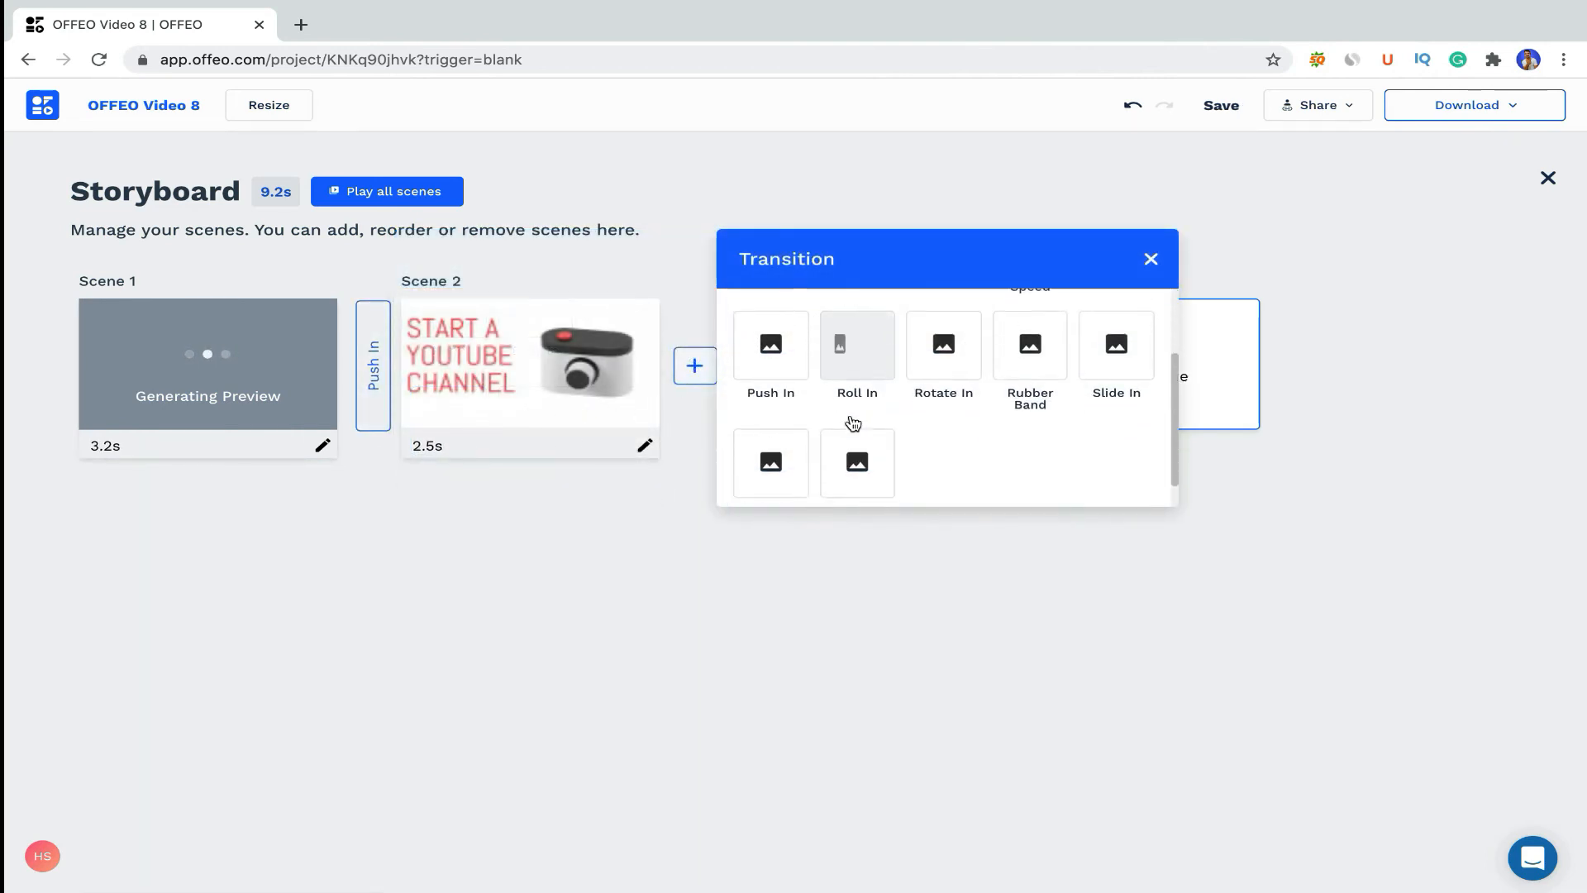
{"action": "left_click", "coordinate": [854, 363]}
{"action": "left_click", "coordinate": [569, 574]}
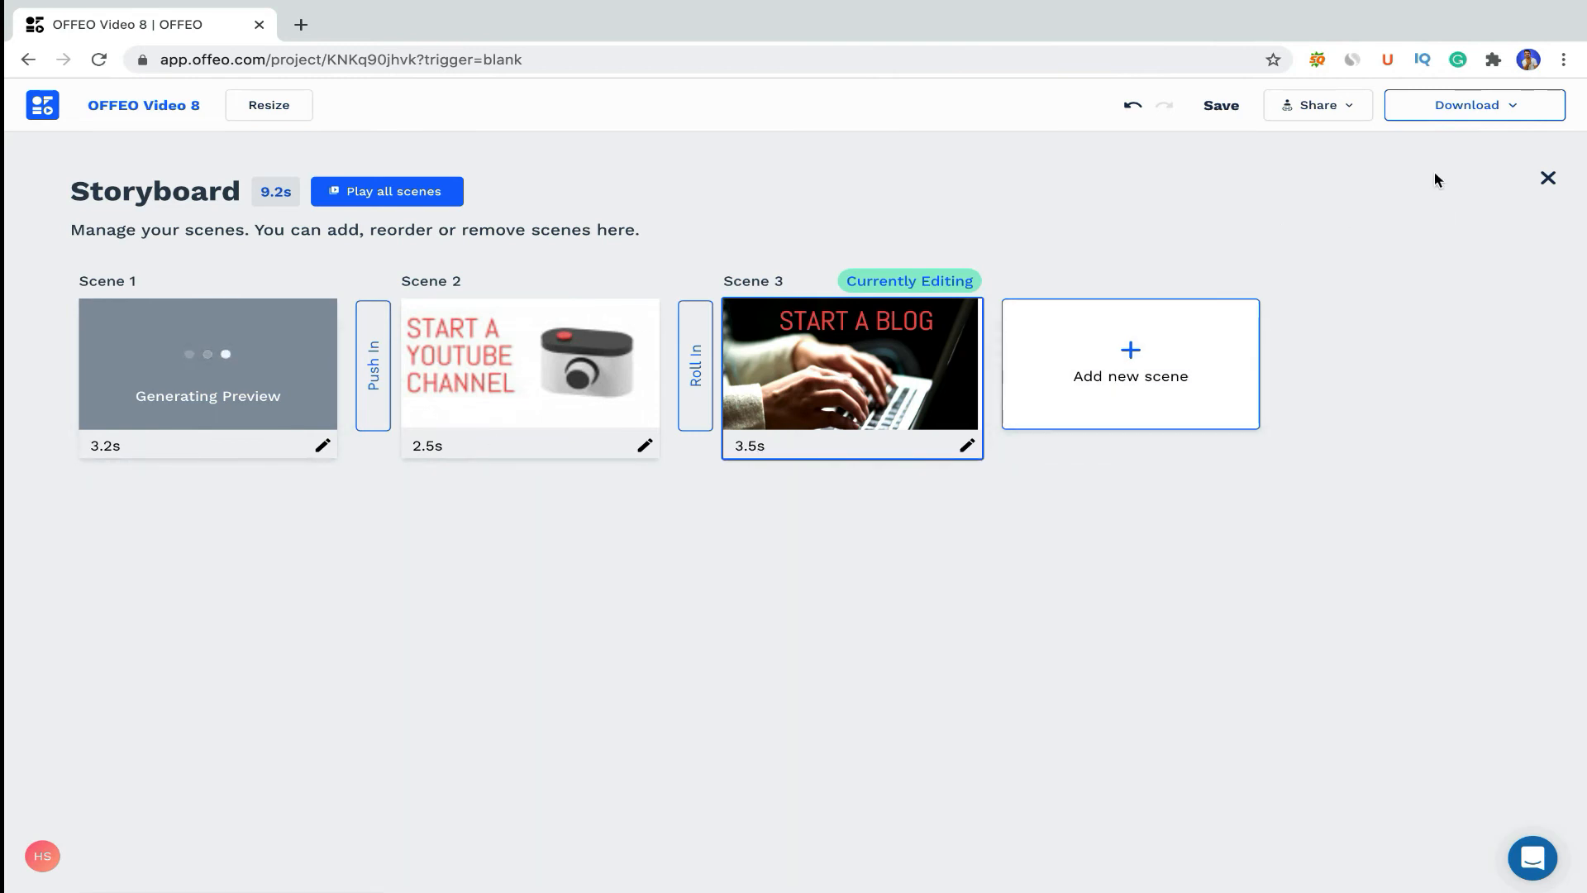
Review the image export options with the frame at 1.2 sec chosen, and leave without saving an image.
{"action": "left_click", "coordinate": [1495, 117]}
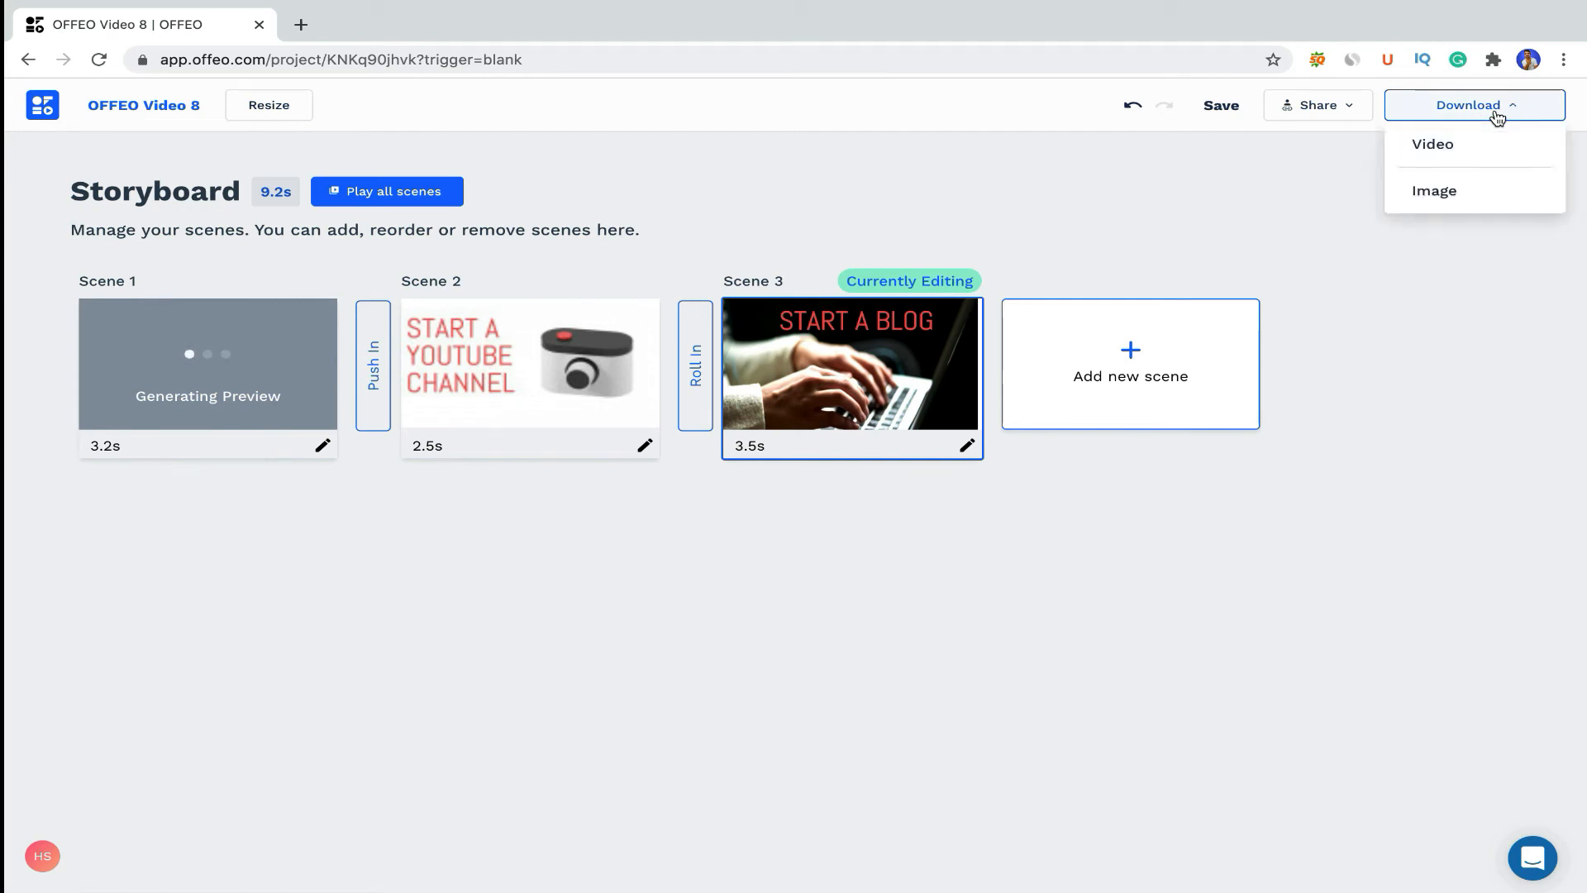
{"action": "left_click", "coordinate": [1461, 196]}
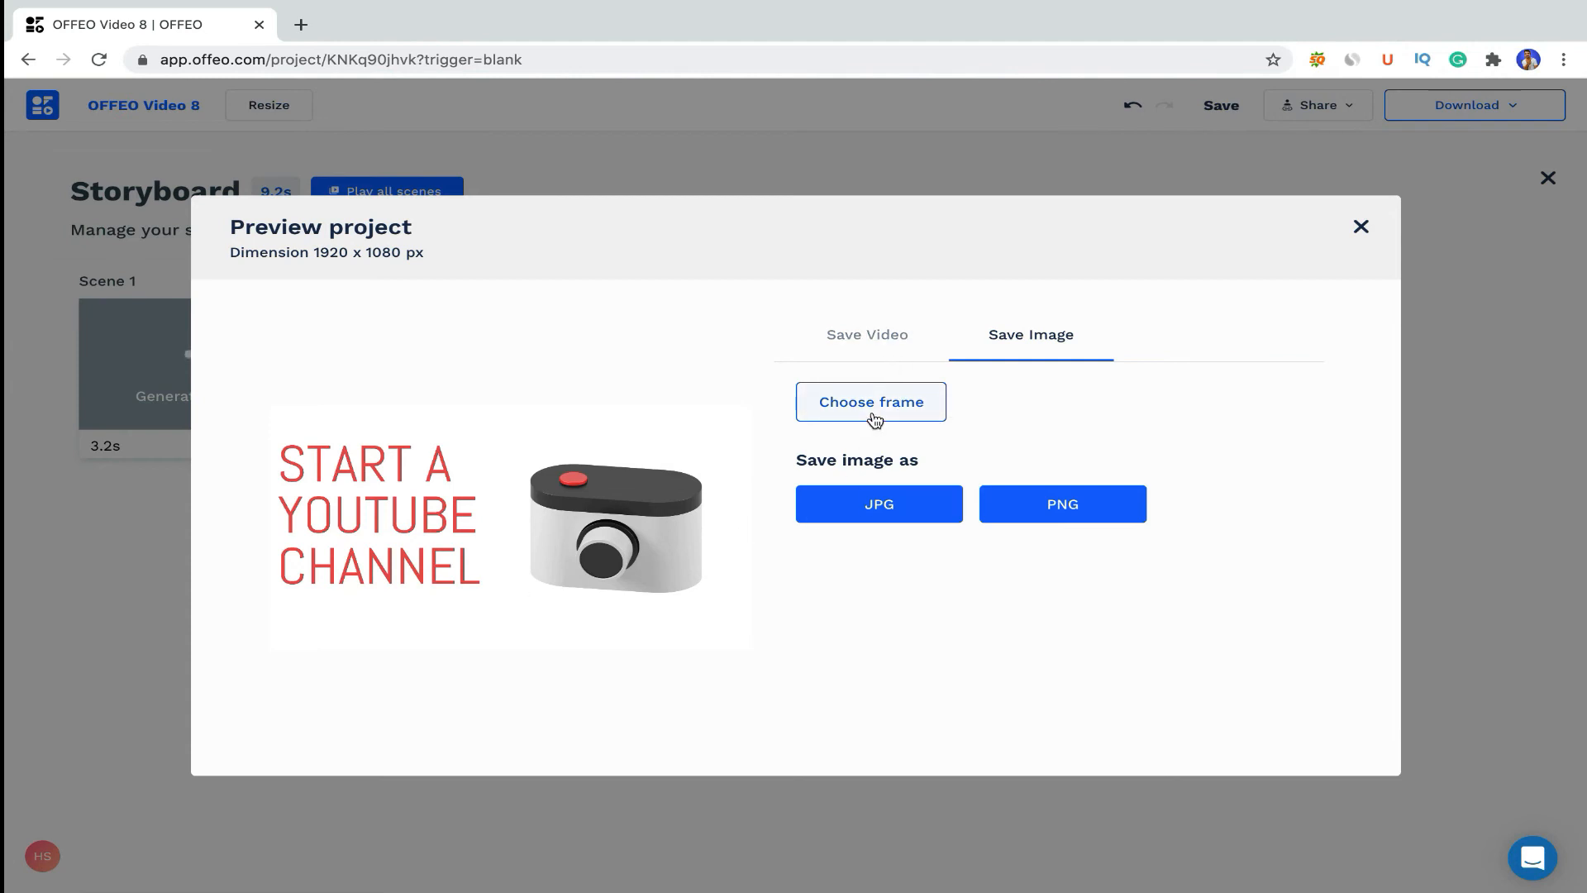
{"action": "left_click", "coordinate": [874, 420]}
{"action": "left_click", "coordinate": [961, 451]}
{"action": "left_click_drag", "start_coordinate": [963, 456], "coordinate": [877, 453]}
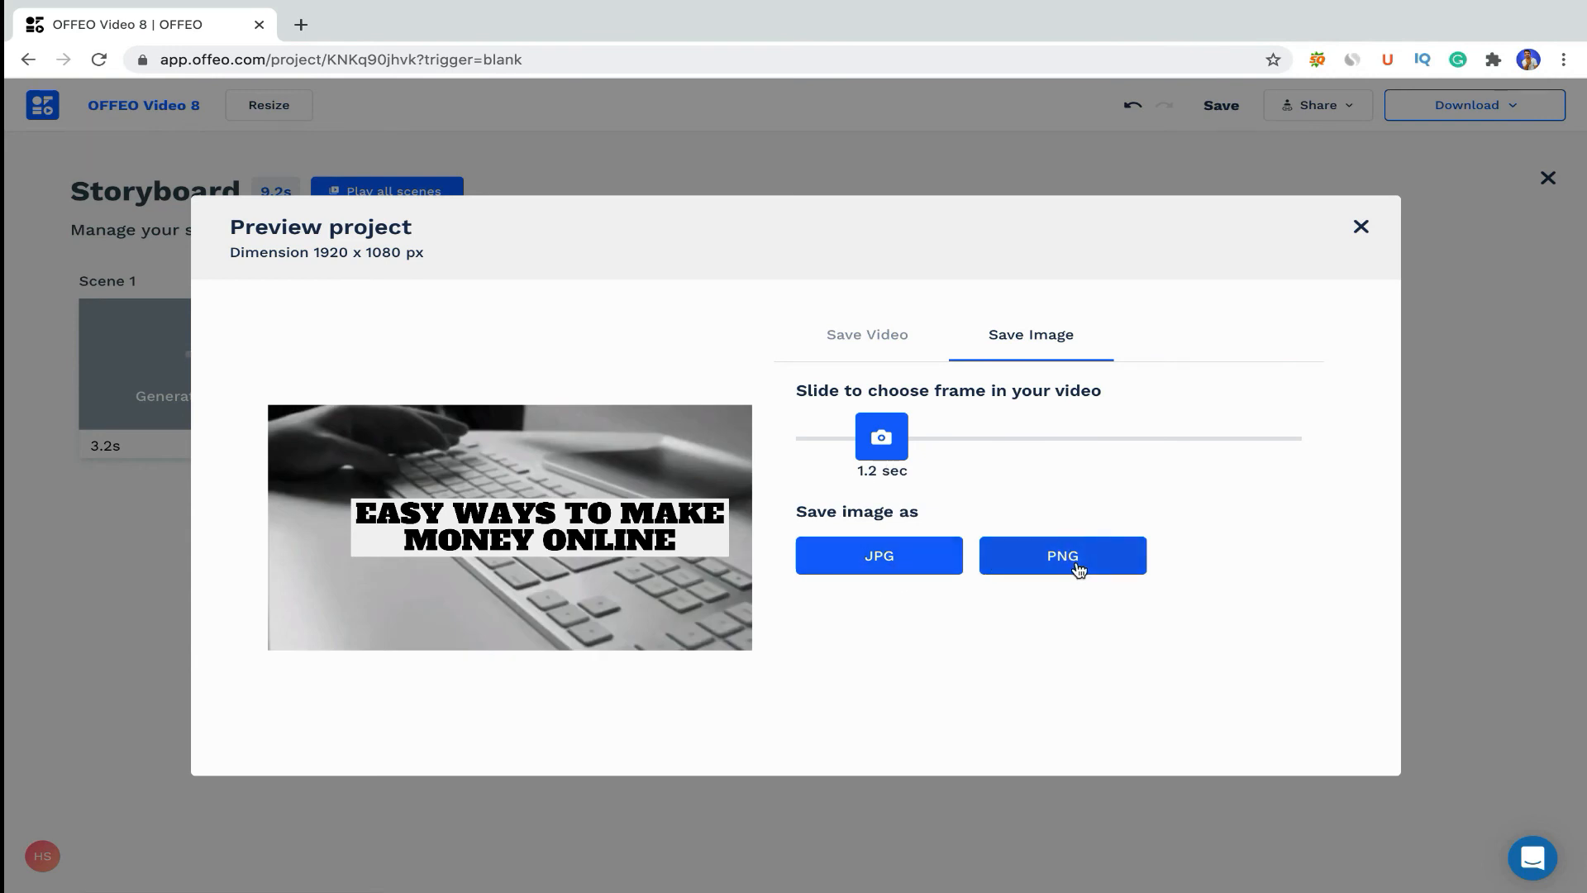
{"action": "left_click", "coordinate": [1362, 228]}
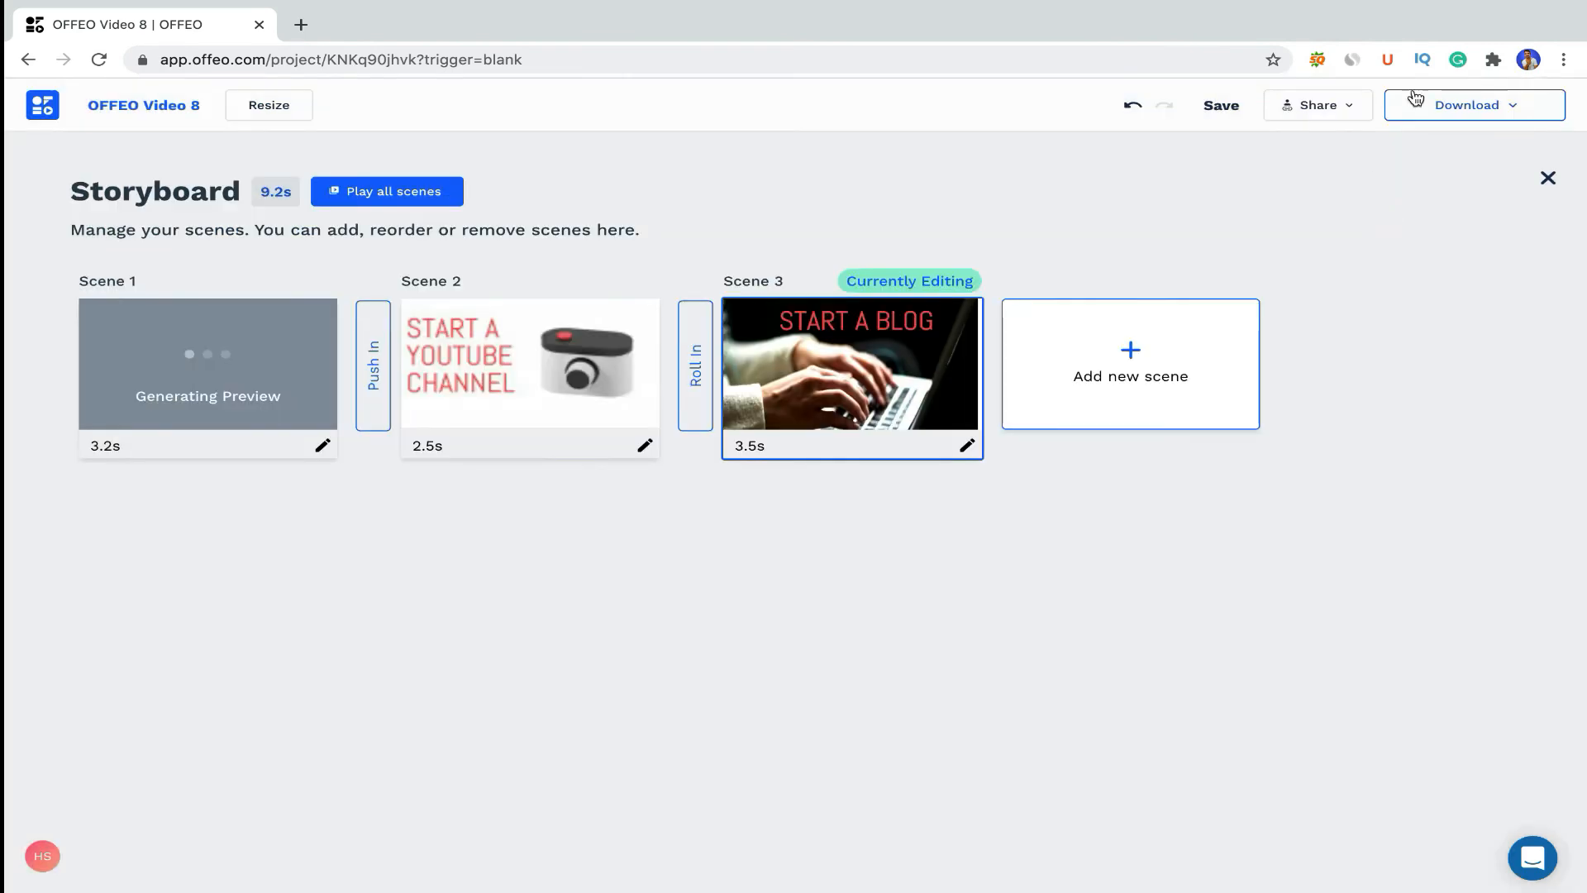
Review the video export options, including high-quality MP4, and return to the storyboard.
{"action": "left_click", "coordinate": [1515, 114]}
{"action": "left_click", "coordinate": [1443, 156]}
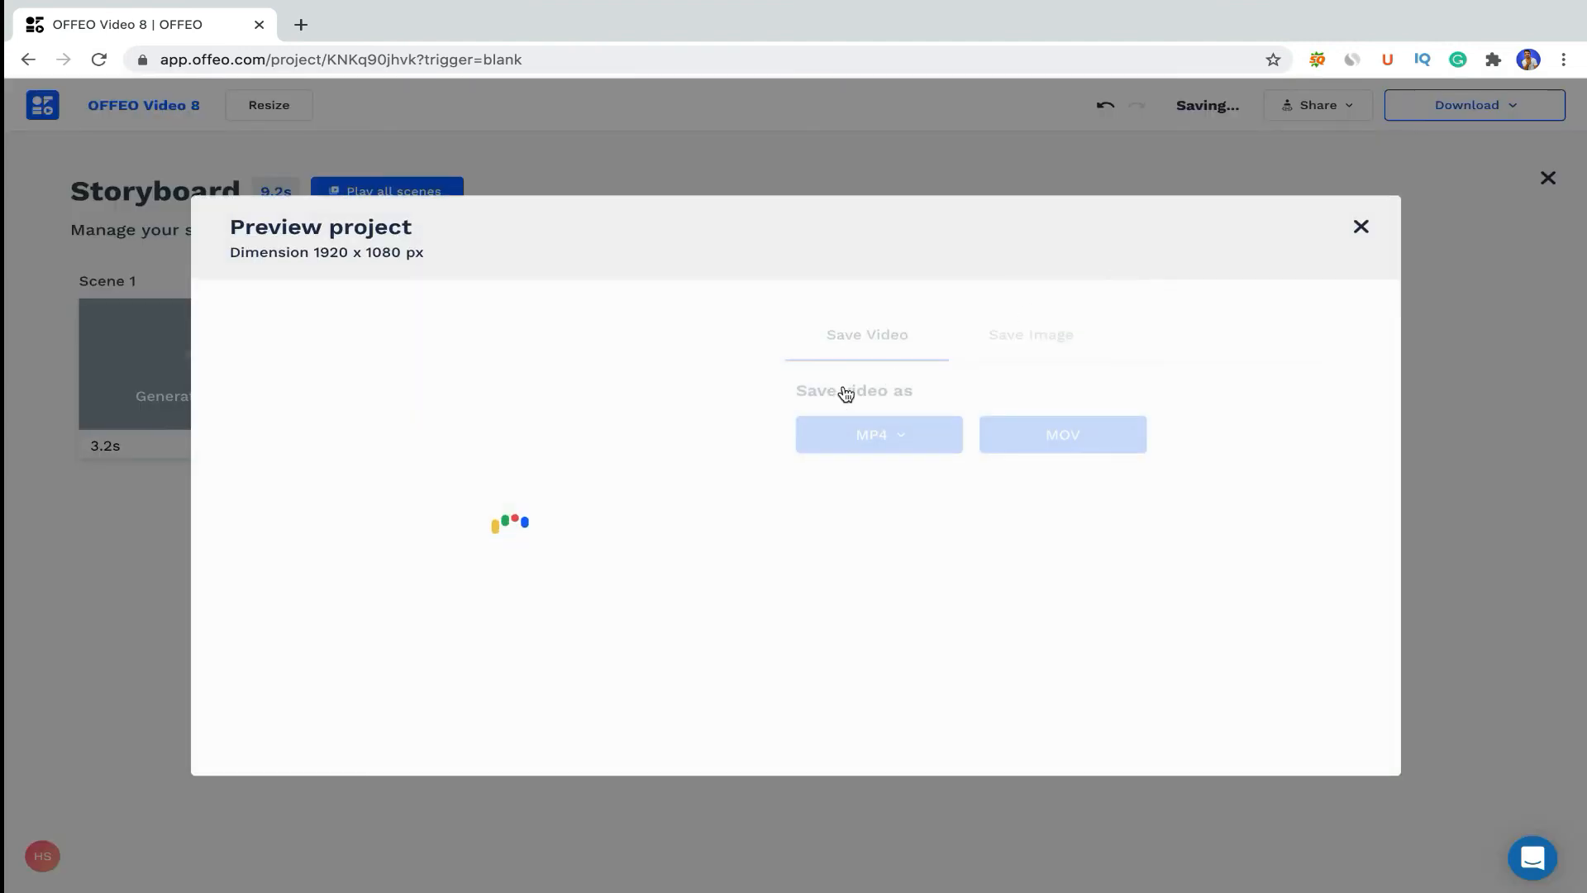
{"action": "left_click", "coordinate": [893, 438]}
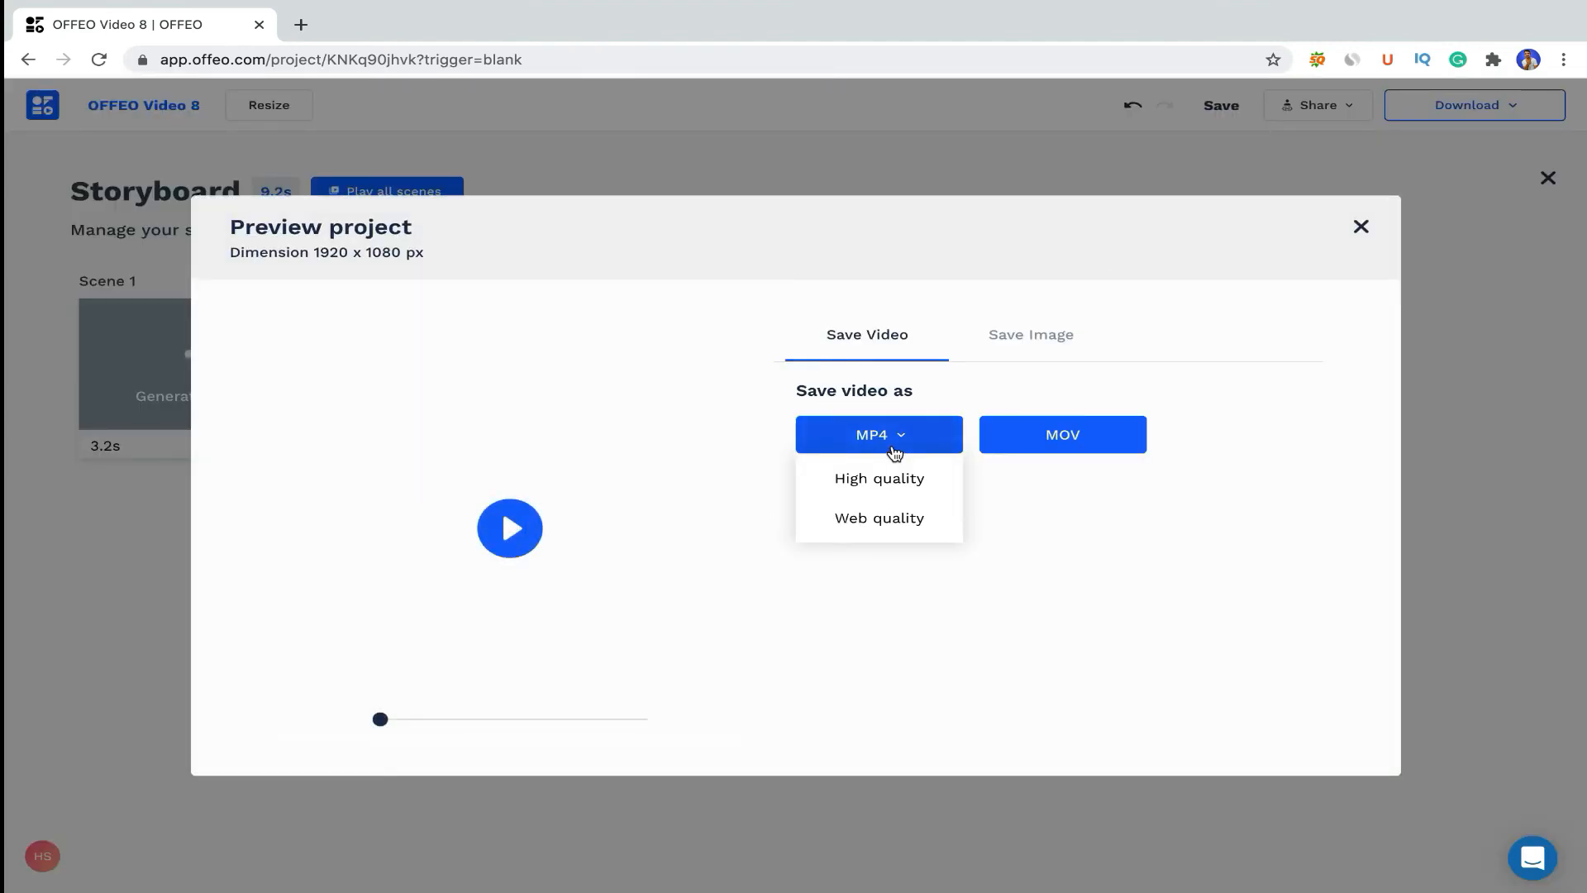
{"action": "left_click", "coordinate": [880, 478]}
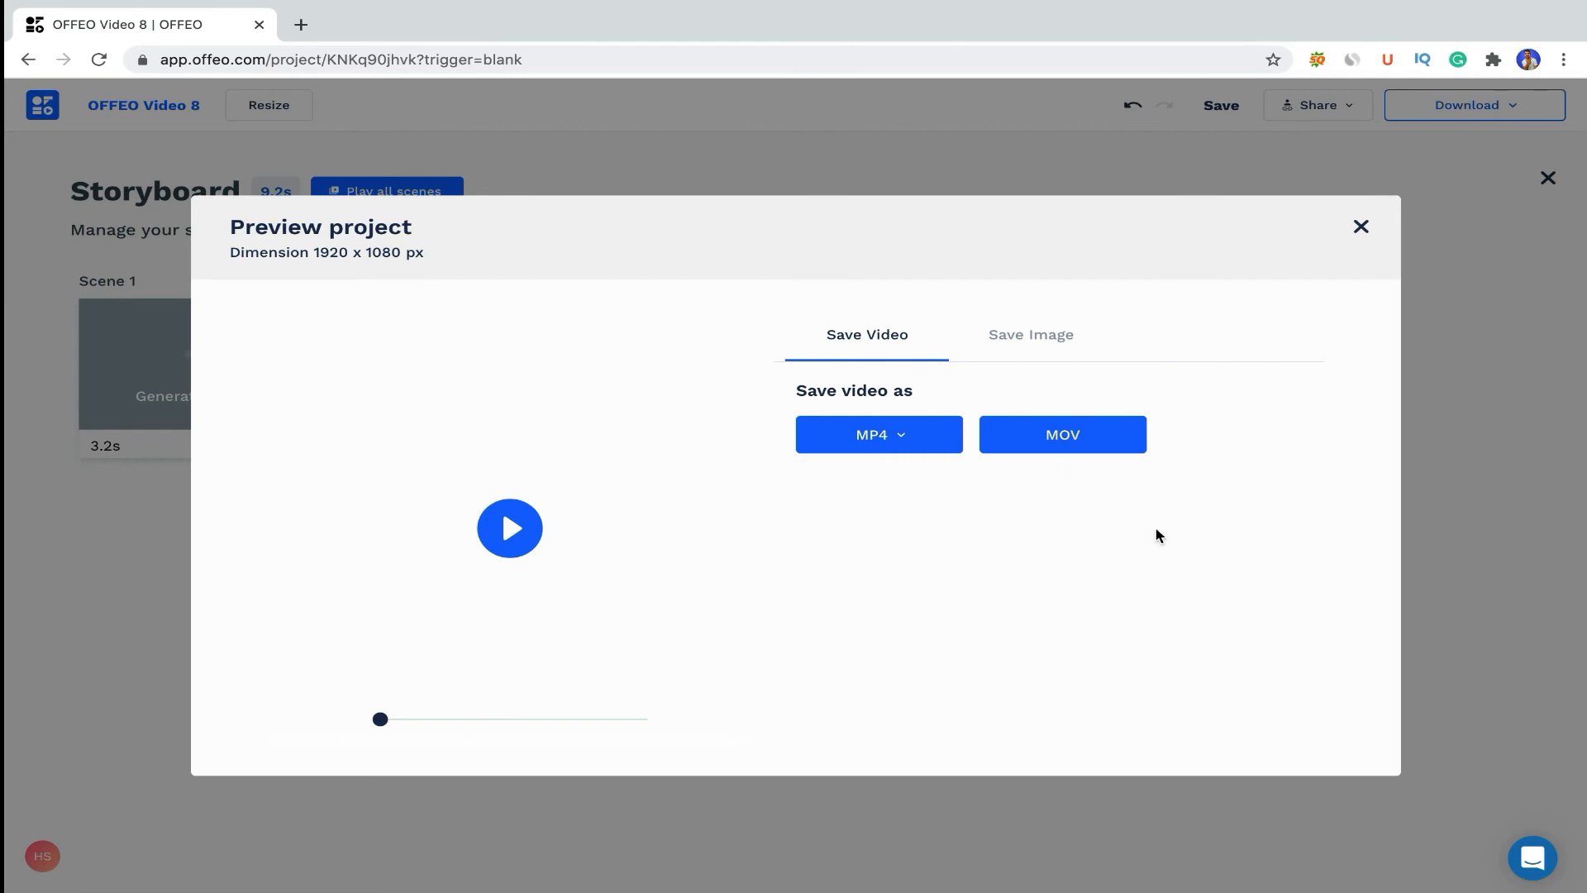
{"action": "left_click", "coordinate": [1362, 228]}
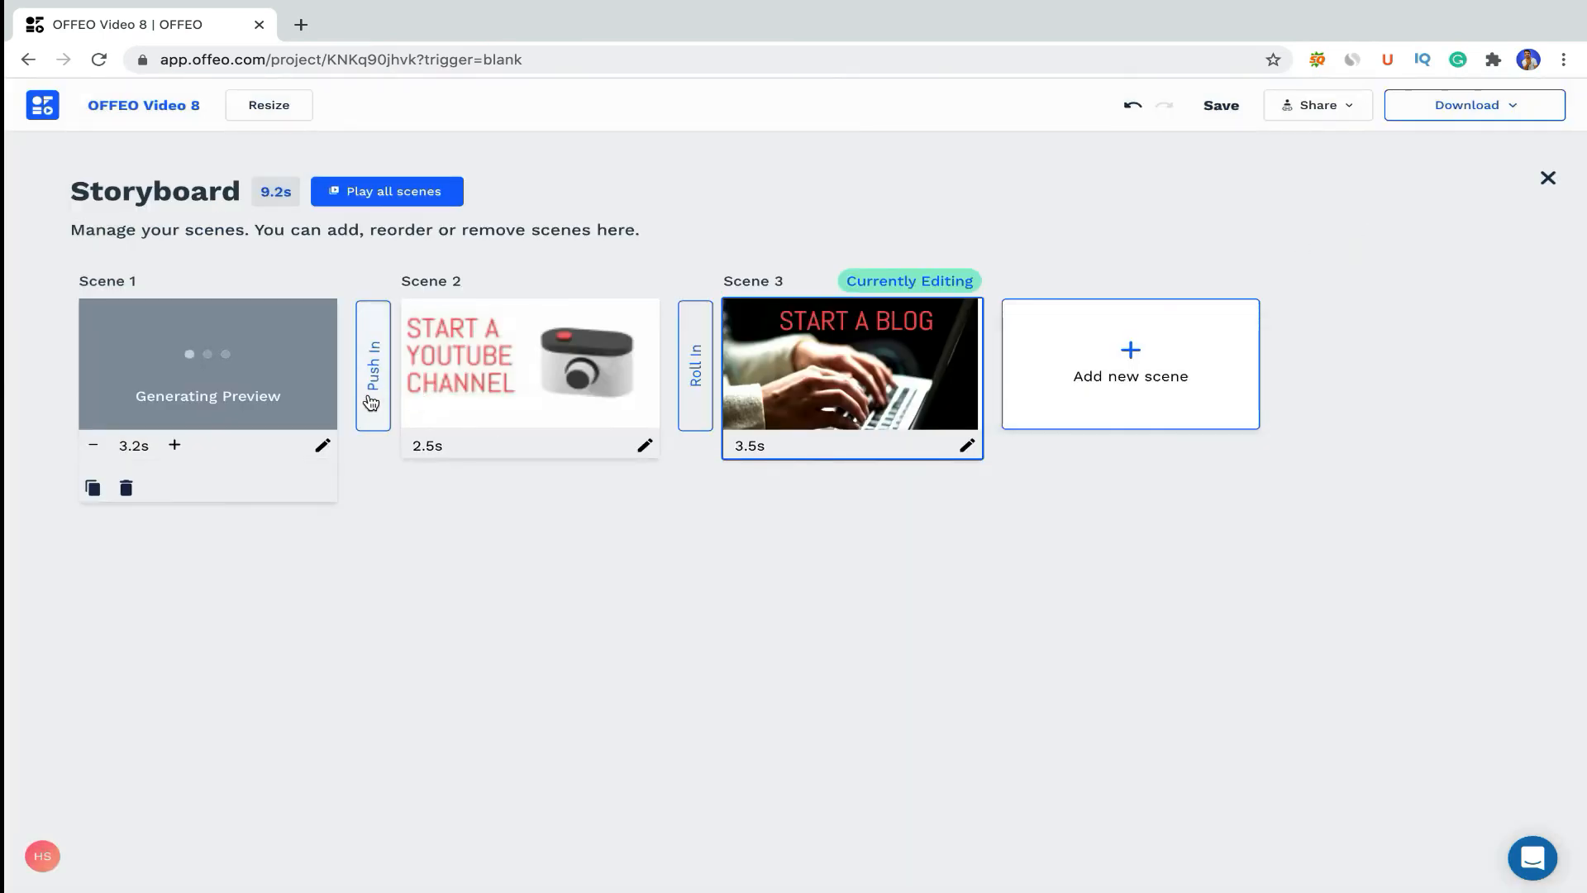
Open the first scene for editing and move its EASY WAYS TO MAKE MONEY ONLINE heading to the top of the frame.
{"action": "mouse_move", "coordinate": [488, 391]}
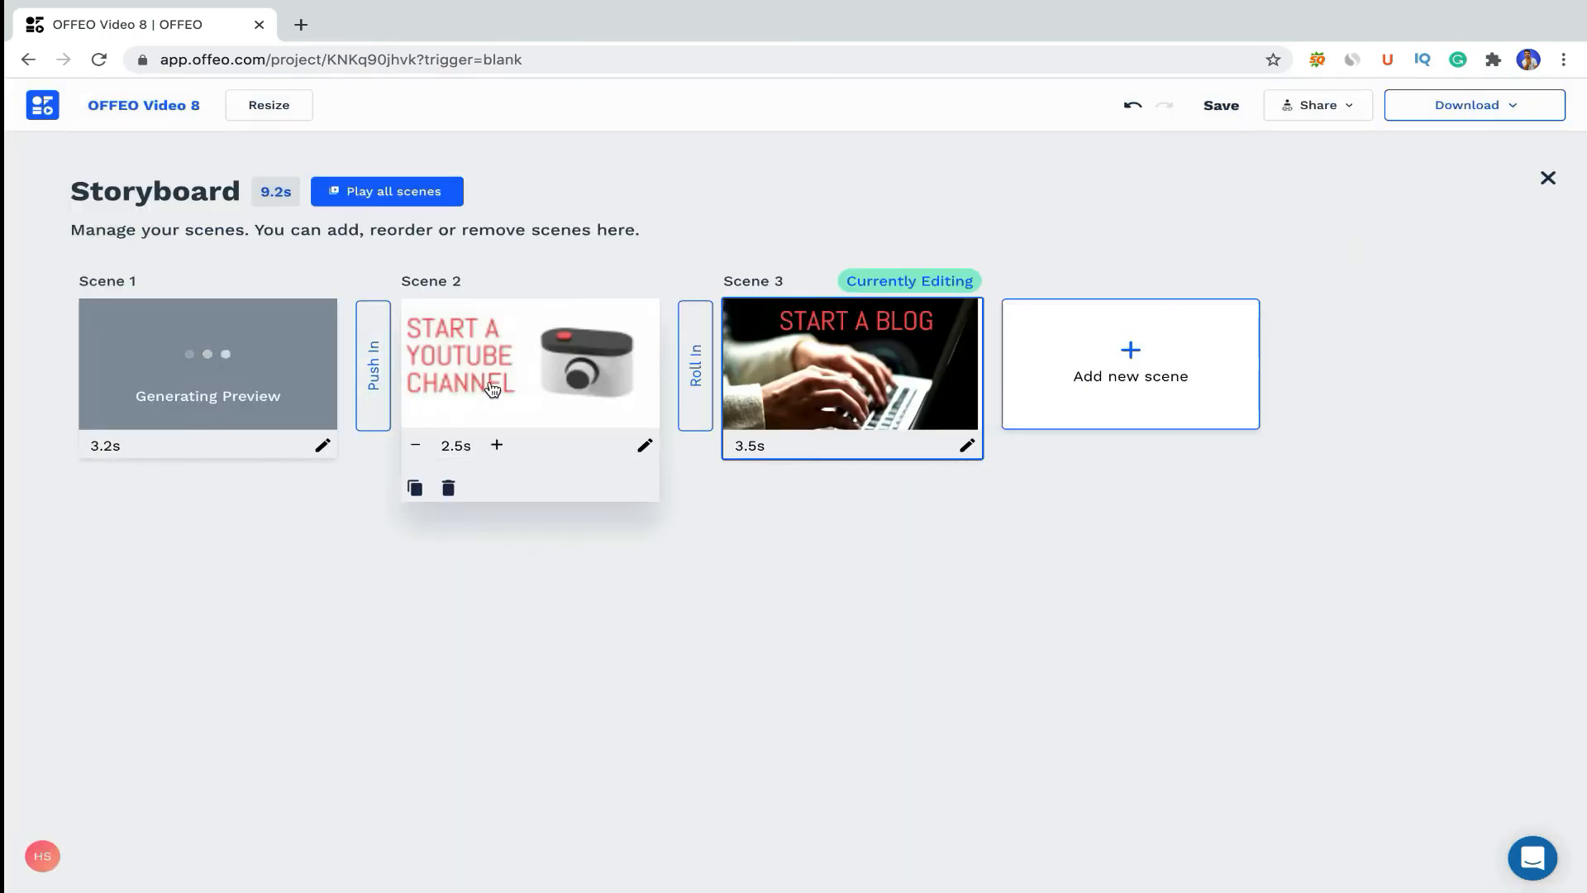
{"action": "mouse_move", "coordinate": [225, 368]}
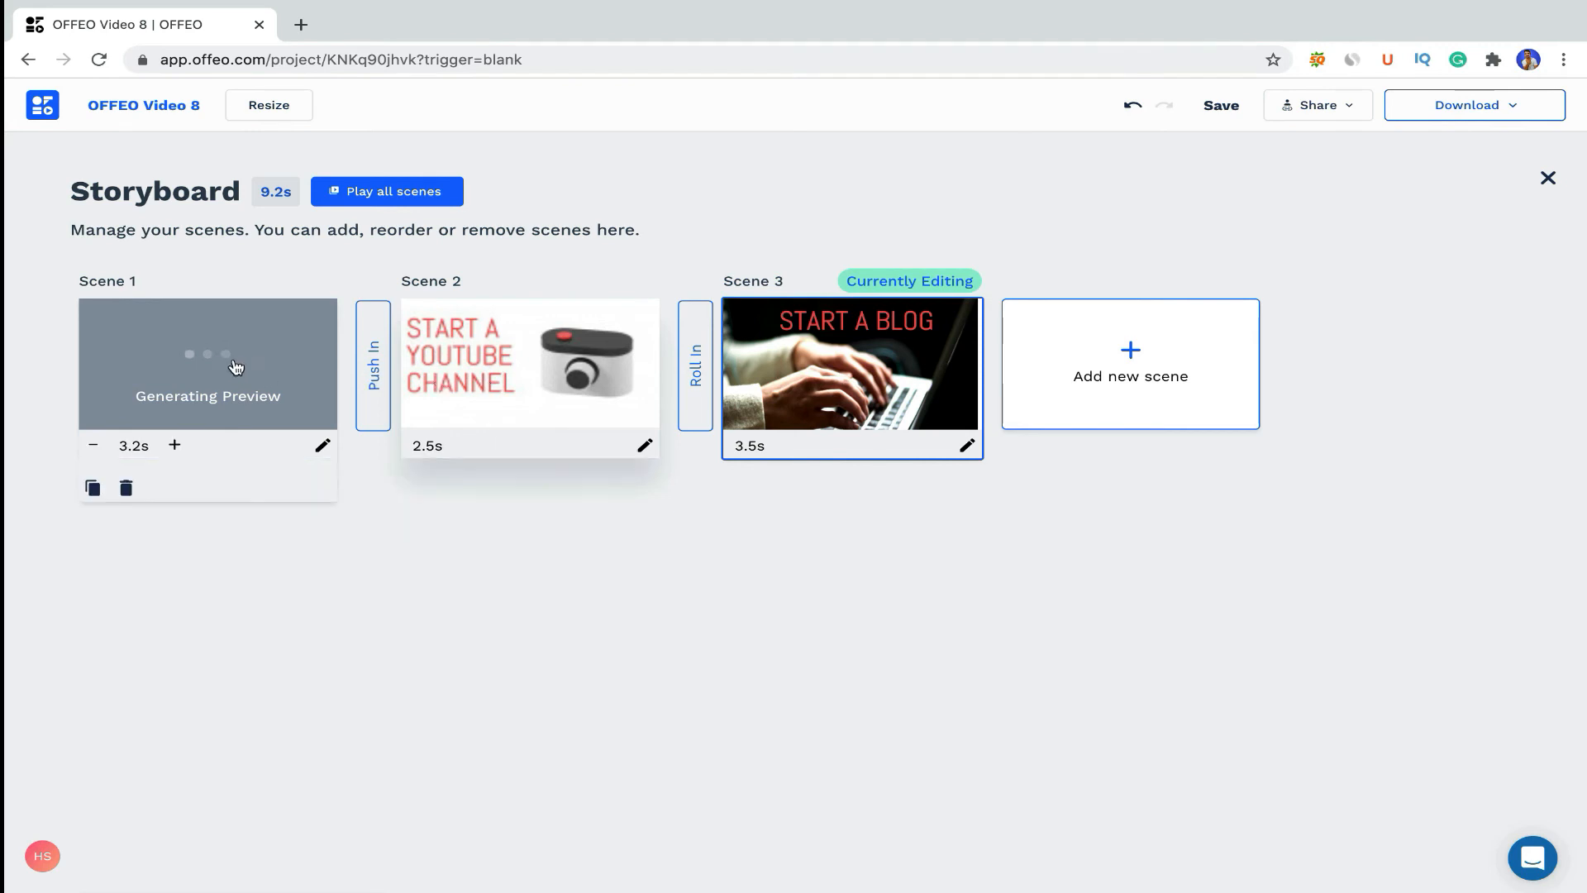
{"action": "left_click", "coordinate": [210, 365]}
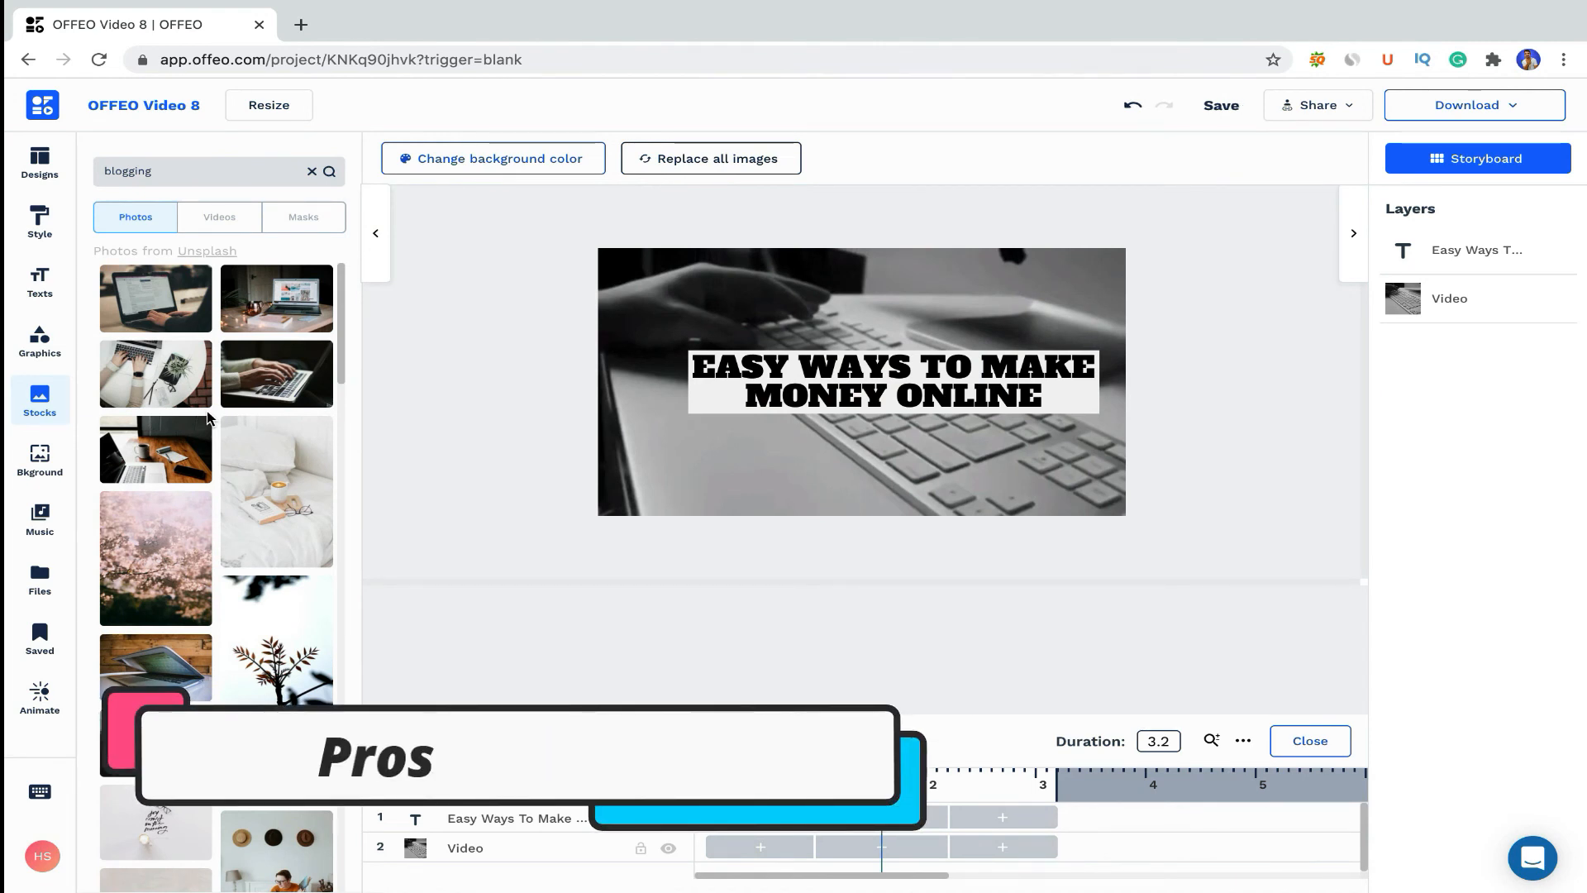
{"action": "left_click", "coordinate": [31, 364]}
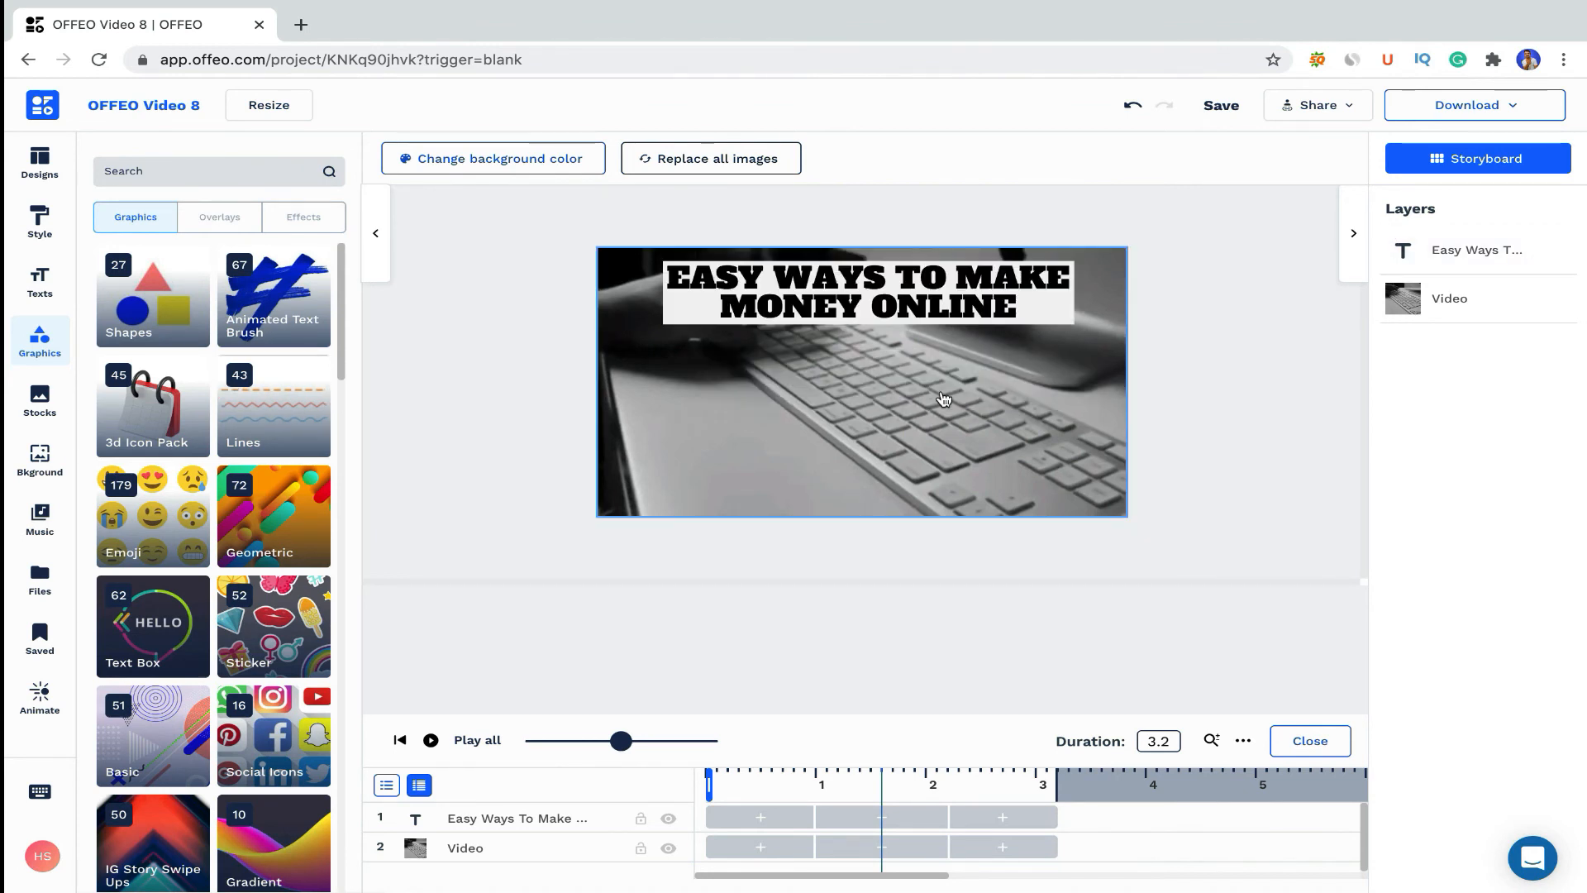
{"action": "left_click", "coordinate": [863, 423]}
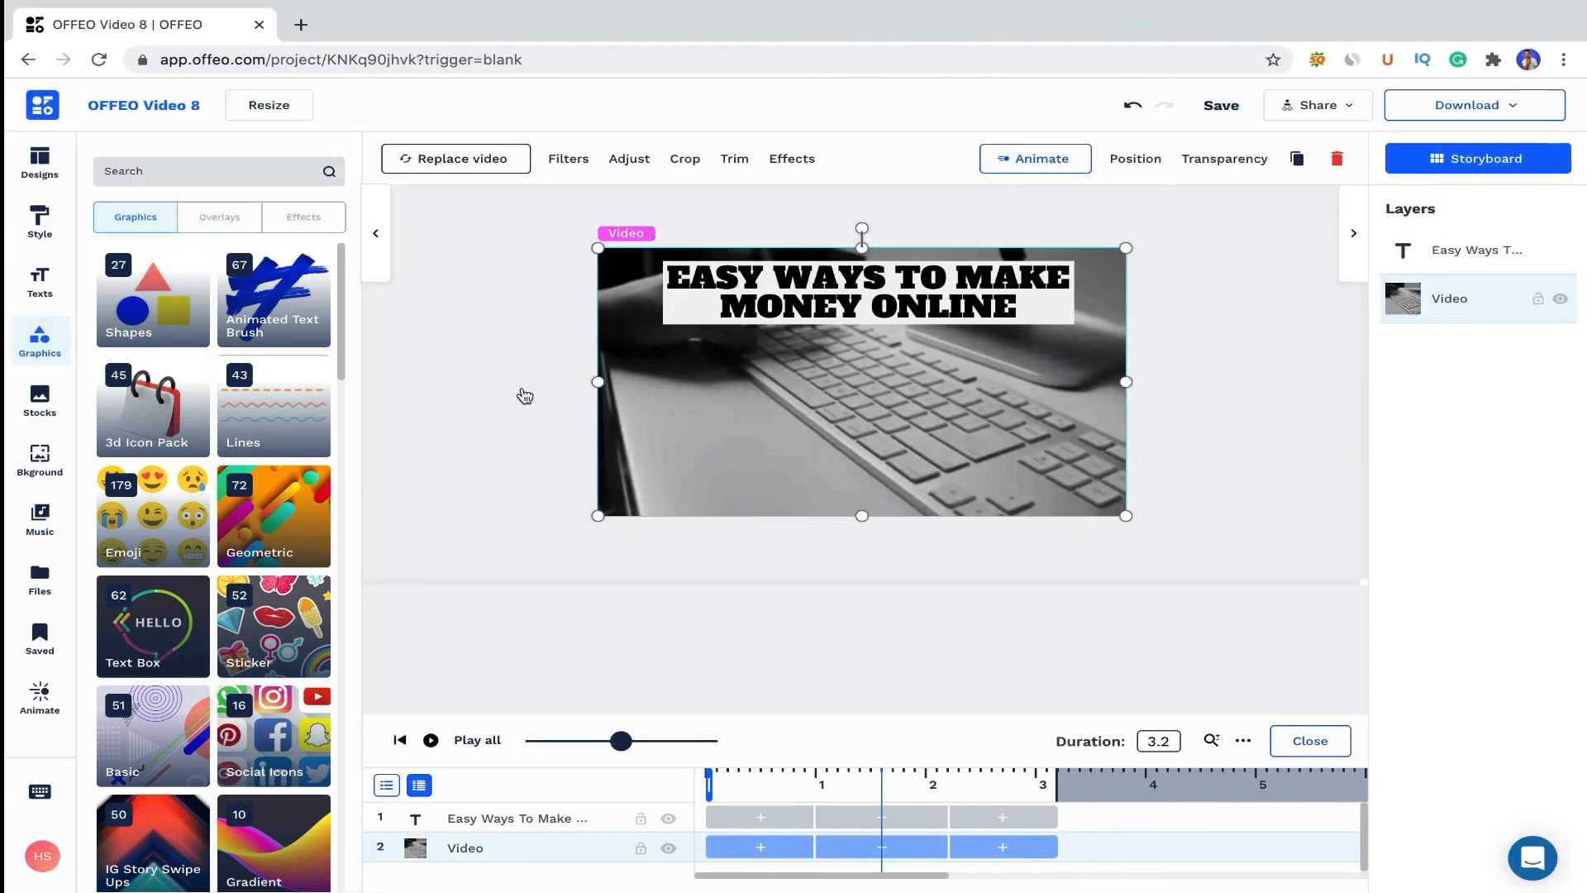
Add the sunset lake stock photo to the first scene and inspect its background removal preview without applying it.
{"action": "left_click", "coordinate": [33, 405]}
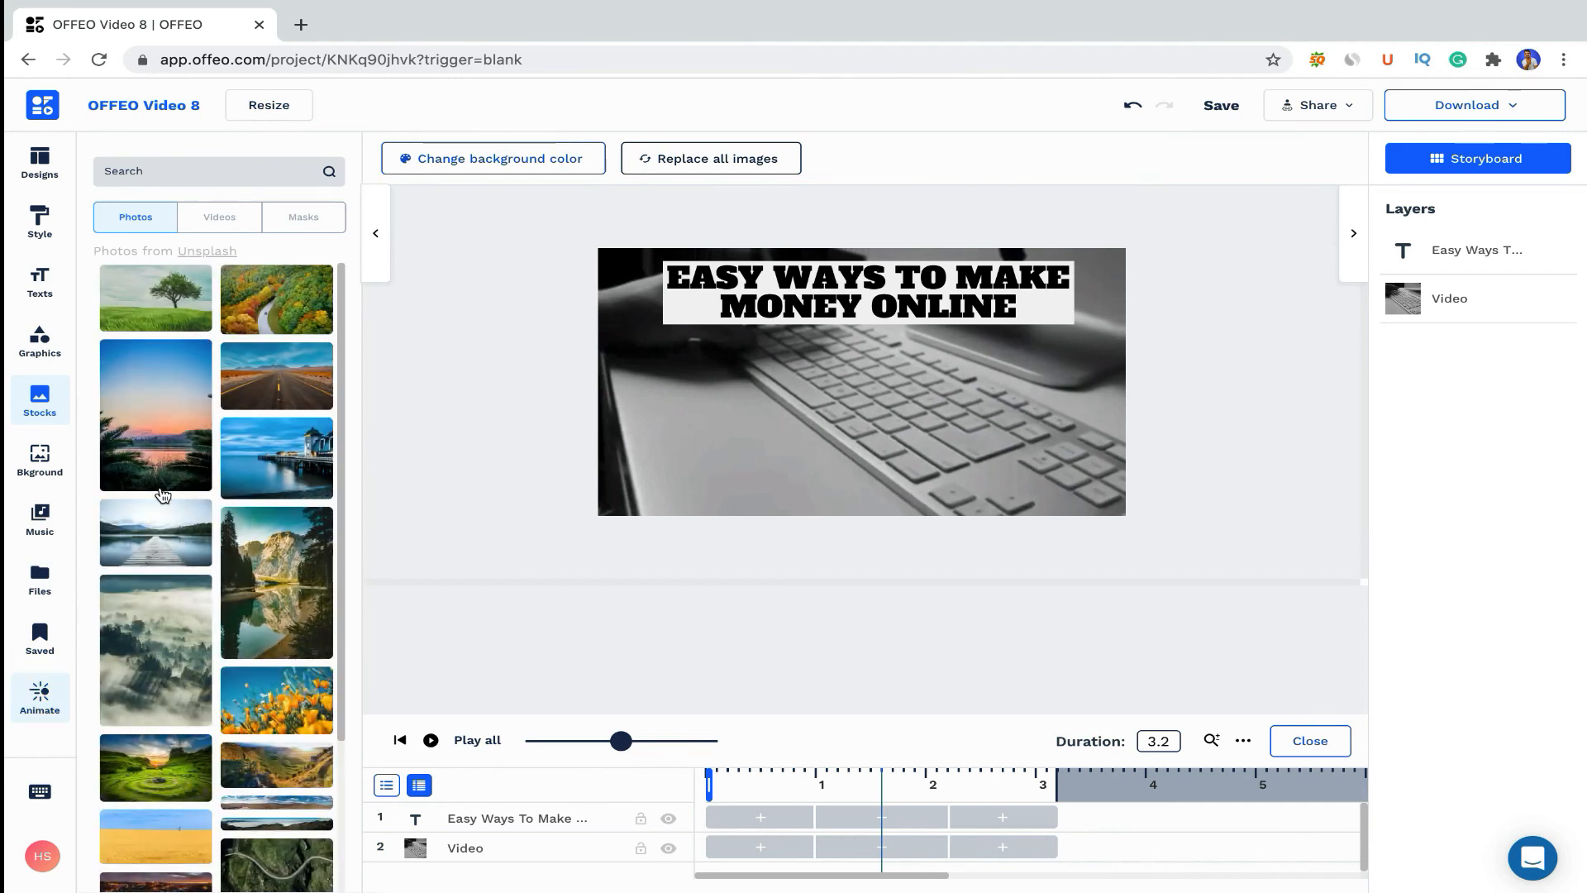
{"action": "left_click", "coordinate": [165, 442]}
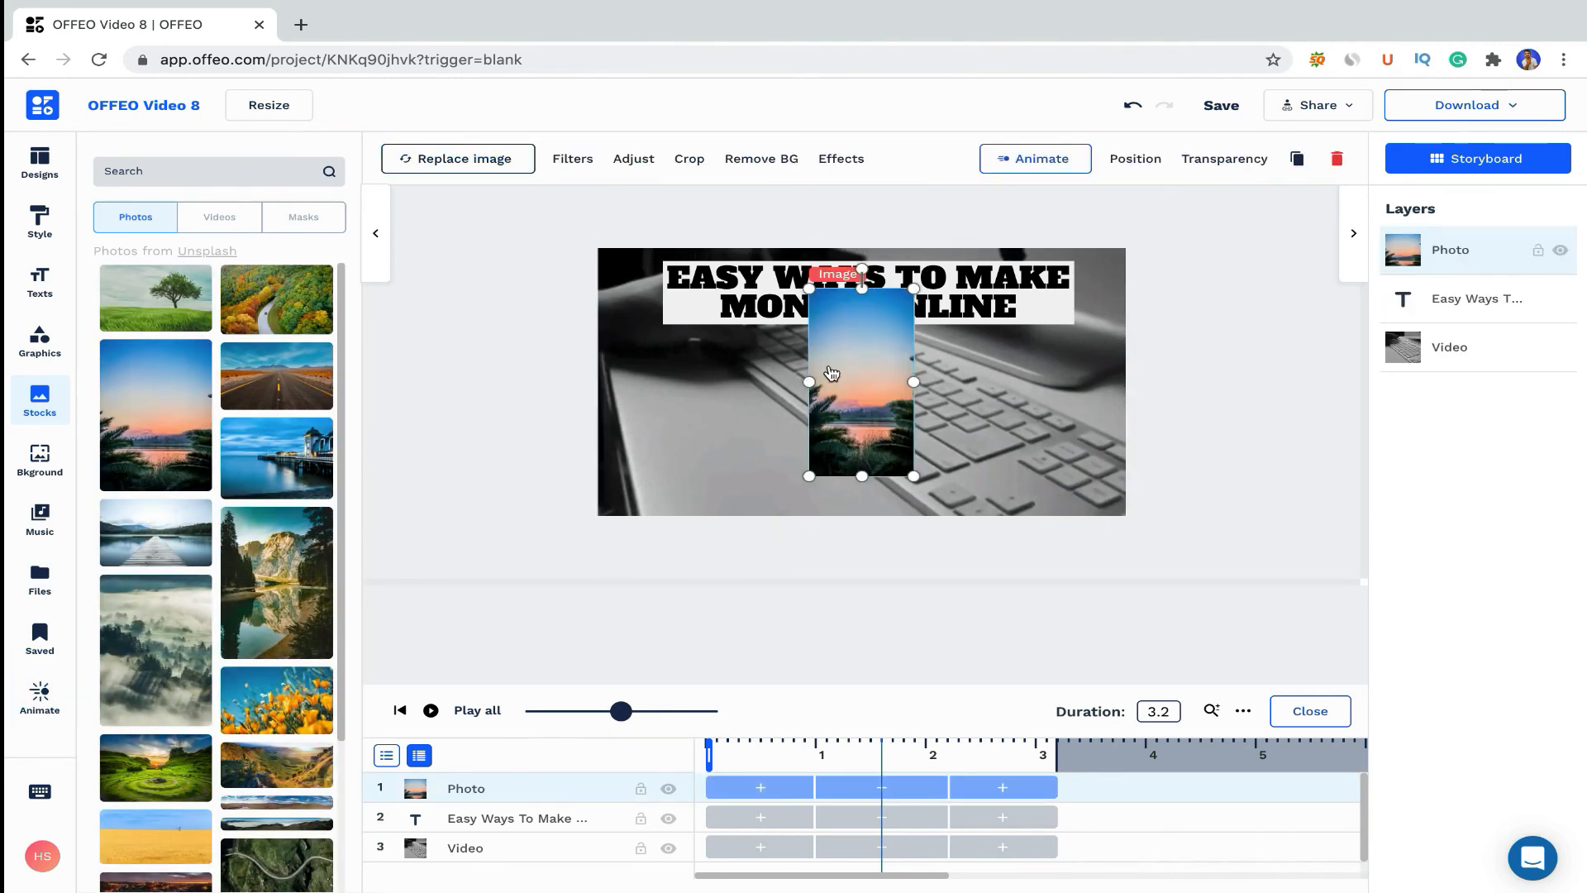
{"action": "left_click", "coordinate": [767, 162]}
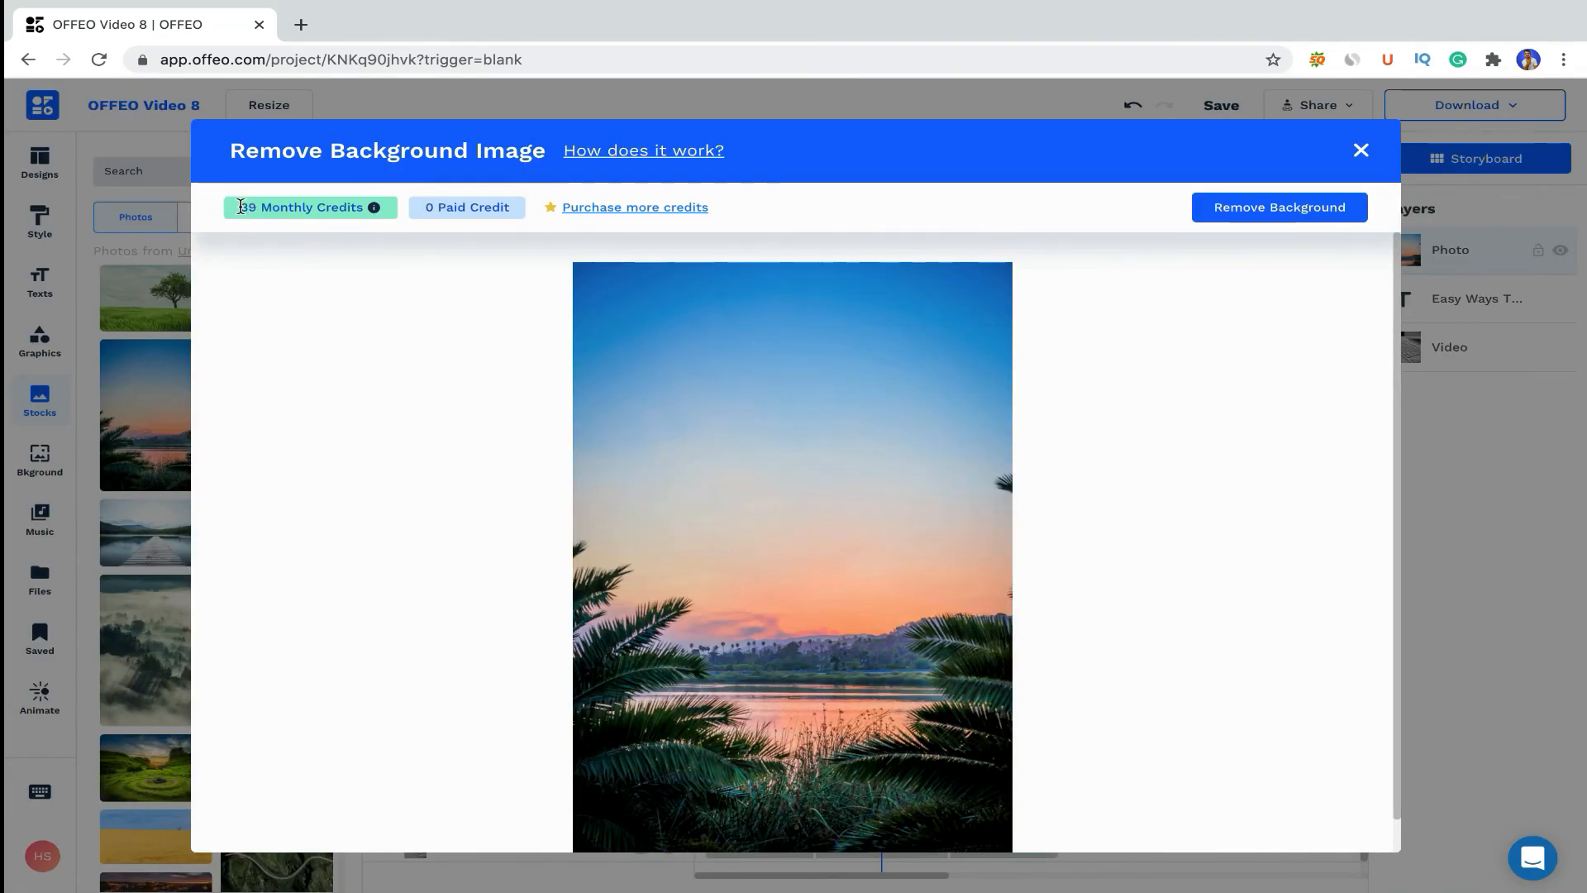
{"action": "scroll", "coordinate": [808, 647], "scroll_direction": "down", "scroll_amount": 1}
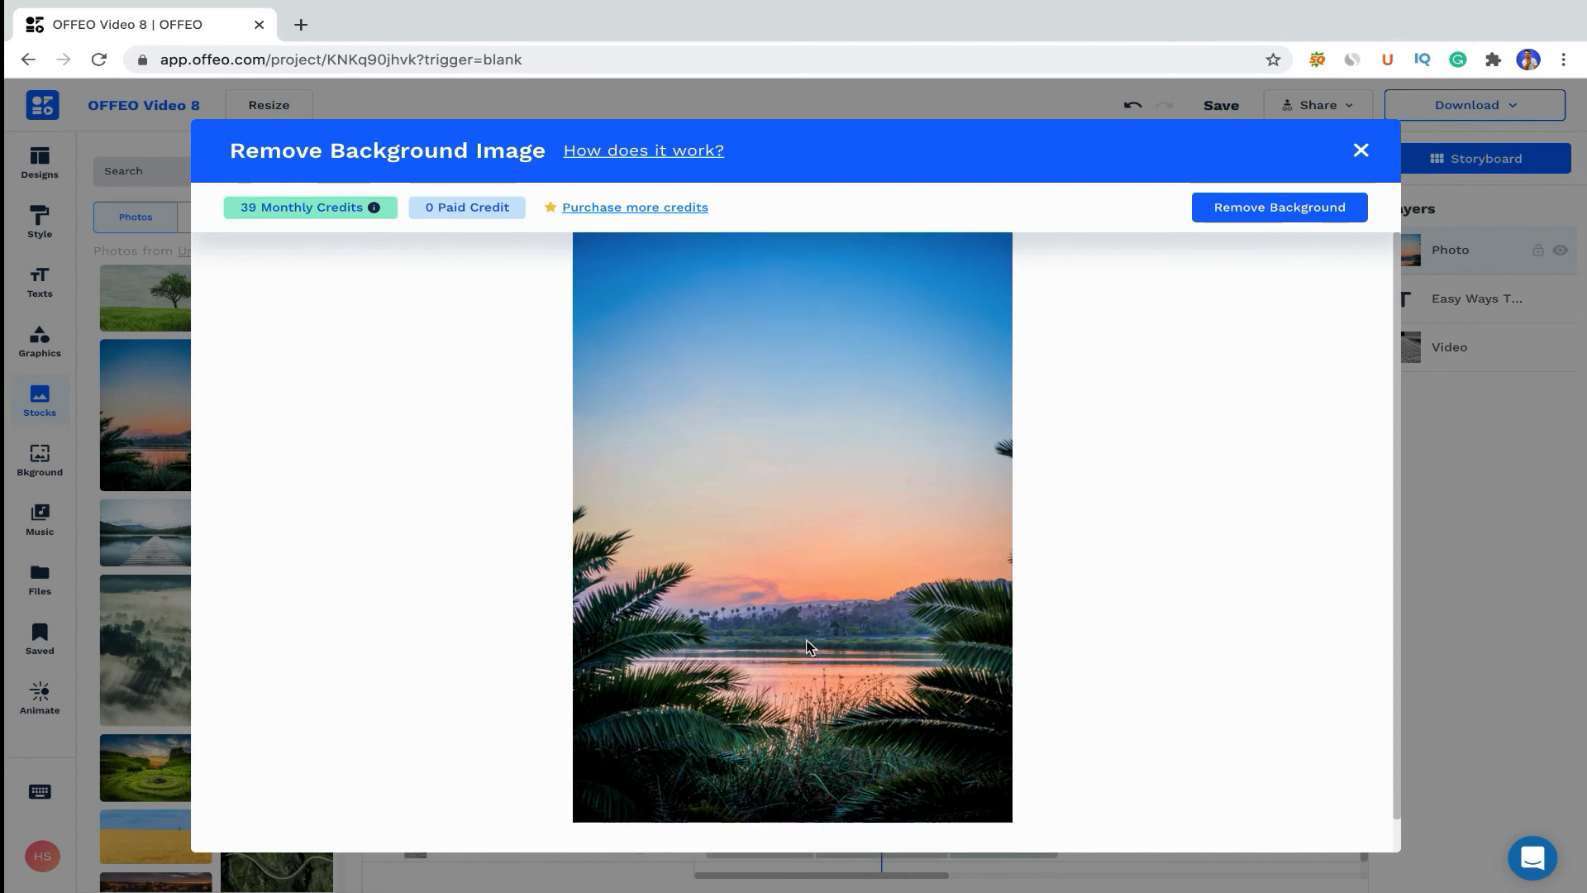
{"action": "left_click", "coordinate": [1359, 152]}
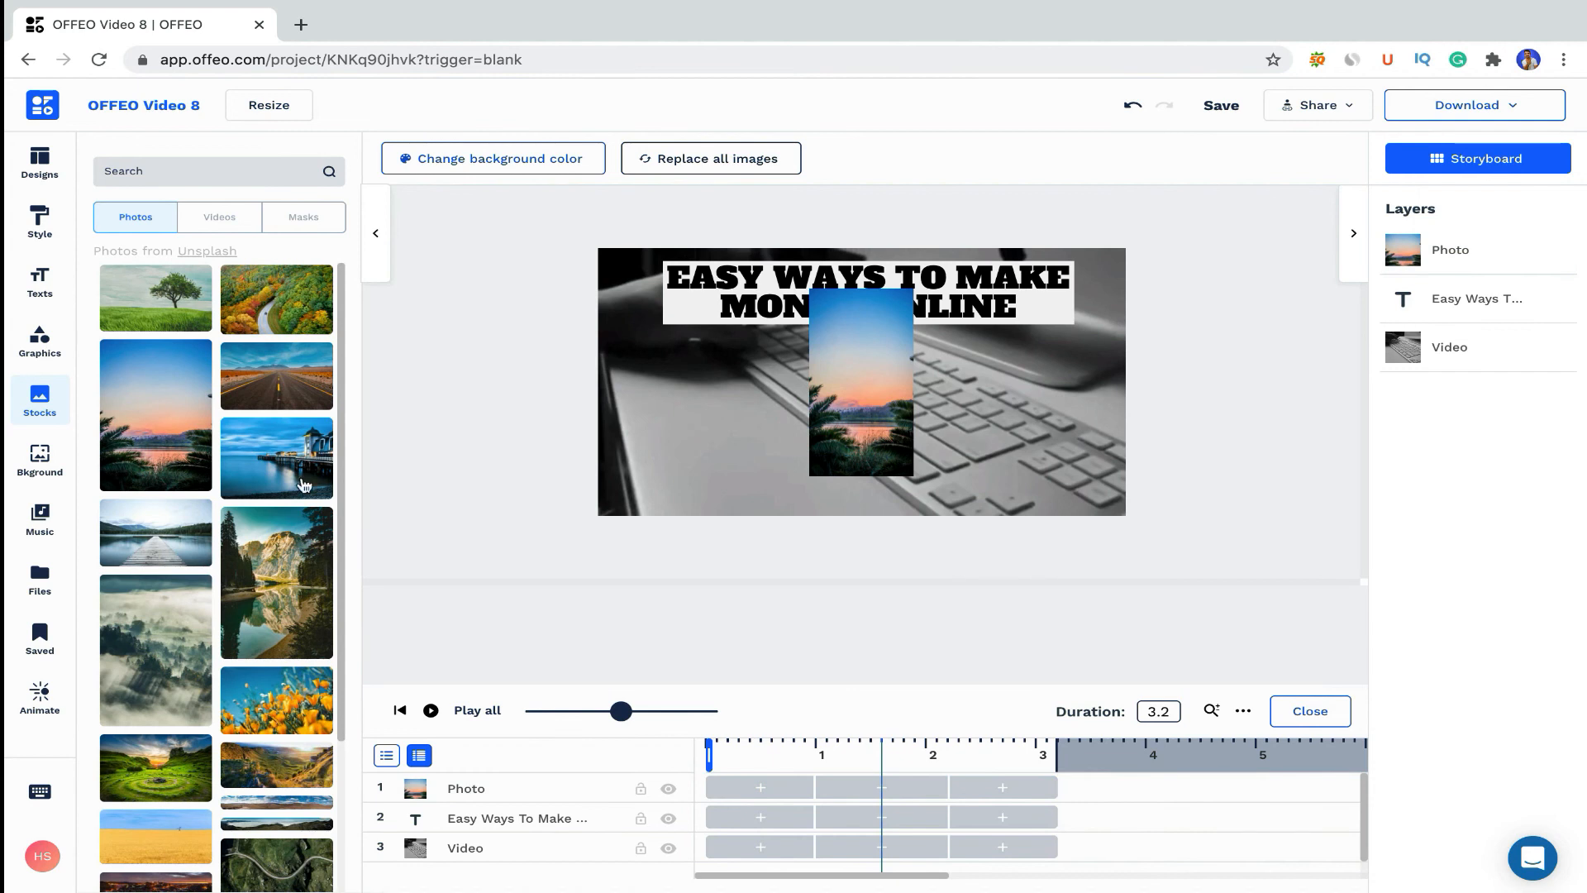
Search stock photos for "men", add the portrait of the smiling man in a white shirt, and place it beside the sunset photo.
{"action": "scroll", "coordinate": [165, 496], "scroll_direction": "down", "scroll_amount": 3}
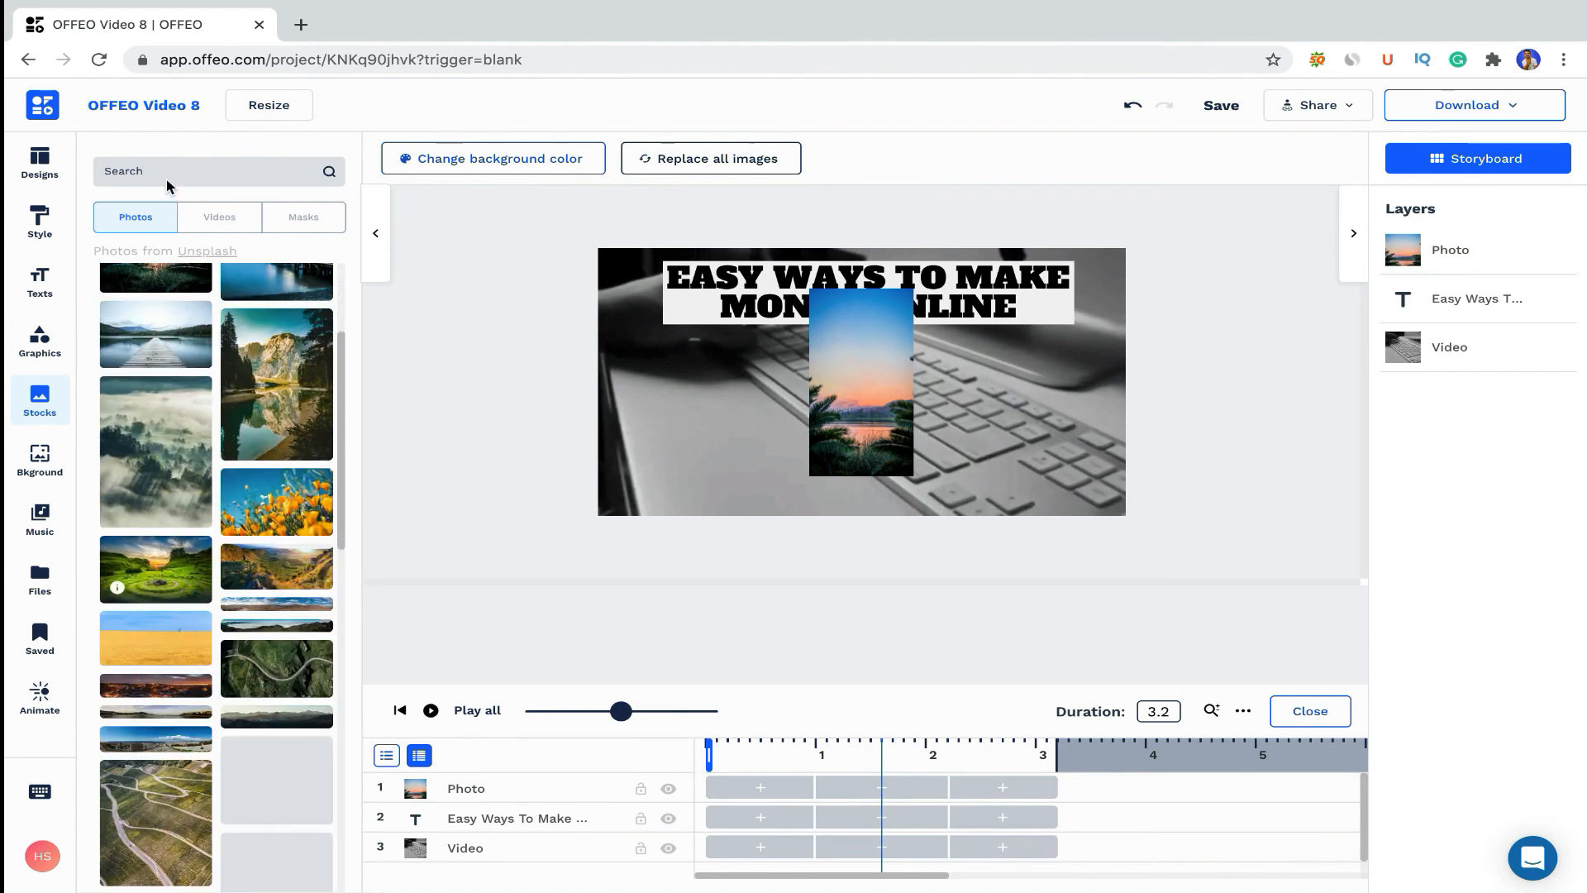
{"action": "type", "text": "men"}
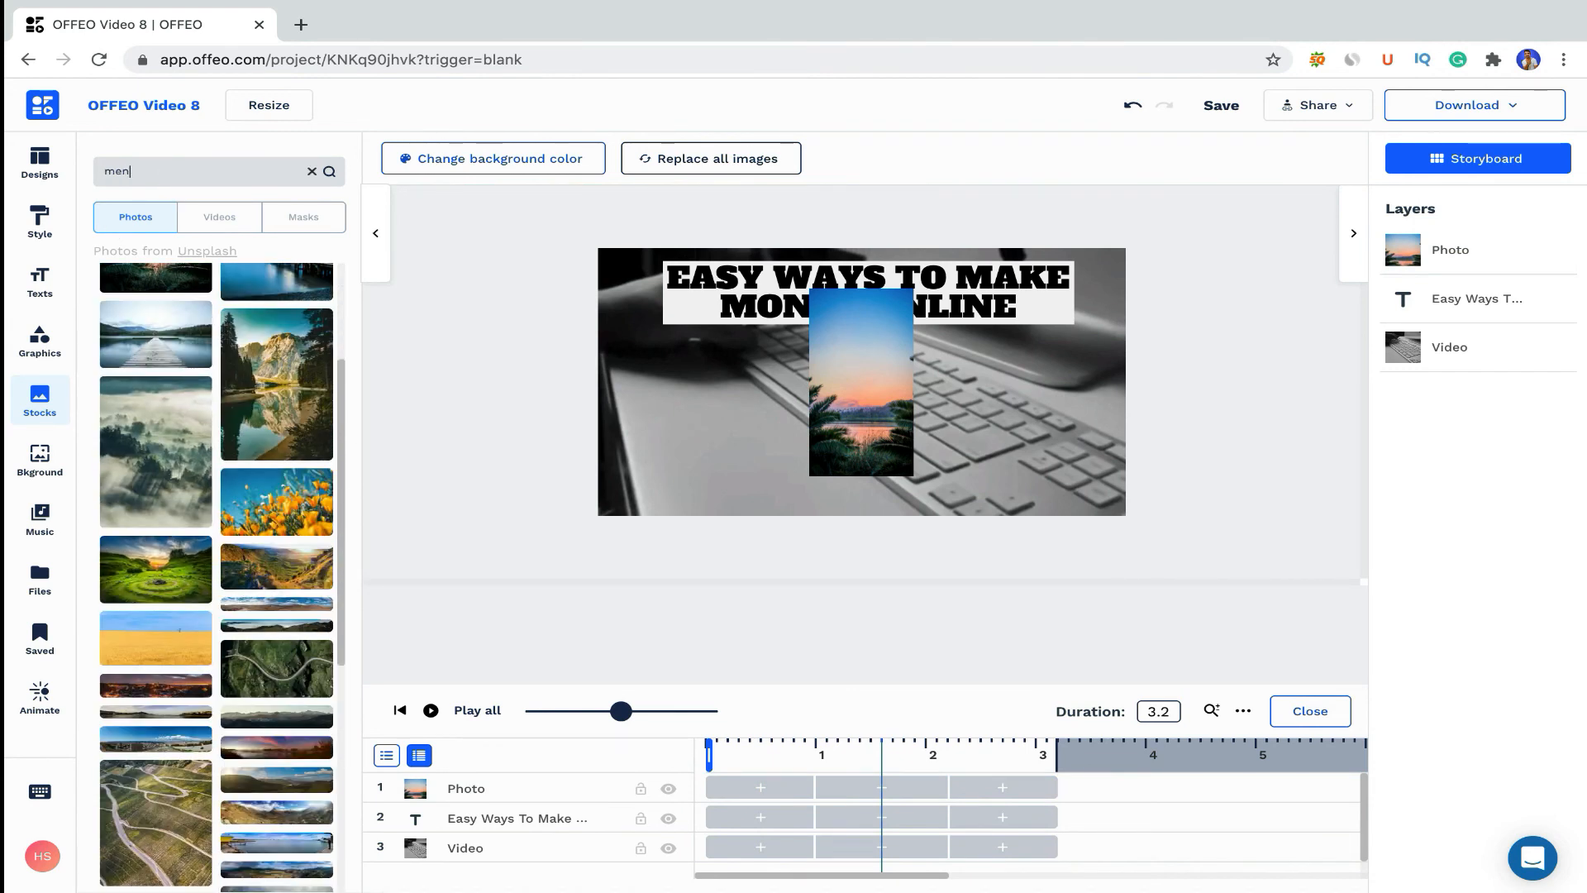
{"action": "key", "text": "Return"}
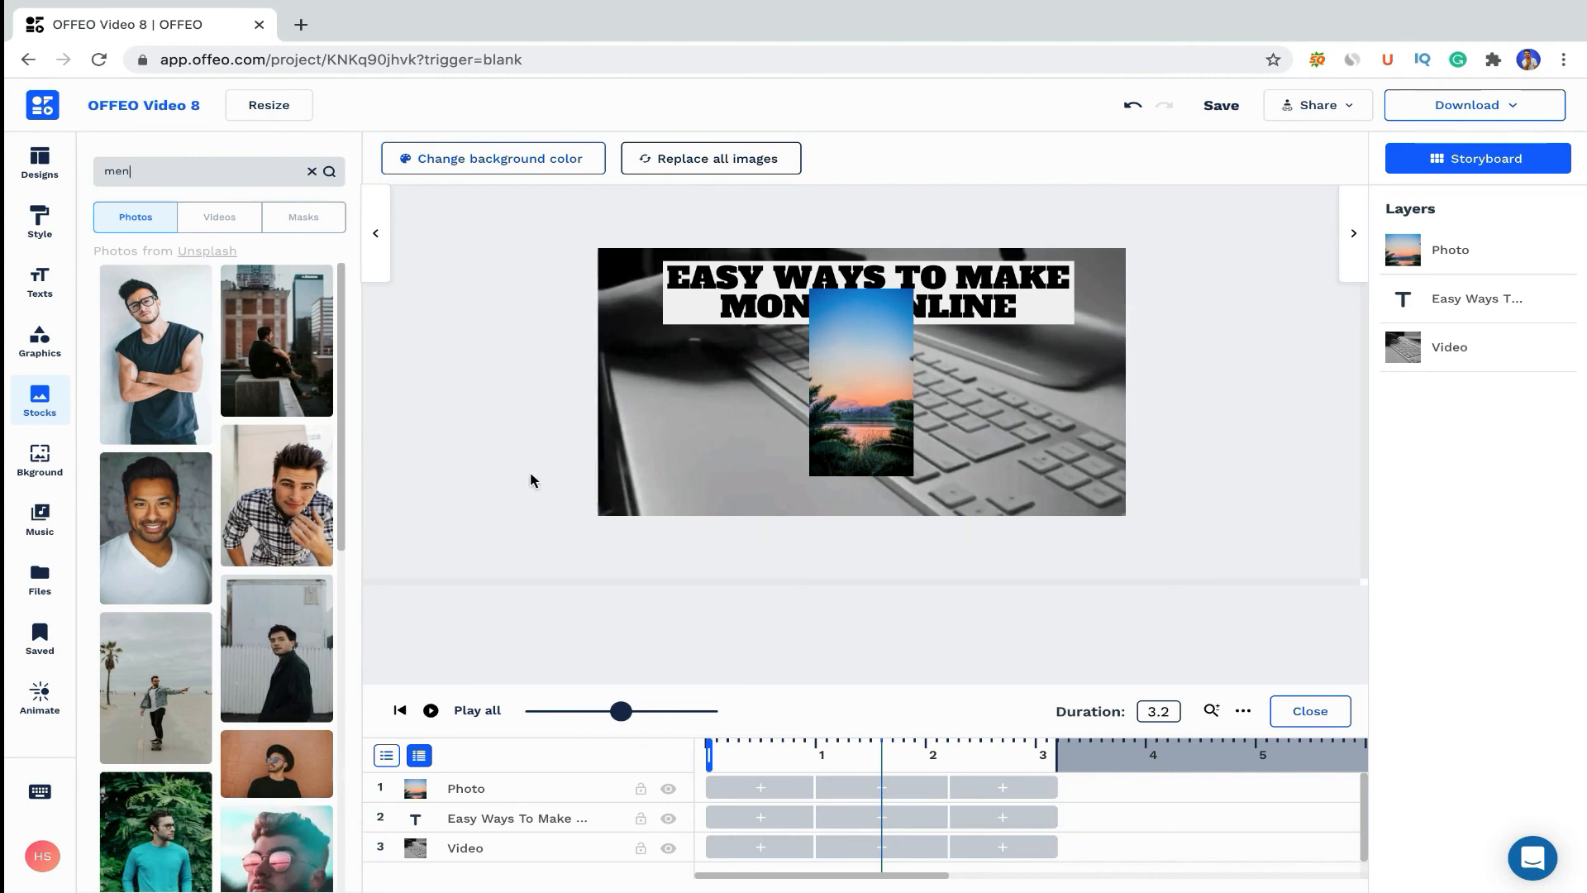
{"action": "left_click", "coordinate": [141, 529]}
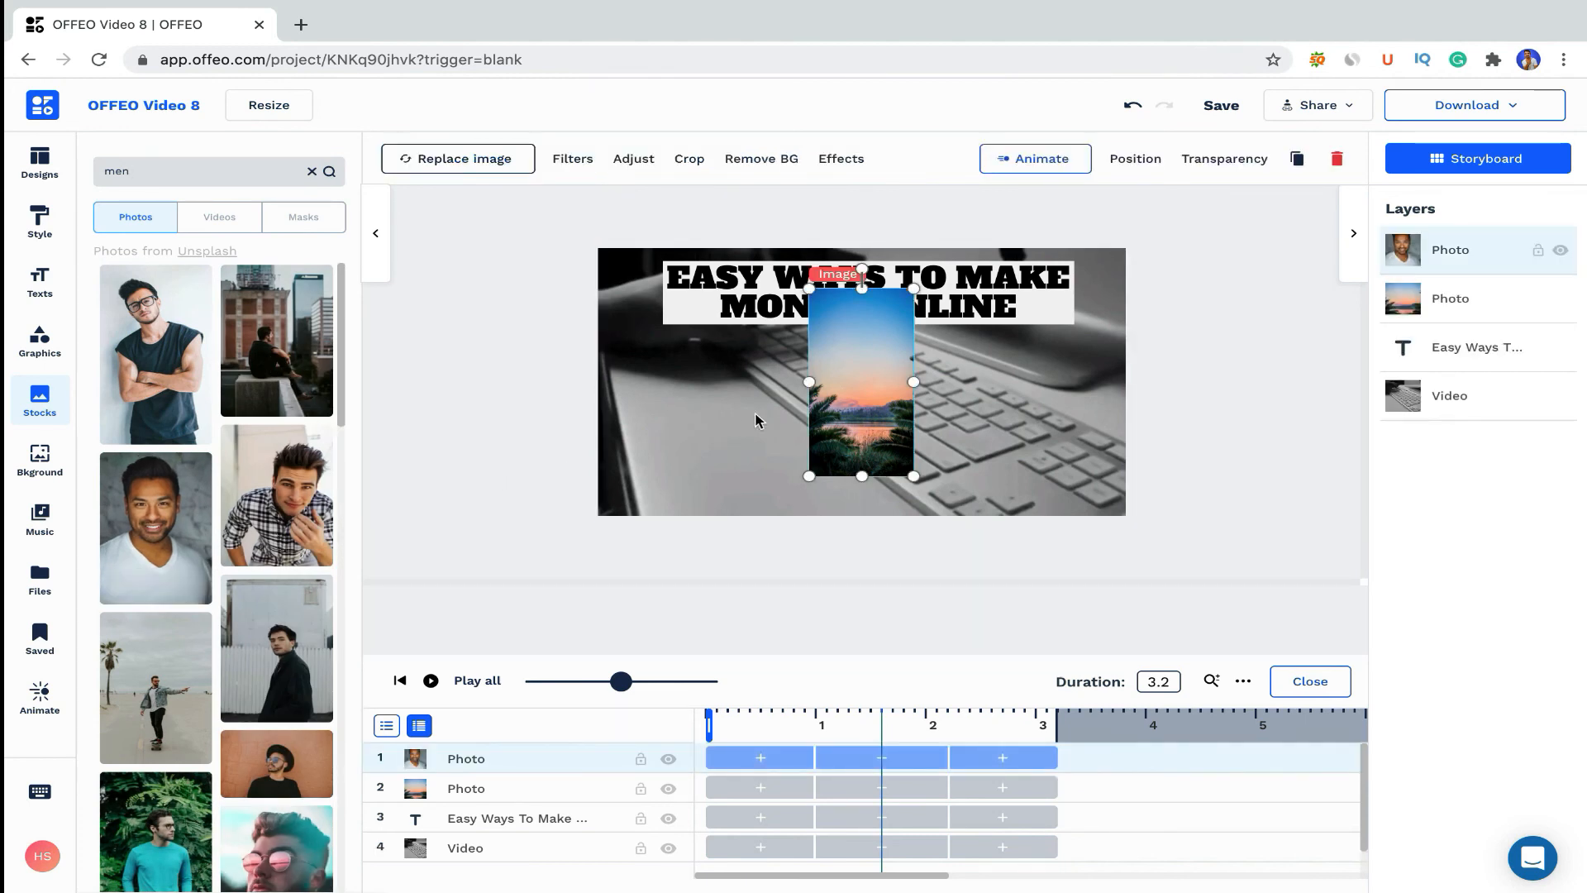
{"action": "left_click_drag", "start_coordinate": [852, 403], "coordinate": [988, 395]}
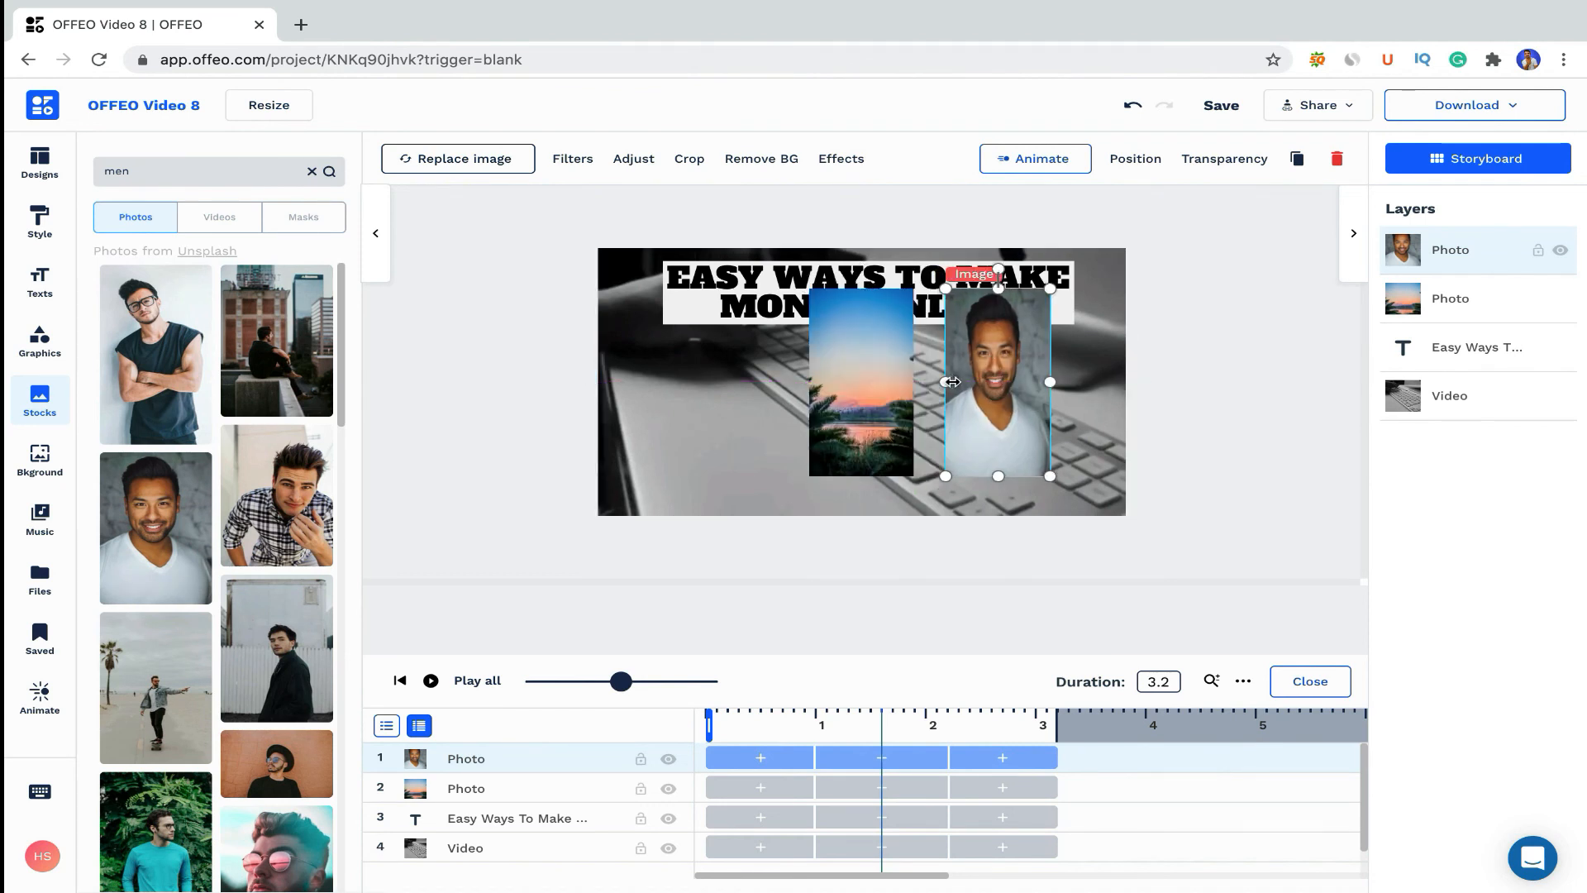
Remove the background from the man's portrait, accepting the use of 1 credit.
{"action": "left_click", "coordinate": [761, 158]}
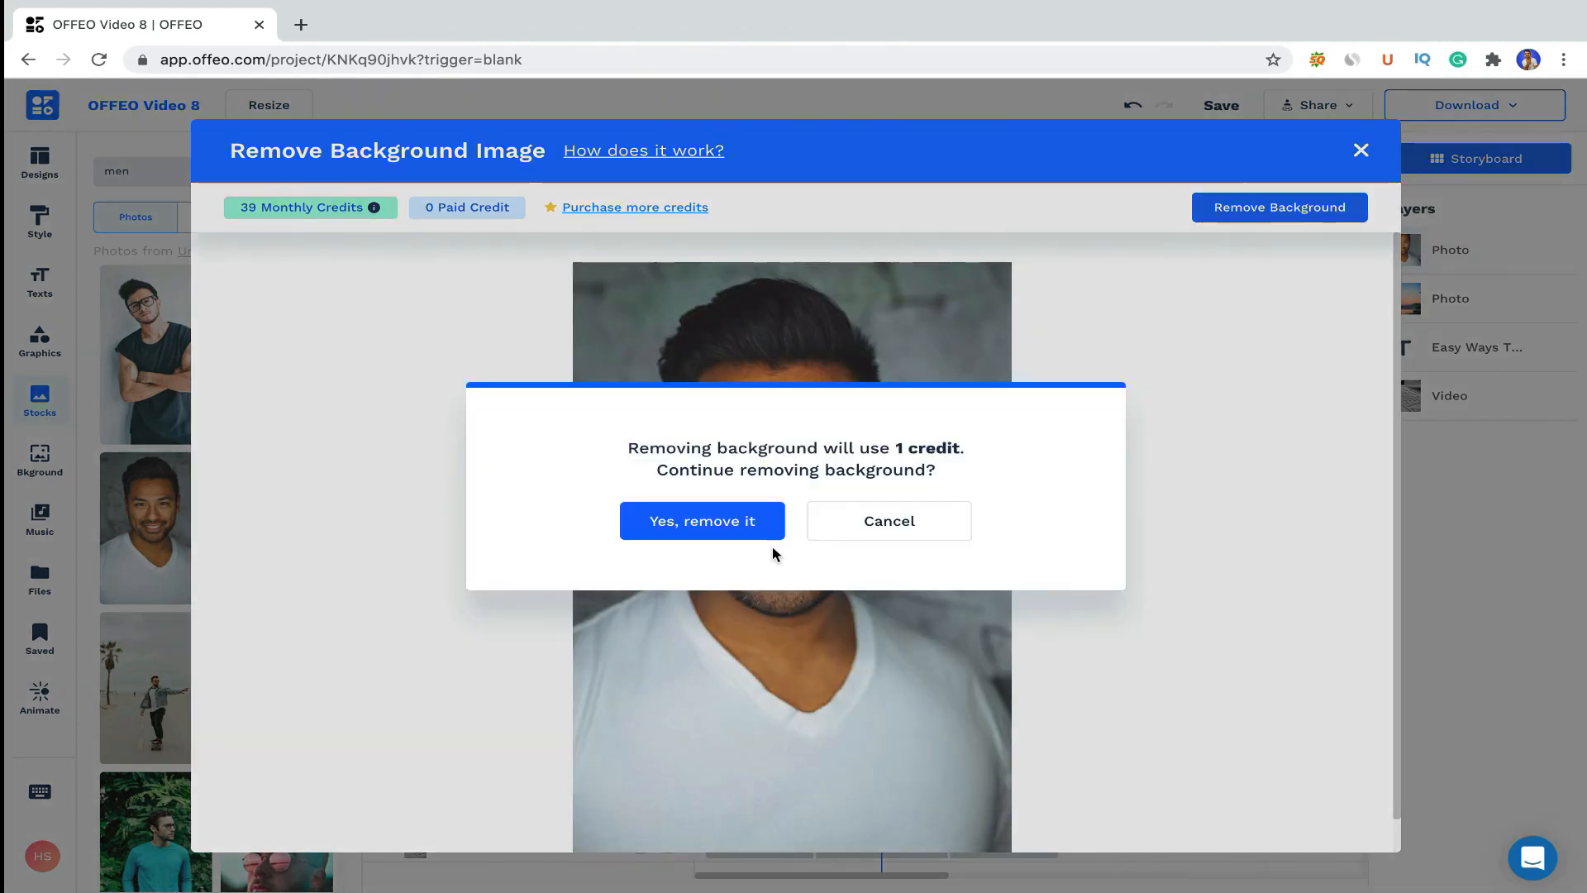
{"action": "left_click", "coordinate": [738, 534]}
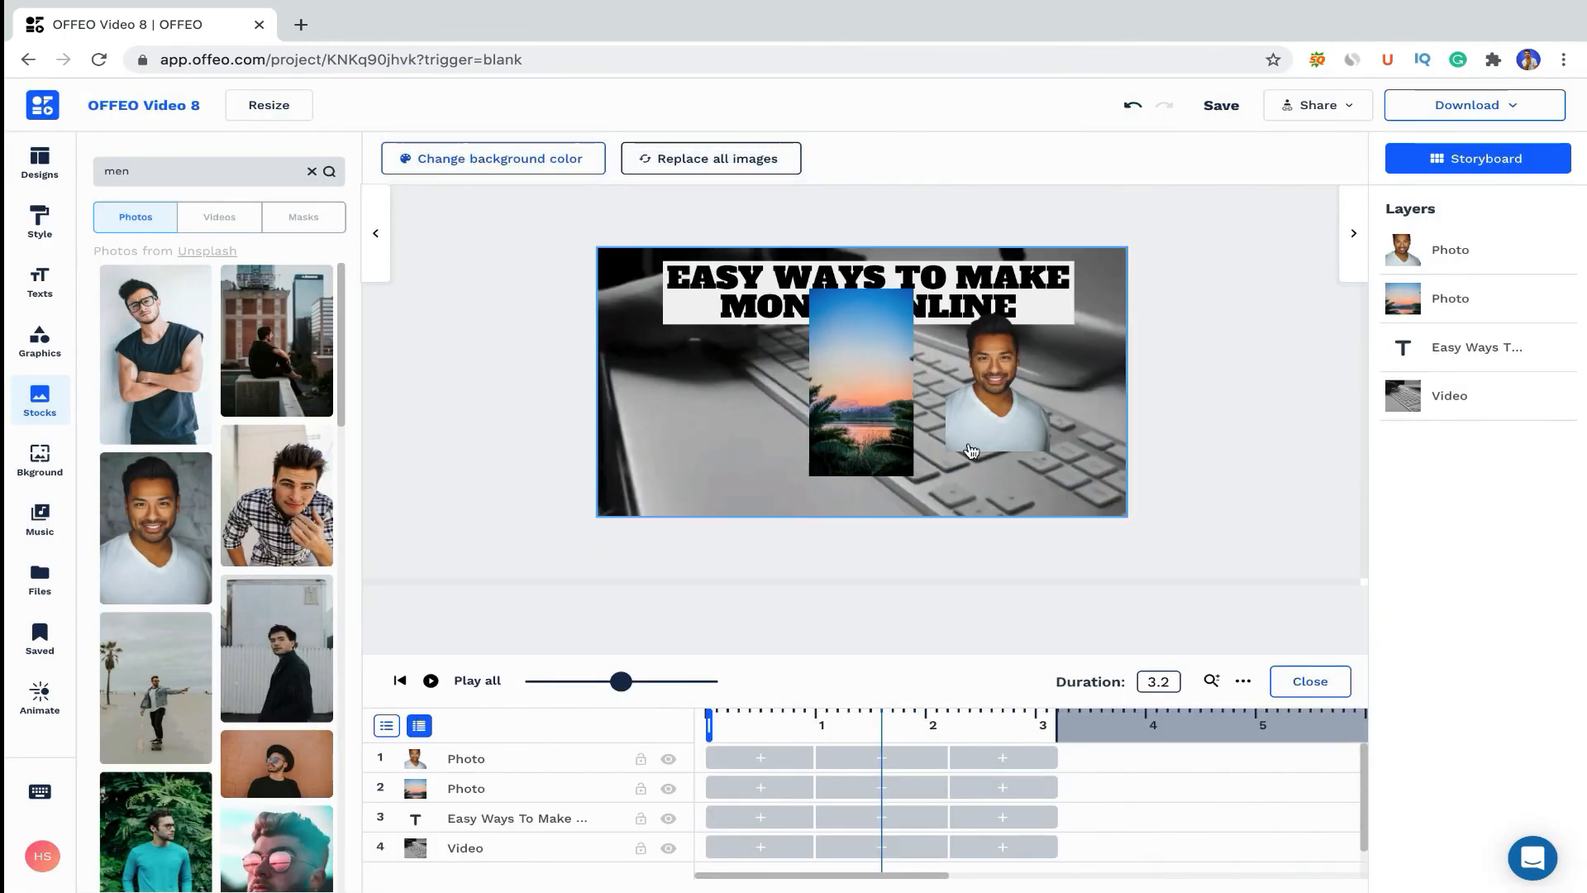
{"action": "left_click", "coordinate": [991, 429]}
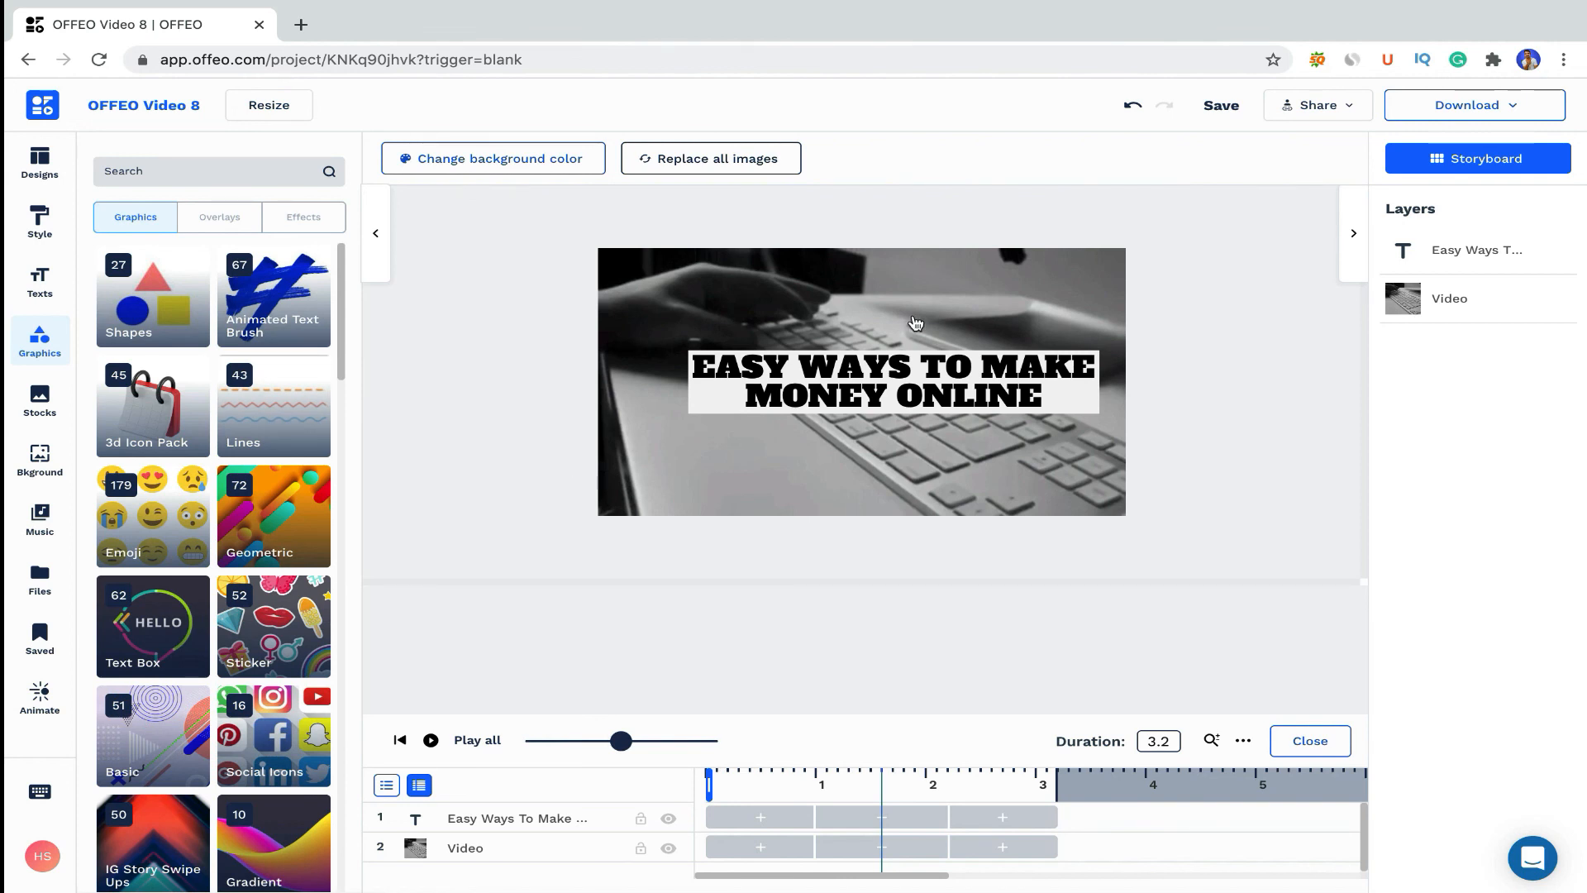
Move the EASY WAYS TO MAKE MONEY ONLINE heading from the middle to the top of the keyboard scene.
{"action": "left_click", "coordinate": [930, 377]}
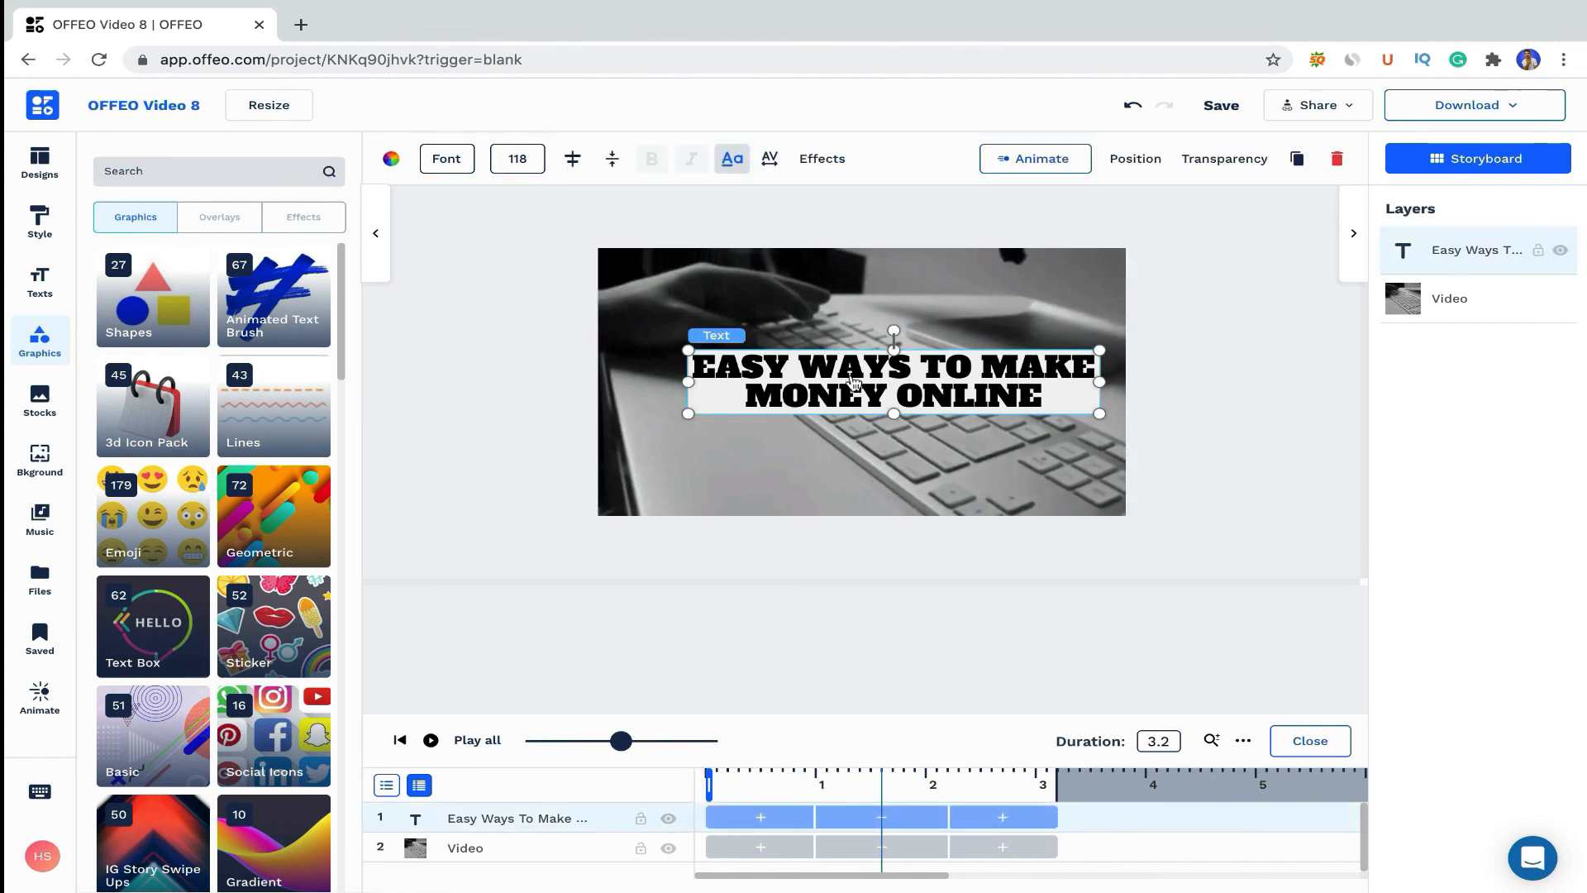
{"action": "left_click", "coordinate": [843, 387]}
{"action": "mouse_move", "coordinate": [843, 387]}
{"action": "left_mouse_down"}
{"action": "mouse_move", "coordinate": [822, 360]}
{"action": "mouse_move", "coordinate": [824, 286]}
{"action": "mouse_move", "coordinate": [824, 543]}
{"action": "mouse_move", "coordinate": [818, 384]}
{"action": "left_mouse_up"}
Examine the entrance animations offered for the heading as one object, down to the Roll In and Zoom Out presets.
{"action": "left_click", "coordinate": [1039, 169]}
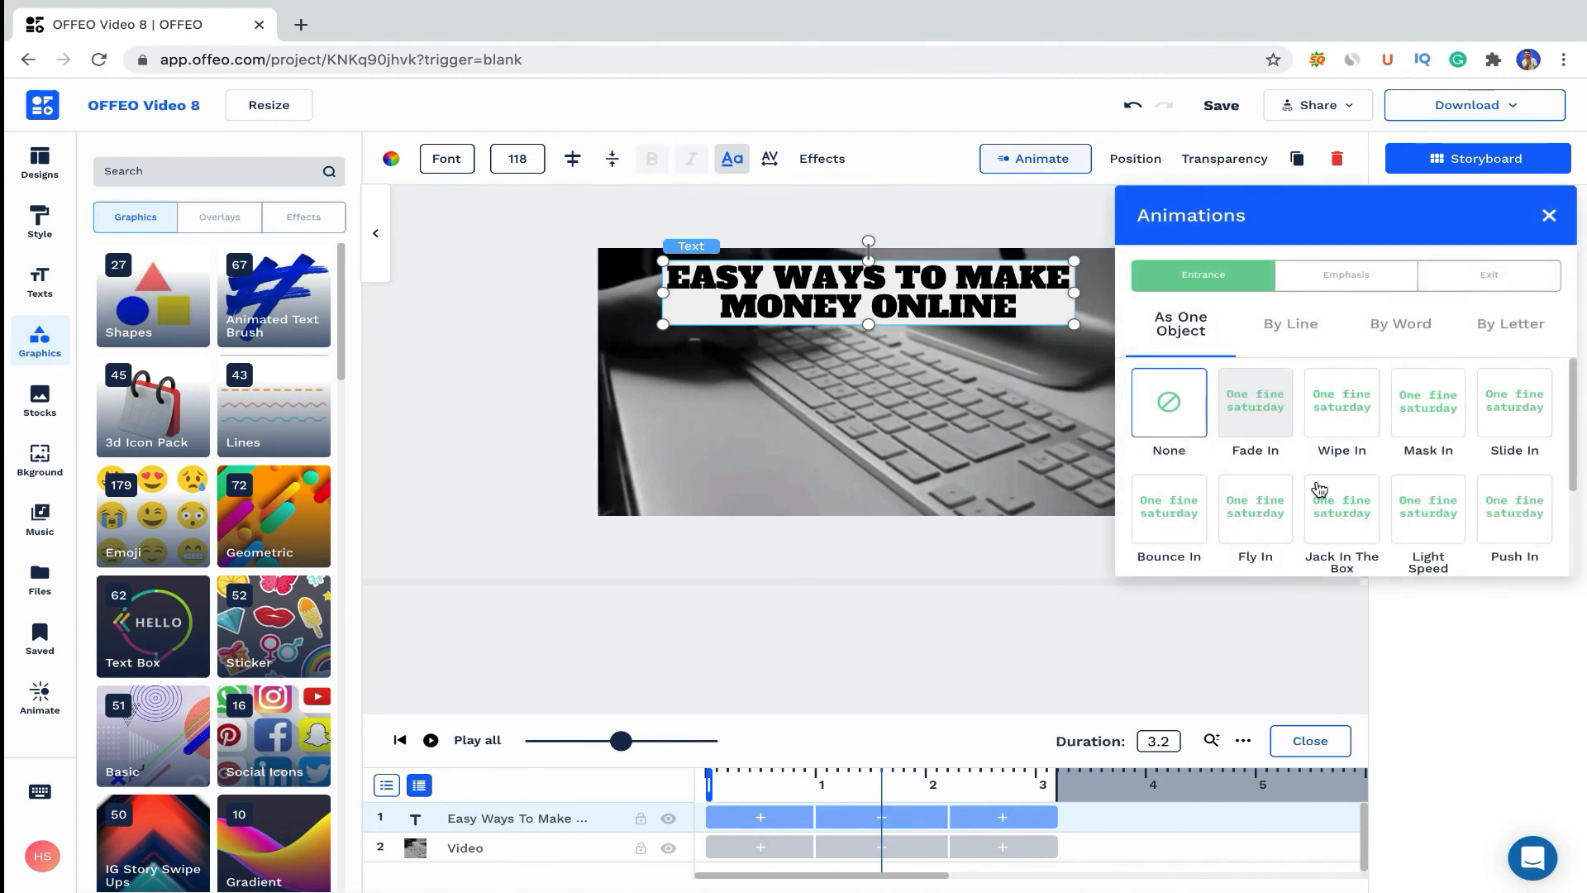
{"action": "scroll", "coordinate": [1315, 488], "scroll_direction": "down", "scroll_amount": 2}
{"action": "scroll", "coordinate": [1298, 485], "scroll_direction": "down", "scroll_amount": 1}
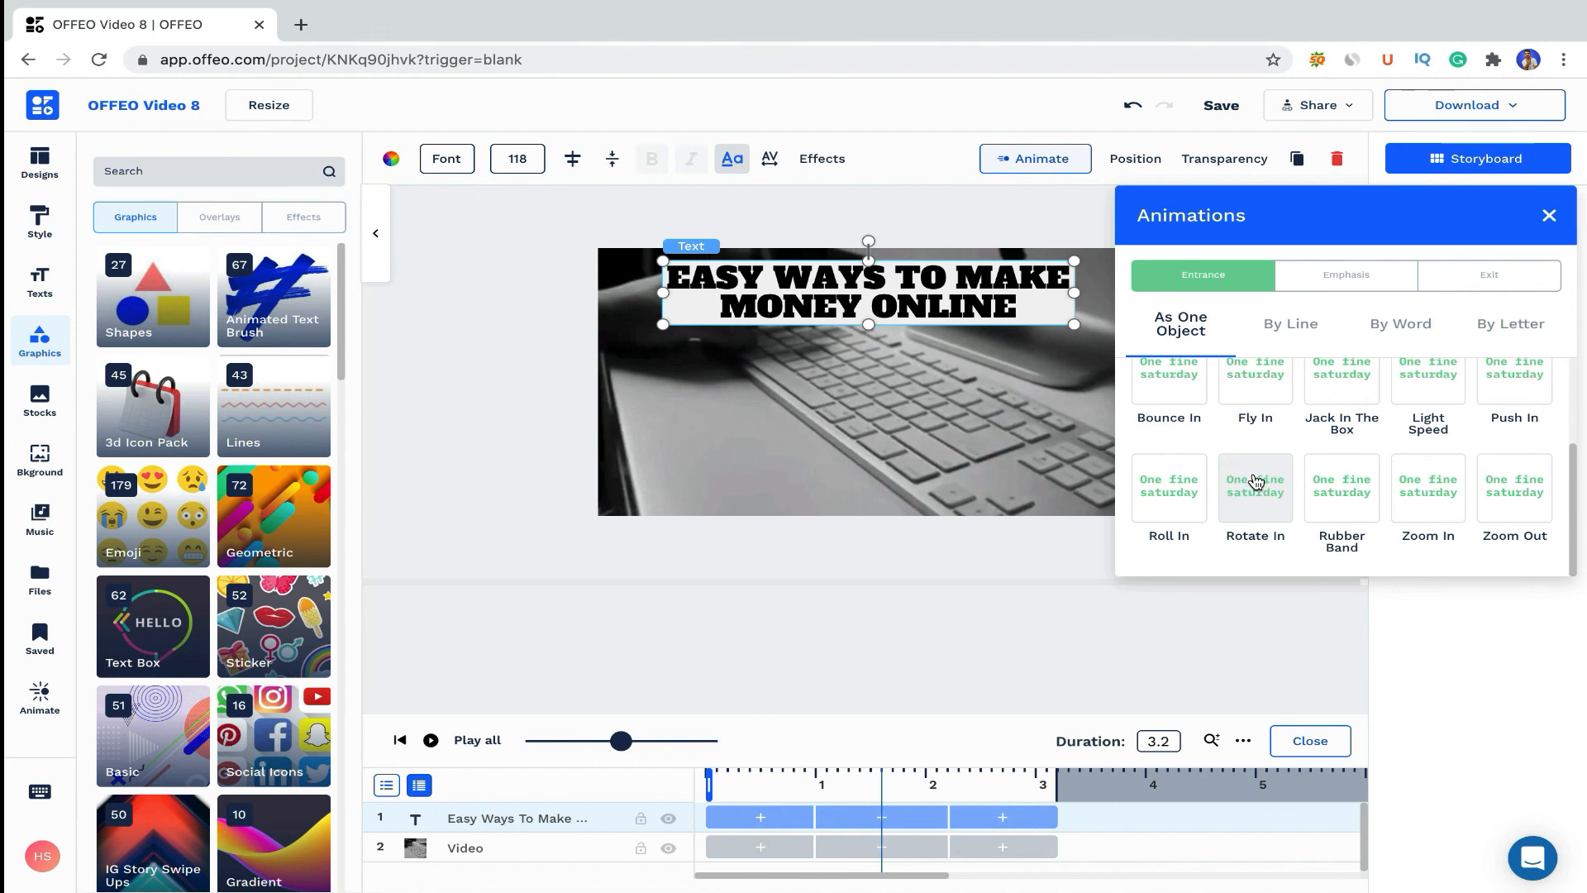
{"action": "left_click", "coordinate": [431, 430]}
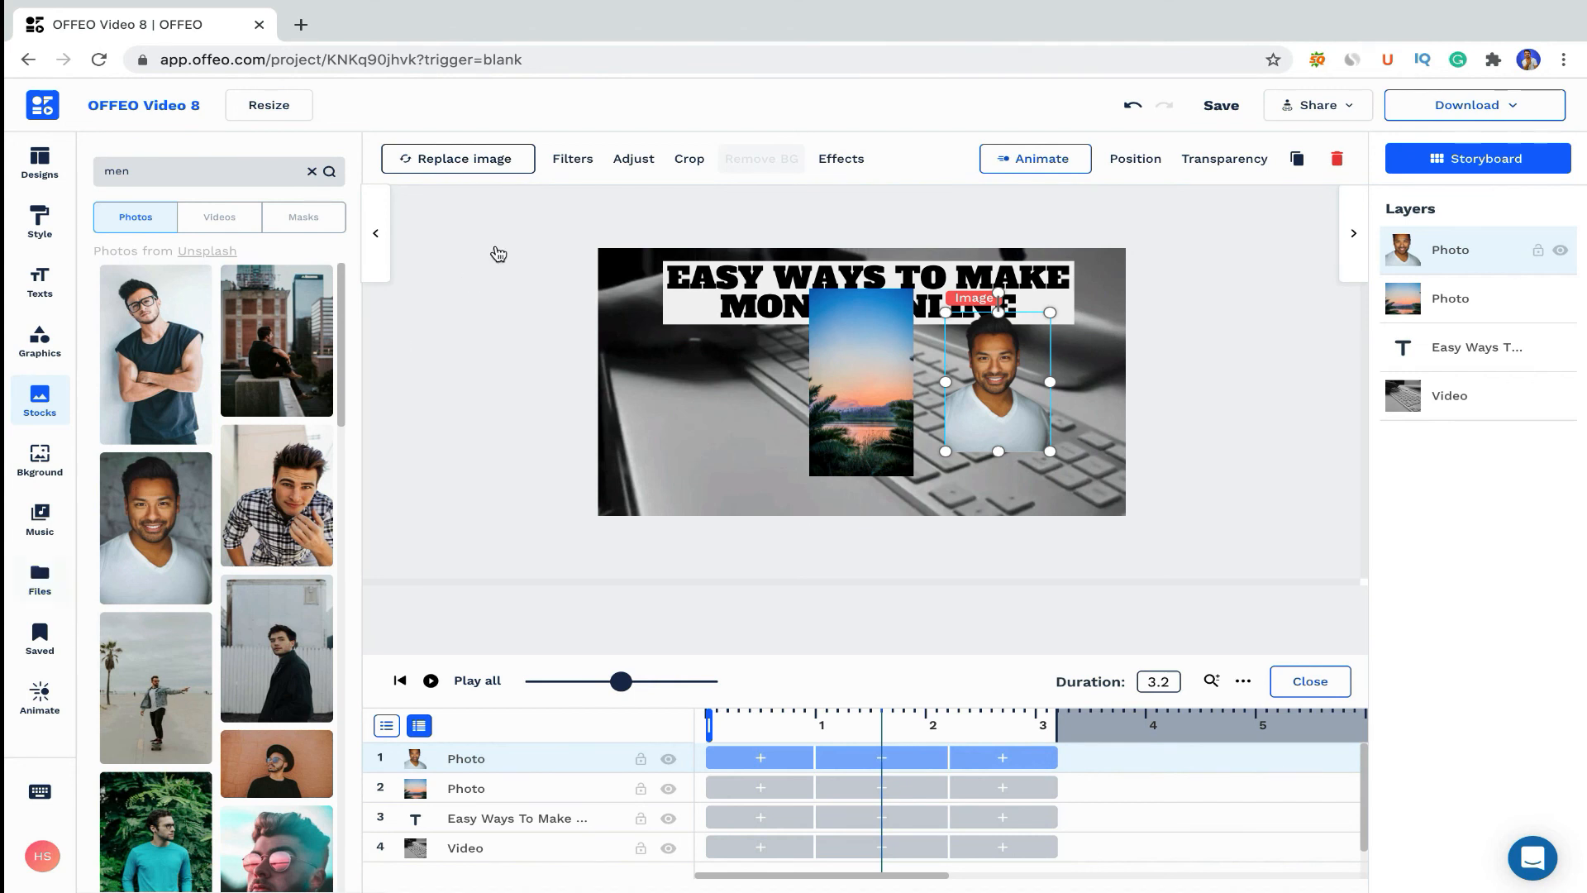
{"action": "mouse_move", "coordinate": [1010, 7]}
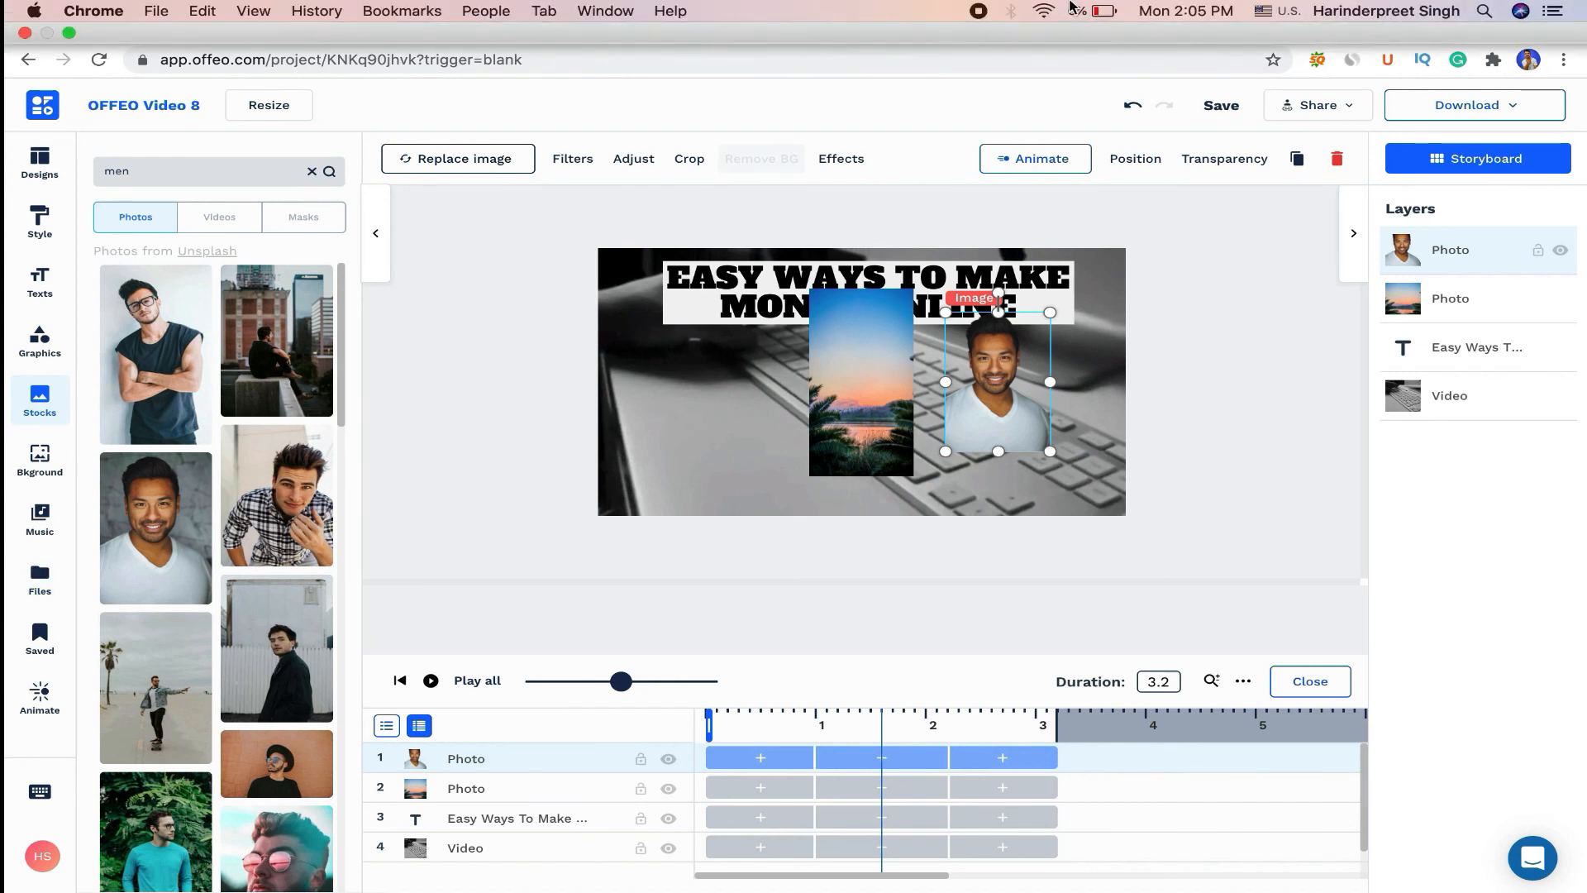